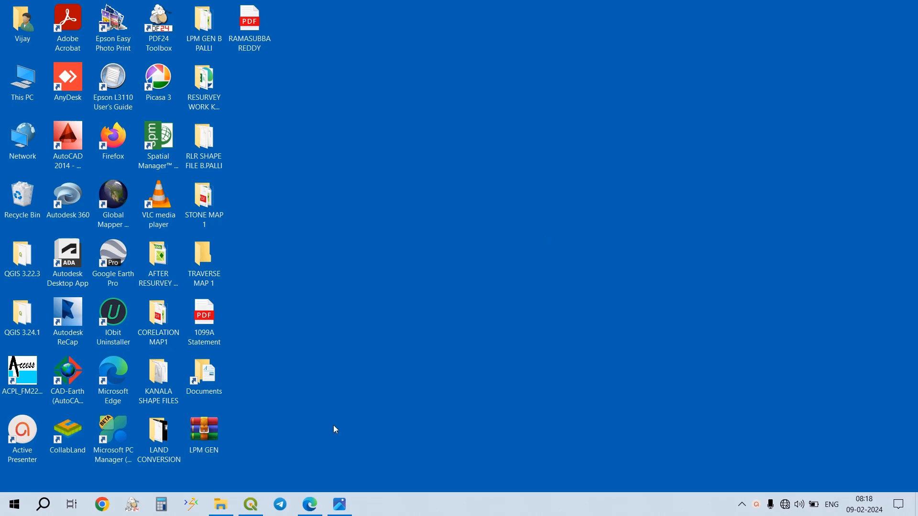
- Switch to Microsoft Edge and examine the survey parcels and boundaries in the correlation map PDF
click(268, 447)
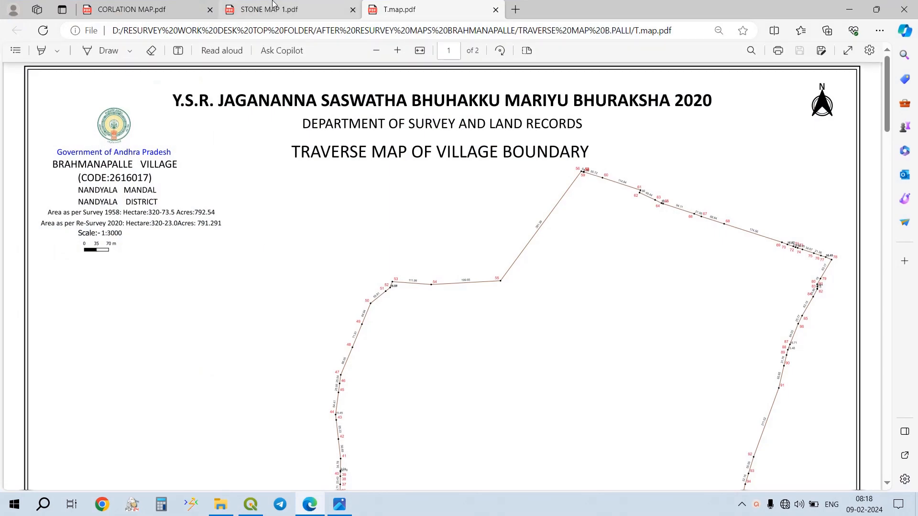
click(273, 3)
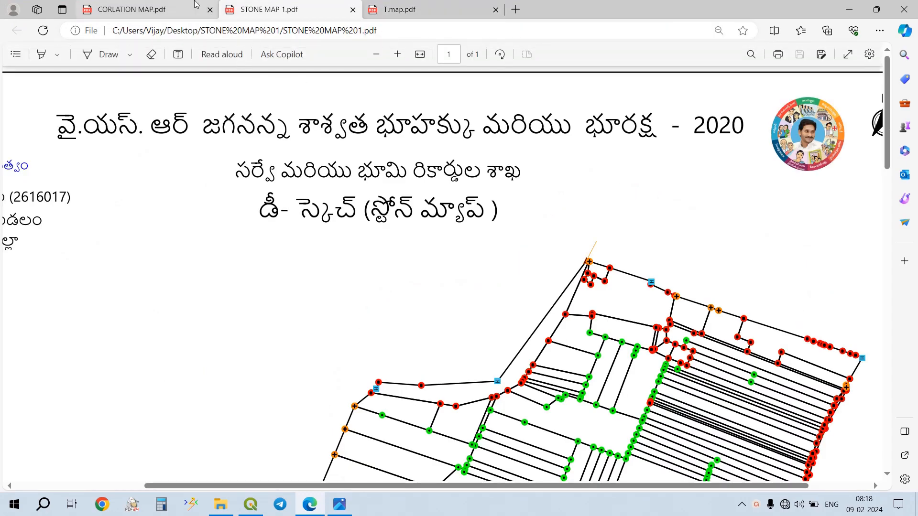
click(196, 4)
ctrl+scroll(487, 294, up, 3)
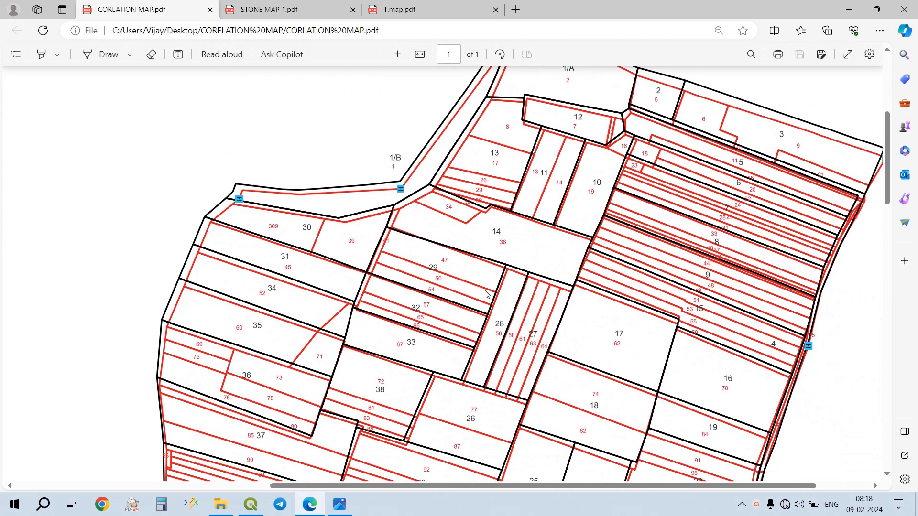
scroll(487, 294, up, 5)
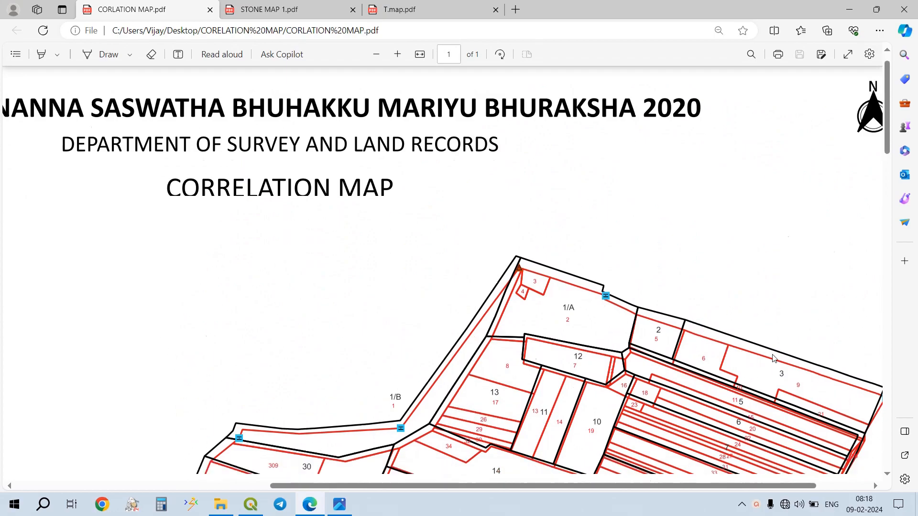
scroll(608, 295, down, 5)
scroll(481, 296, down, 10)
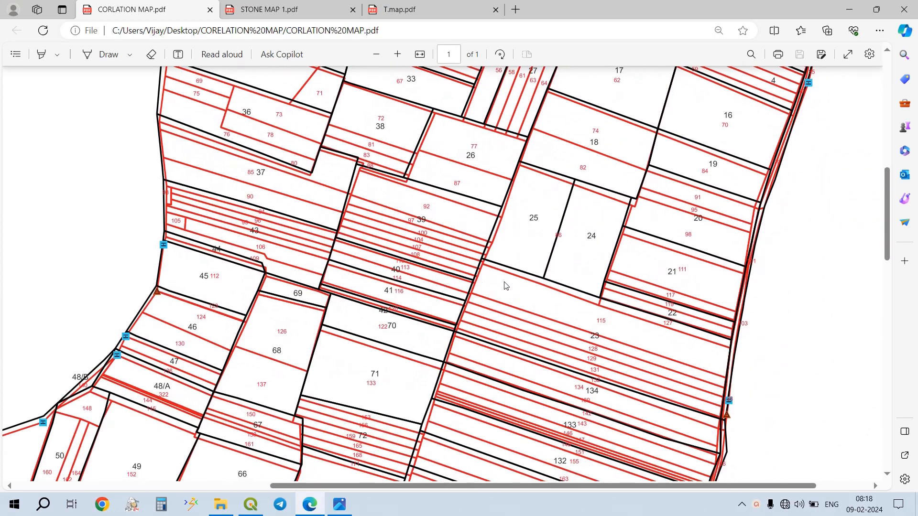
scroll(535, 322, up, 15)
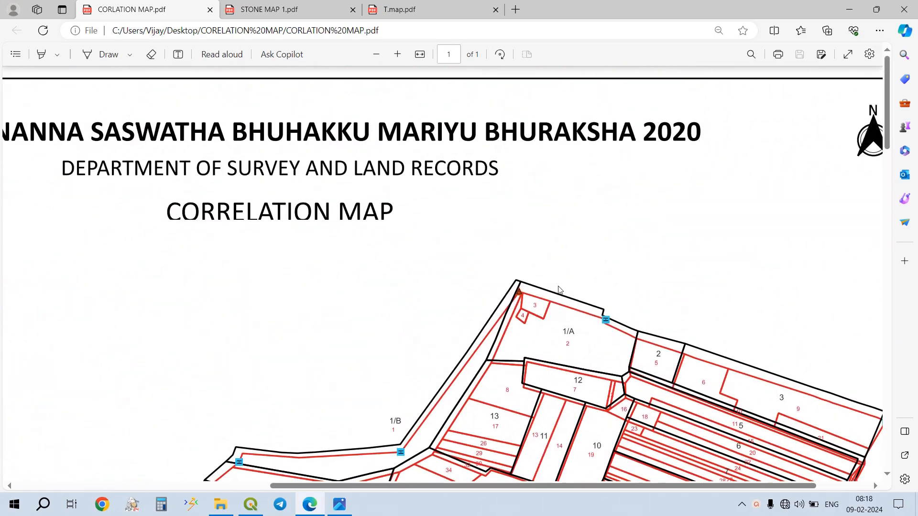
- Examine the stone map PDF and the traverse map of the village boundary, and minimize the browser
click(281, 5)
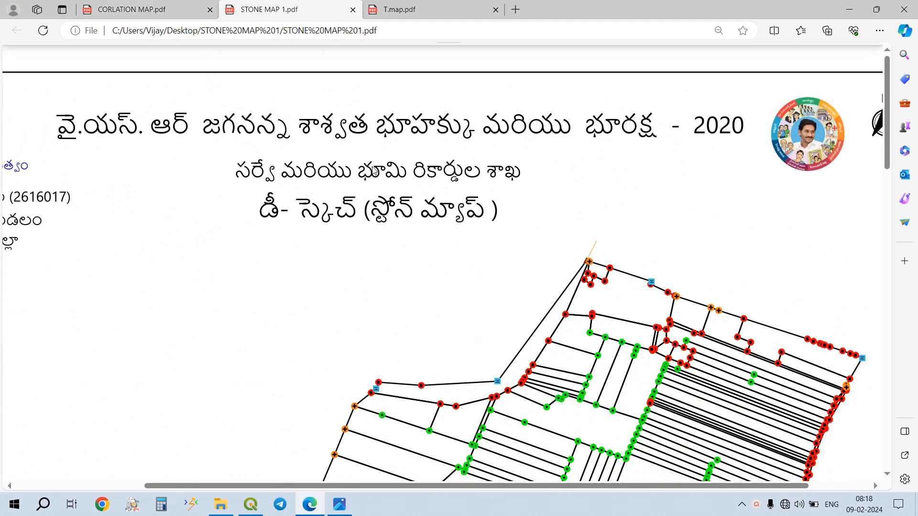
scroll(506, 282, down, 10)
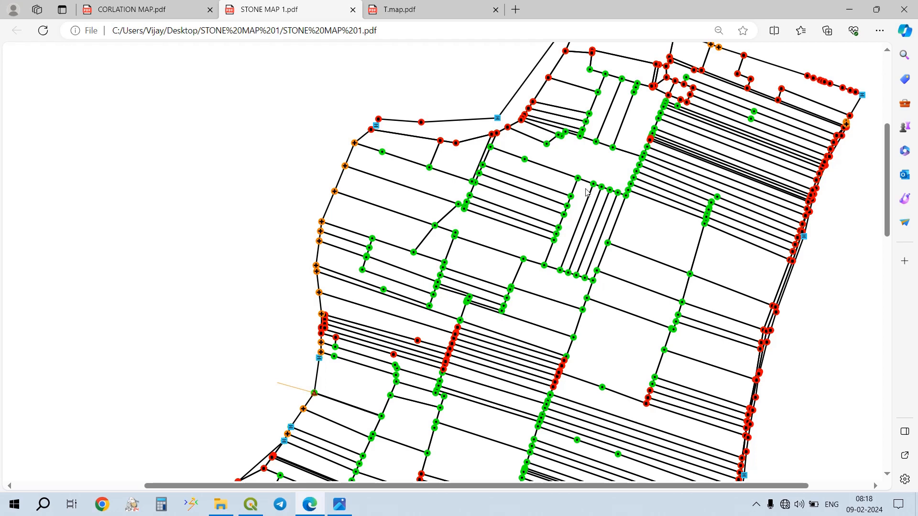
click(756, 505)
click(756, 457)
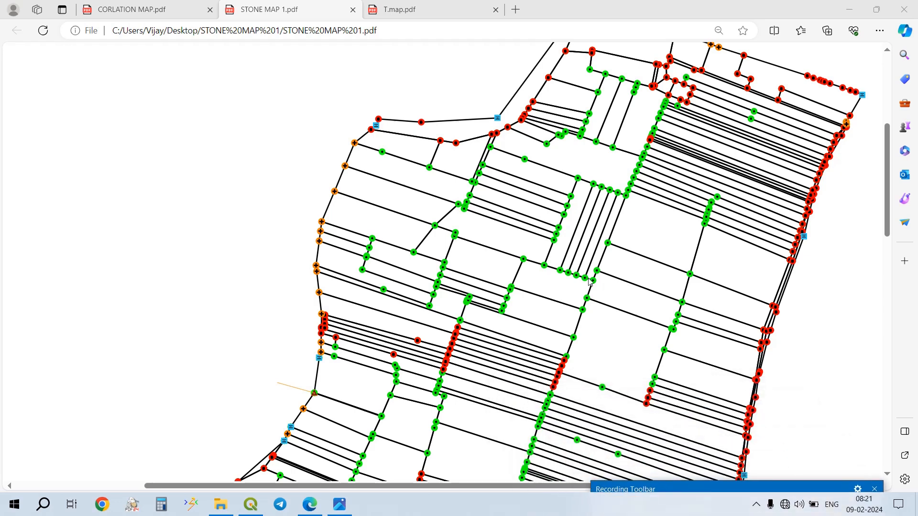
scroll(547, 284, up, 5)
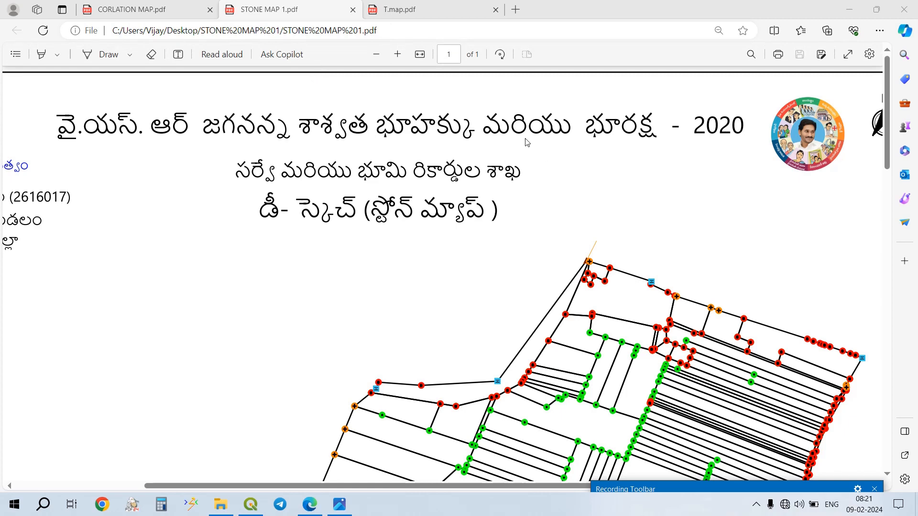
click(414, 9)
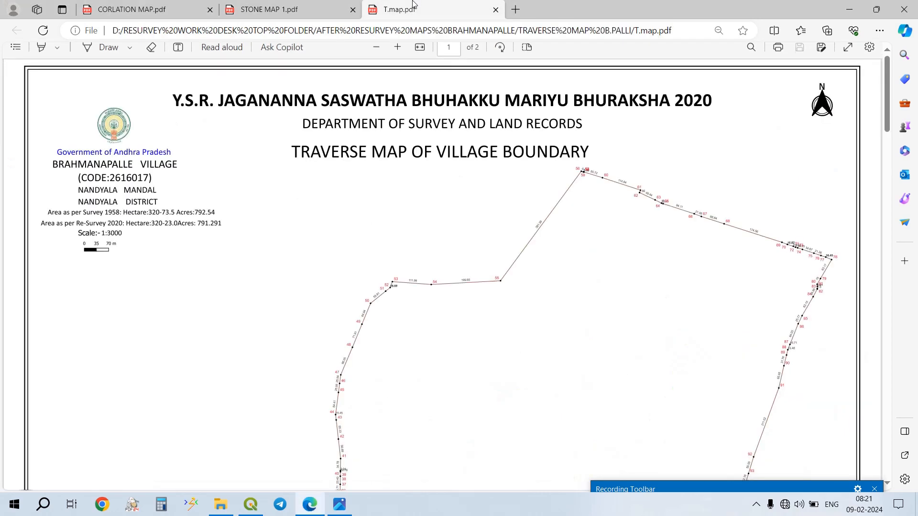
scroll(459, 258, down, 10)
scroll(461, 259, up, 10)
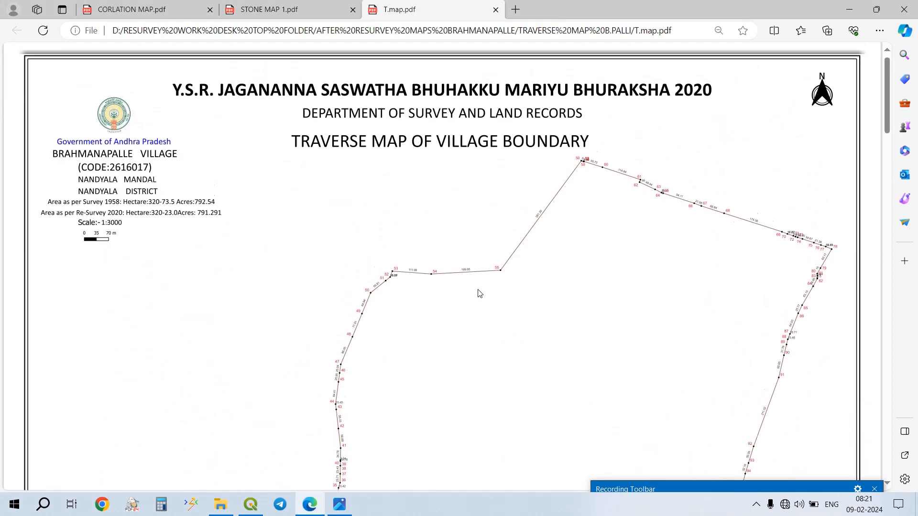
click(849, 9)
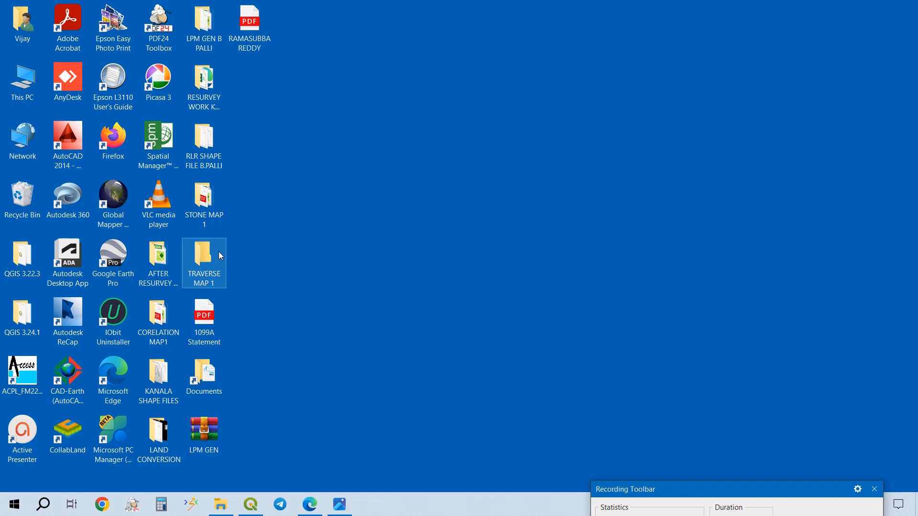
- Switch to File Explorer and review the refreshed contents of the TRAVERSE MAP B.PALLI folder
mouse_move(221, 505)
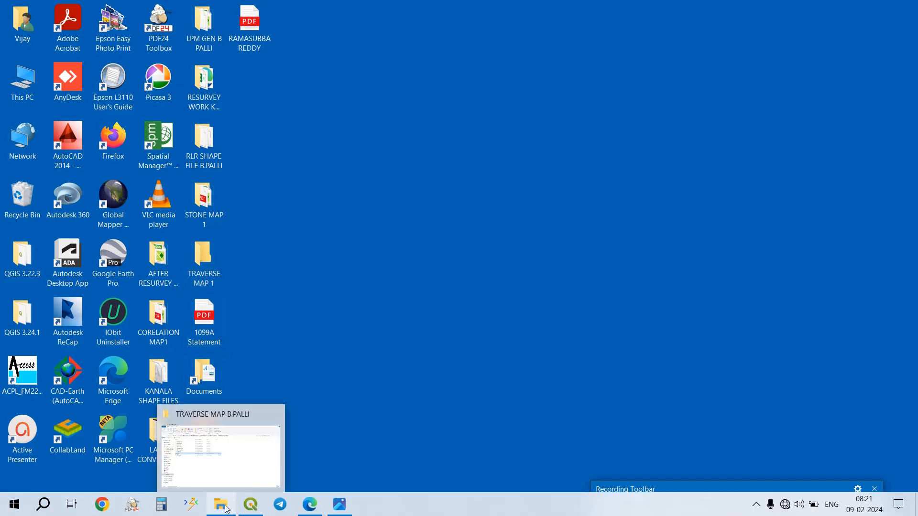
click(221, 460)
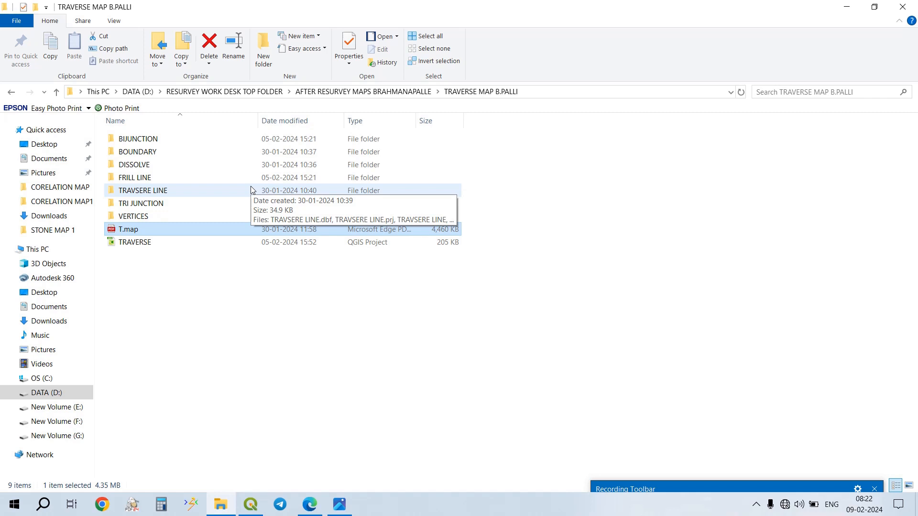
click(779, 485)
mouse_move(777, 478)
mouse_down()
mouse_move(776, 443)
mouse_move(782, 477)
mouse_move(779, 470)
mouse_up()
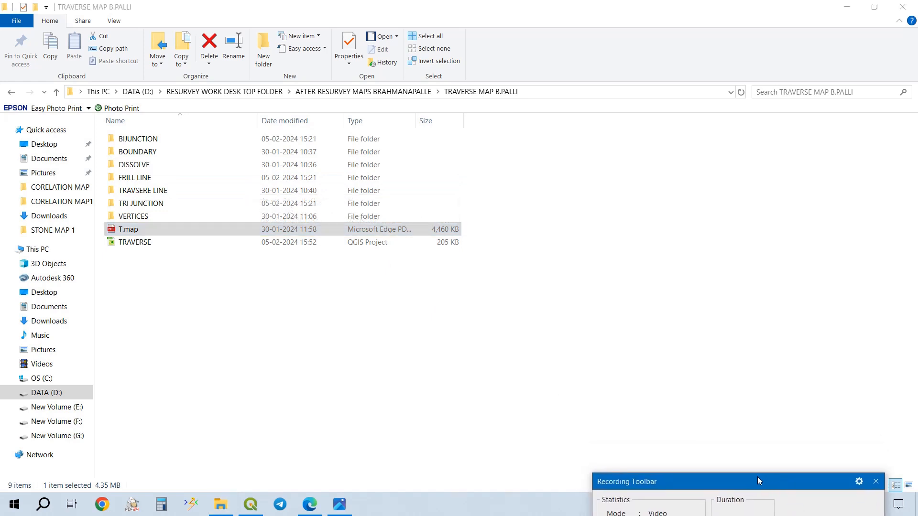
right_click(470, 339)
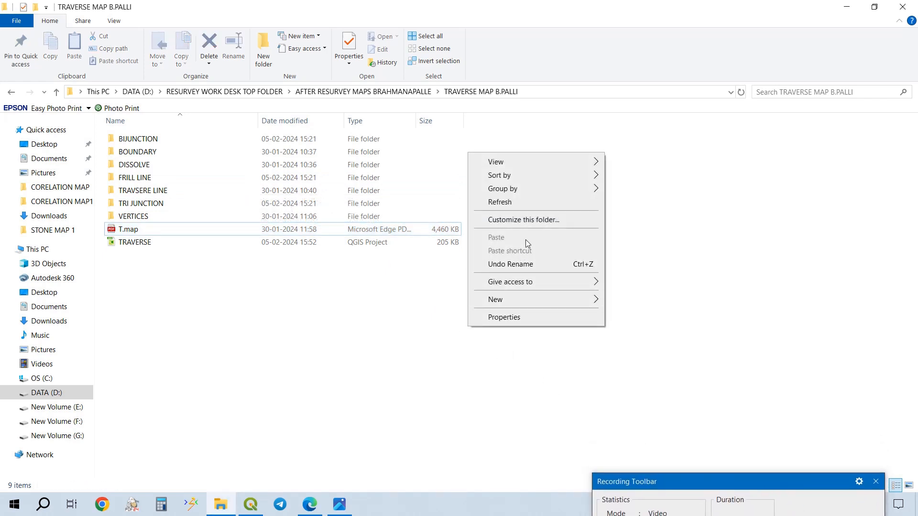
click(532, 203)
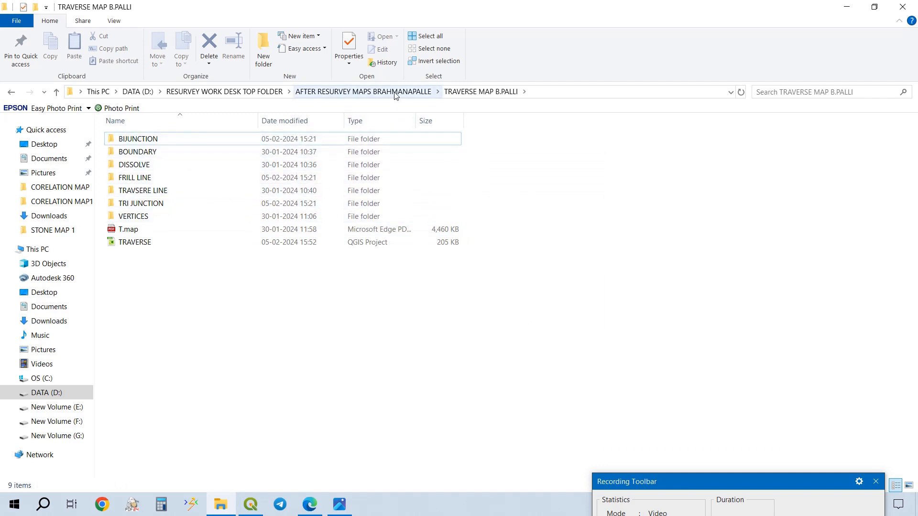
- Copy the BRAHMANAPALLE(V),NANDYAL(M) shape file folder from AFTER RESURVEY MAPS BRAHMANAPALLE into the desktop folder TRAVERSE MAP 1
click(396, 92)
click(223, 139)
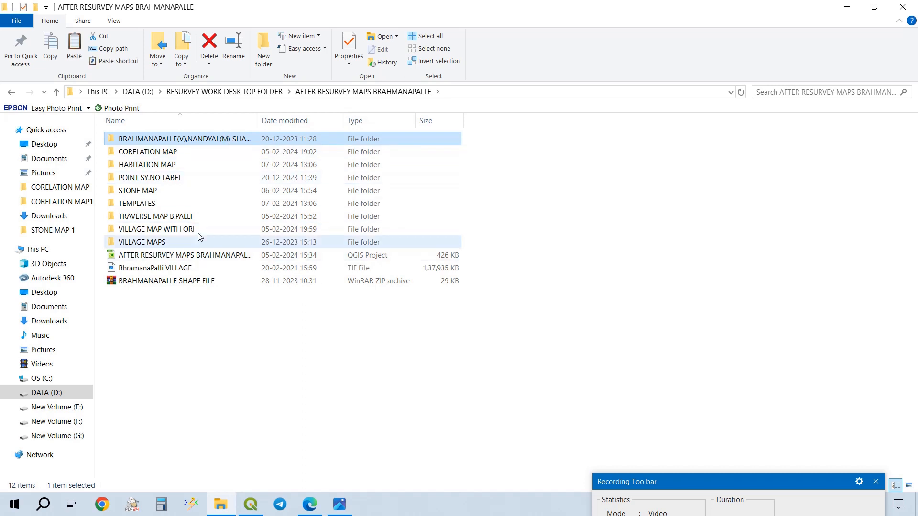
double_click(208, 219)
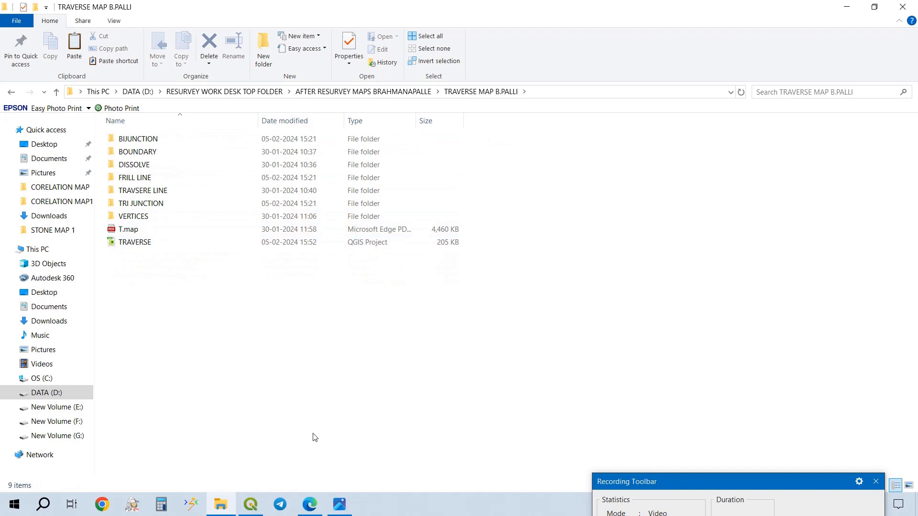
click(847, 7)
double_click(207, 277)
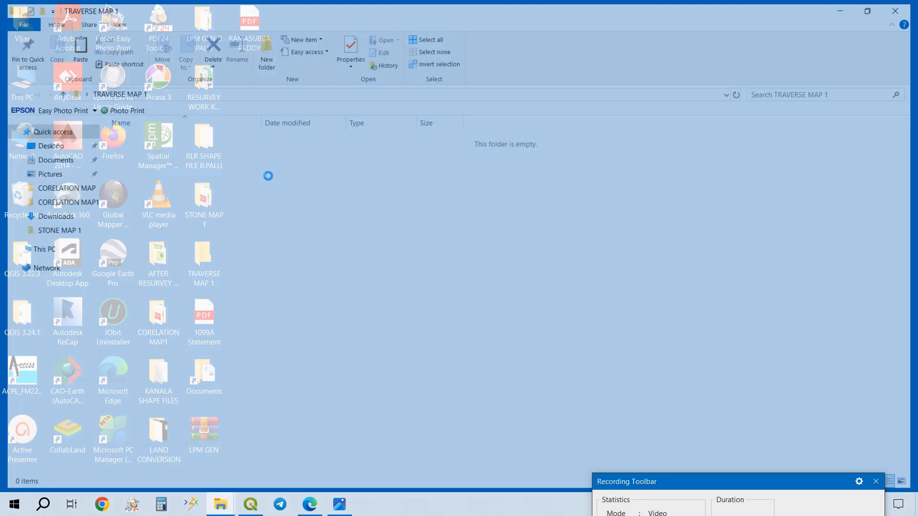
key(ctrl+v)
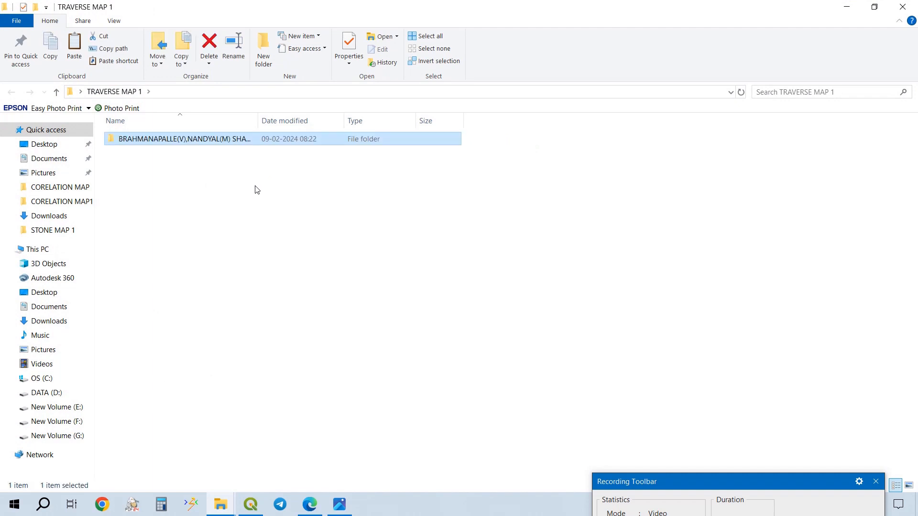
right_click(247, 199)
click(293, 249)
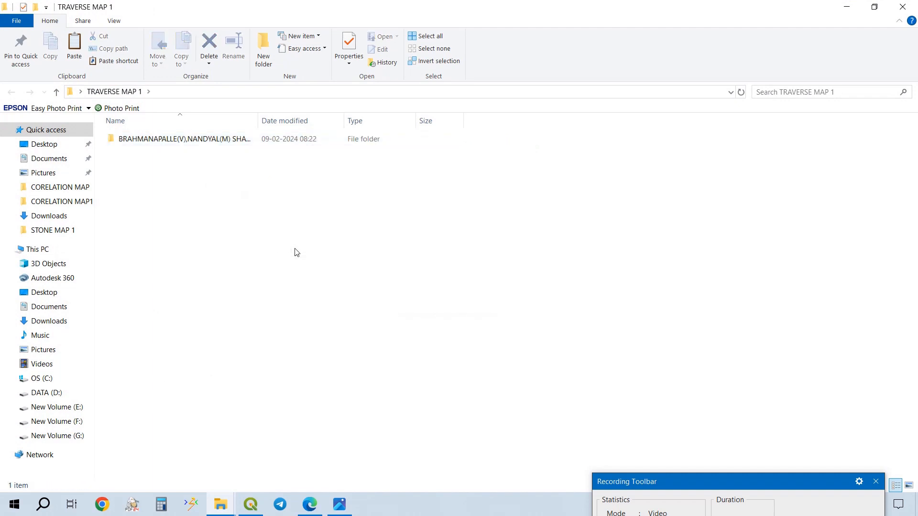
- Load the 2616017_BRAHMANAPALLE shapefile from the copied folder into the QGIS project
click(305, 146)
double_click(305, 146)
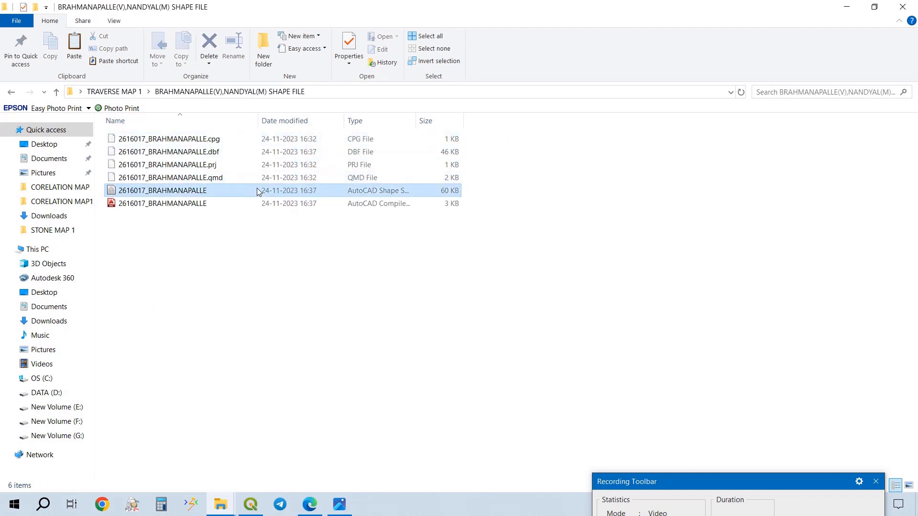
drag(263, 192, 139, 296)
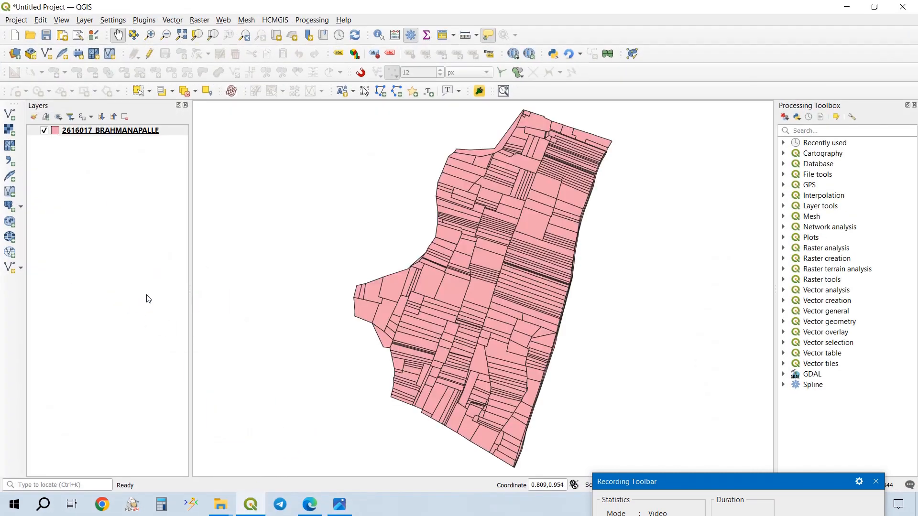
- Find the vector geometry Dissolve tool and open it with 2616017_BRAHMANAPALLE as the input layer
click(861, 135)
text(DISSOL)
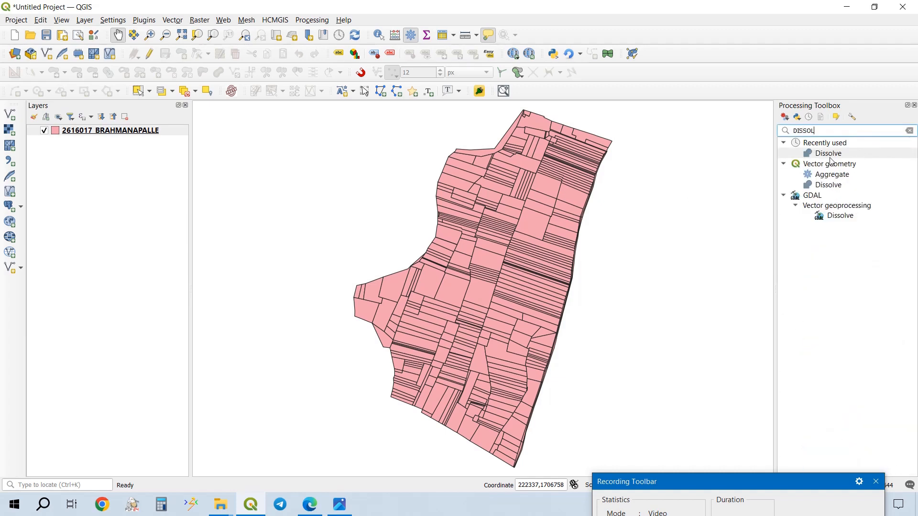
double_click(839, 186)
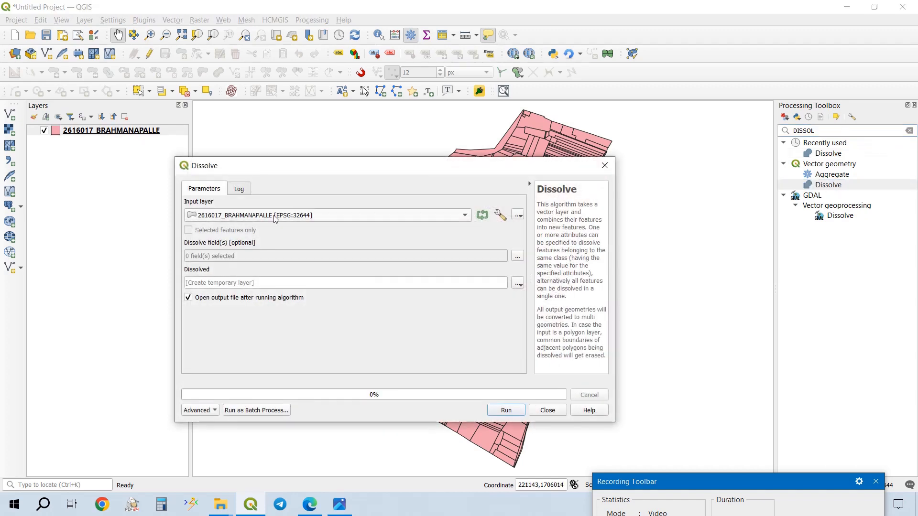
click(315, 216)
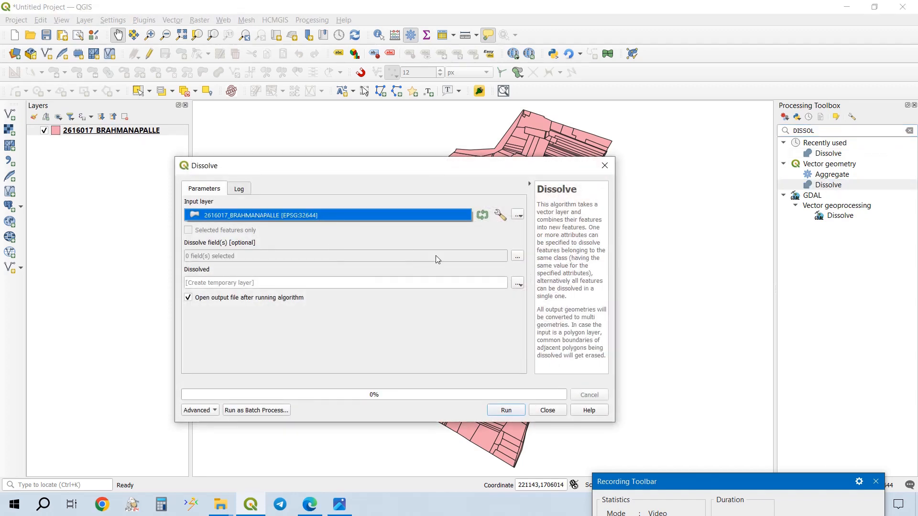
- Choose to save the dissolved output to a file and browse to TRAVERSE MAP 1 on the desktop
click(518, 282)
click(534, 309)
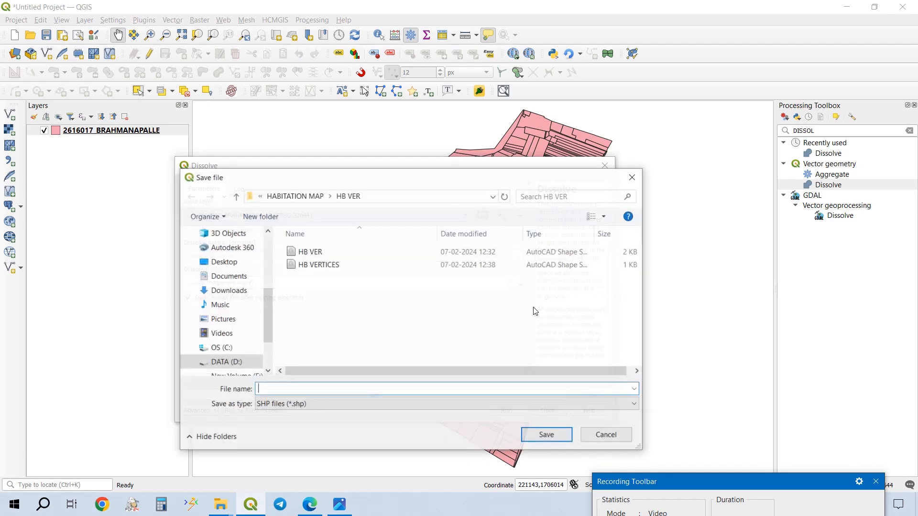
click(311, 196)
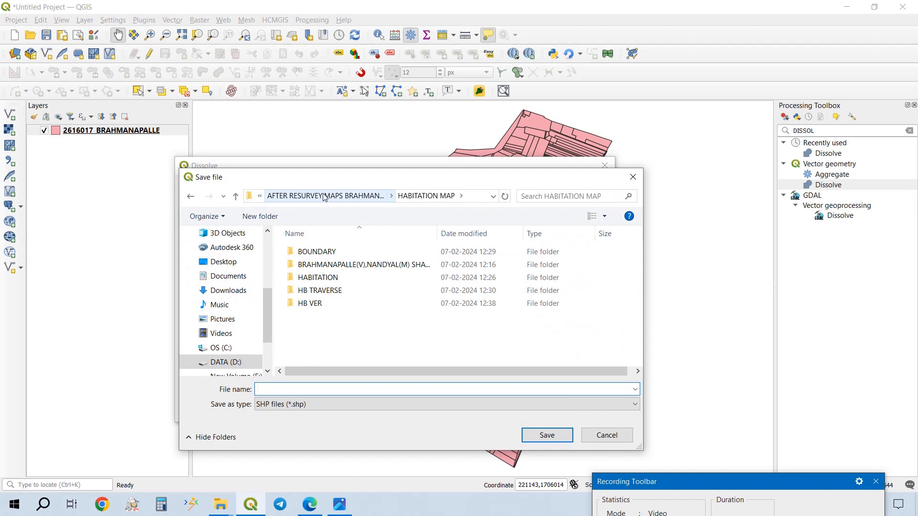
click(312, 197)
click(245, 267)
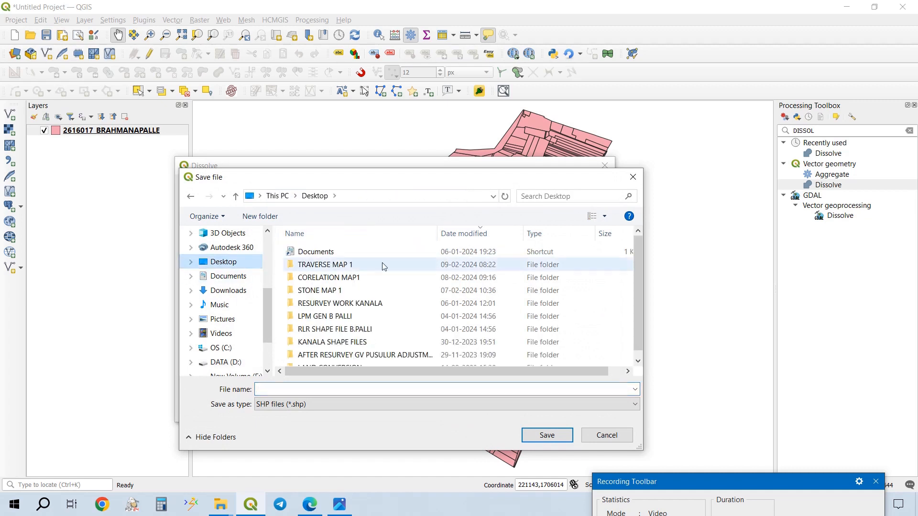
double_click(370, 271)
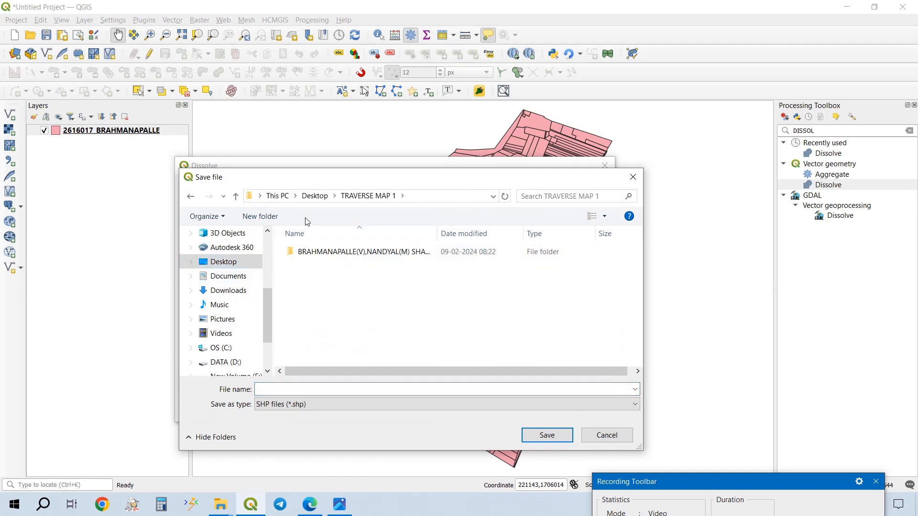
- Create a folder named DISSOLVE inside TRAVERSE MAP 1 and open it as the save location
click(281, 218)
text(DISSOL)
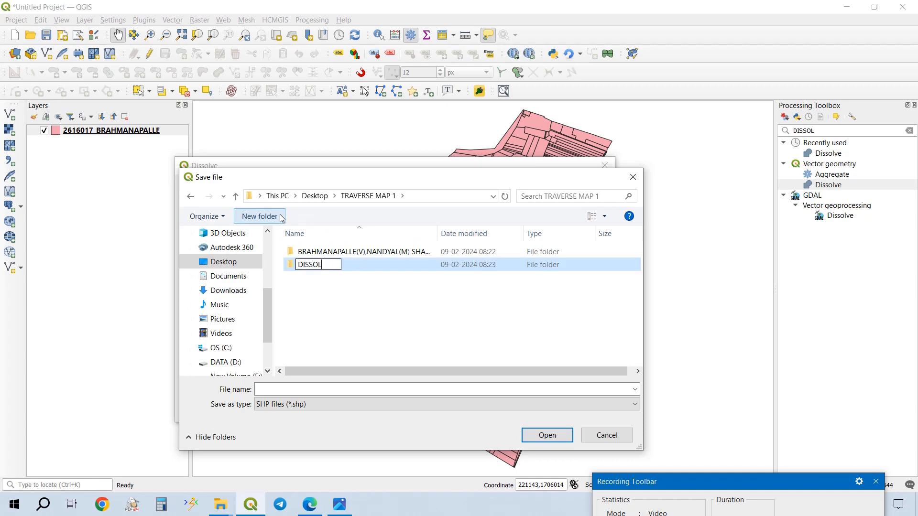
text(VE)
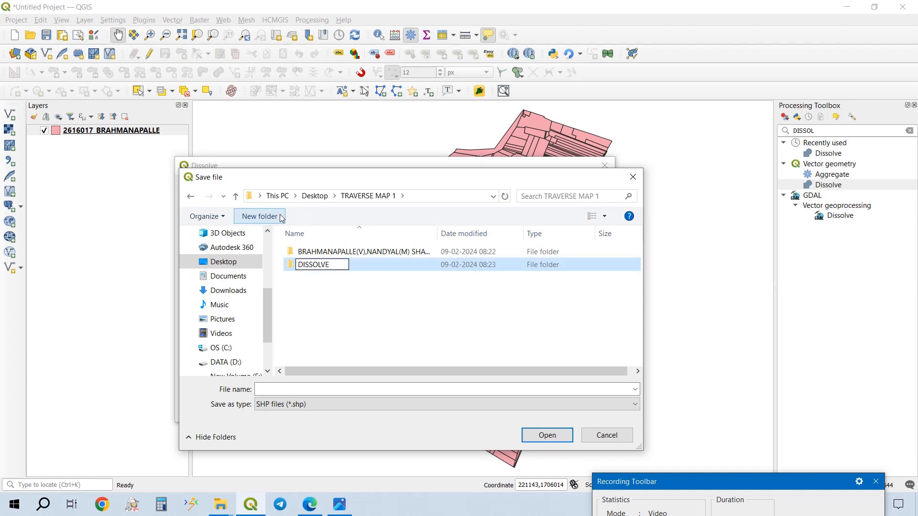
key(ctrl+a)
text(C)
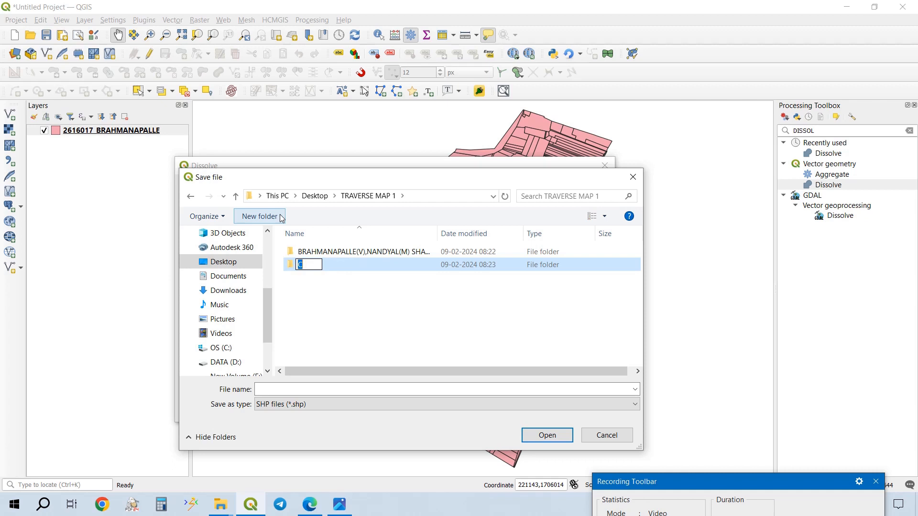
text(DISSOLVE)
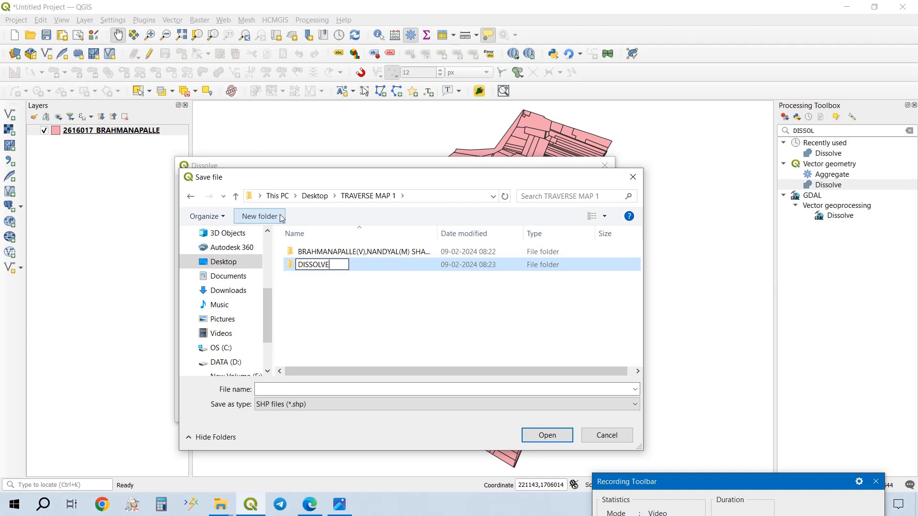
key(ctrl+a)
key(ctrl+c)
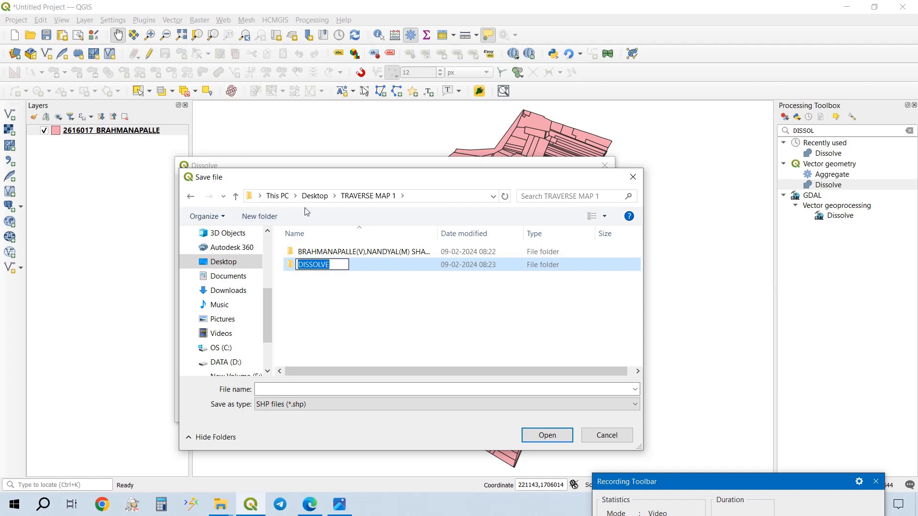
key(Return)
key(Return)
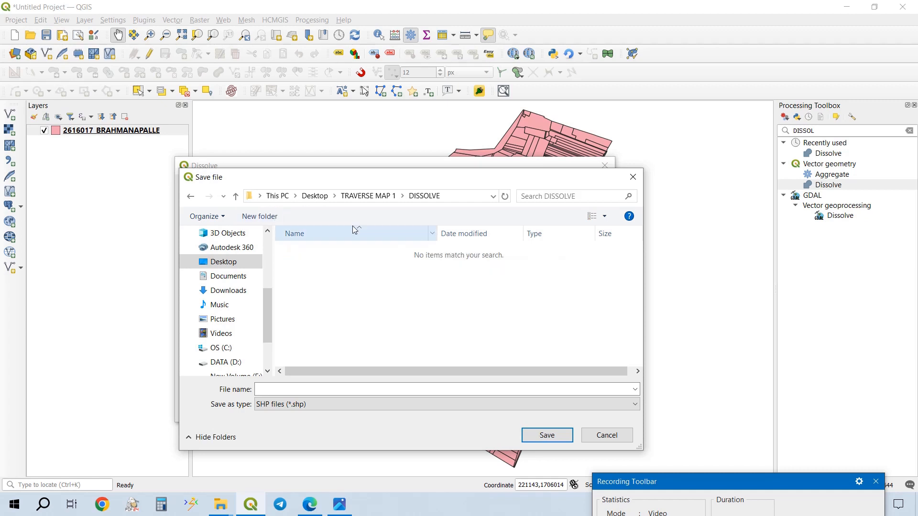
- Name the output shapefile DISSOLVE, run the Dissolve algorithm and close its dialog
click(306, 388)
key(ctrl+v)
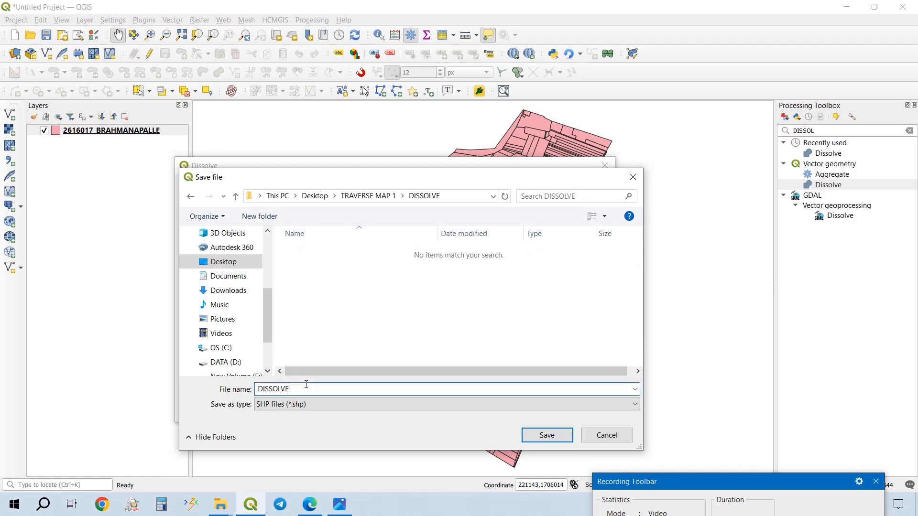
click(547, 435)
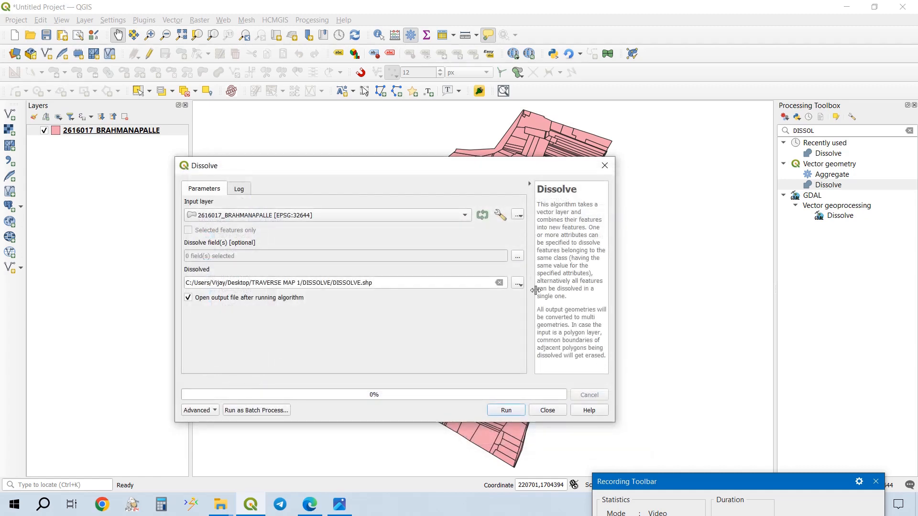
click(506, 411)
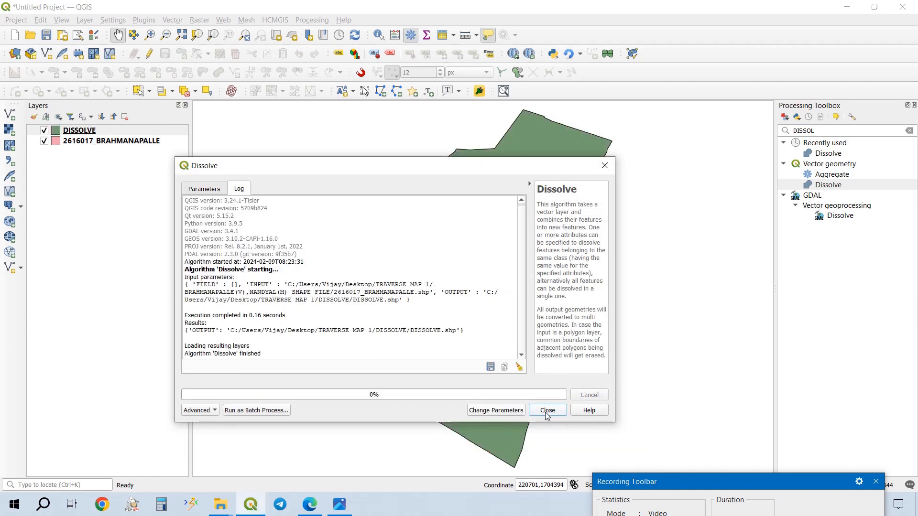
click(547, 411)
- Hide the 2616017_BRAHMANAPALLE layer and inspect the narrow slit in the eastern edge of the DISSOLVE polygon up close
click(44, 141)
click(56, 130)
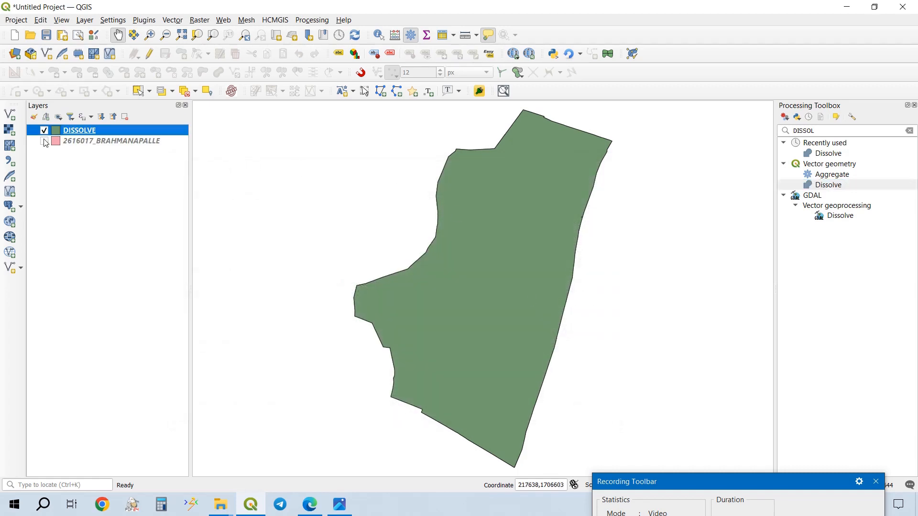
scroll(591, 217, up, 3)
scroll(546, 213, up, 3)
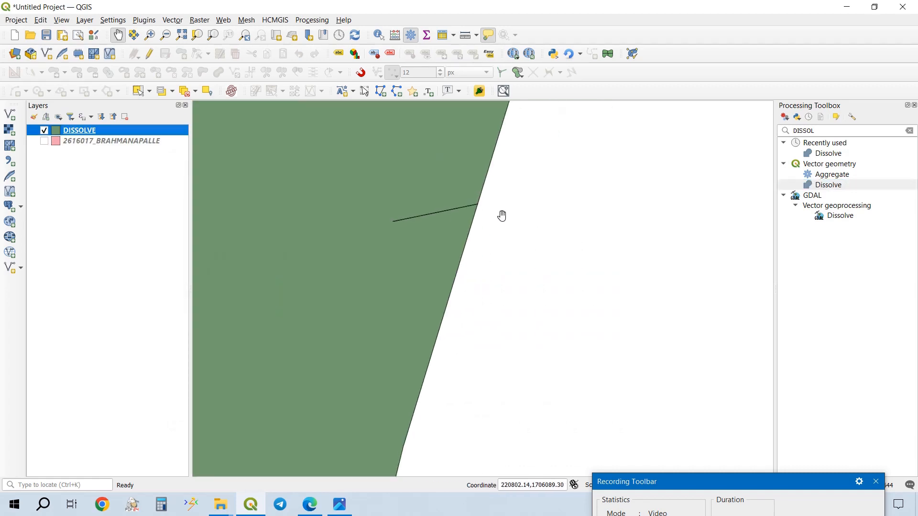
scroll(477, 206, up, 3)
drag(459, 198, 663, 302)
scroll(582, 225, up, 4)
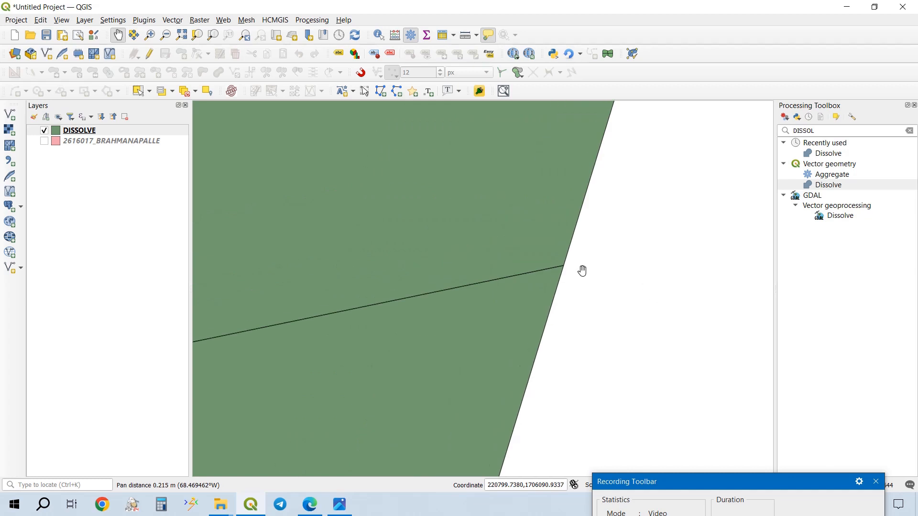
scroll(582, 270, up, 3)
scroll(397, 246, up, 5)
drag(482, 283, 715, 234)
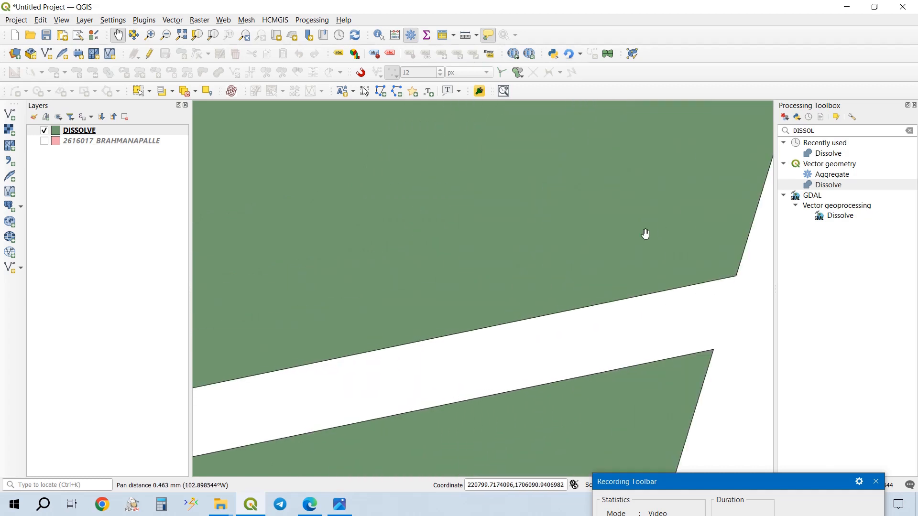
scroll(643, 227, down, 4)
scroll(414, 264, up, 1)
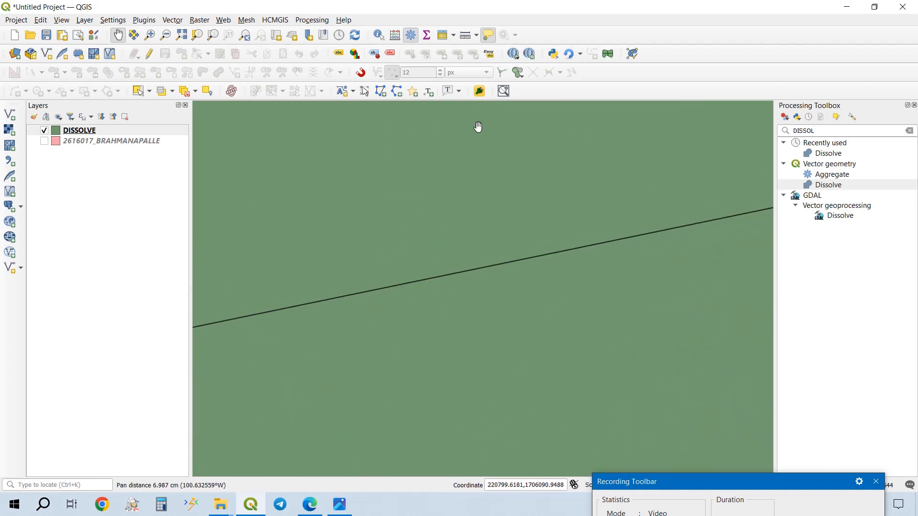
- Start editing DISSOLVE and, with the Vertex tool and snapping enabled, delete the inner end vertex of the eastern-edge slit
click(149, 54)
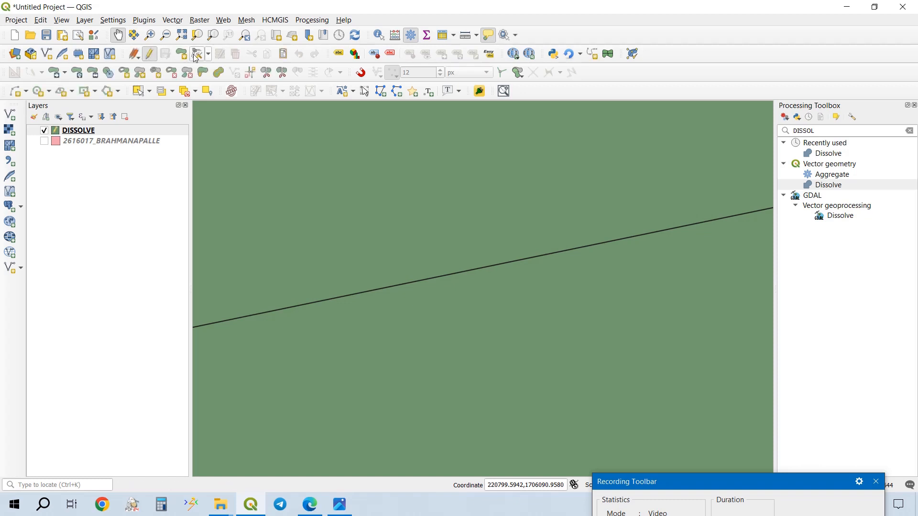
click(198, 56)
drag(461, 152, 177, 117)
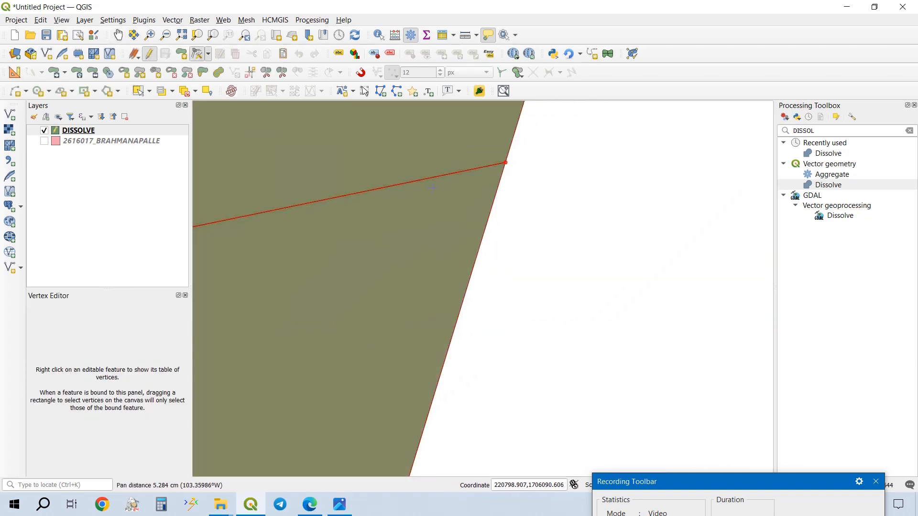
drag(433, 190, 585, 193)
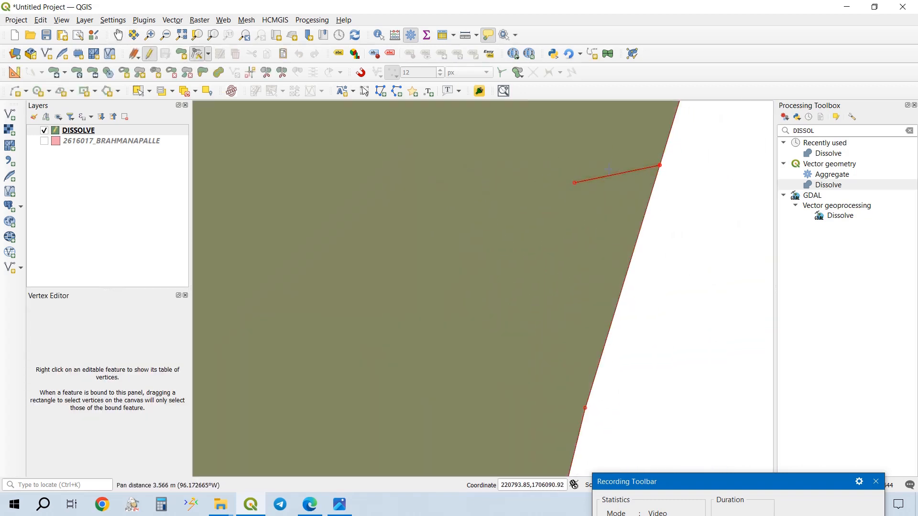
key(s)
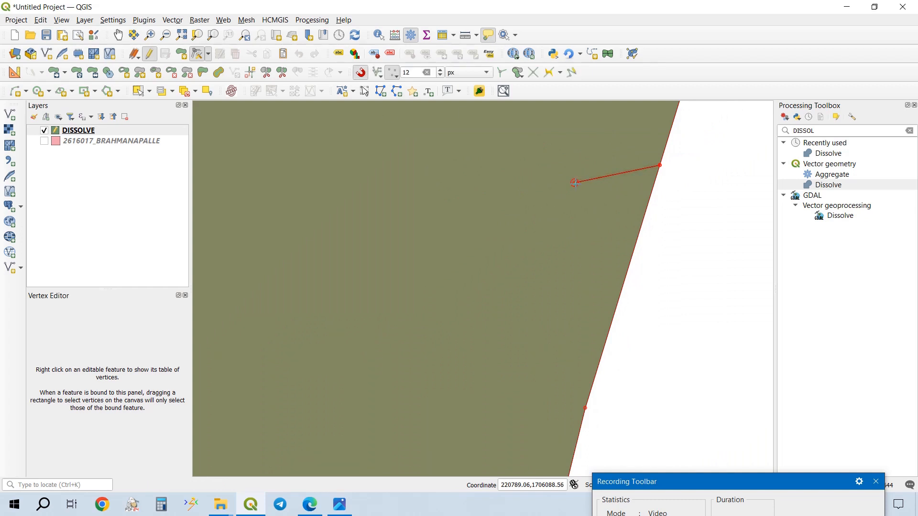
key(Delete)
scroll(575, 182, up, 2)
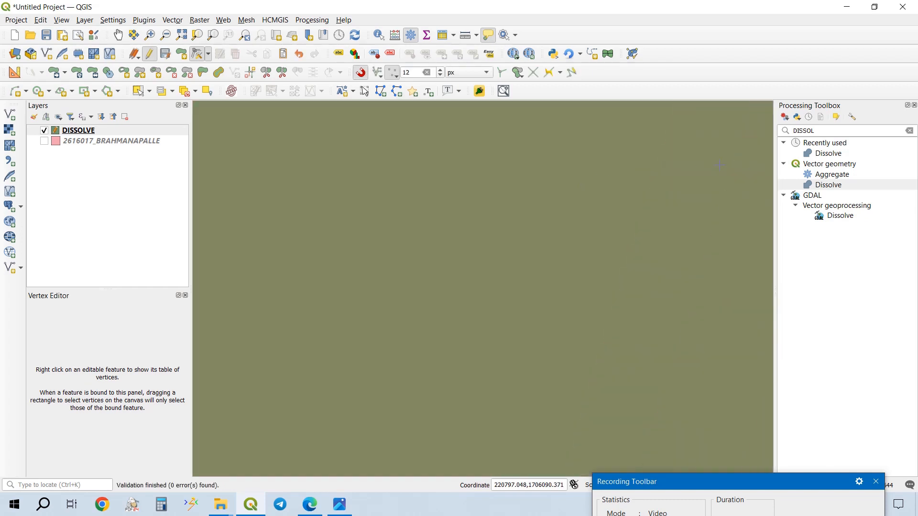
drag(575, 182, 372, 217)
scroll(723, 148, up, 3)
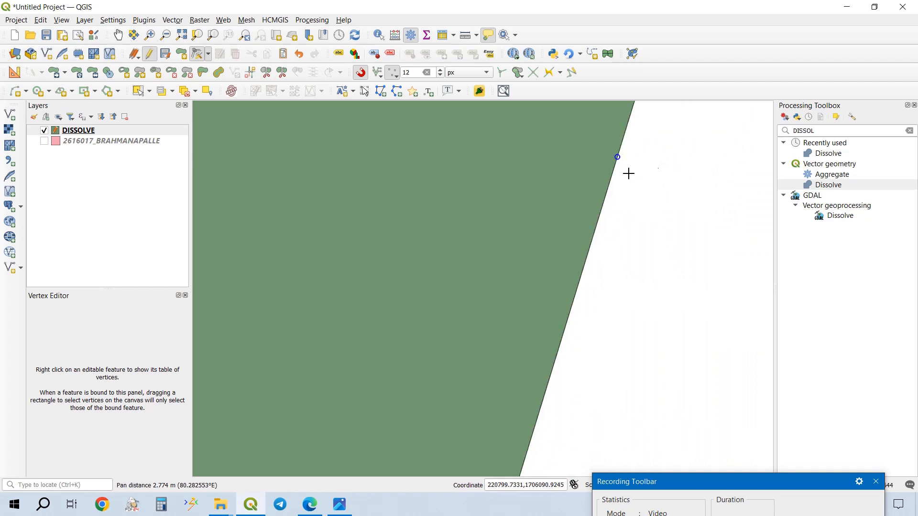
- Check the repaired eastern edge of the DISSOLVE polygon at close range and save the layer edits
scroll(622, 158, up, 3)
scroll(566, 130, up, 3)
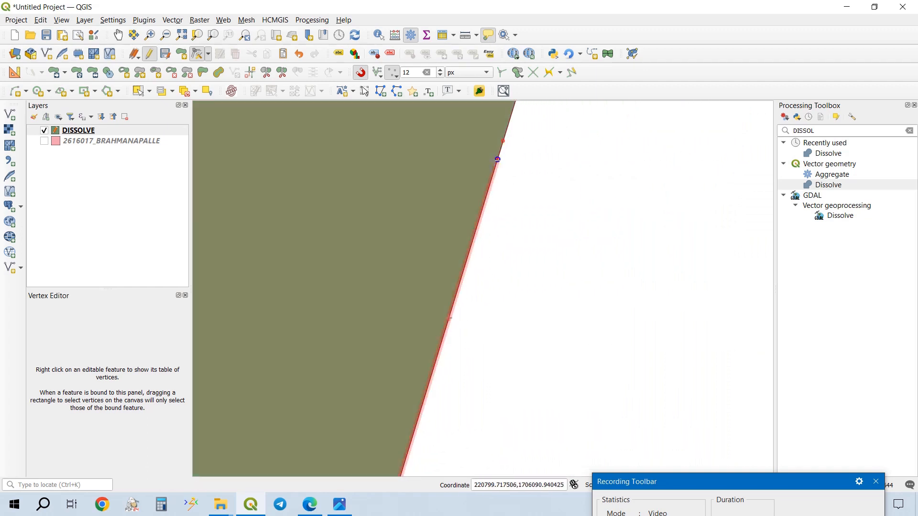
scroll(488, 144, up, 2)
drag(566, 198, 499, 322)
scroll(504, 209, down, 3)
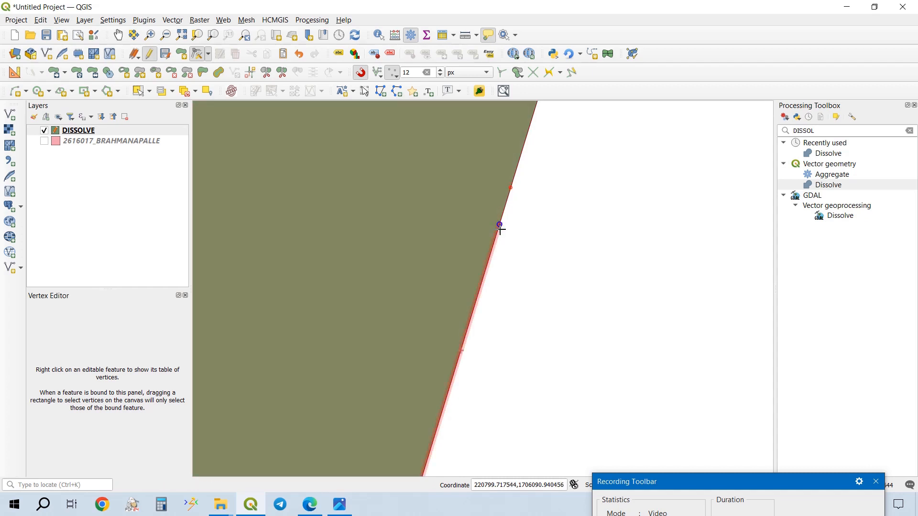
scroll(588, 242, down, 5)
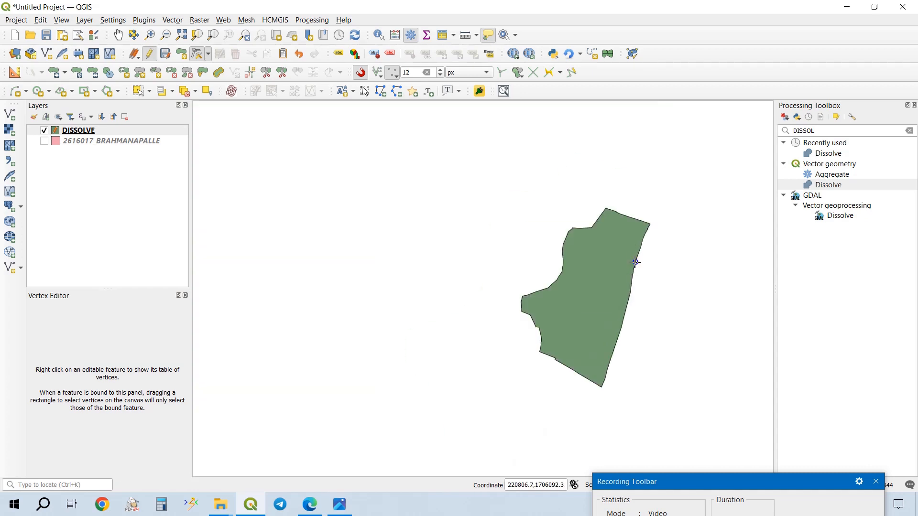
scroll(611, 250, up, 5)
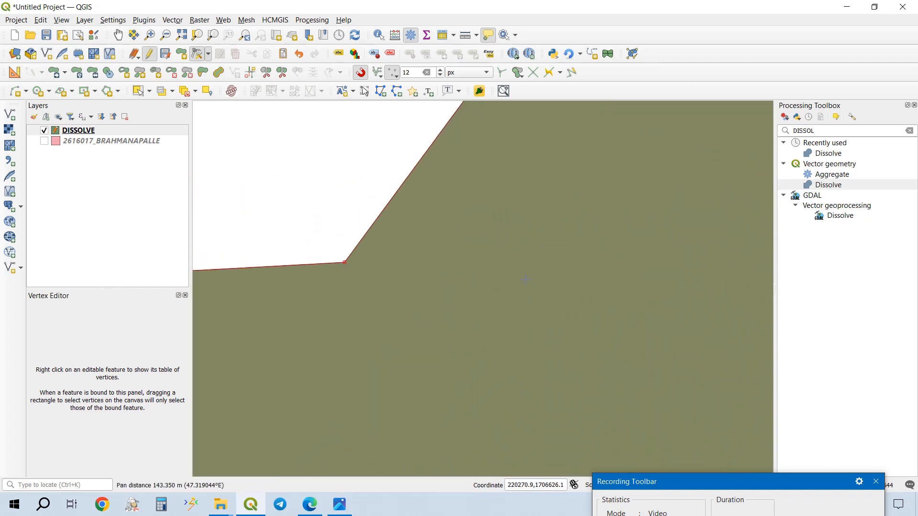
scroll(525, 280, down, 1)
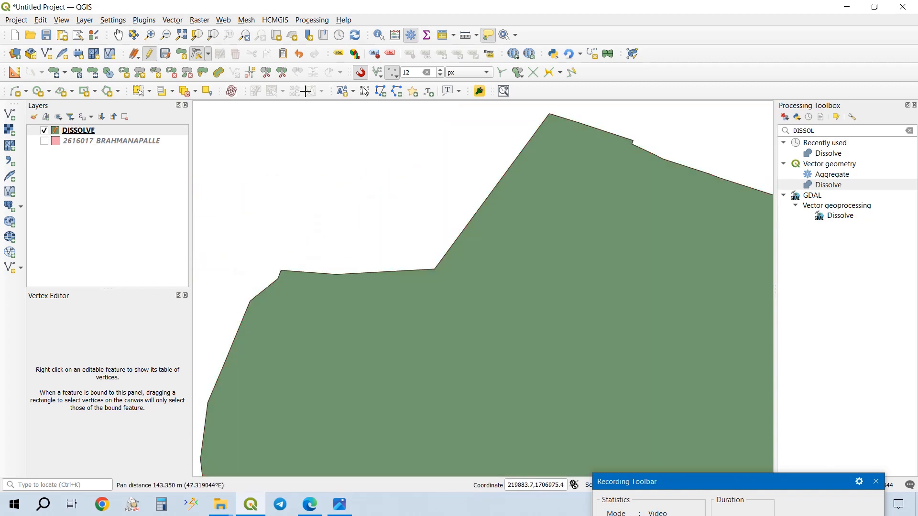
click(165, 53)
- Examine the vertices around the rest of the DISSOLVE outline for remaining slits or gaps
scroll(450, 244, down, 1)
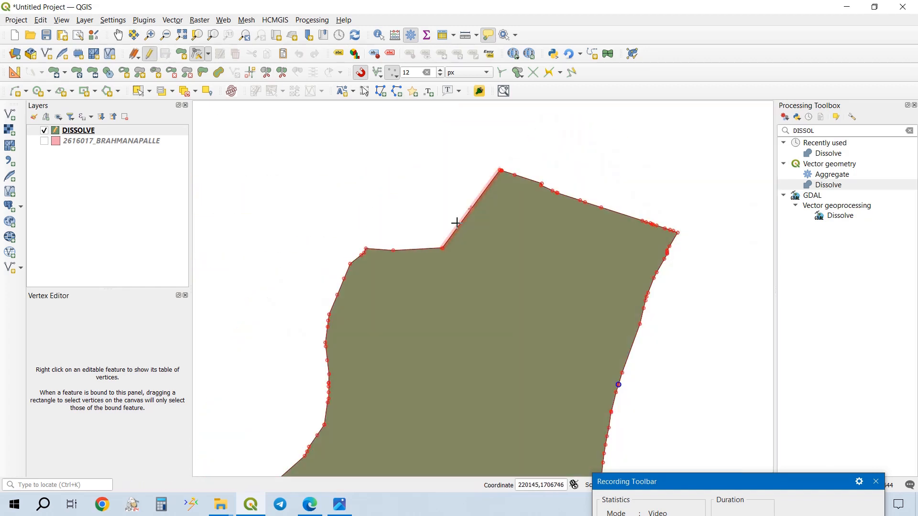
scroll(516, 167, up, 3)
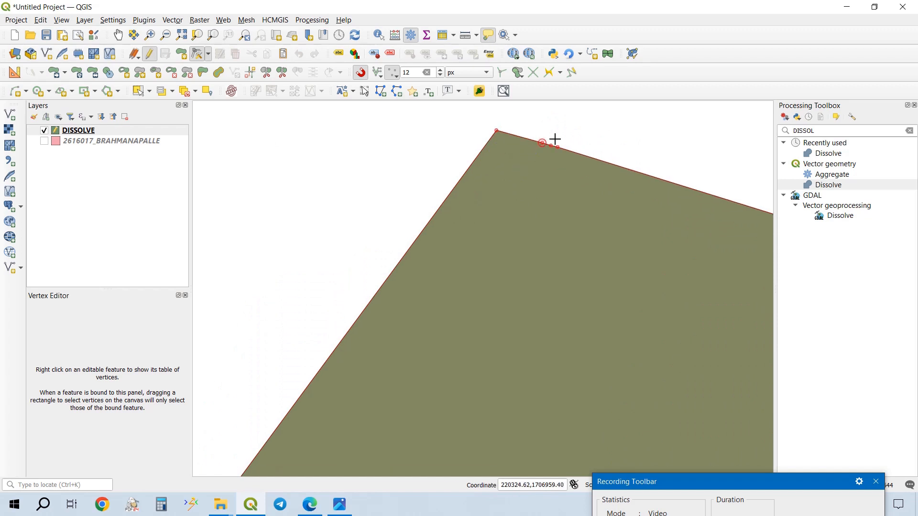
scroll(533, 193, down, 2)
scroll(540, 290, down, 1)
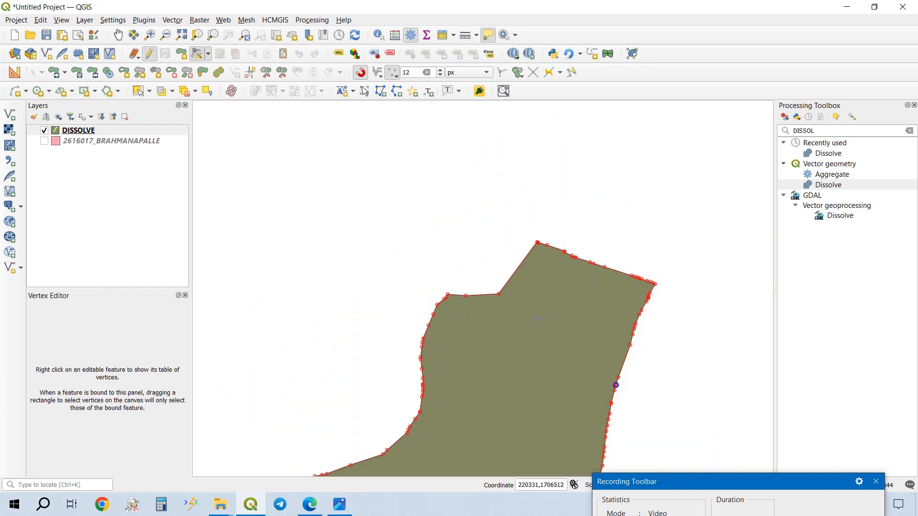
drag(614, 385, 583, 240)
drag(477, 291, 499, 191)
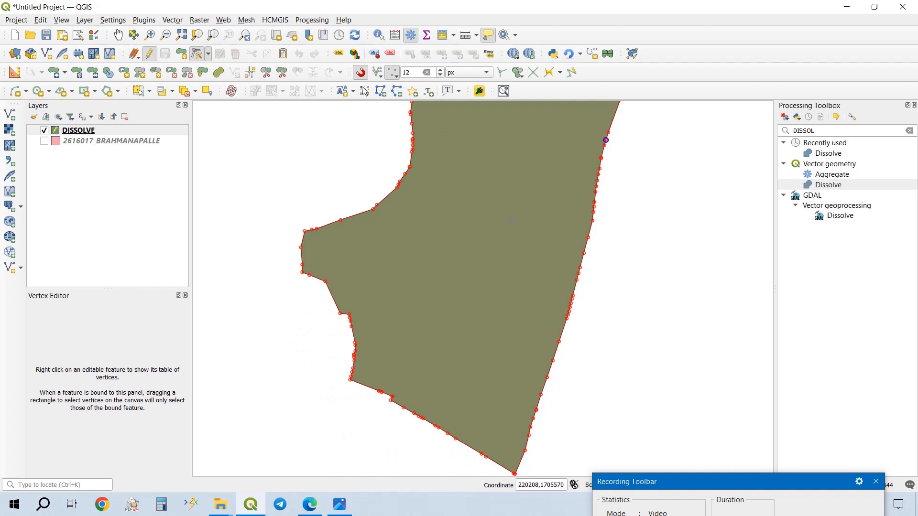
- Search the processing tools for BOUNDARY, open the Boundary tool with DISSOLVE as input and choose to save its output to a file
click(909, 131)
text(BOUNDARY)
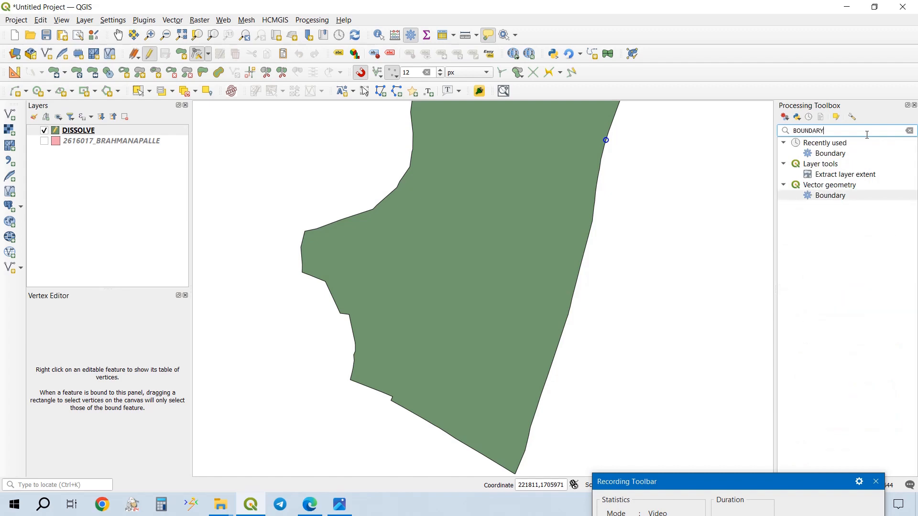
double_click(836, 196)
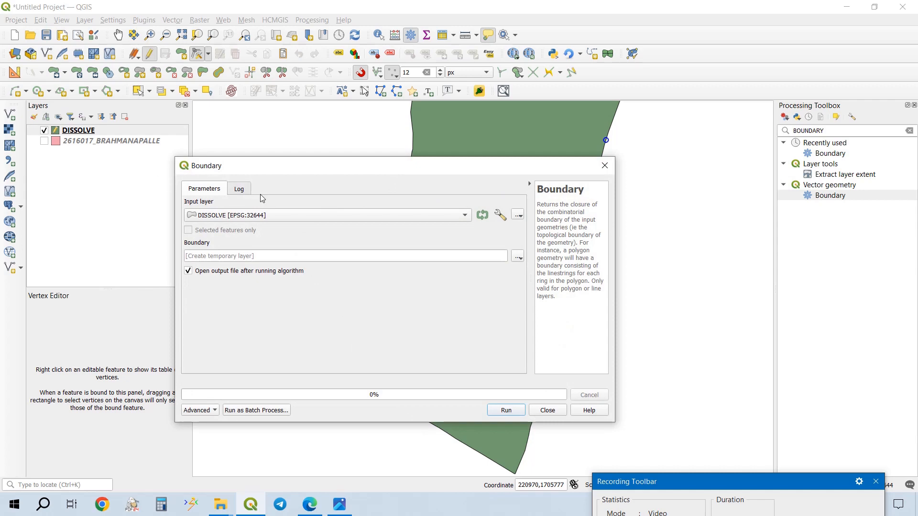
click(518, 257)
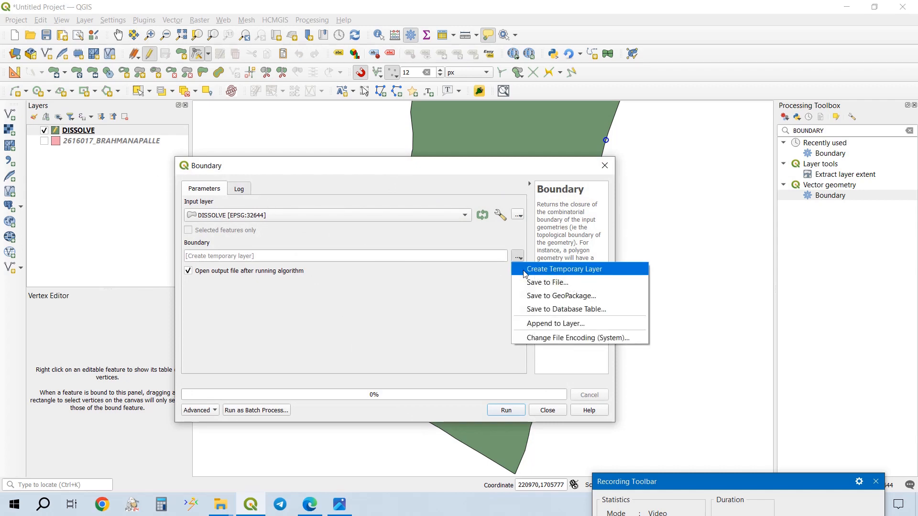
click(522, 282)
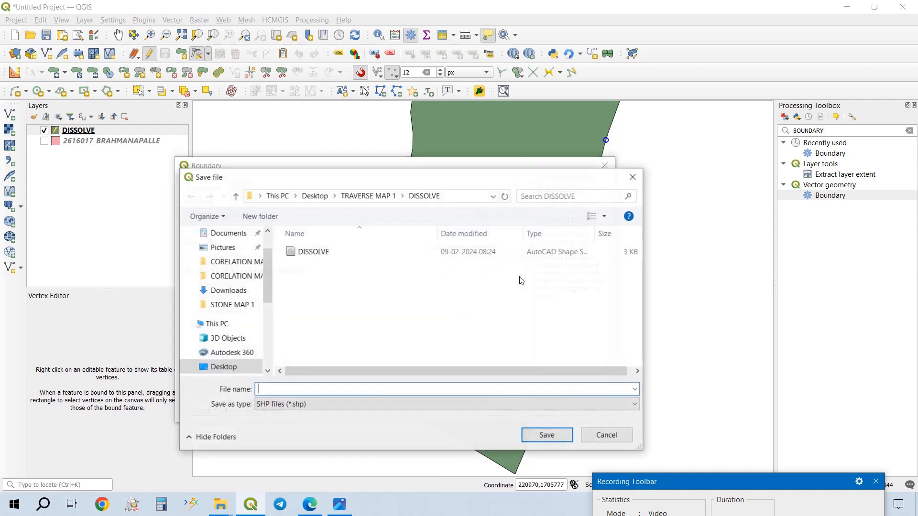
- Create a folder named BOUNDARY inside TRAVERSE MAP 1 and open it as the save location
click(369, 198)
click(280, 213)
text(B)
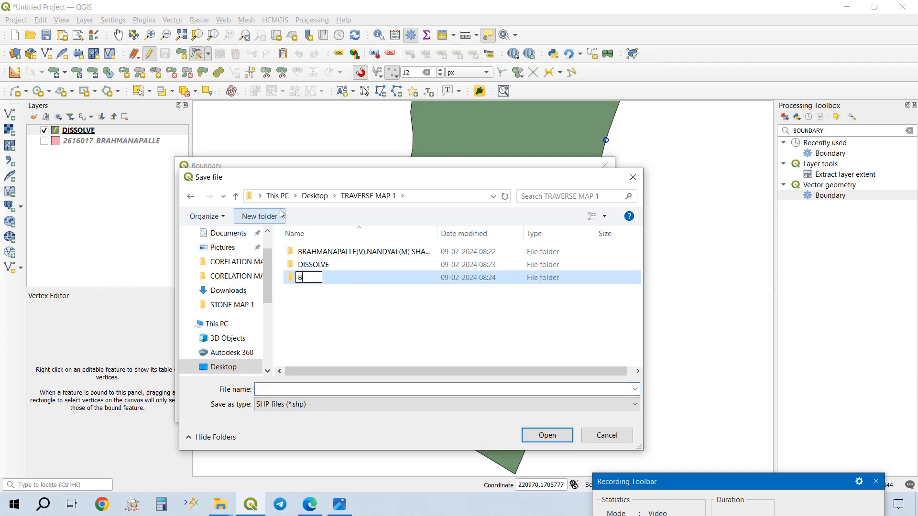
text(OUNDARY)
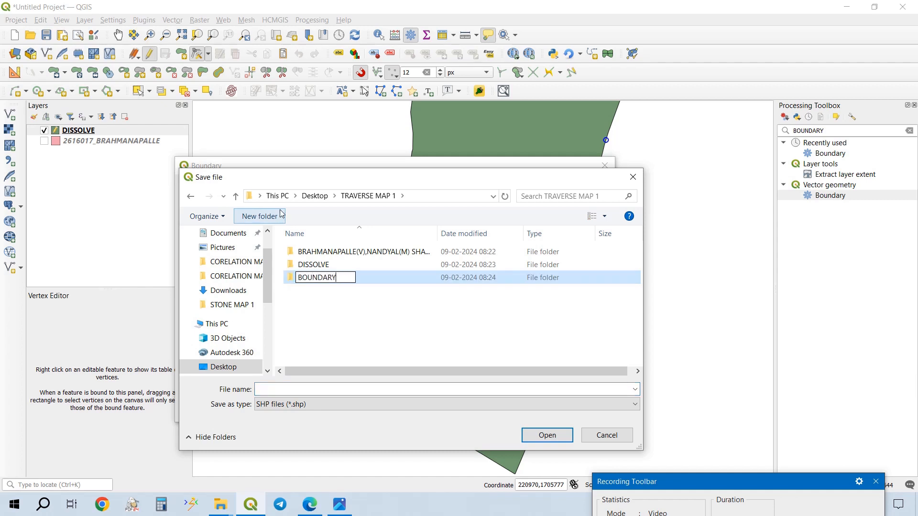
key(ctrl+a)
key(ctrl+c)
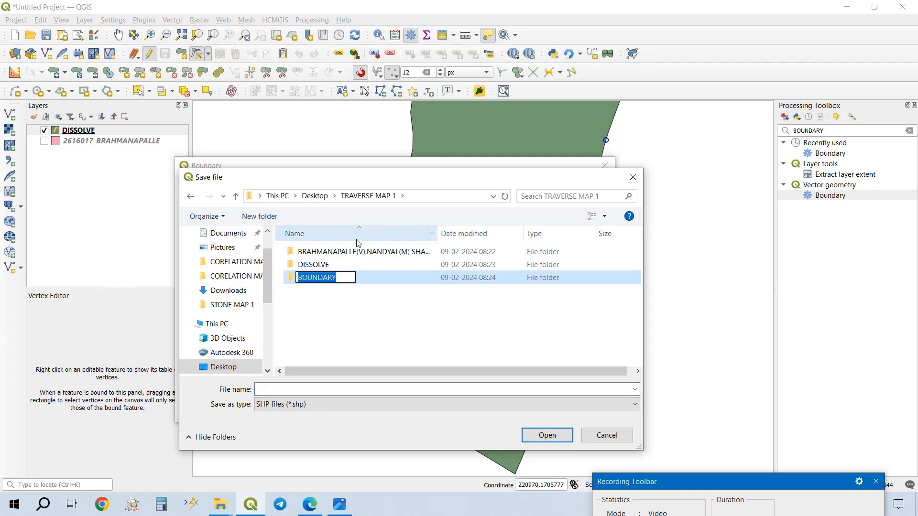
double_click(390, 276)
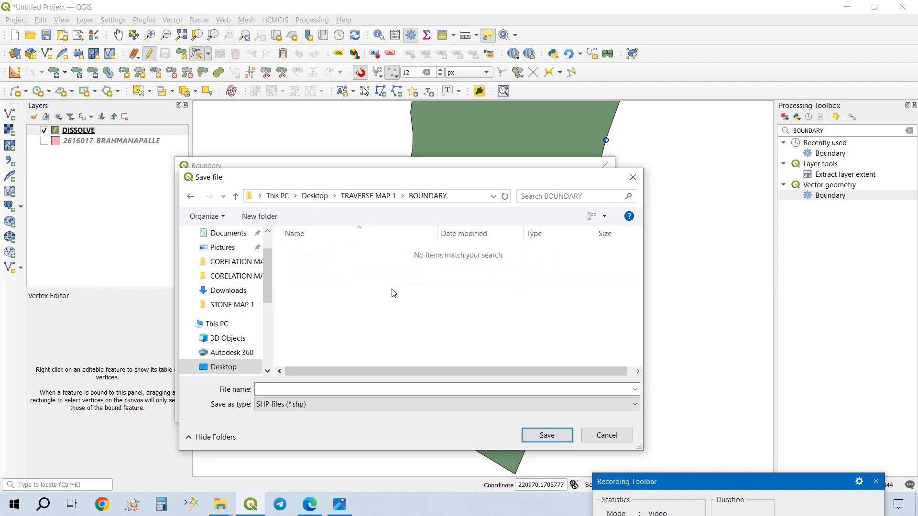
- Run the Boundary tool with its output saved as BOUNDARY, and hide the DISSOLVE layer
click(375, 389)
key(ctrl+v)
click(536, 433)
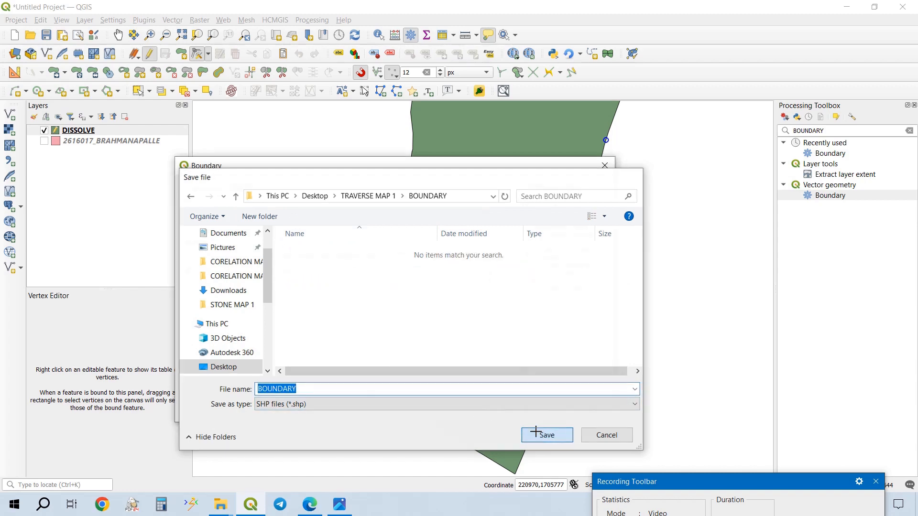
click(515, 407)
click(549, 407)
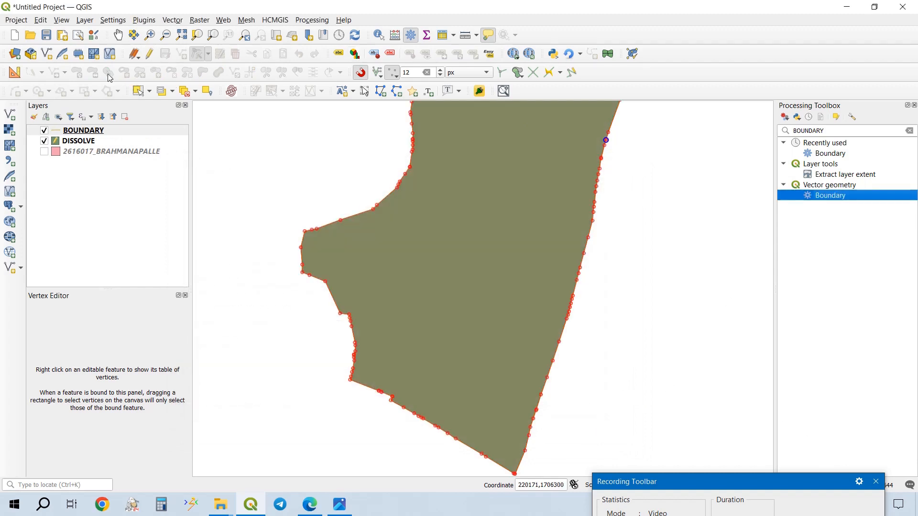
click(46, 142)
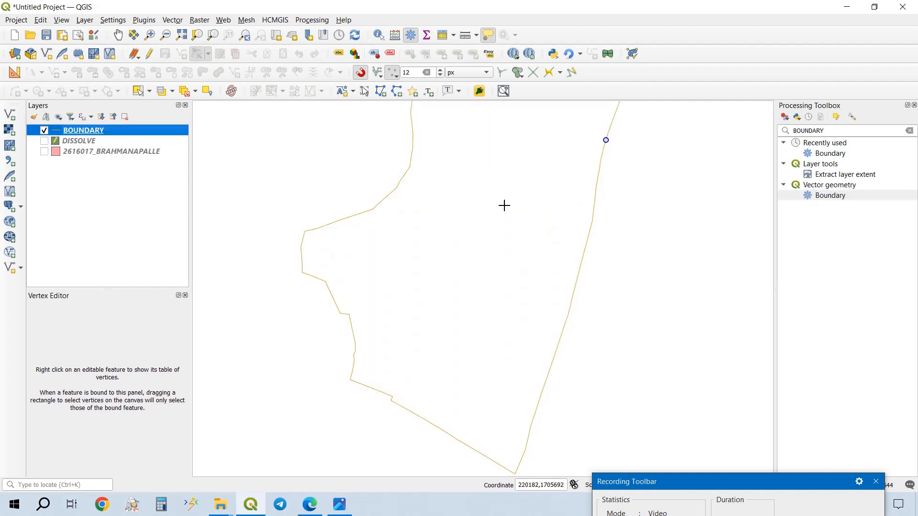
drag(504, 205, 481, 261)
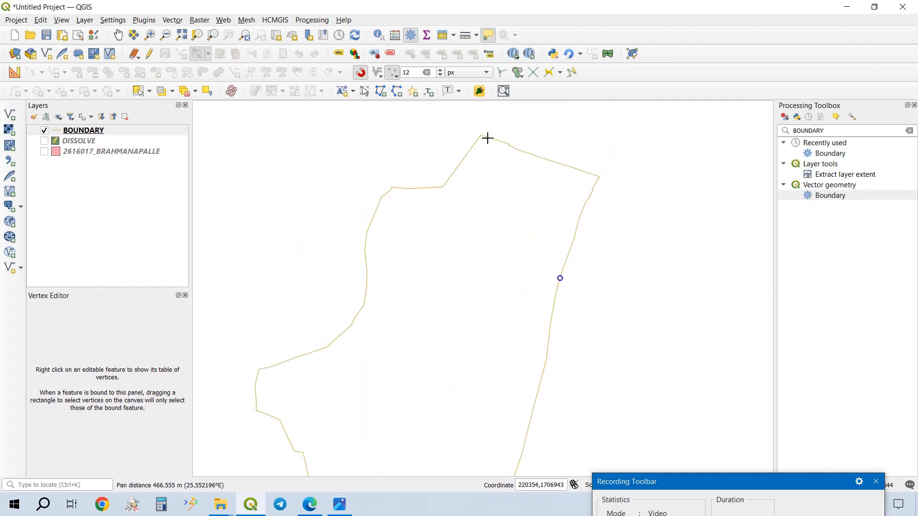
- Turn on editing for the BOUNDARY layer, select its outline to examine the vertices along the northern edge, and clear the selection
click(149, 53)
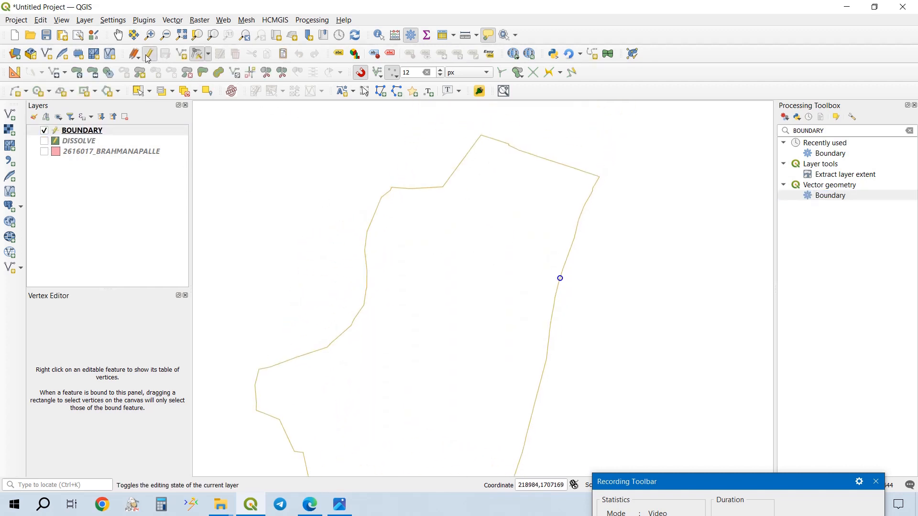
click(139, 91)
drag(542, 136, 525, 222)
scroll(508, 144, up, 3)
scroll(440, 218, up, 3)
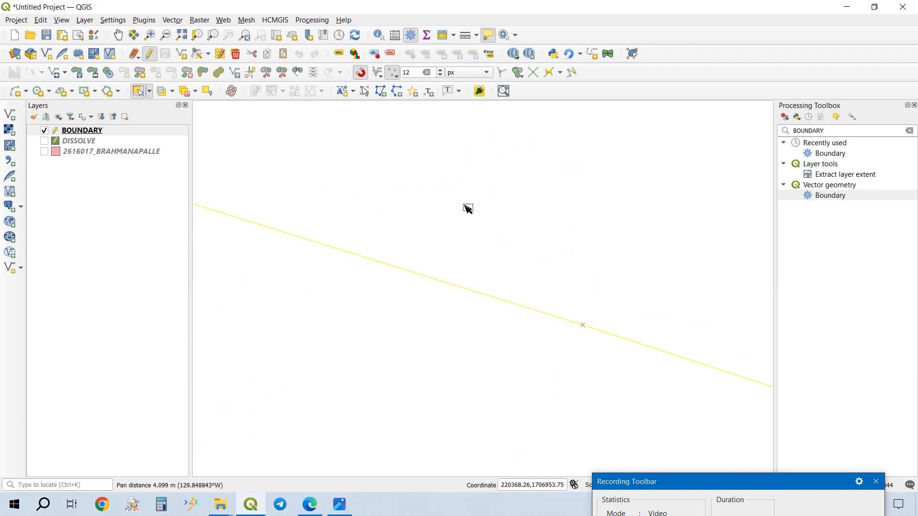
scroll(467, 206, down, 3)
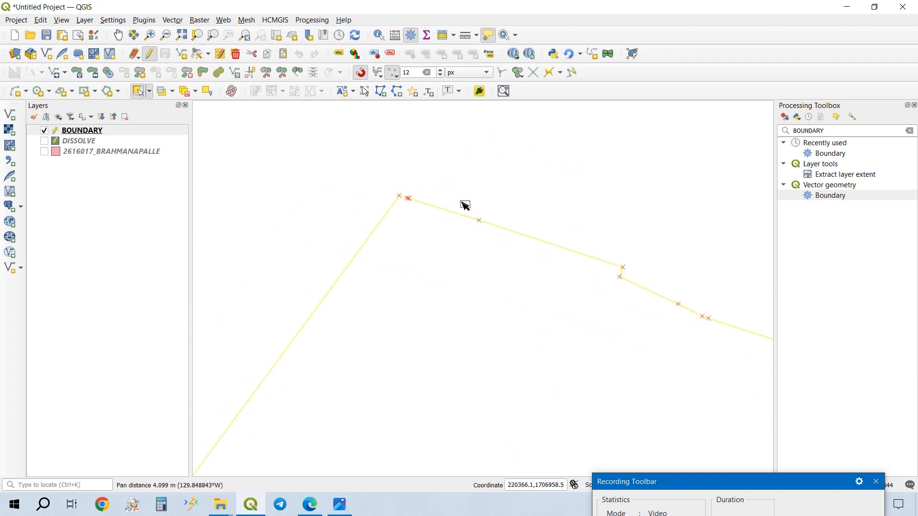
click(184, 91)
click(134, 57)
click(134, 57)
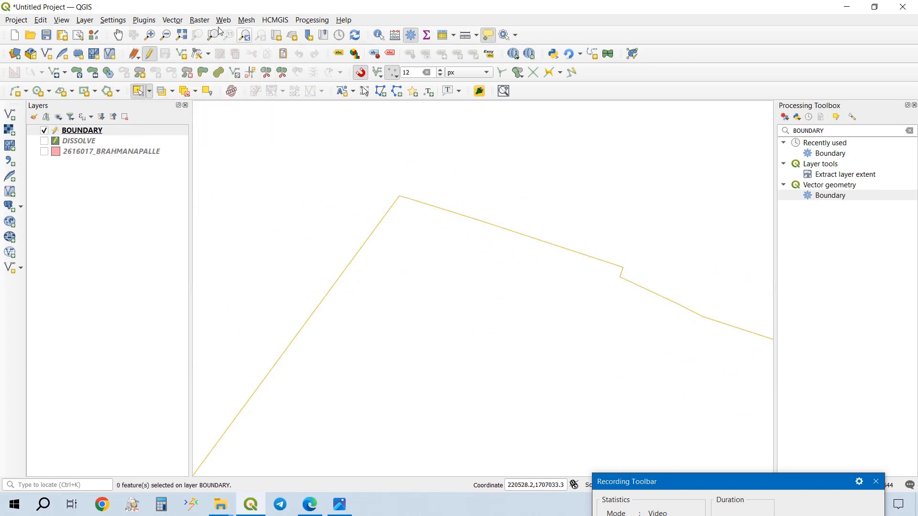
- Save the project as TRAVERSE MAP in the TRAVERSE MAP 1 folder
click(60, 36)
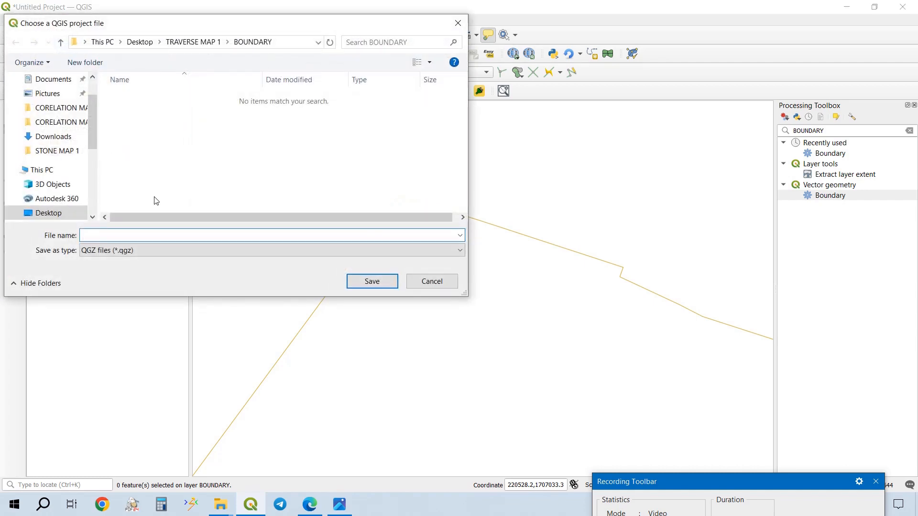
click(193, 42)
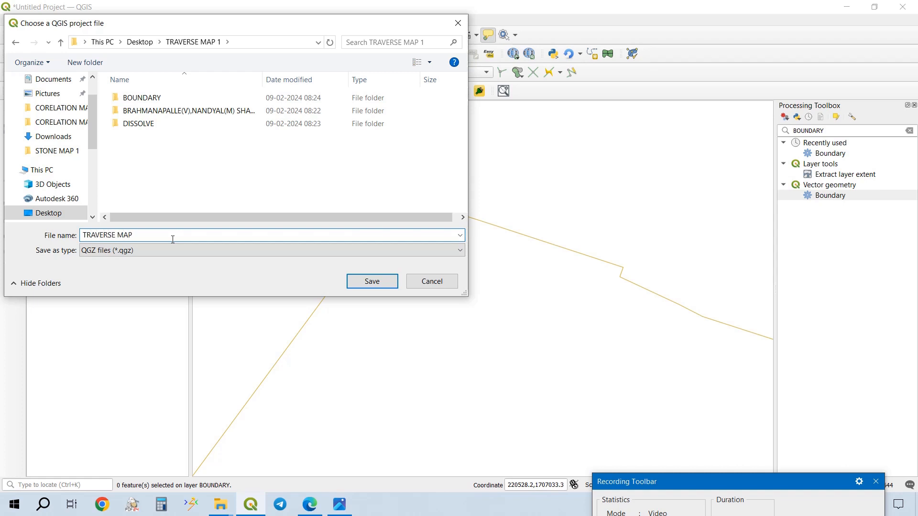
key(Return)
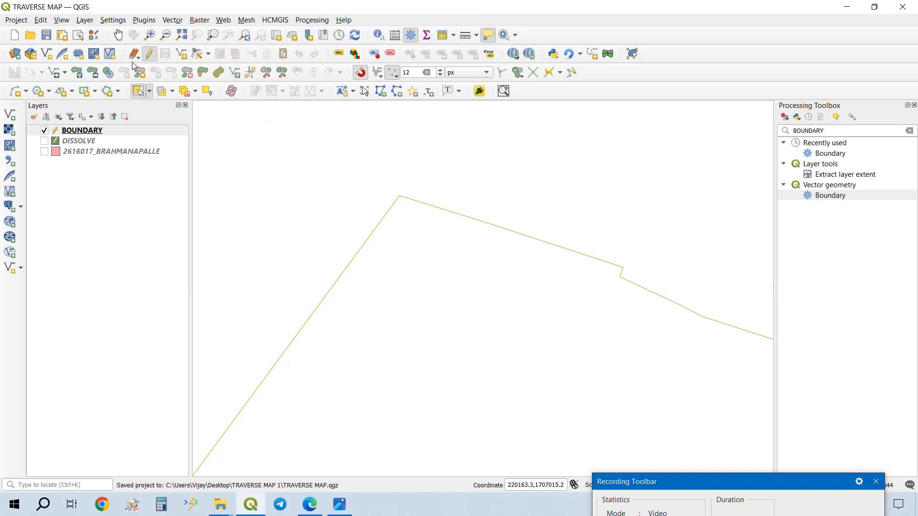
click(50, 32)
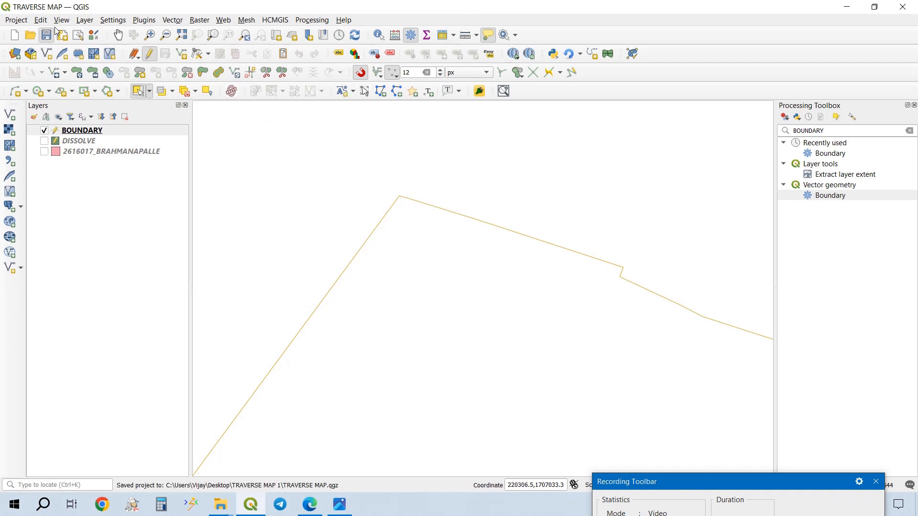
- Search the processing tools for EXPLODE LINES, open Explode lines with BOUNDARY as input and choose to save its output to a file
click(909, 132)
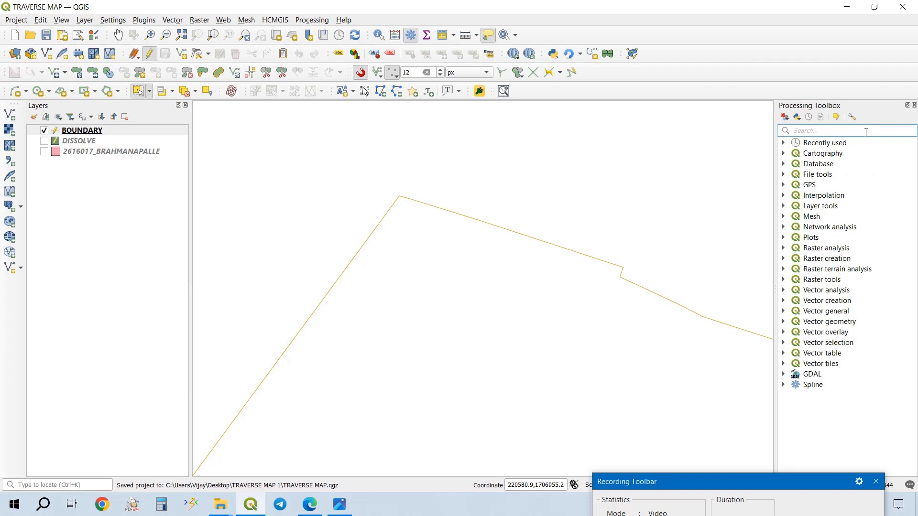
text(EXPL)
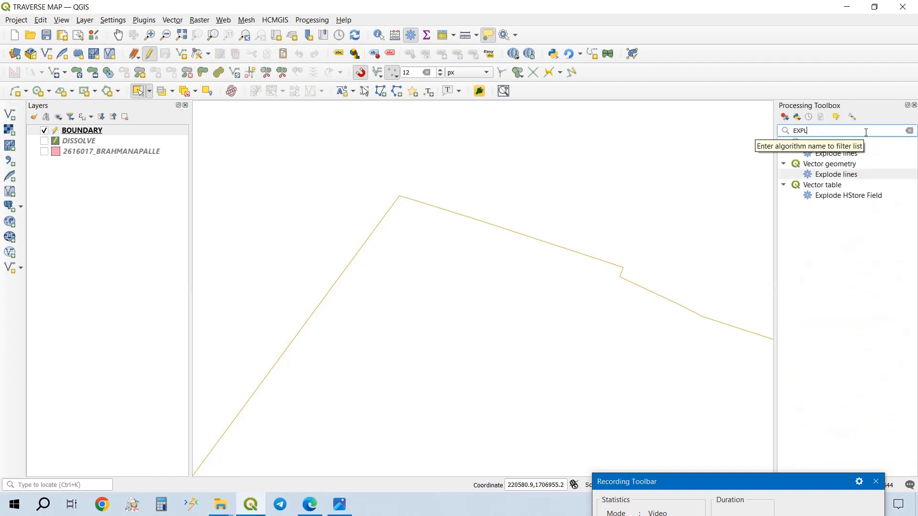
text(ODE LINES)
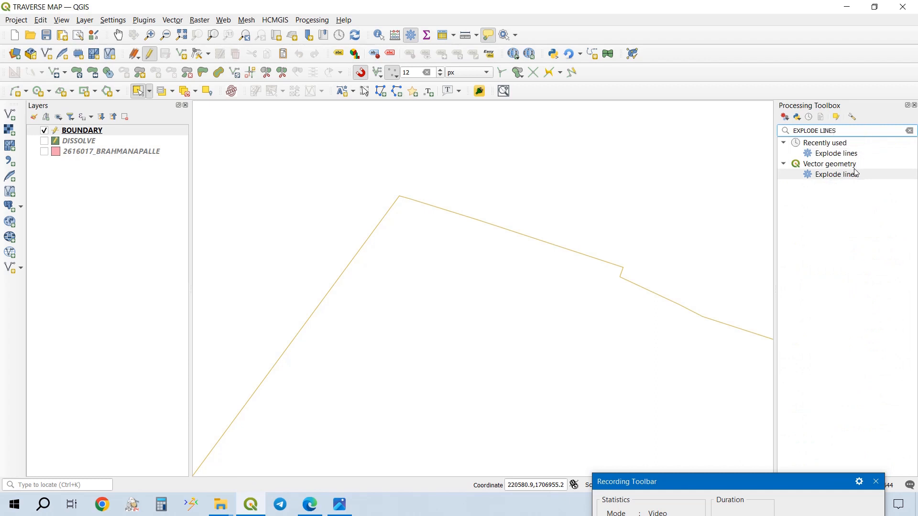
double_click(842, 176)
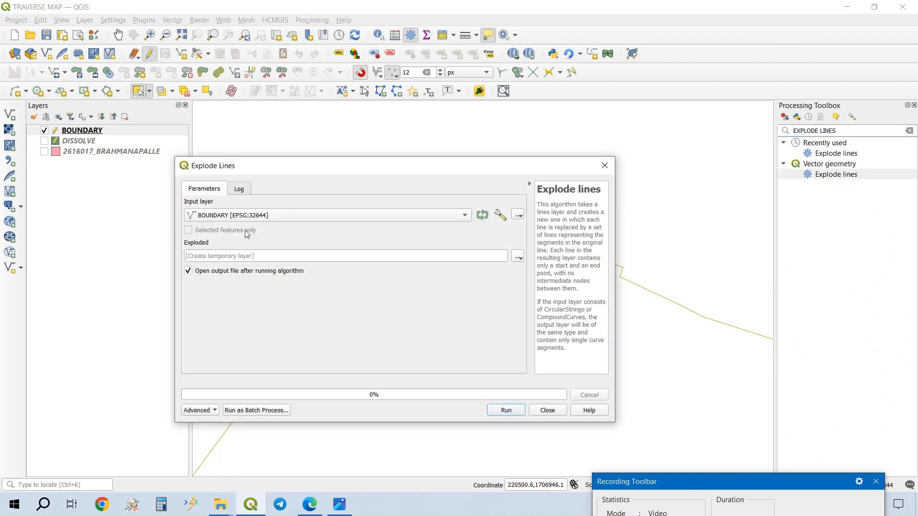
click(521, 257)
click(529, 286)
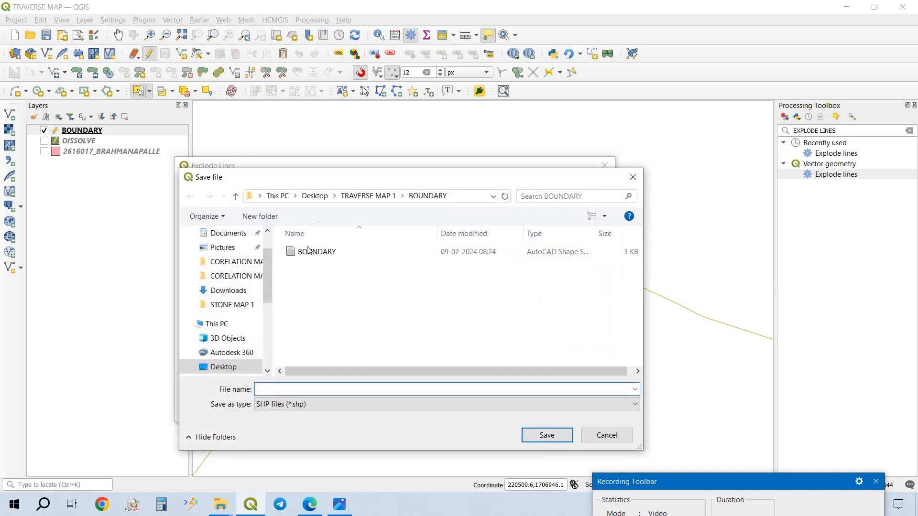
- Create a folder named TRAVERSE inside TRAVERSE MAP 1 and open it as the save location
click(377, 196)
click(263, 219)
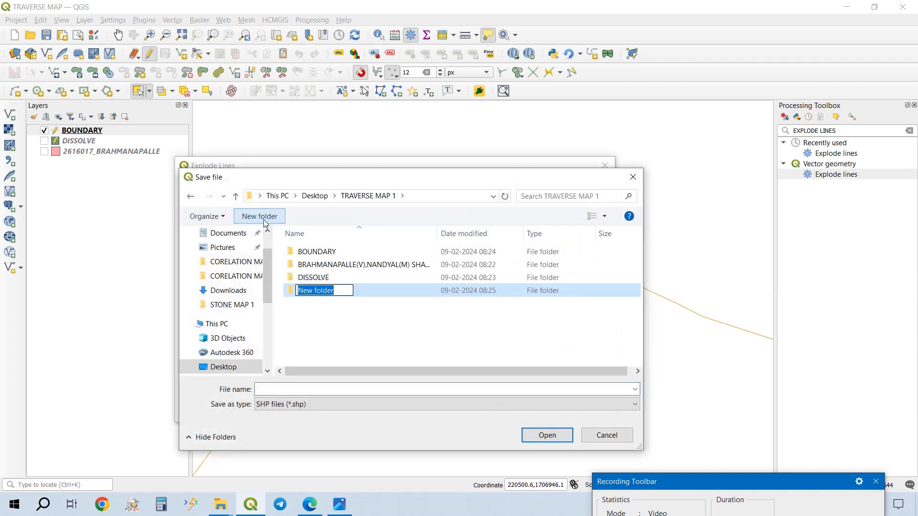
text(EXPL)
key(BackSpace)
key(BackSpace)
key(BackSpace)
key(BackSpace)
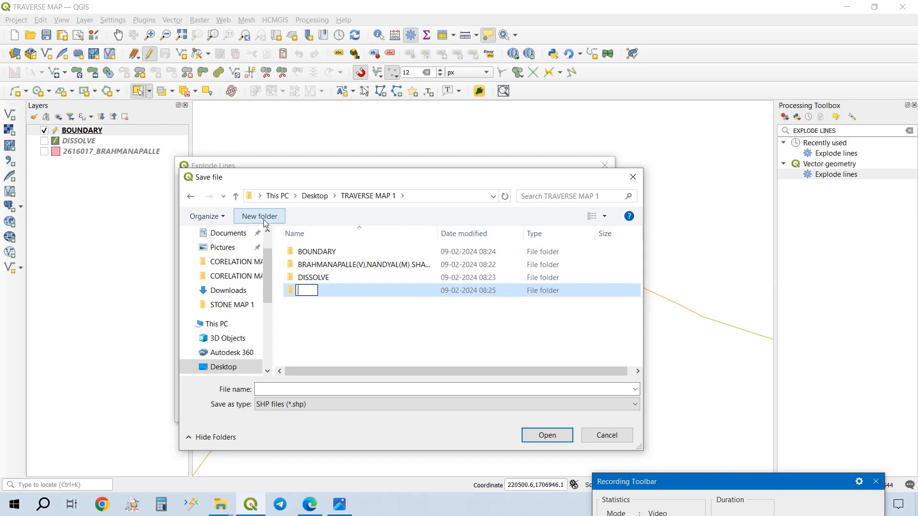
text(TRAVERSE)
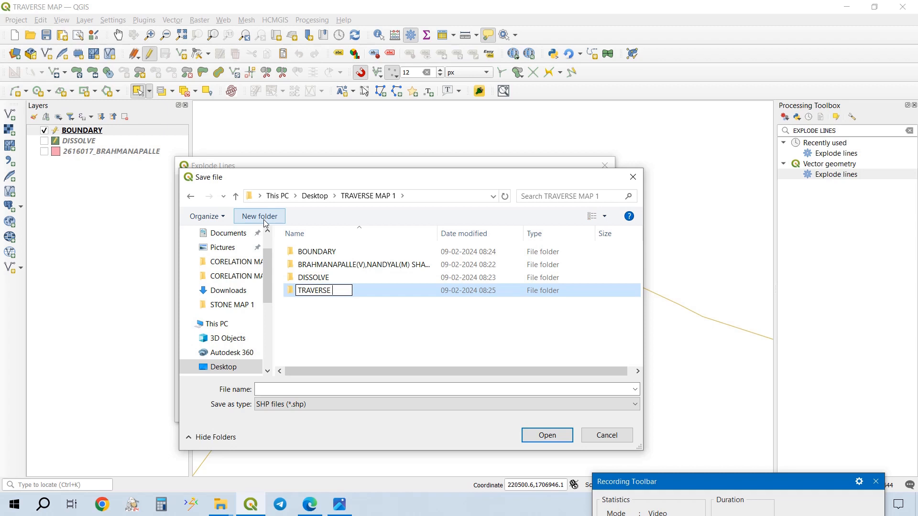
key(ctrl+a)
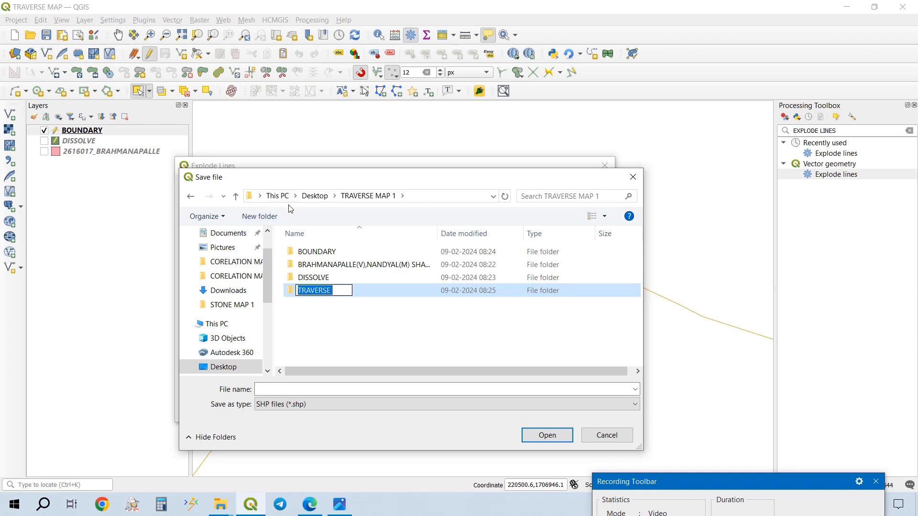
key(Return)
key(Return)
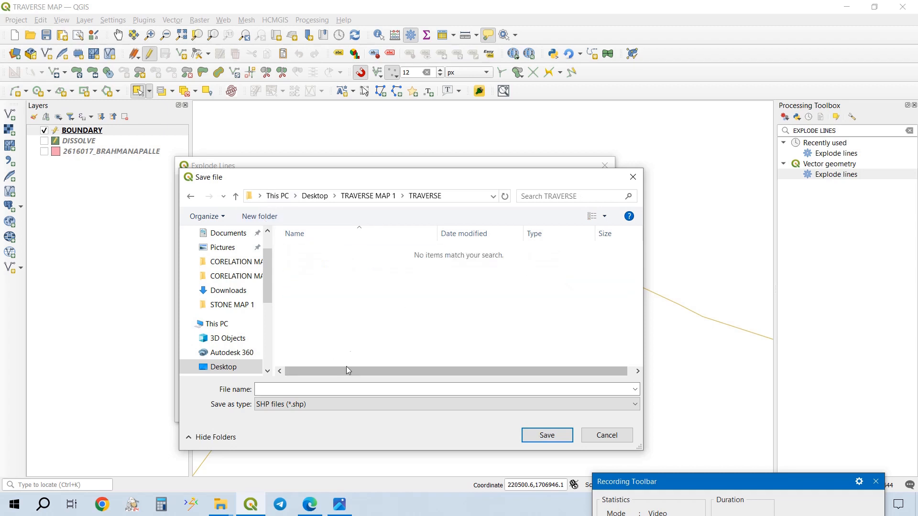
- Run Explode lines with its output saved as TRAVERSE, and hide the BOUNDARY layer
click(322, 389)
text(TRAVERSE)
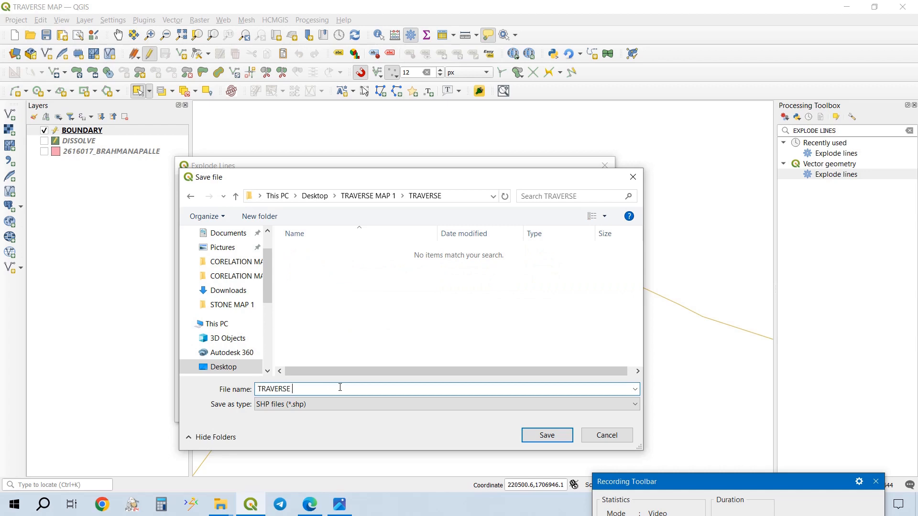
click(545, 435)
click(516, 413)
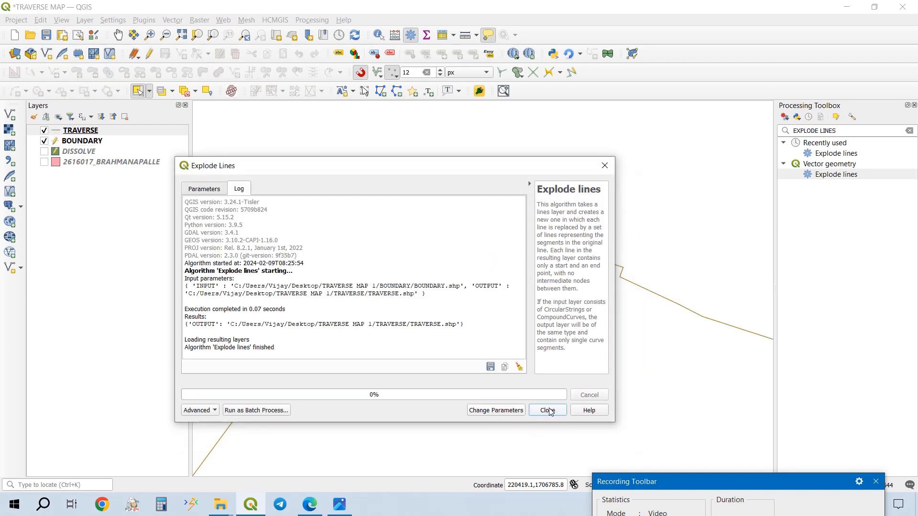
click(549, 412)
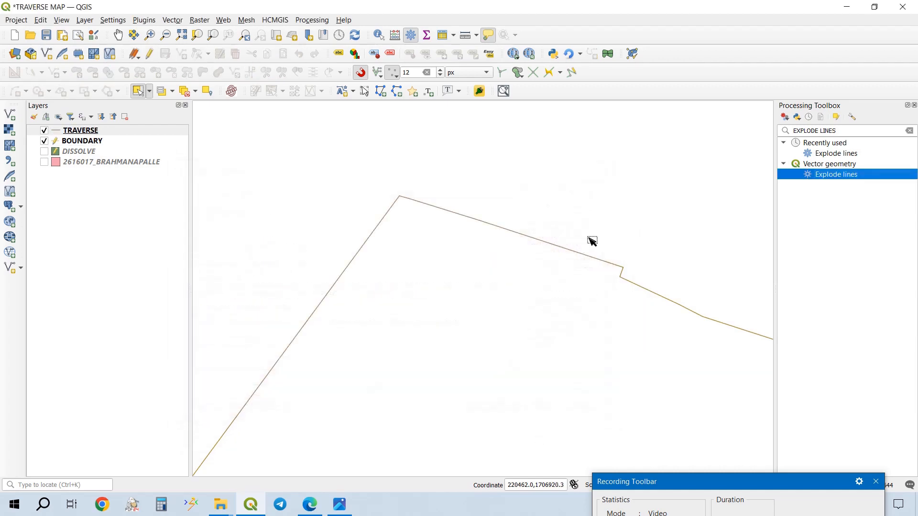
click(44, 141)
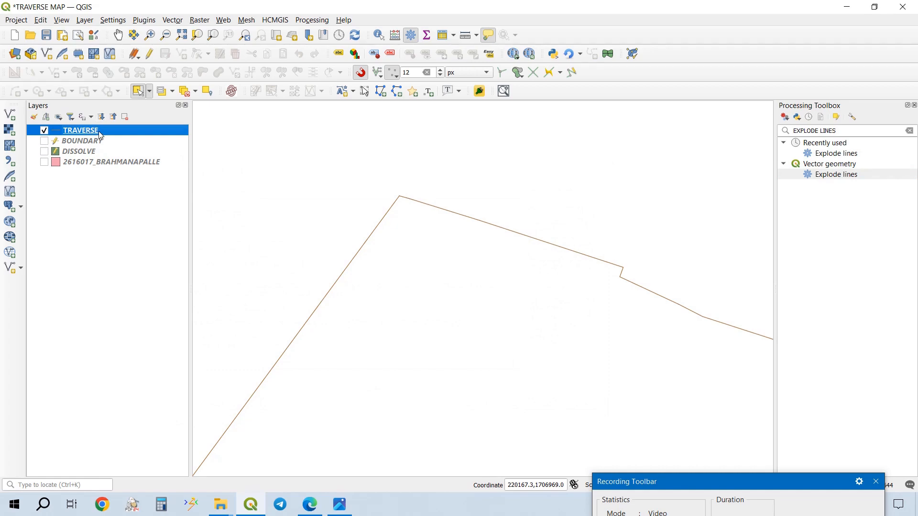
- Set the TRAVERSE layer's line color to red and save the project
double_click(111, 136)
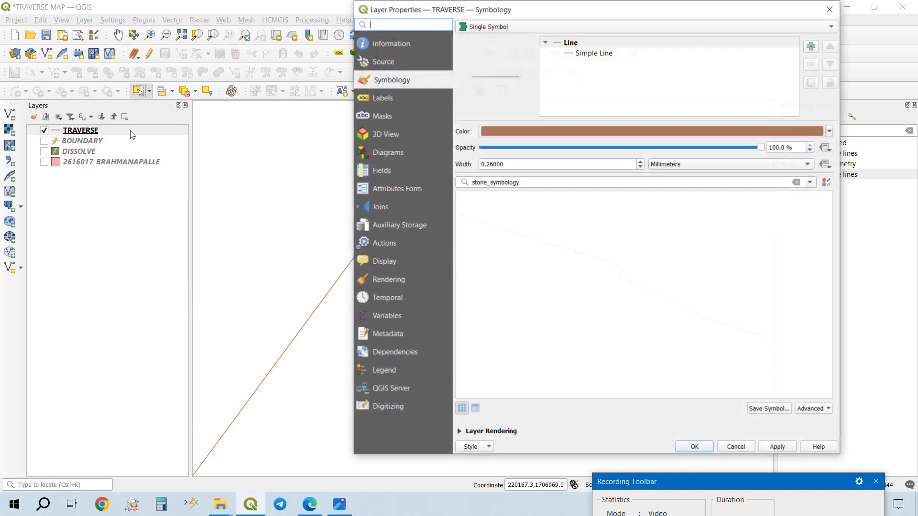
click(831, 132)
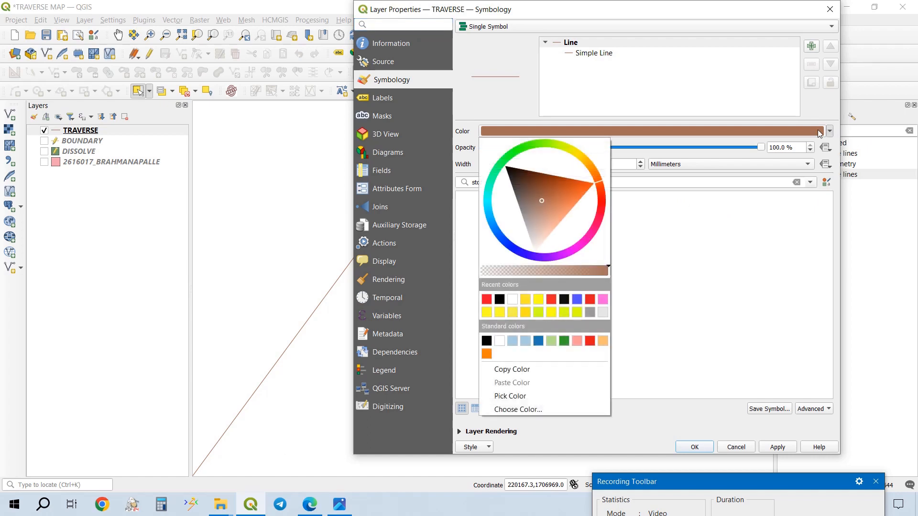
click(486, 300)
click(778, 448)
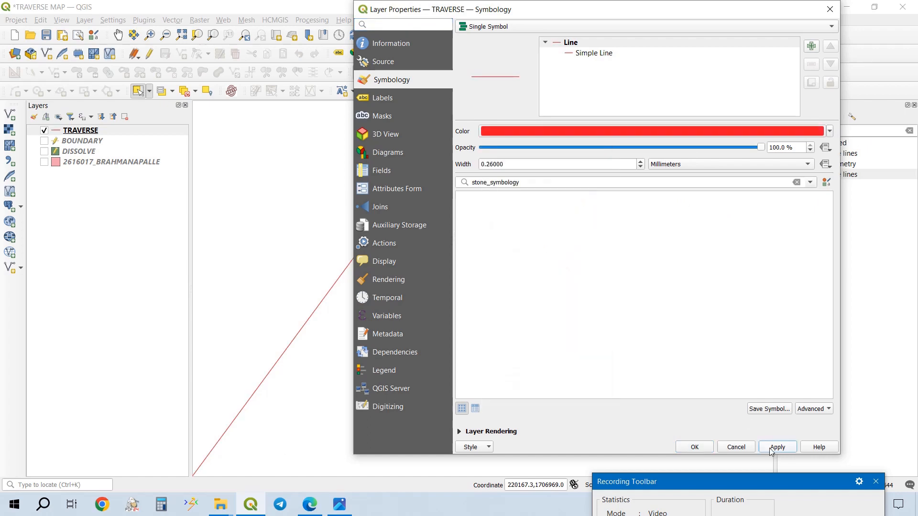
click(707, 447)
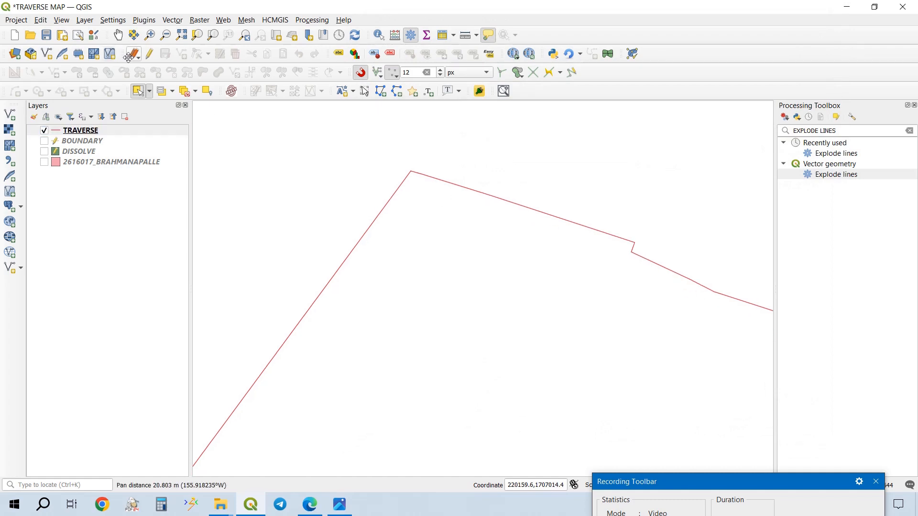
click(134, 58)
click(133, 214)
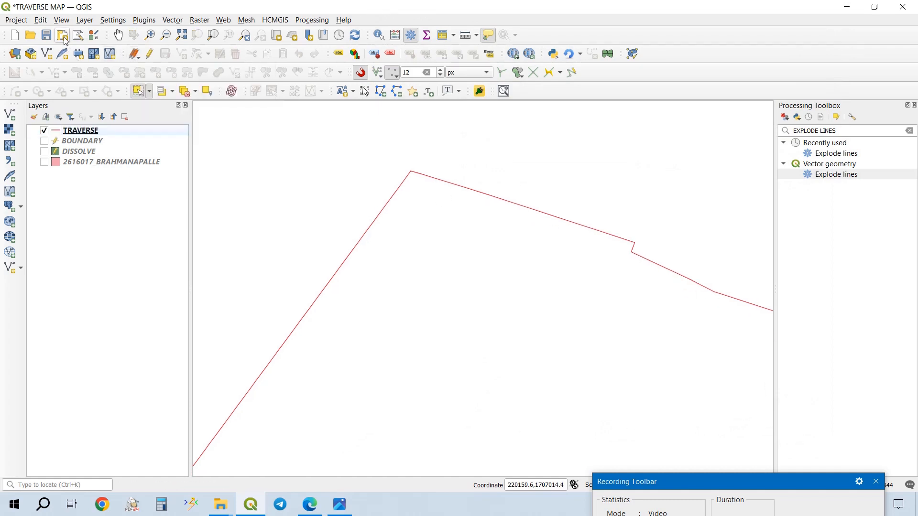
click(45, 35)
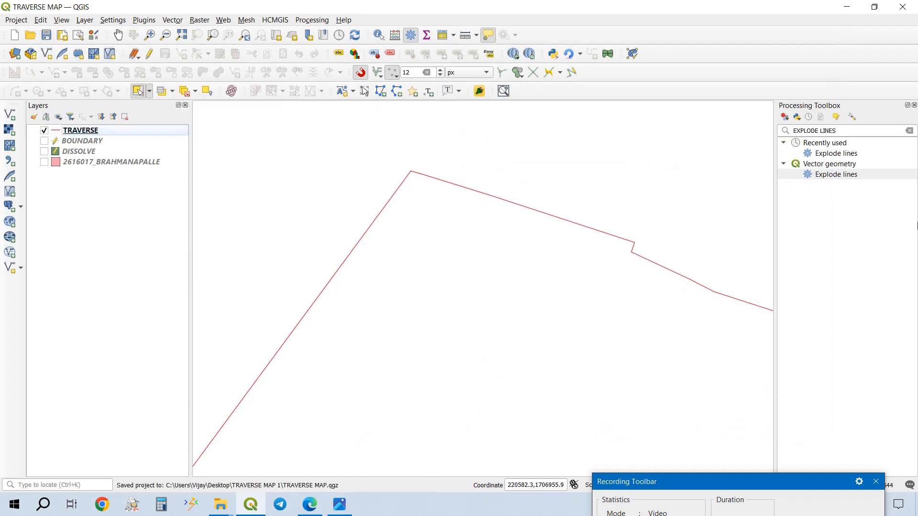
- Make BOUNDARY the active layer, search the processing tools for EXTRACT and open Extract vertices with BOUNDARY as input
click(909, 132)
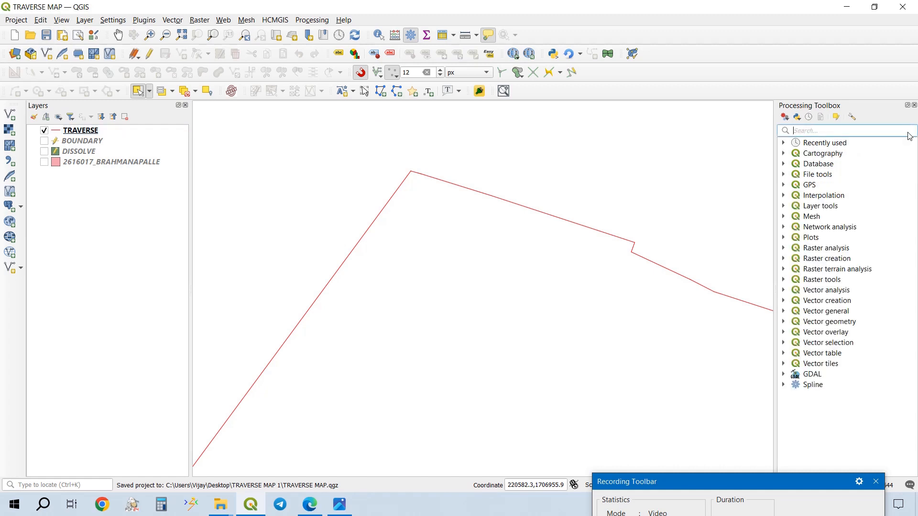
scroll(406, 237, down, 3)
drag(372, 292, 428, 241)
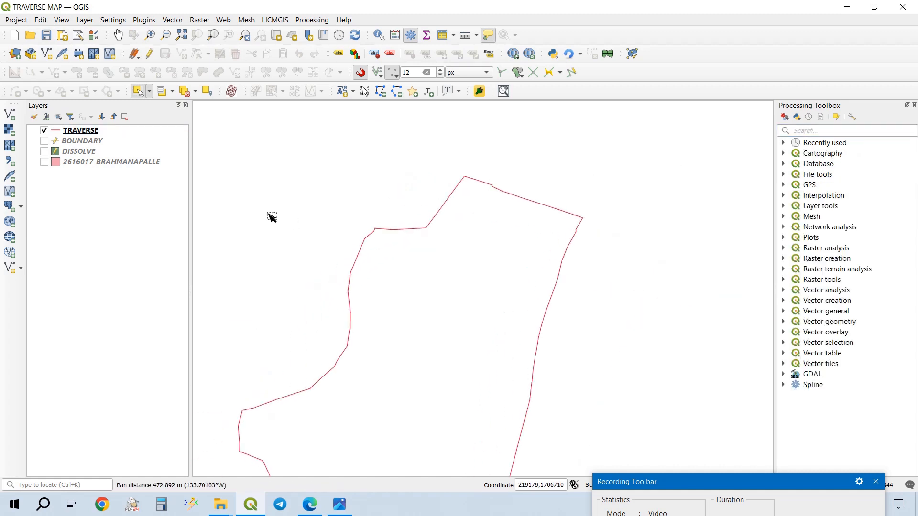
click(121, 127)
right_click(122, 127)
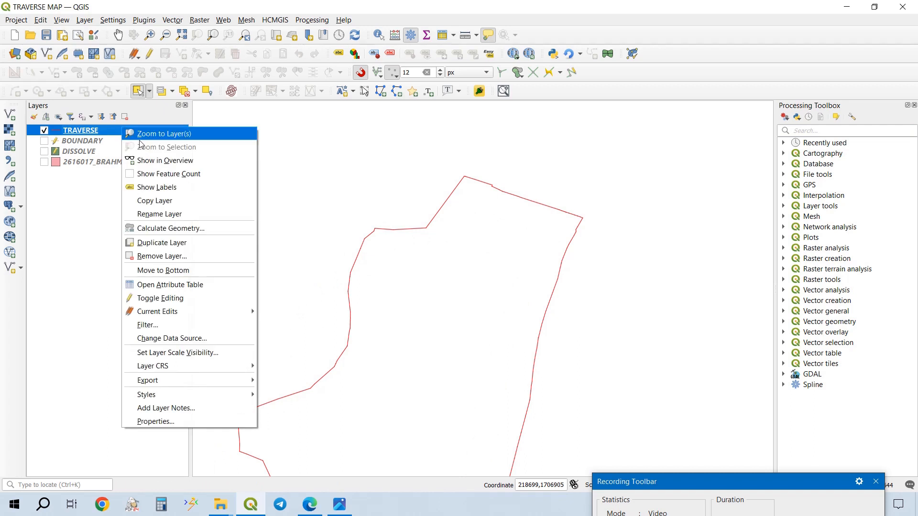
click(104, 143)
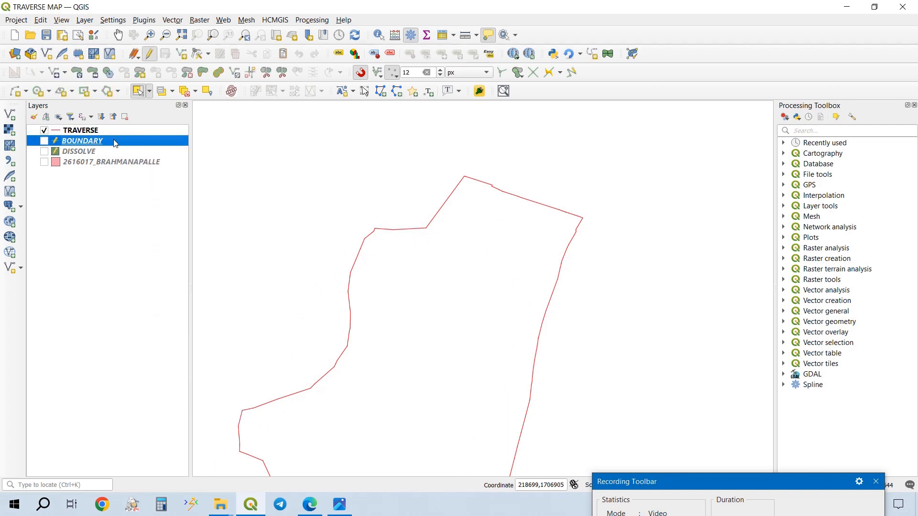
click(880, 134)
text(E)
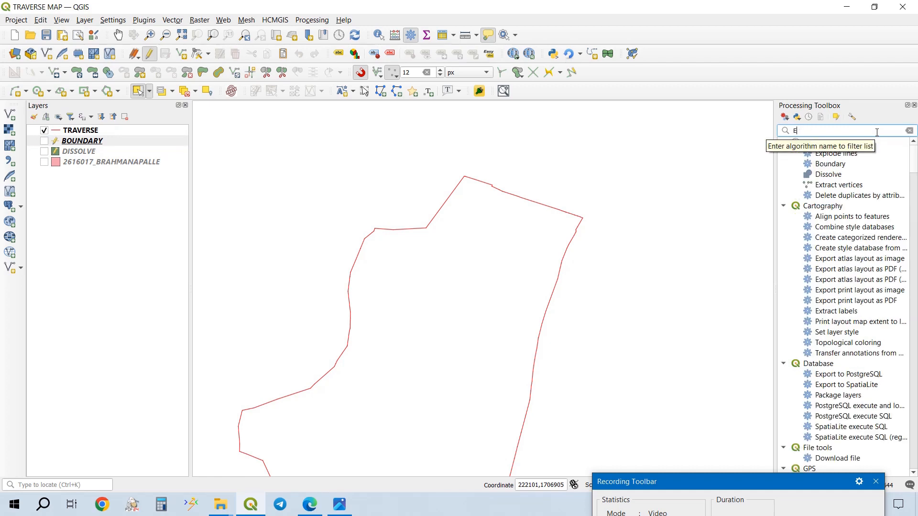
text(XTRACT)
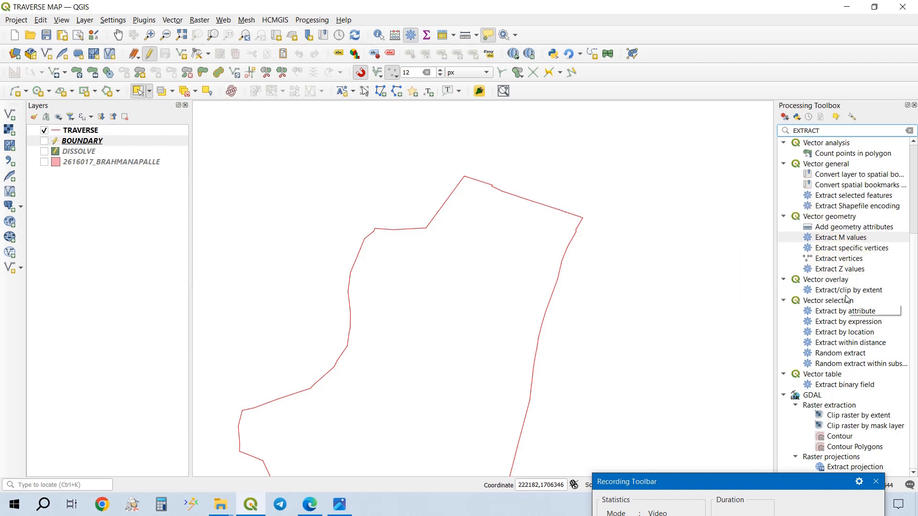
double_click(843, 259)
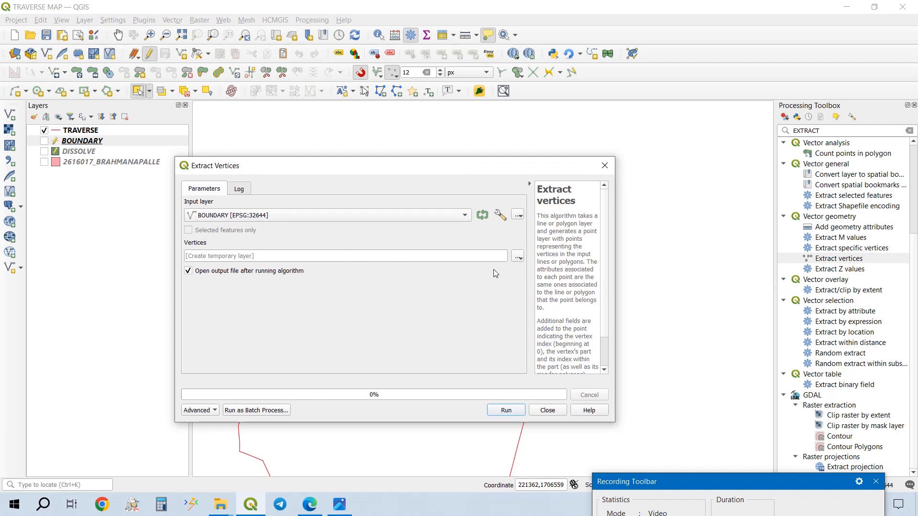
- Create a folder named TRAVERSE VERTICES inside TRAVERSE MAP 1 and open it as the save location for the extracted vertices
click(519, 257)
click(538, 283)
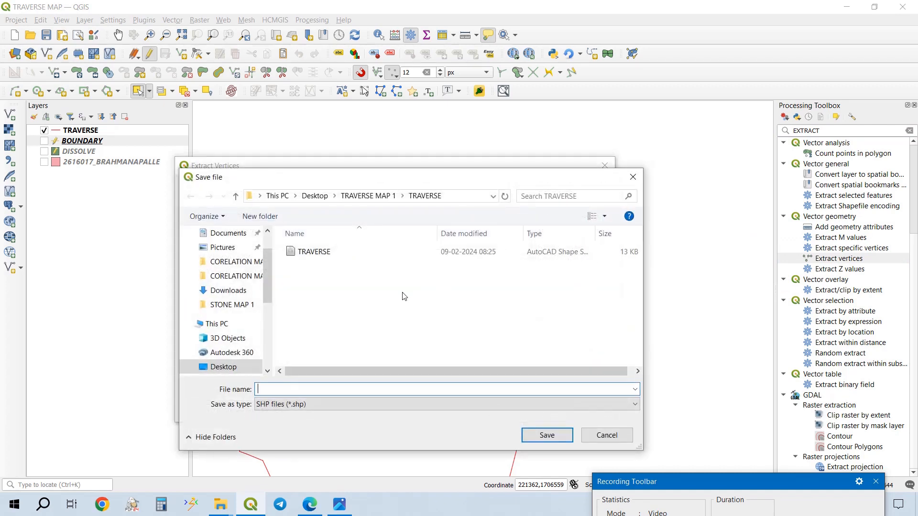
click(377, 198)
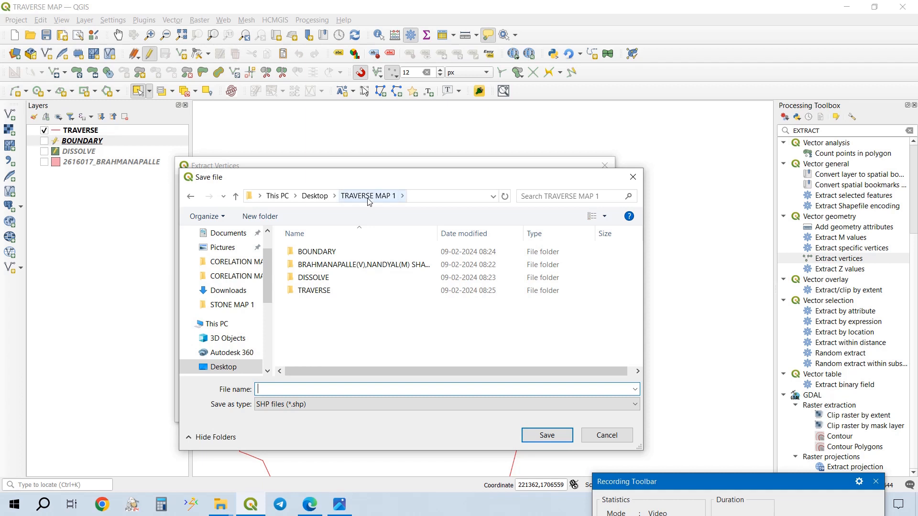
click(281, 219)
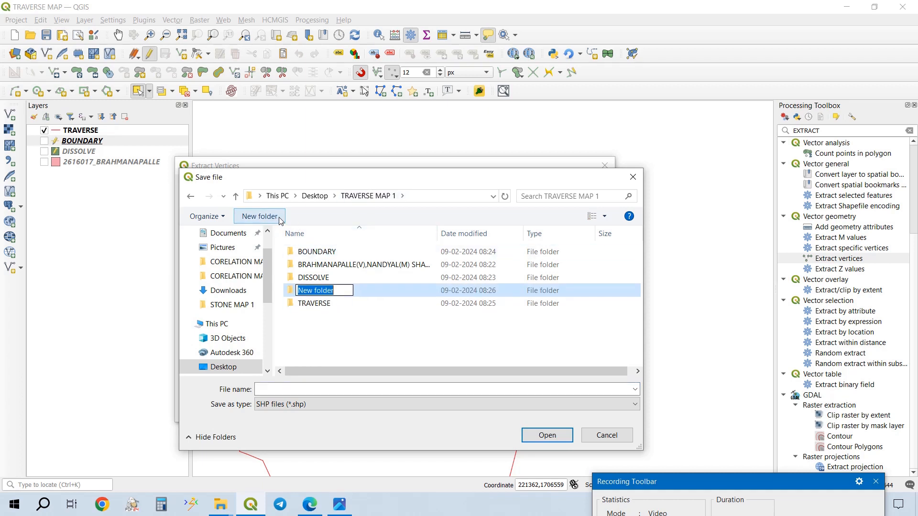
text(VERT)
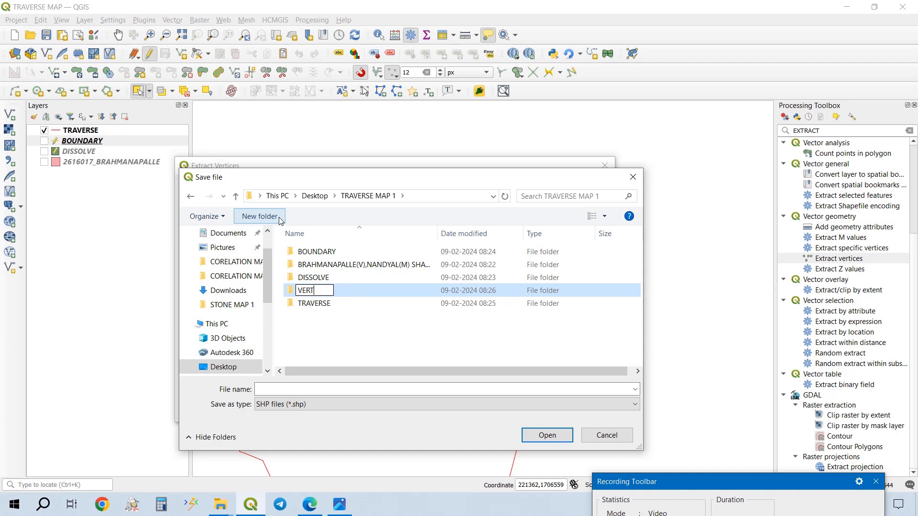
text(ICES)
key(BackSpace)
text(TRAVSR)
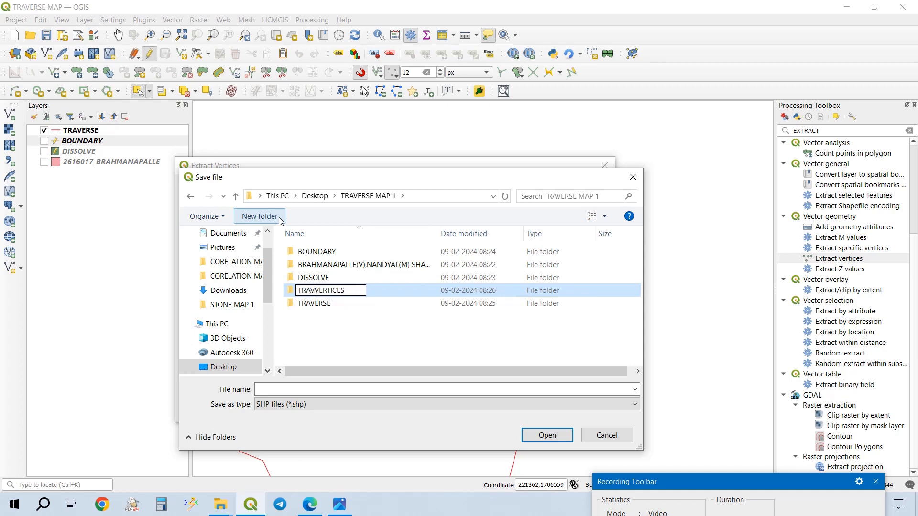
text(E)
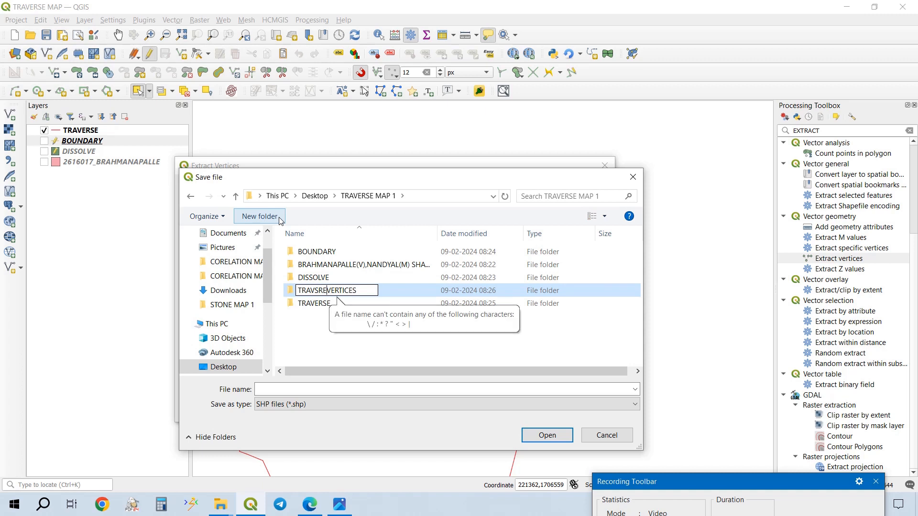
key(BackSpace)
key(BackSpace)
key(BackSpace)
text(ERS)
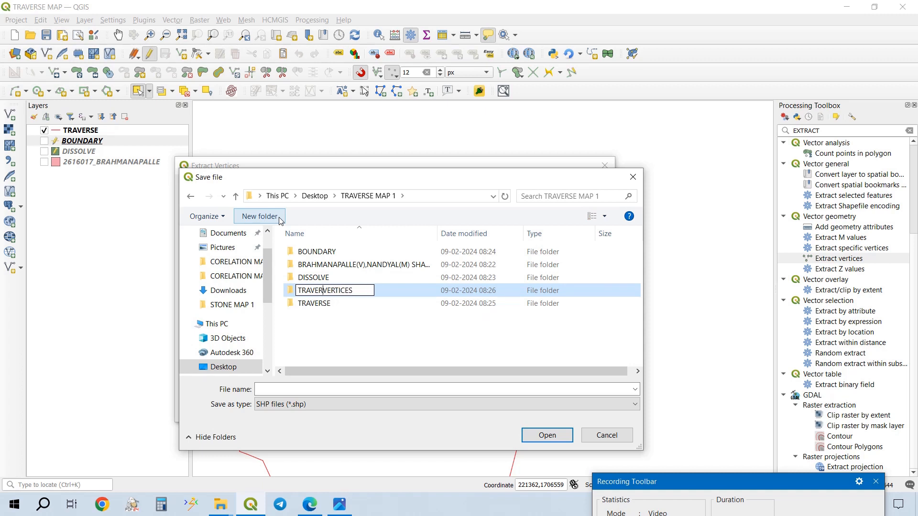
text(E)
key(ctrl+a)
text(TRAVERSE)
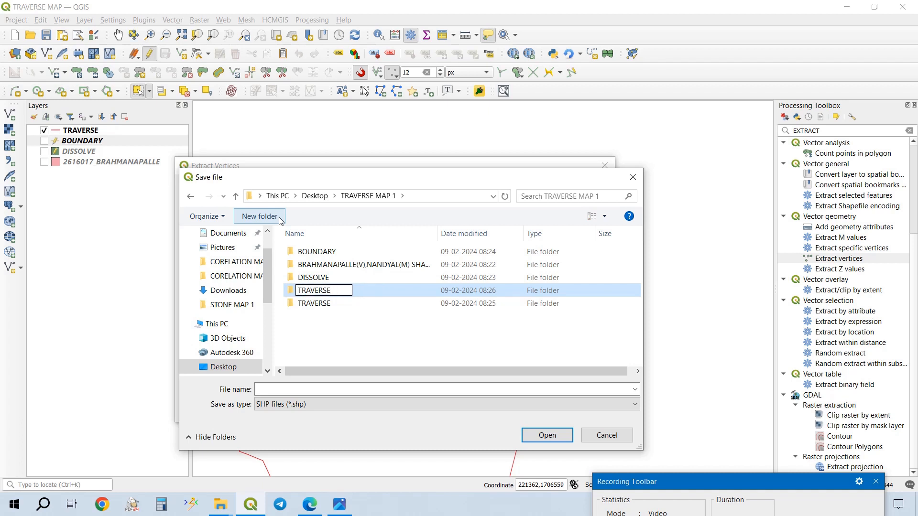
key(ctrl+z)
key(ctrl+c)
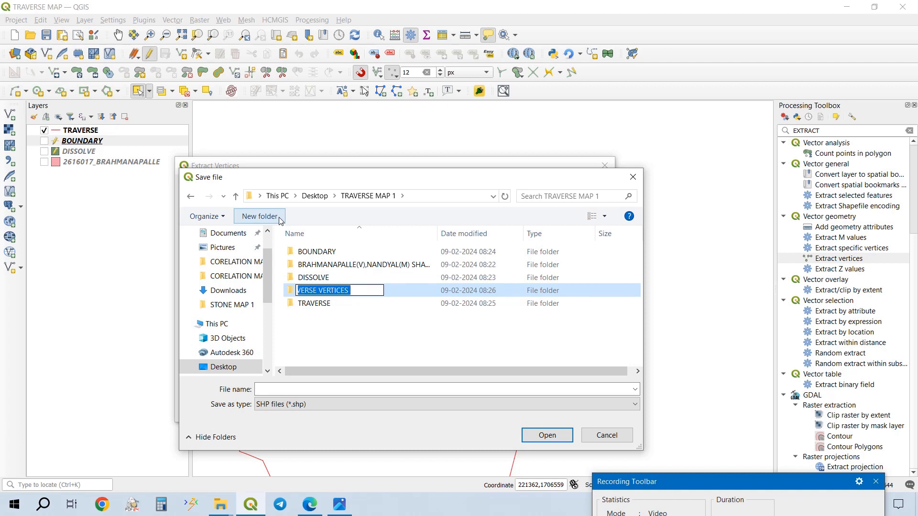
double_click(432, 289)
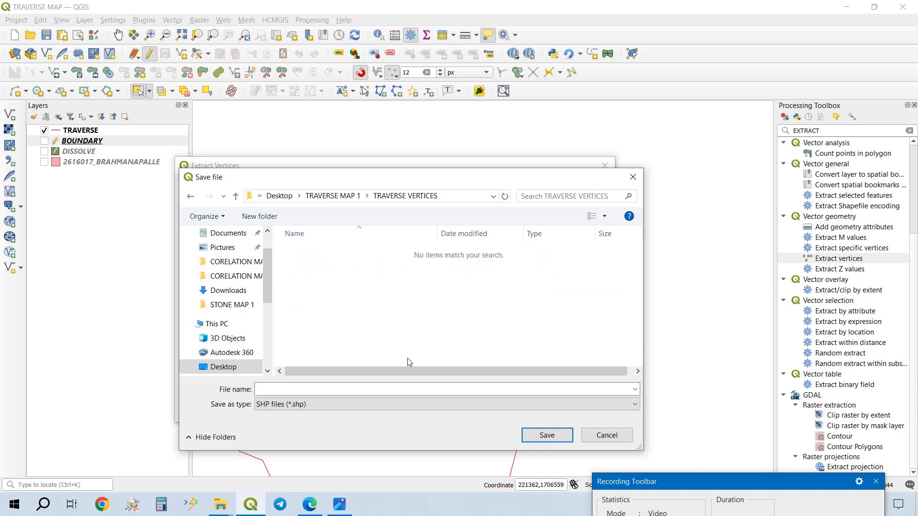
- Run Extract vertices with its output saved as TRAVERSE VERTICES, and clear the processing tool search
click(338, 390)
key(ctrl+v)
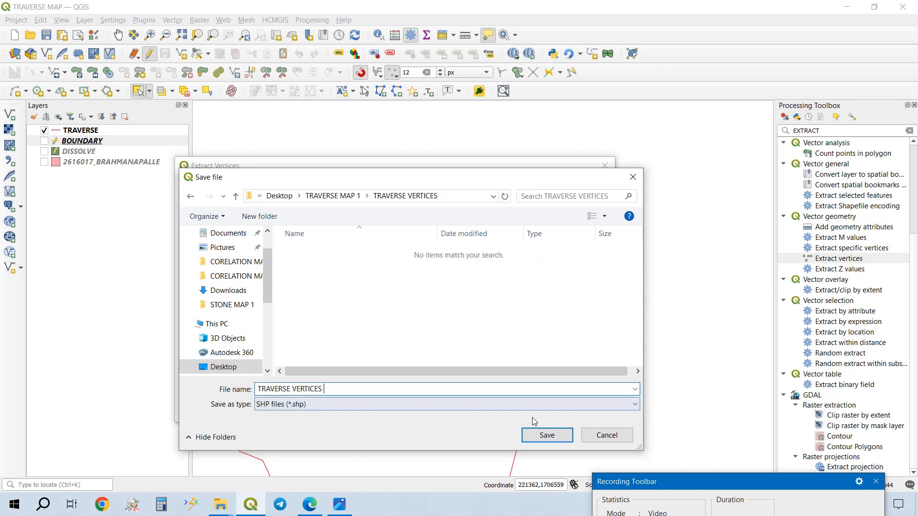
click(547, 435)
click(506, 410)
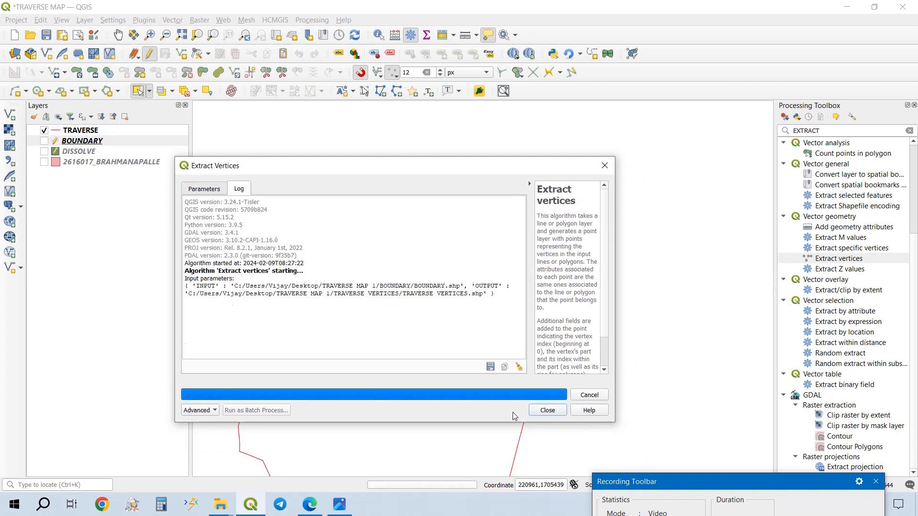
click(544, 410)
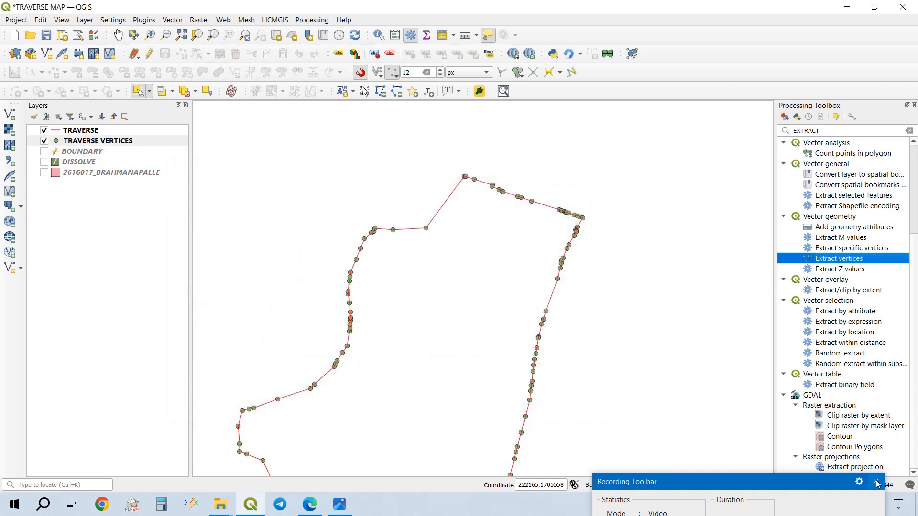
click(910, 131)
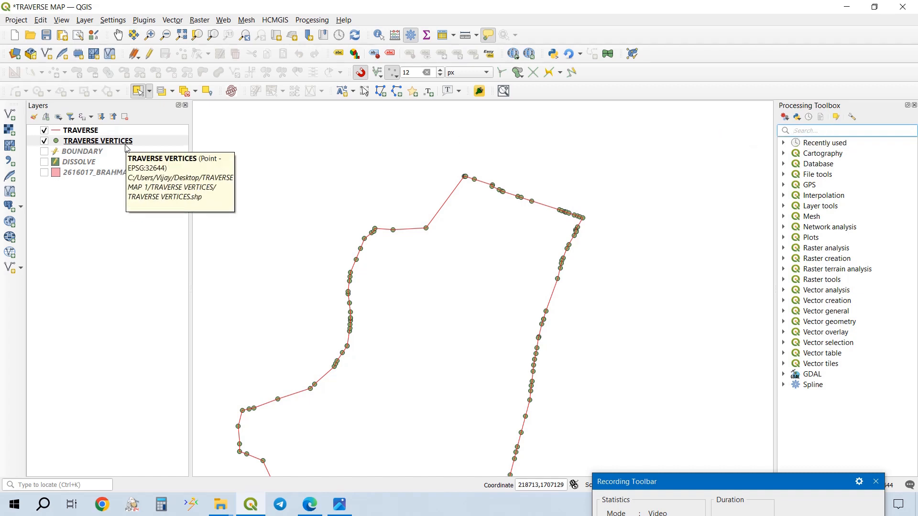
- Open the TRAVERSE VERTICES attribute table and start a new field named POINT ID in the field calculator
click(126, 143)
right_click(127, 143)
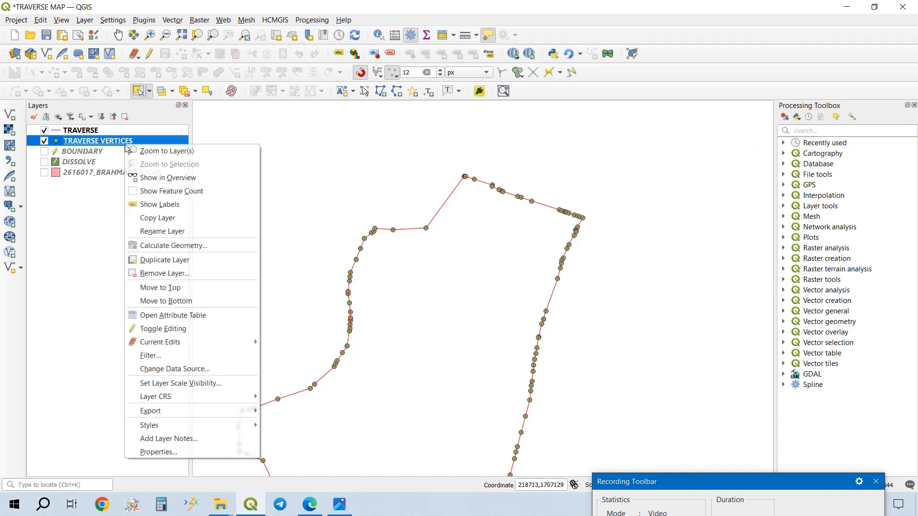
click(206, 315)
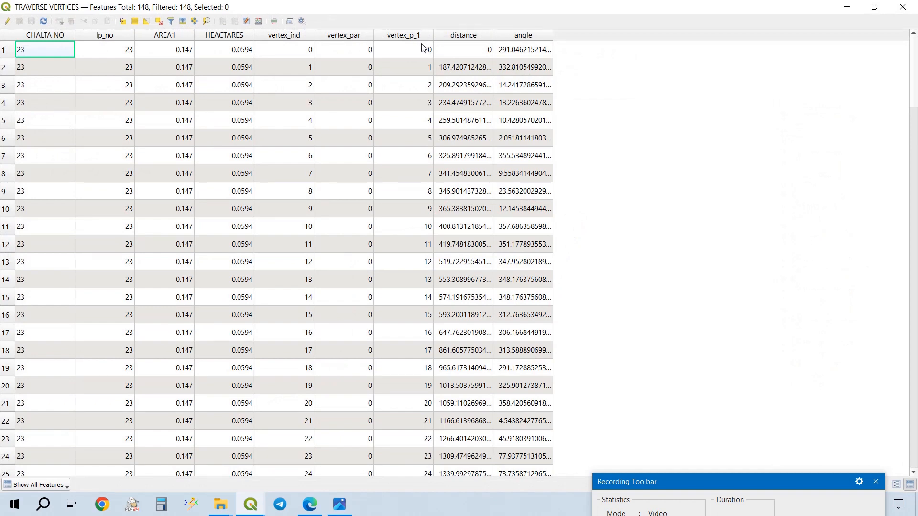
click(259, 21)
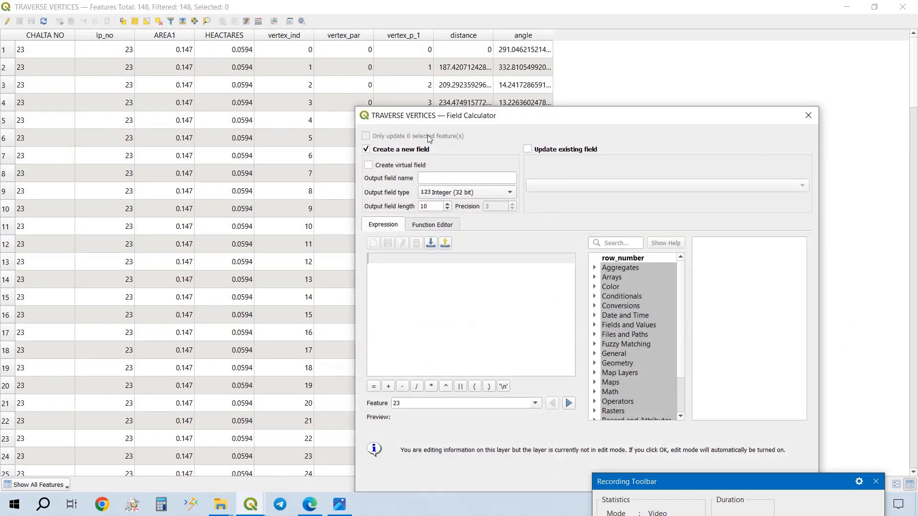
click(495, 176)
text(P)
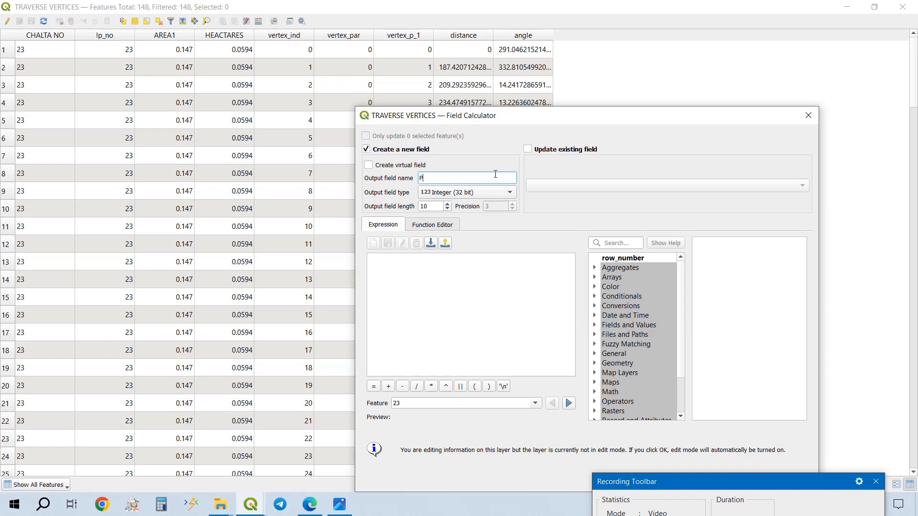
text(OINT ID)
click(483, 193)
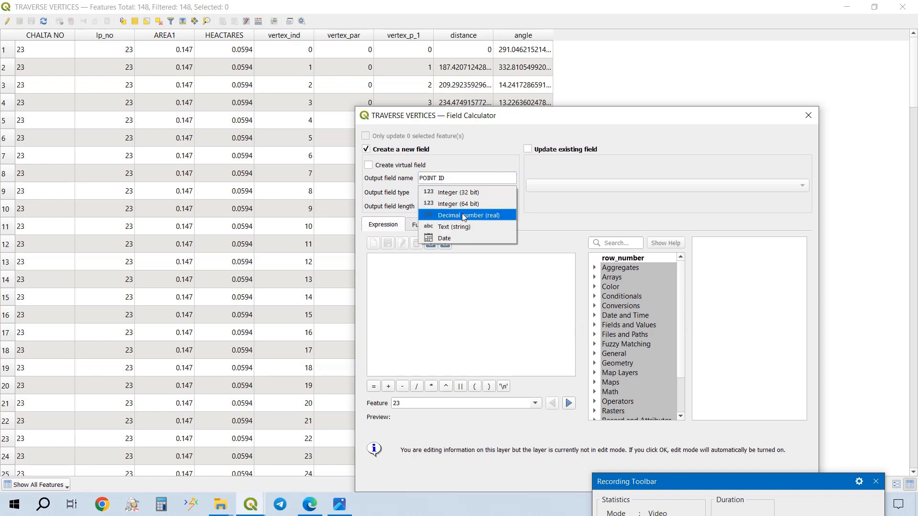
click(462, 213)
double_click(488, 208)
click(497, 192)
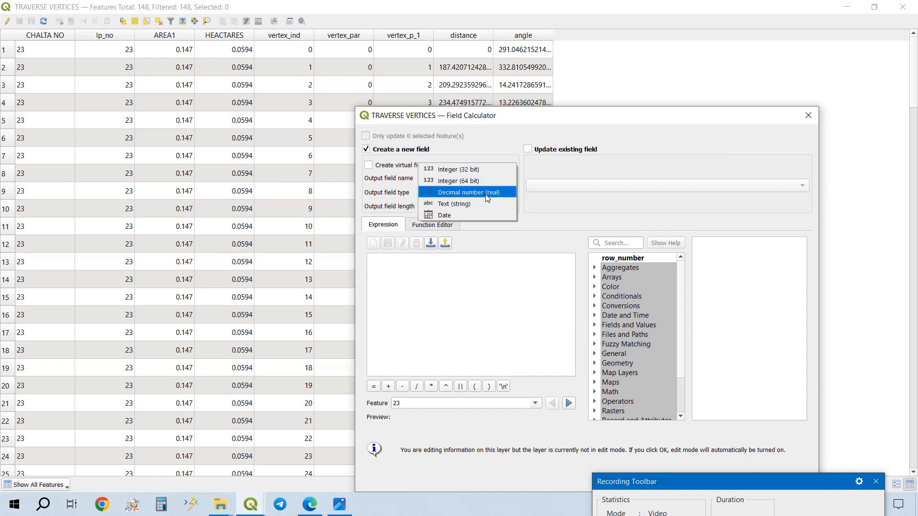
click(483, 169)
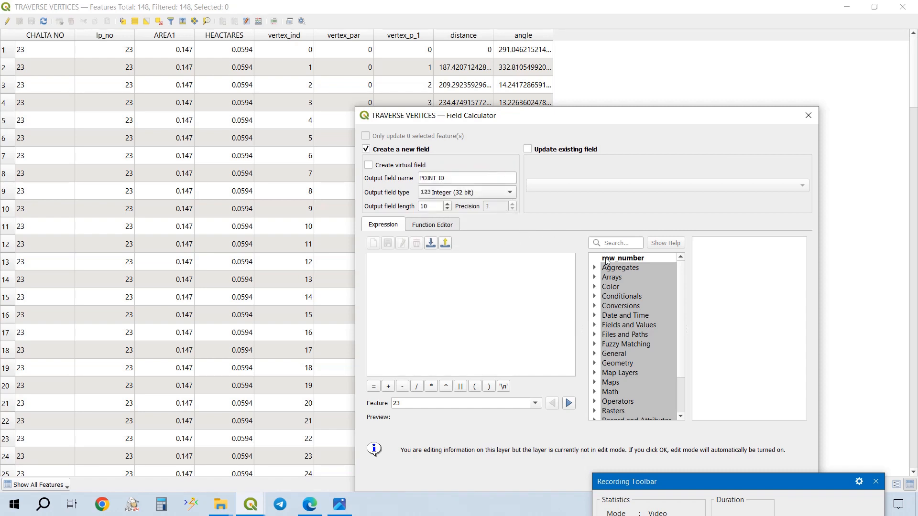
- Calculate the POINT ID field with the expression "vertex_ind" +1 and check its values down to the last row
double_click(639, 326)
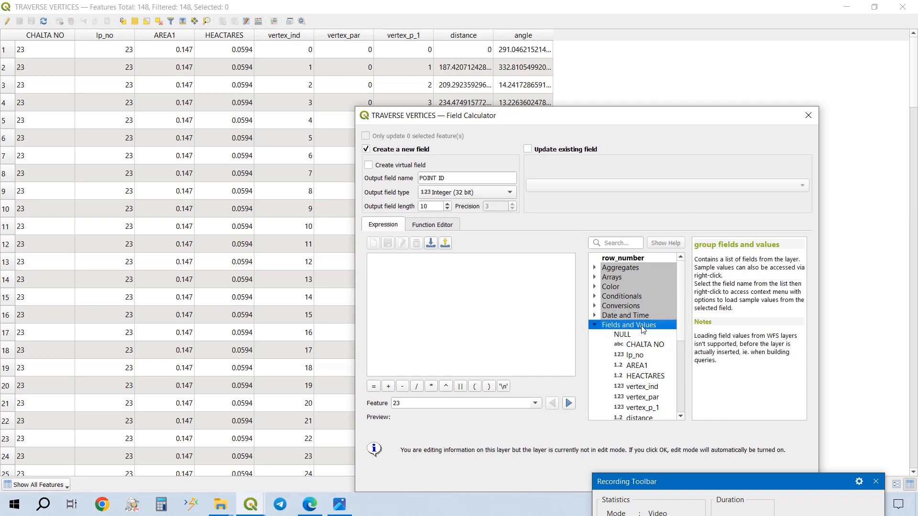
double_click(663, 387)
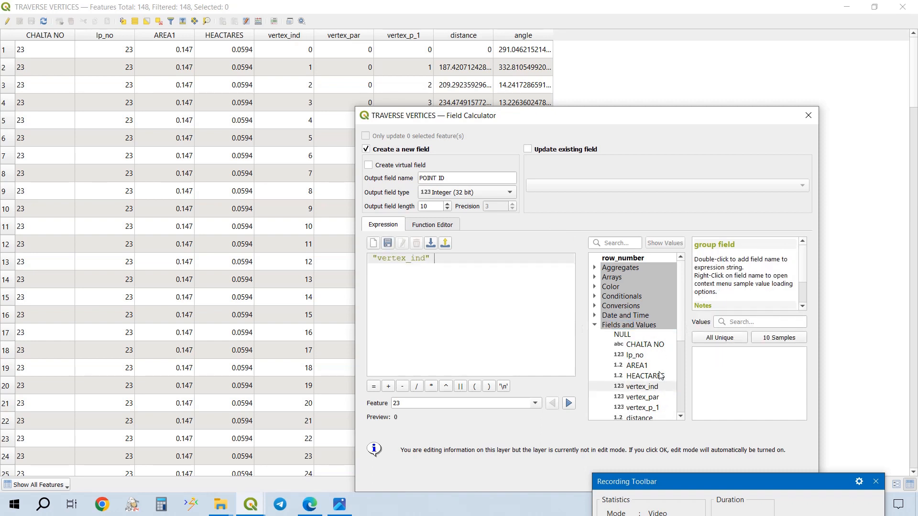
text(+1)
drag(641, 115, 740, 8)
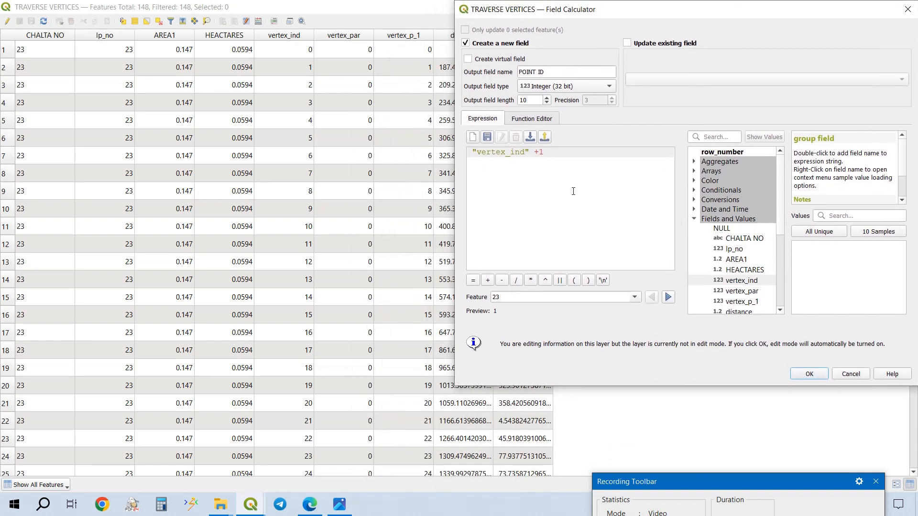
click(807, 374)
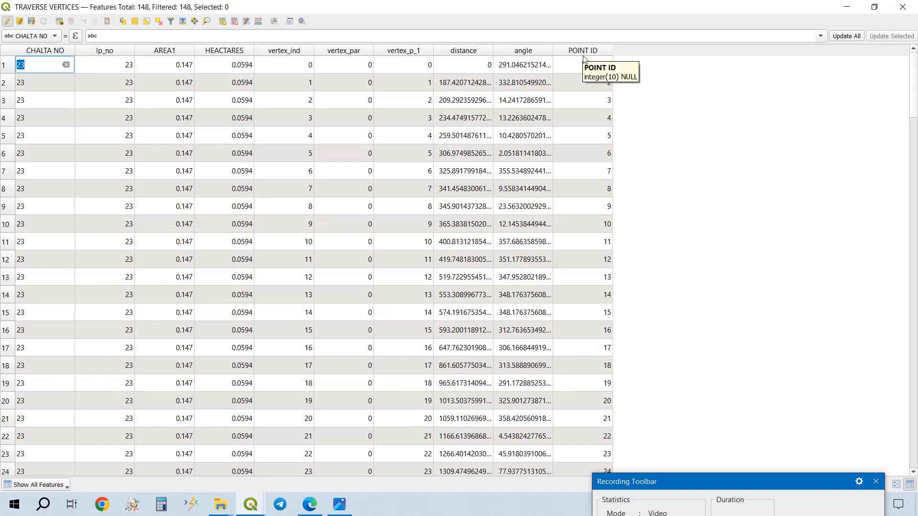
scroll(614, 303, down, 20)
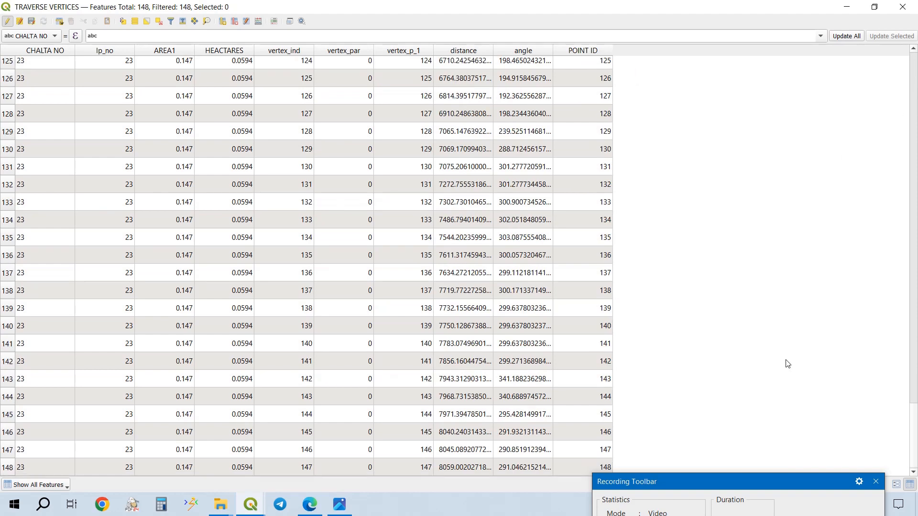
key(ctrl+Home)
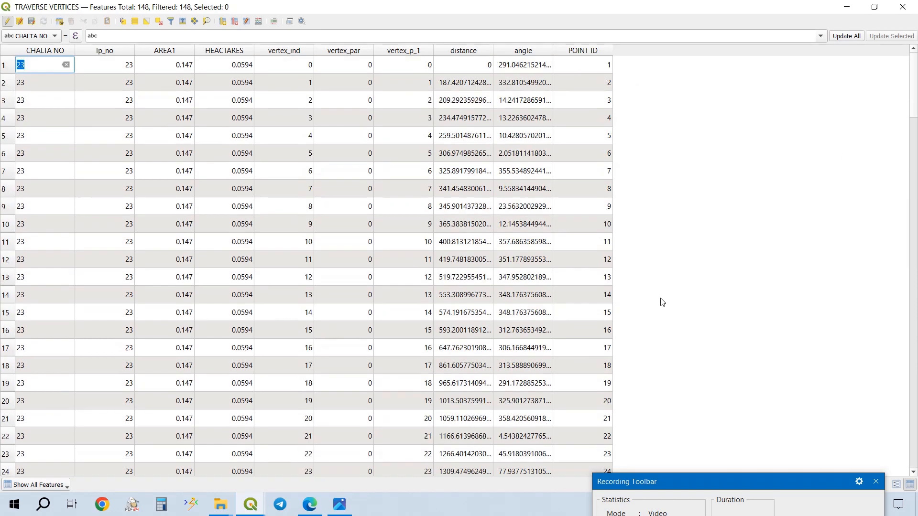
- Add a decimal number field named EASTING with precision 4, calculated with the expression $x
click(258, 21)
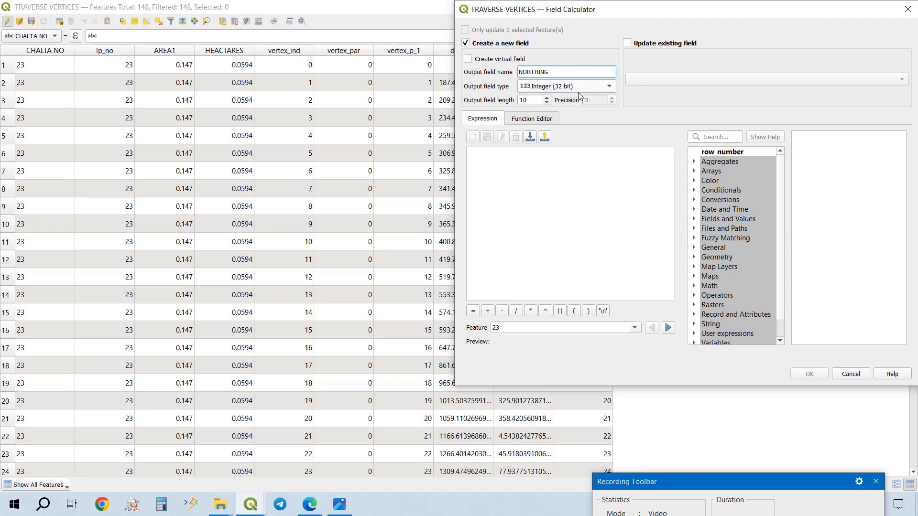
double_click(579, 77)
text(EAS)
click(574, 87)
click(583, 104)
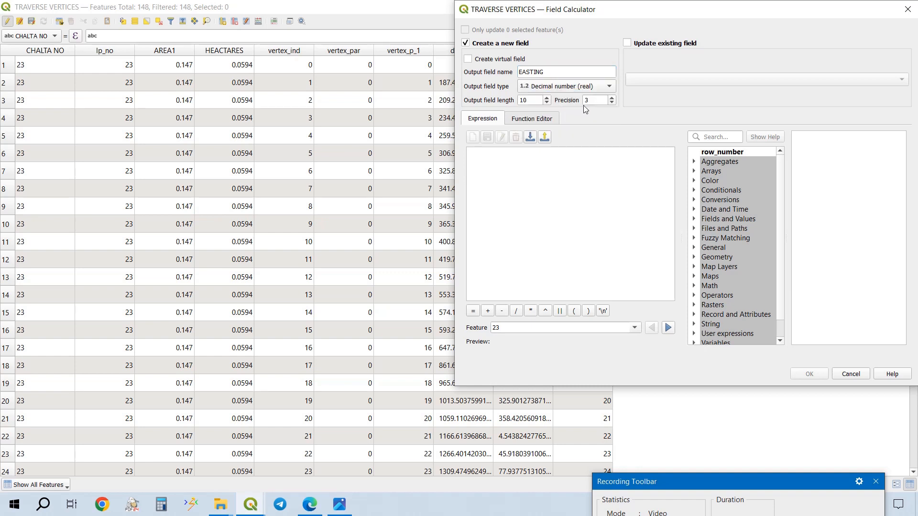
double_click(596, 99)
click(715, 139)
text($)
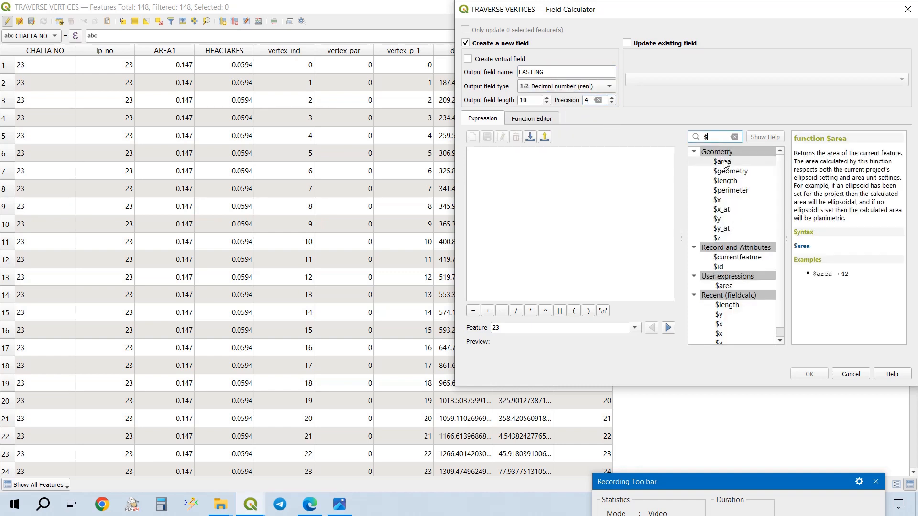
double_click(717, 200)
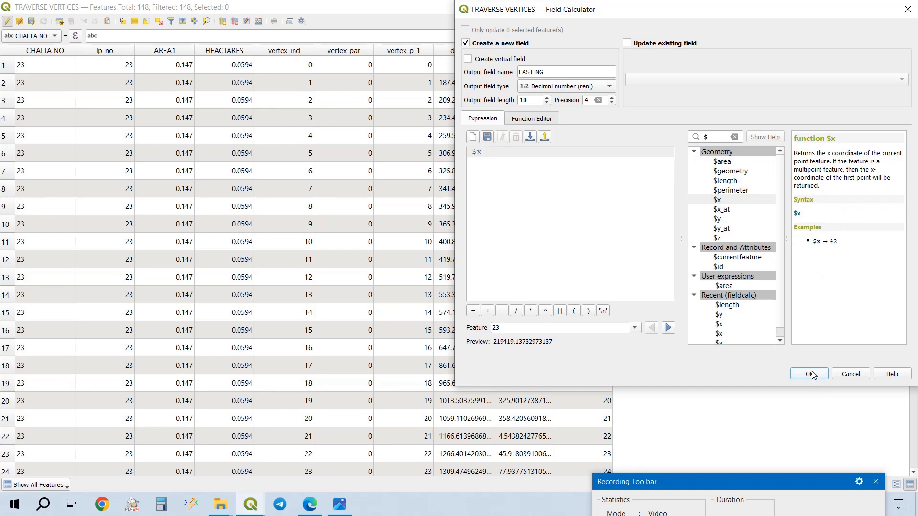
click(812, 373)
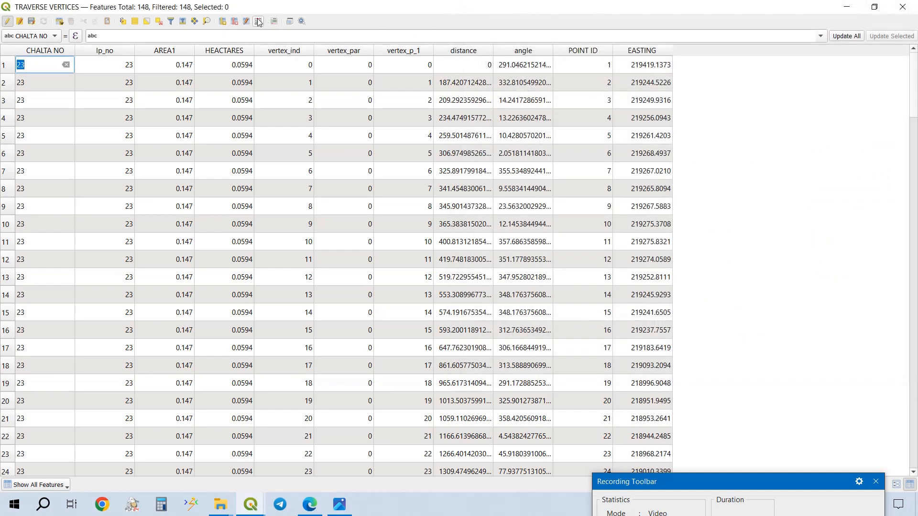
- Add a decimal number field named NORTHING with precision 4, calculated with the expression $y
click(258, 22)
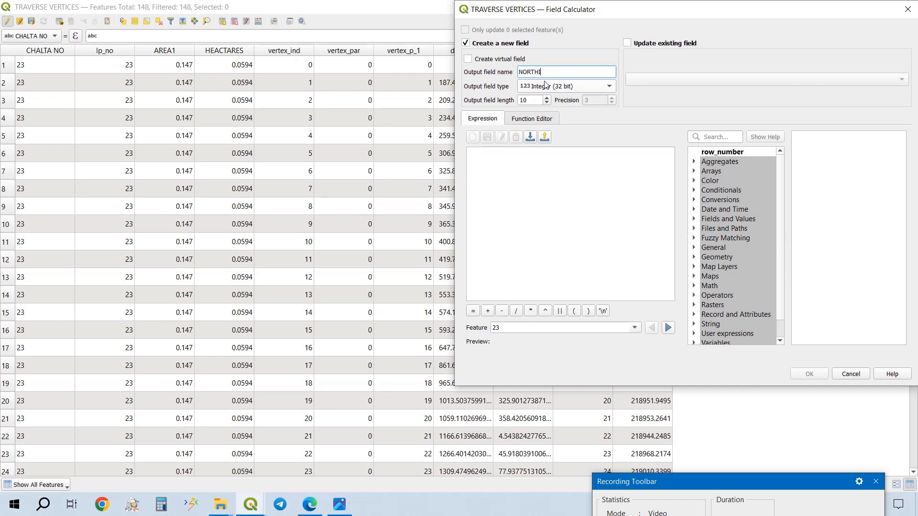
click(546, 85)
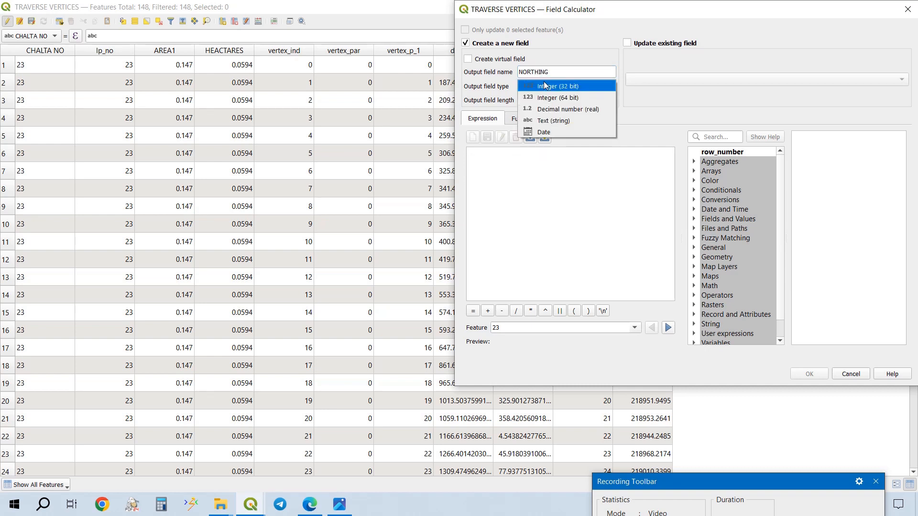
click(554, 111)
double_click(602, 100)
text(4)
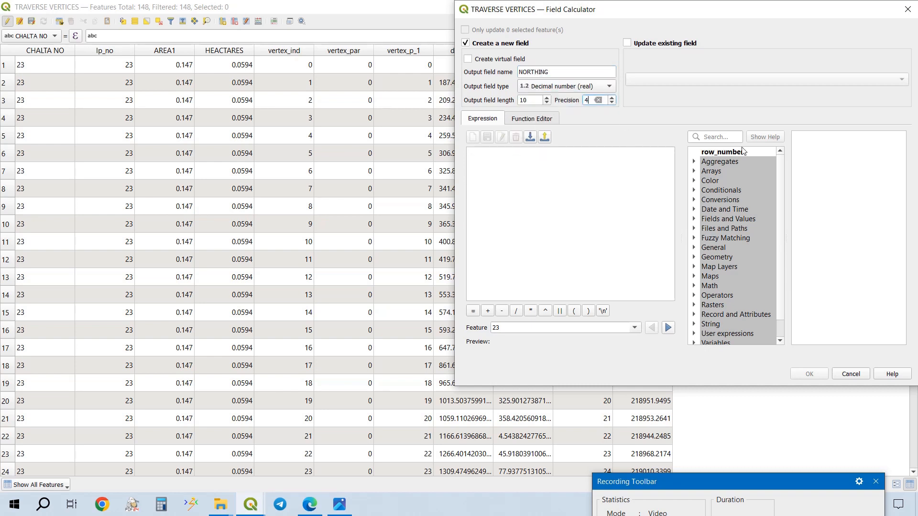
click(730, 138)
text($)
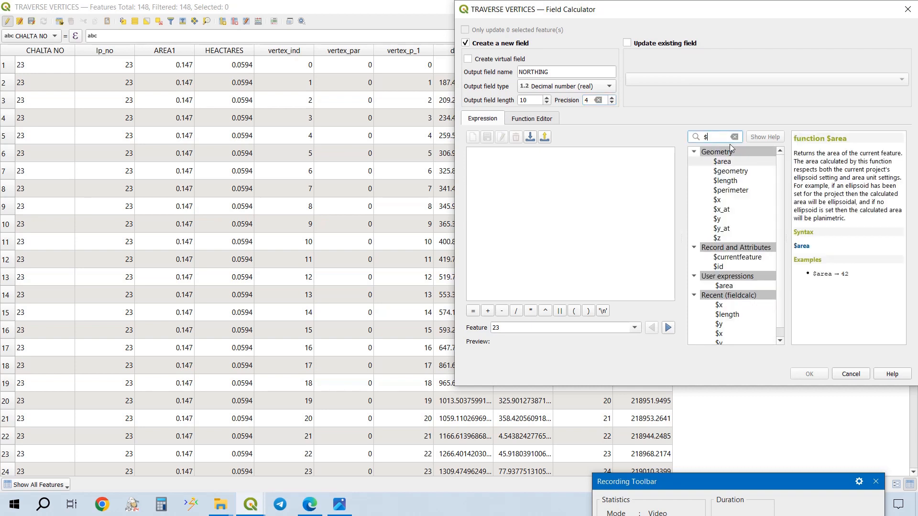
double_click(717, 219)
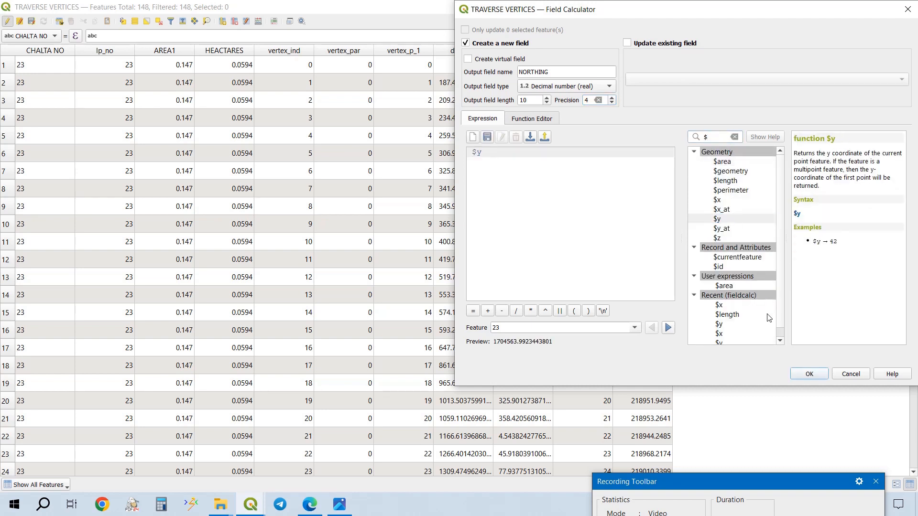
click(815, 374)
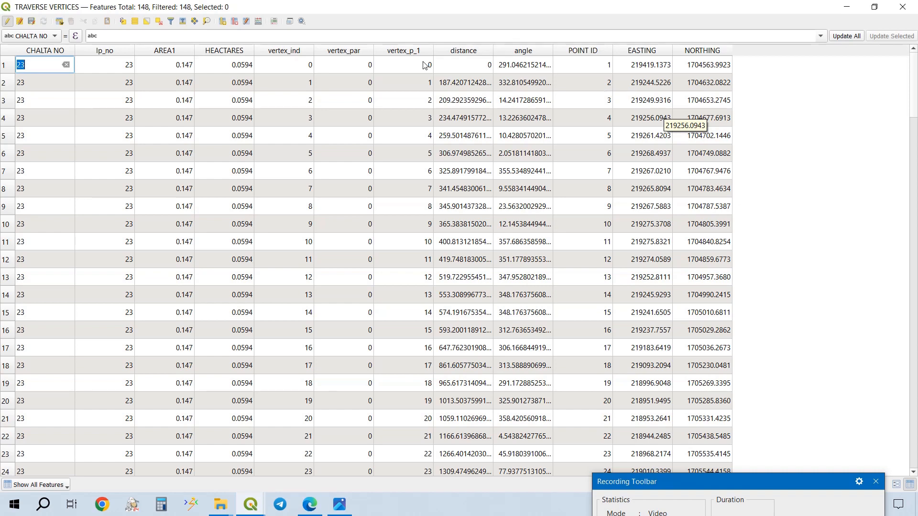
click(259, 22)
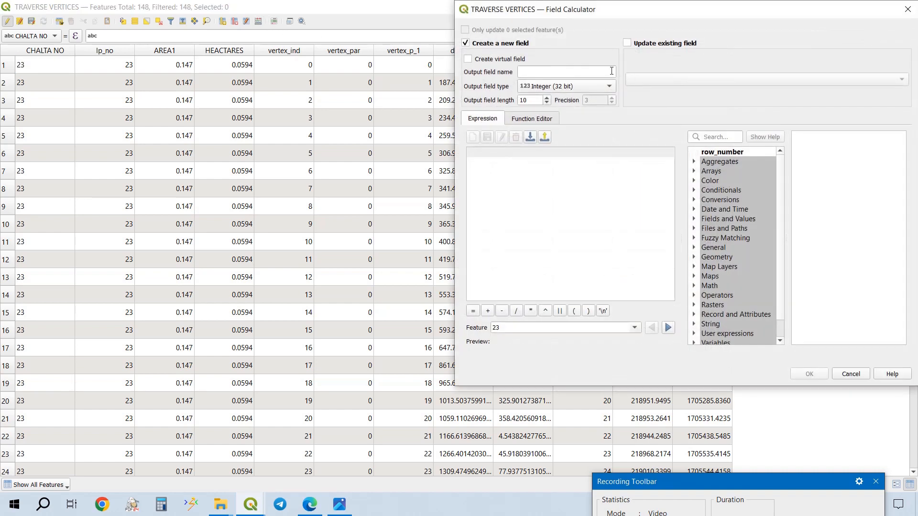
click(610, 71)
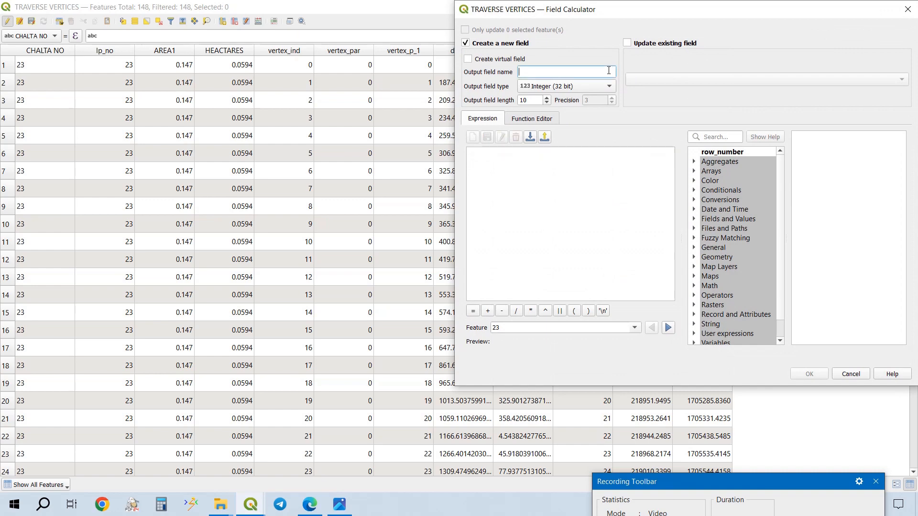
click(907, 9)
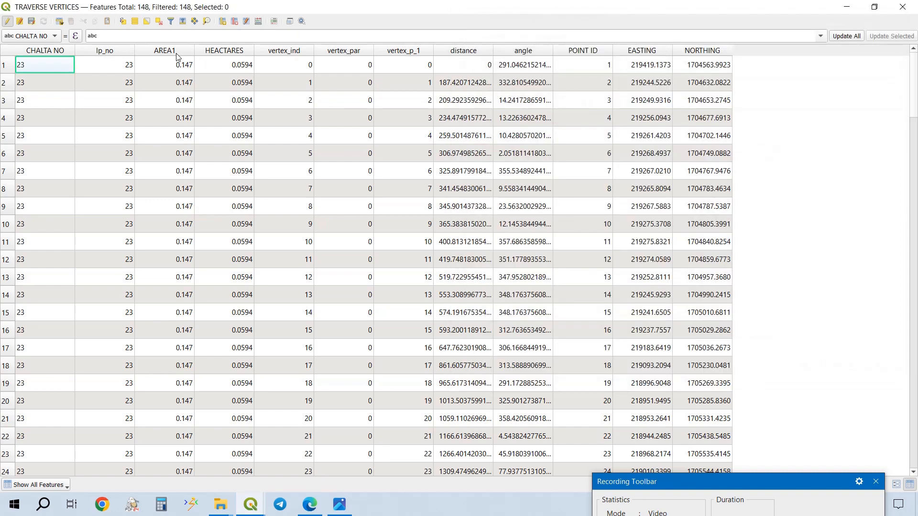
- Add an empty decimal number field named LATITUDE to the TRAVERSE VERTICES attribute table
click(222, 21)
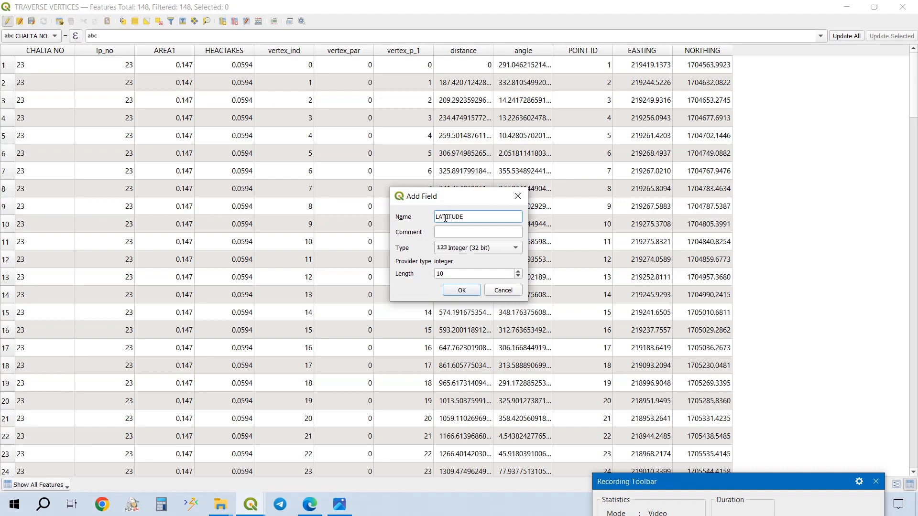
text(LATITUDE)
click(463, 248)
click(469, 275)
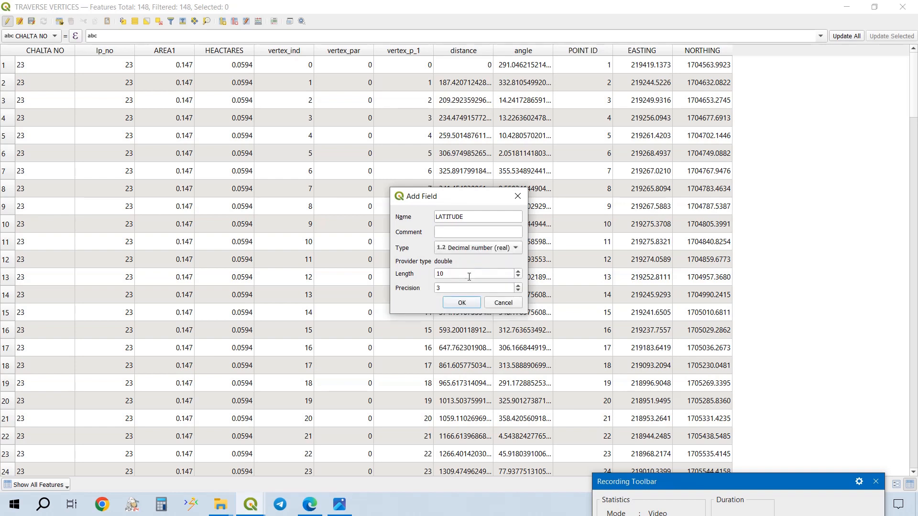
click(464, 287)
double_click(455, 288)
click(462, 303)
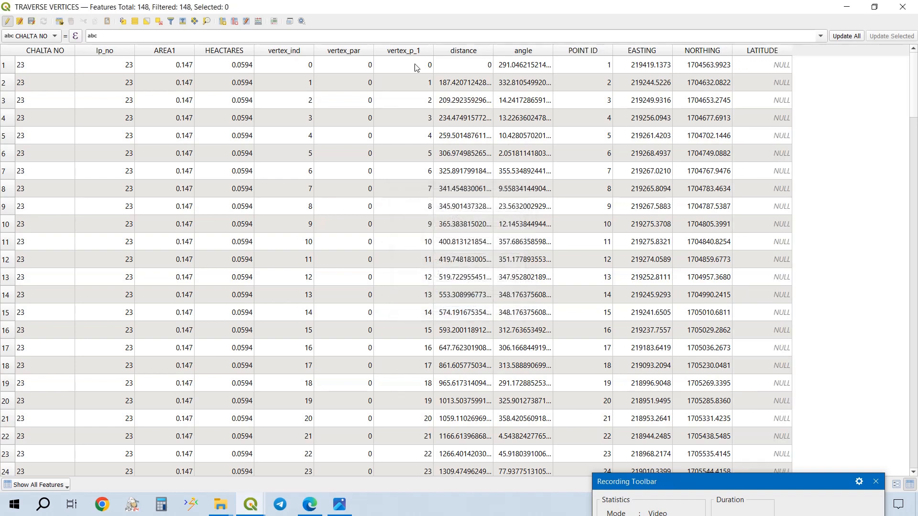
- Add an empty decimal number field named LONGITUDE with precision 7 to the TRAVERSE VERTICES attribute table
click(222, 21)
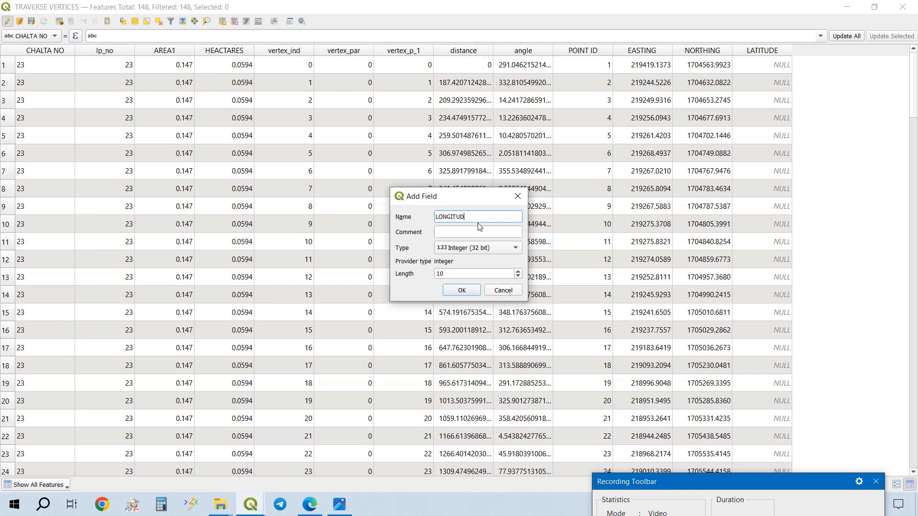
text(LONGITUDE)
click(484, 248)
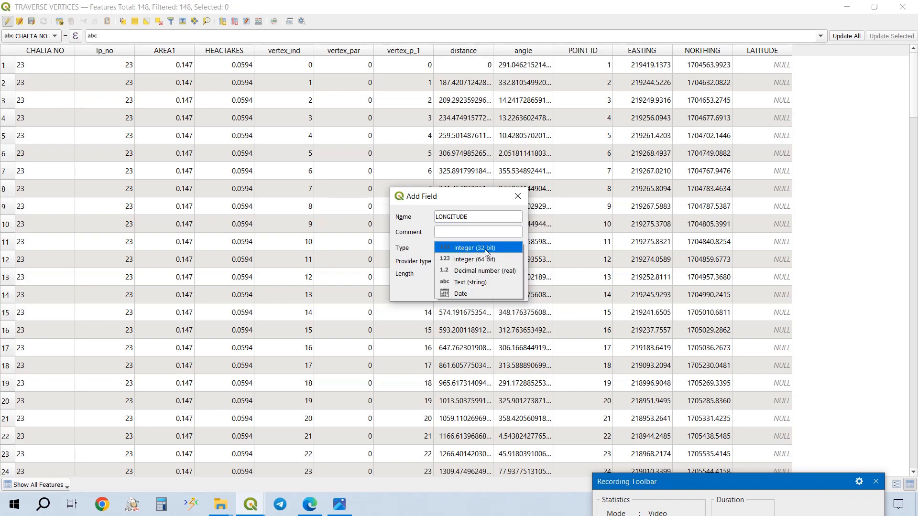
click(484, 271)
double_click(462, 286)
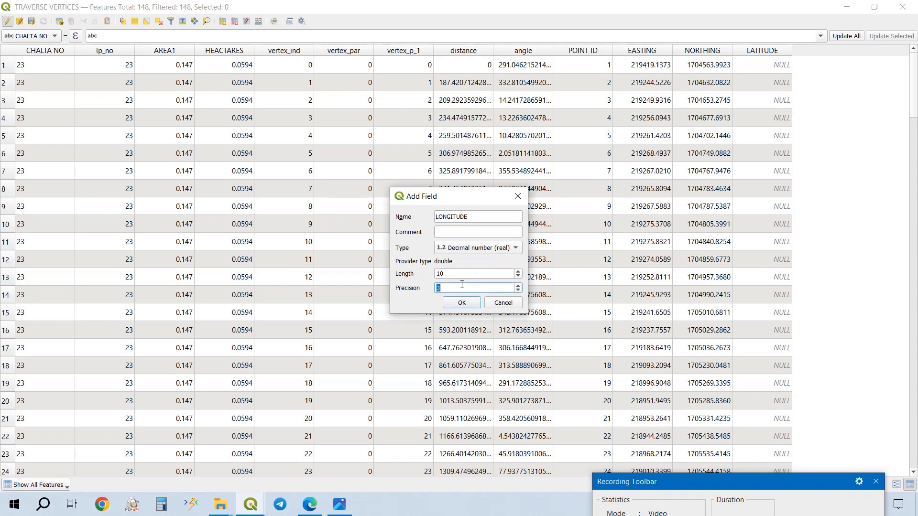
text(7)
click(461, 302)
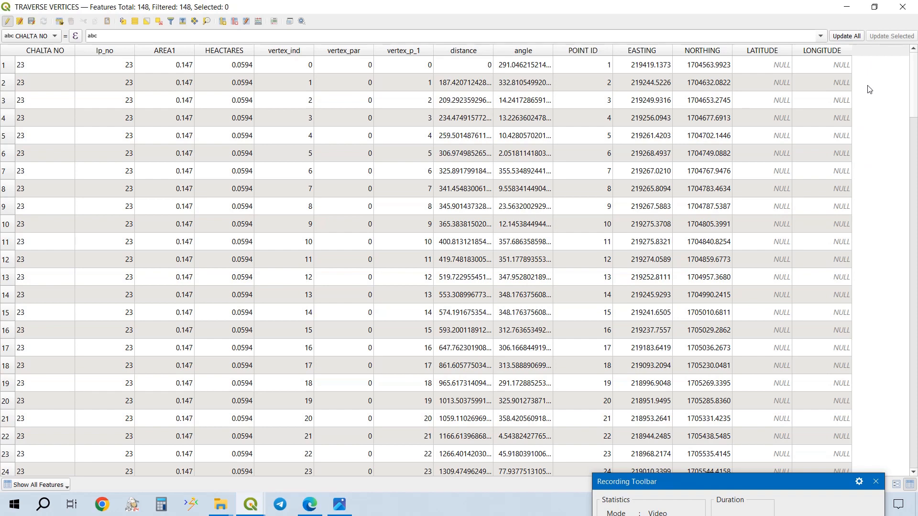
- Return to the map and try to save the current edits for all layers
click(846, 8)
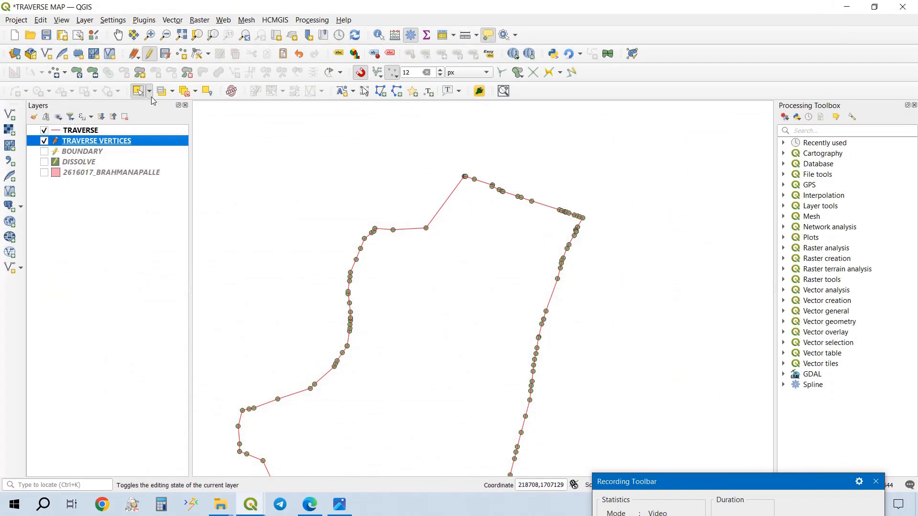
click(134, 54)
click(164, 109)
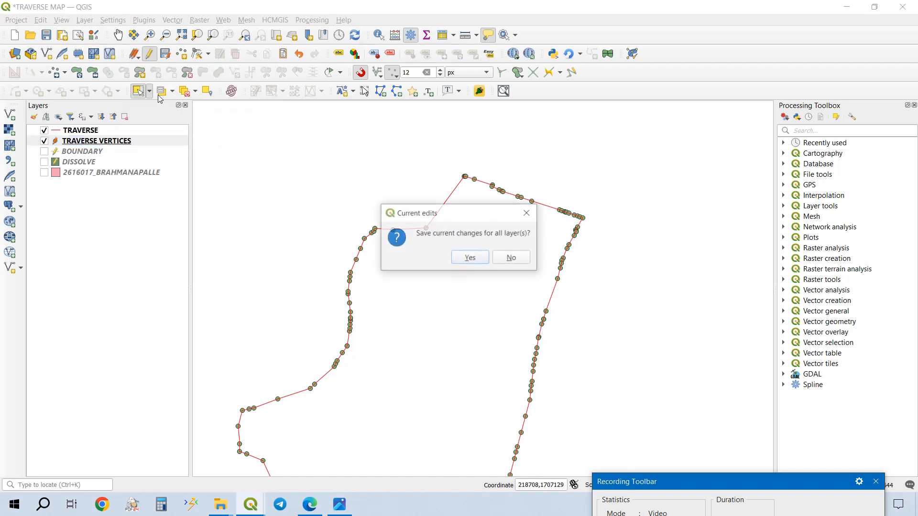
key(Return)
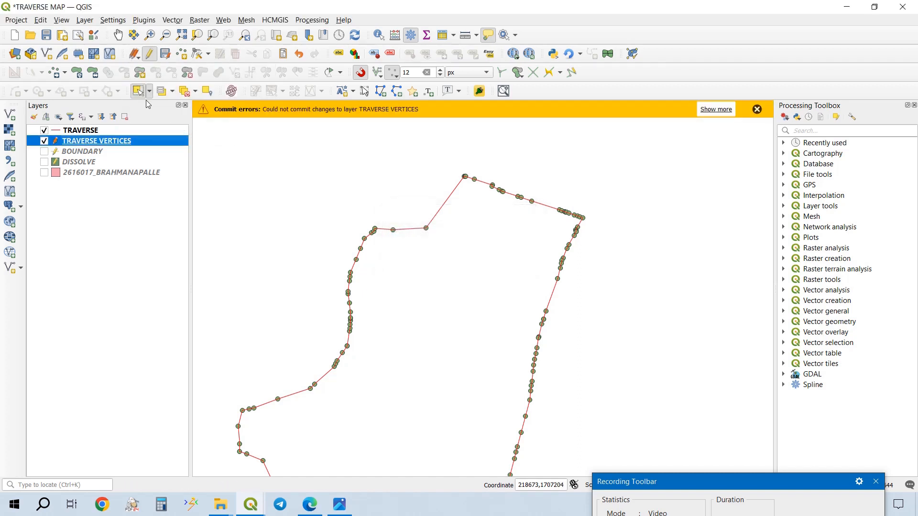
click(757, 109)
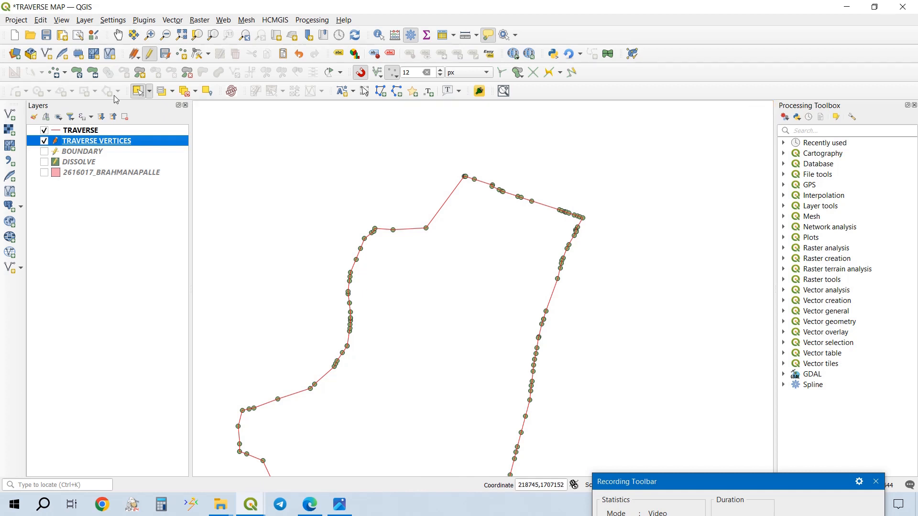
- Save the current edits for all layers again and save the project
click(132, 56)
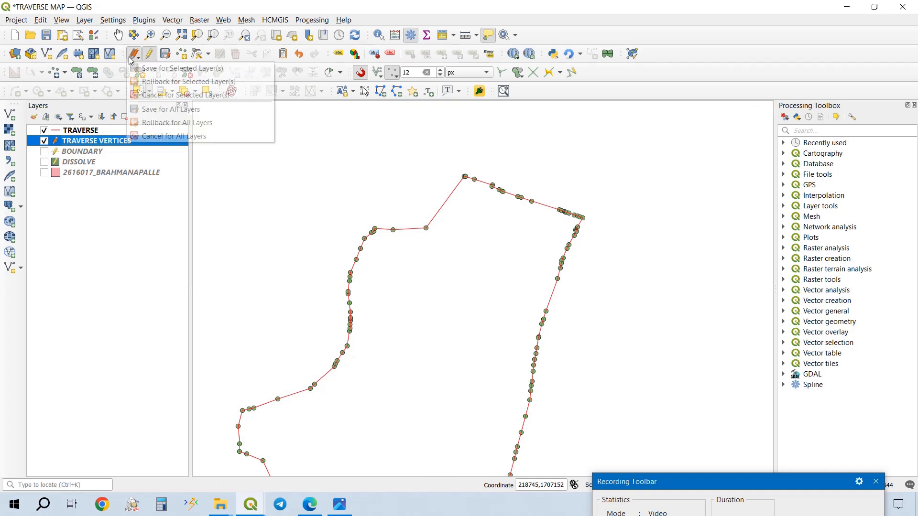
click(150, 110)
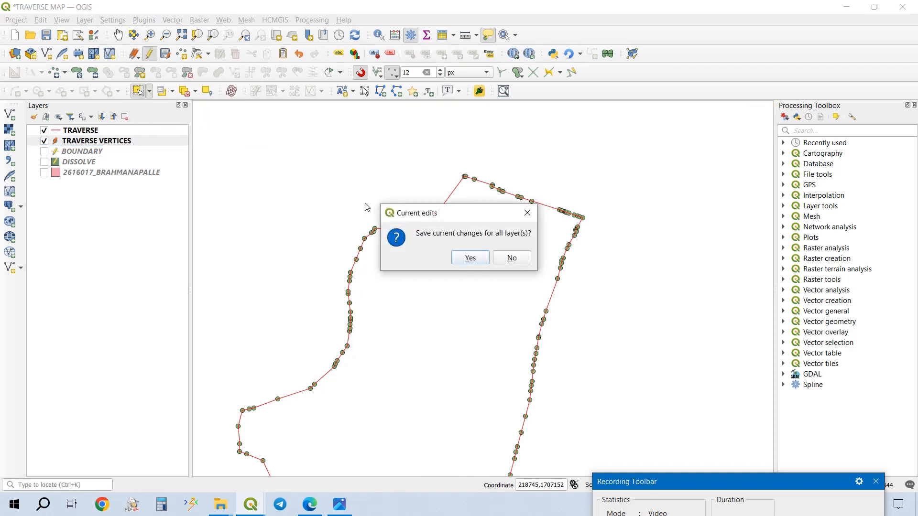
click(462, 260)
click(47, 35)
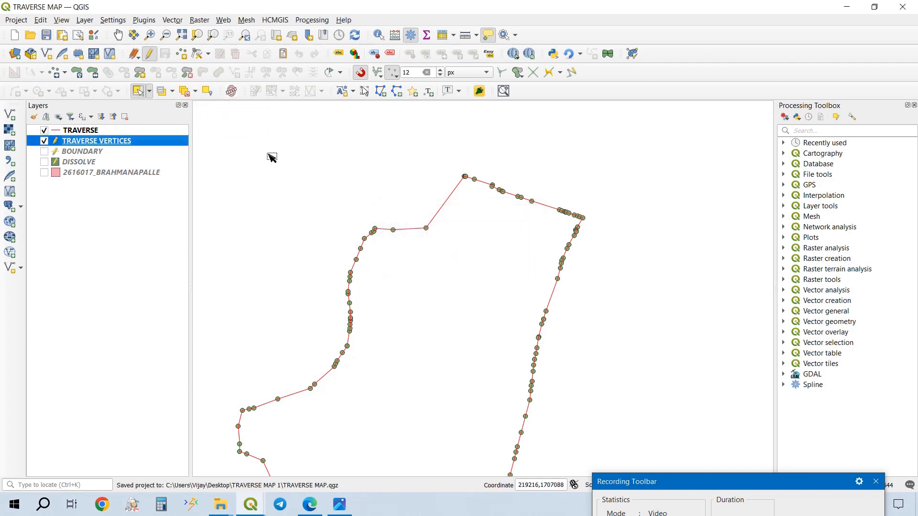
- Compare the first and last vertices in the TRAVERSE VERTICES attribute table and delete the closing vertex with POINT ID 148
right_click(154, 146)
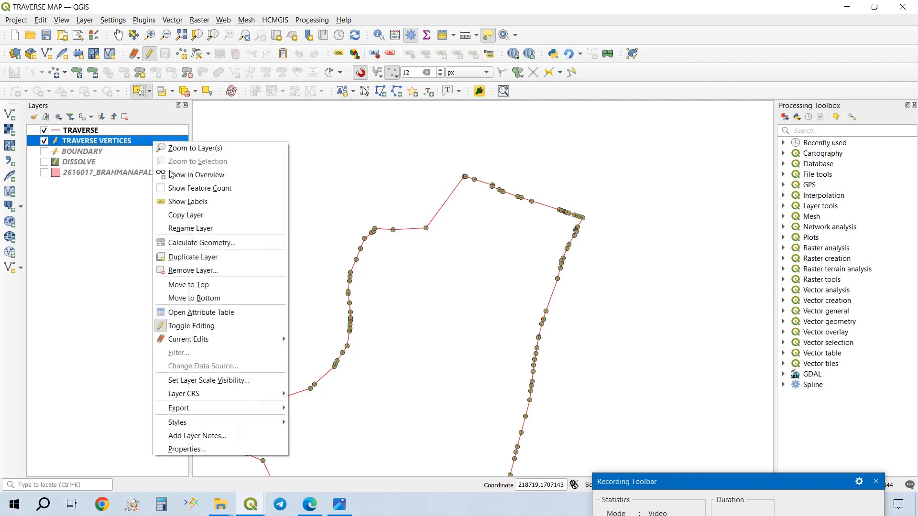
click(229, 310)
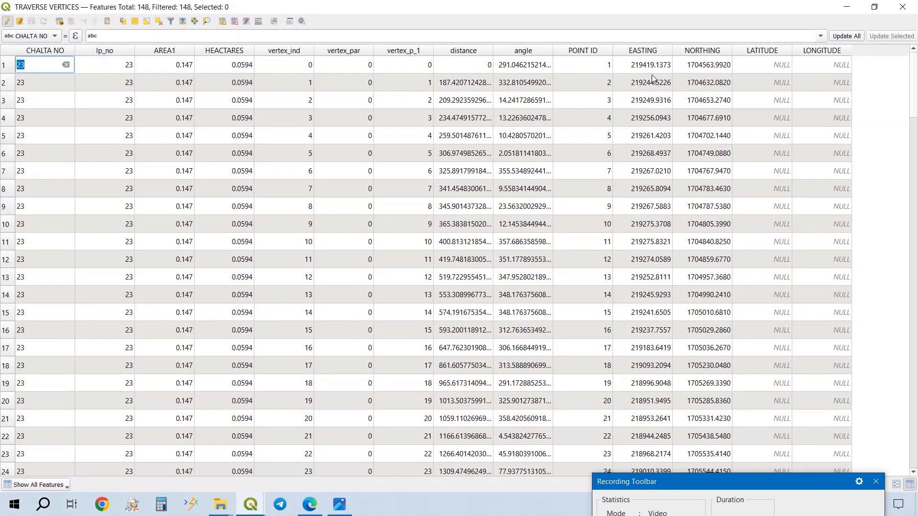
scroll(688, 77, down, 20)
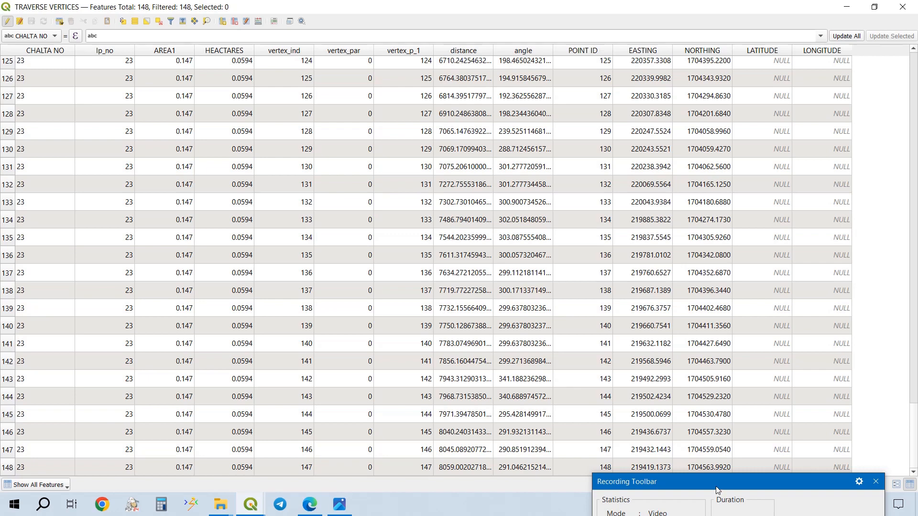
drag(716, 486, 718, 493)
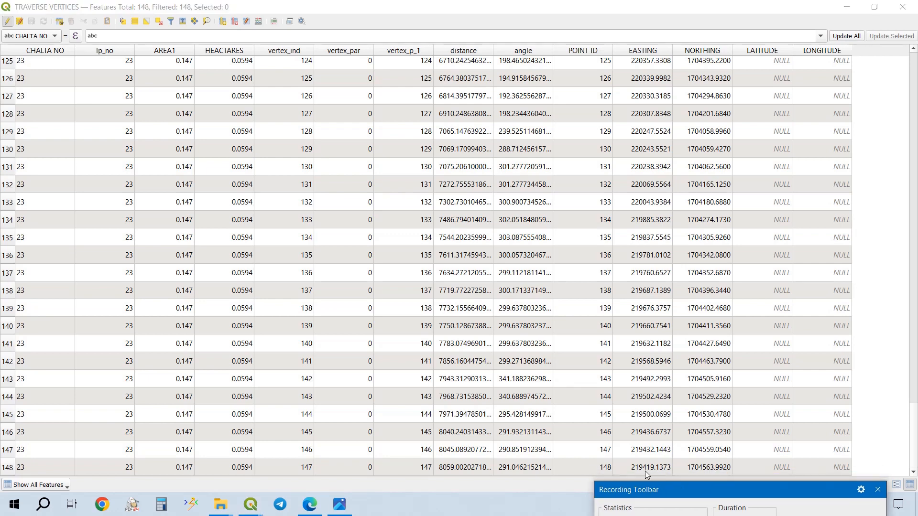
scroll(765, 411, up, 20)
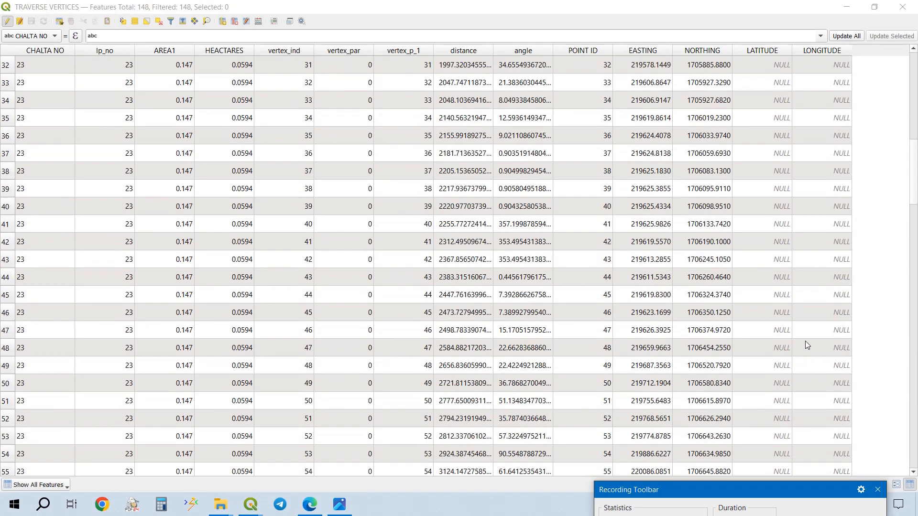
scroll(788, 286, down, 20)
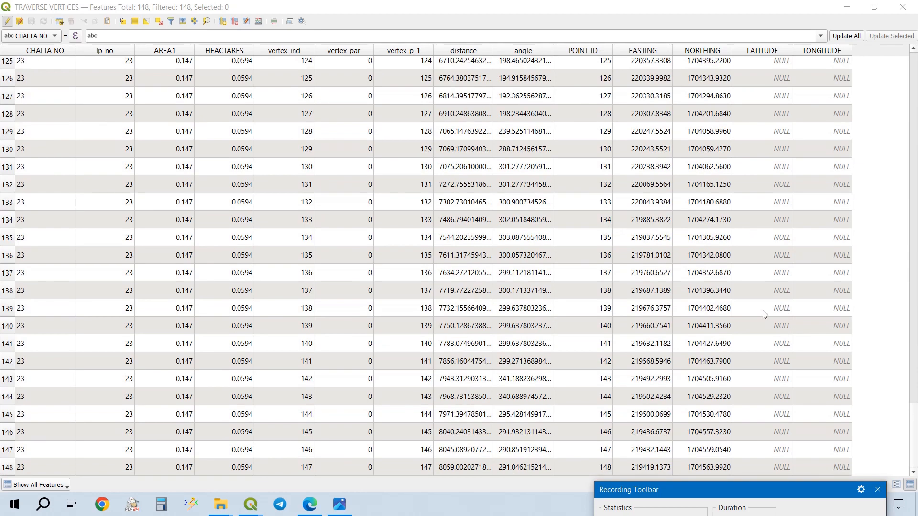
double_click(19, 467)
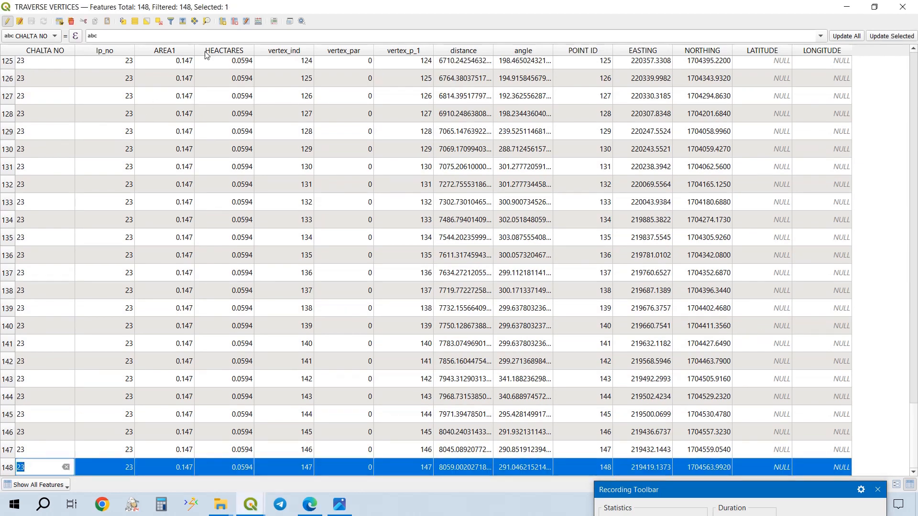
click(71, 21)
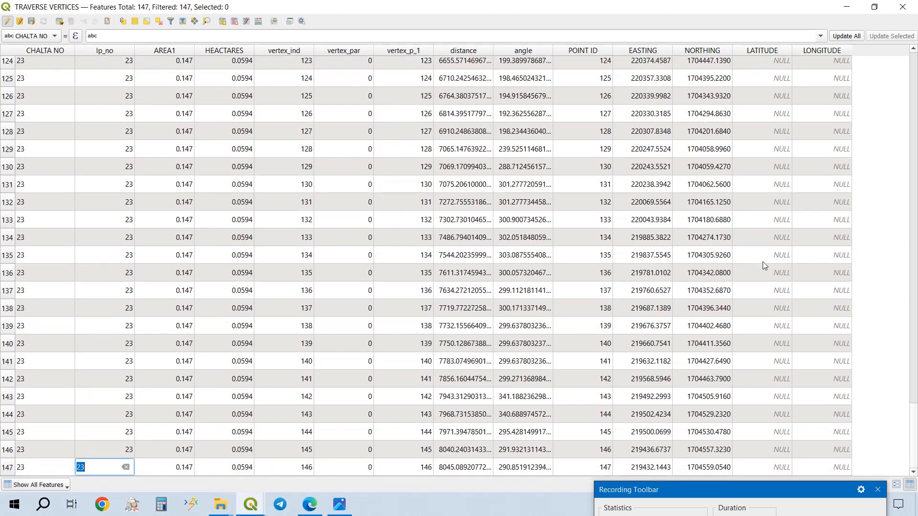
- Close the attribute table, save the TRAVERSE VERTICES layer edits and save the project
scroll(762, 262, up, 20)
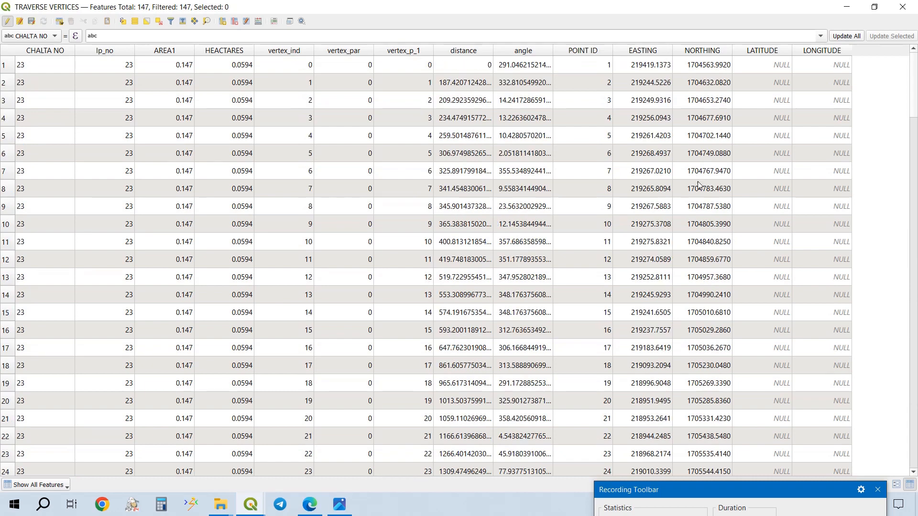
click(902, 7)
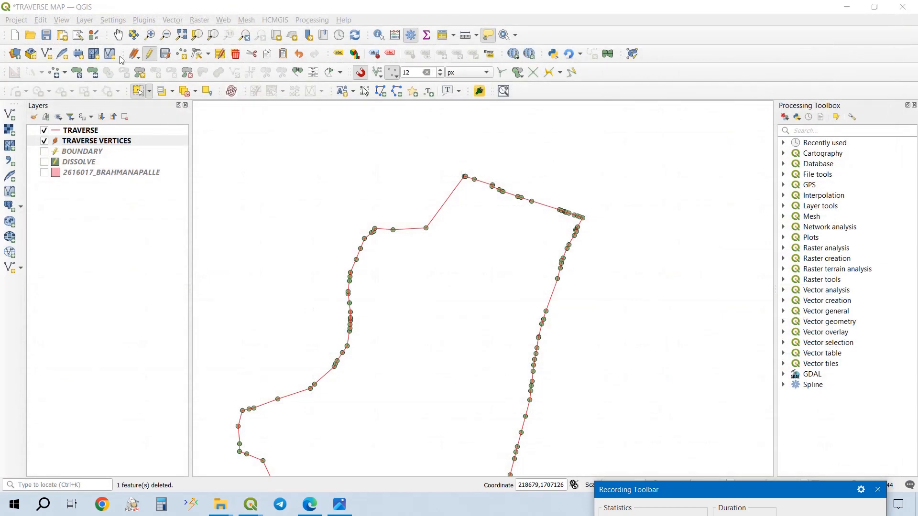
click(165, 53)
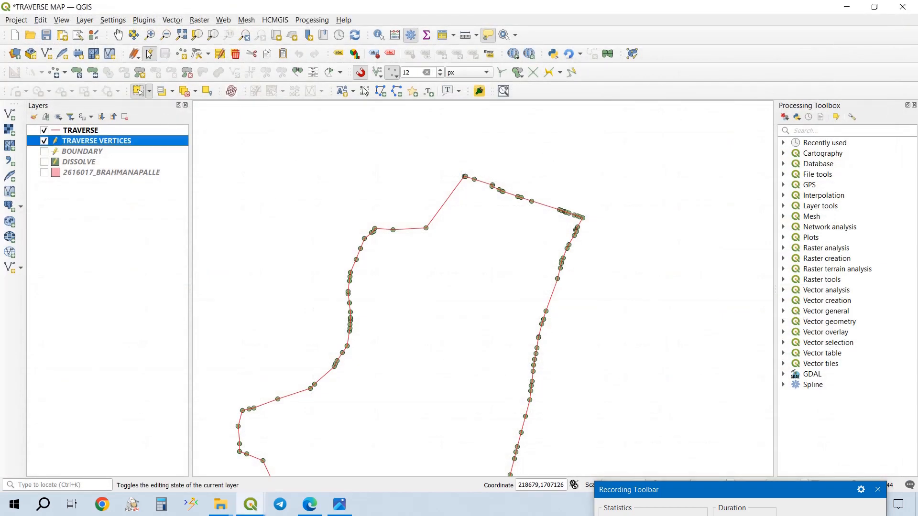
click(47, 34)
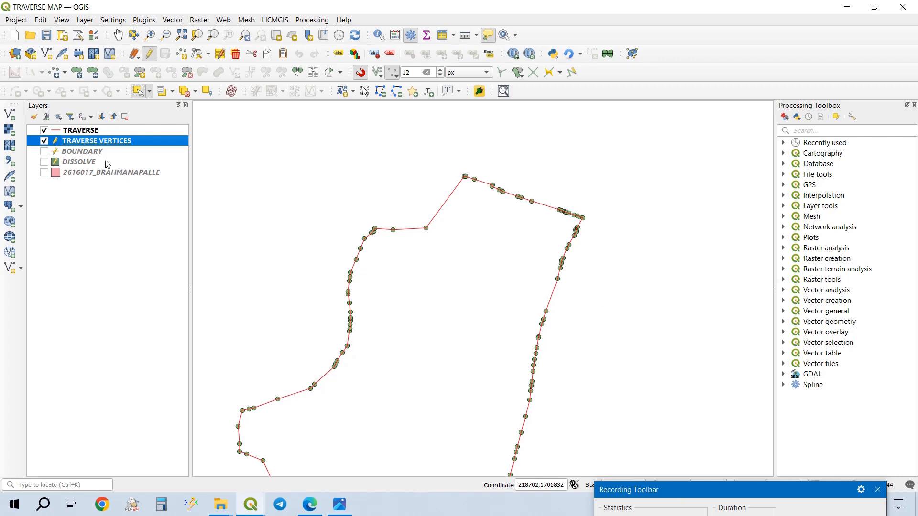
- Start Calculate Geometry on the TRAVERSE VERTICES layer, assigning the X coordinate to LONGITUDE and the Y coordinate to LATITUDE
right_click(133, 144)
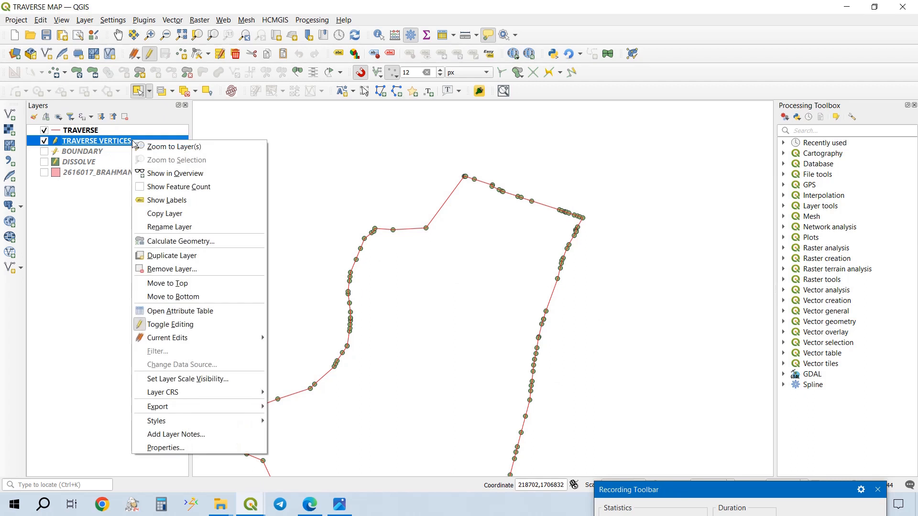
click(194, 241)
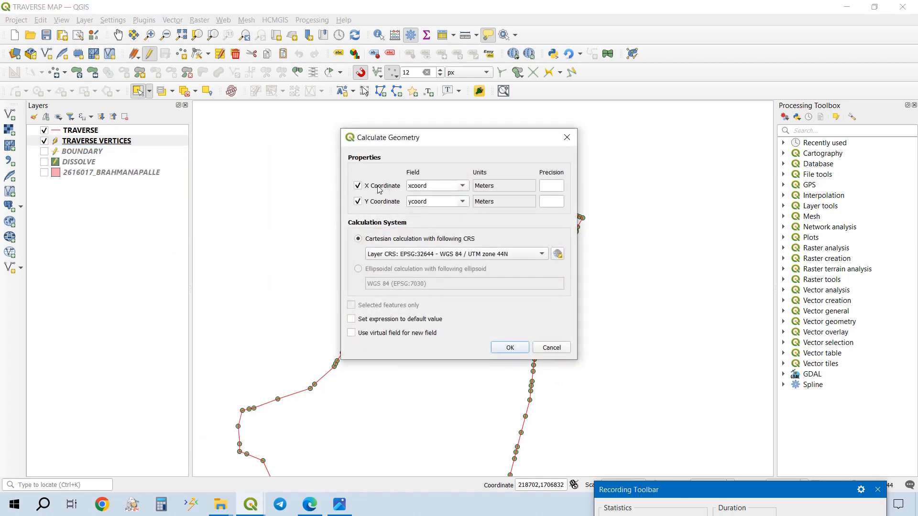
click(463, 188)
click(439, 264)
click(463, 203)
scroll(449, 265, down, 2)
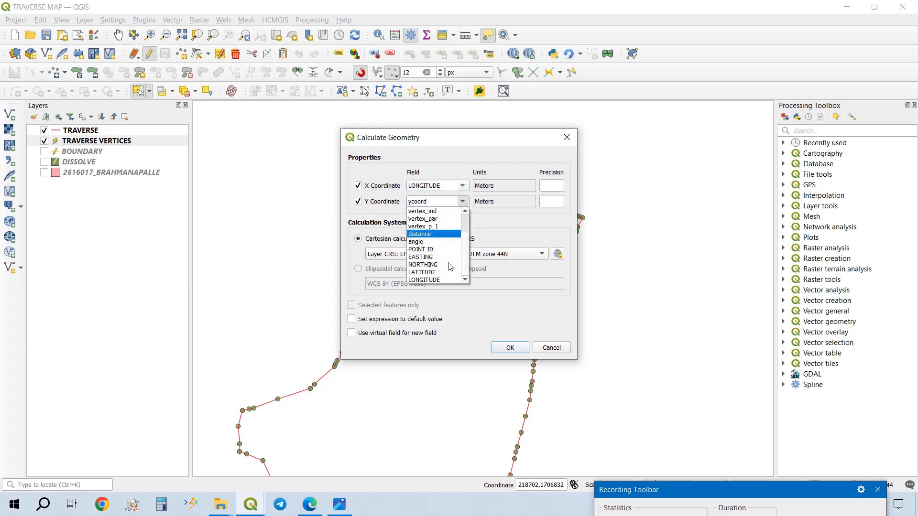
click(442, 272)
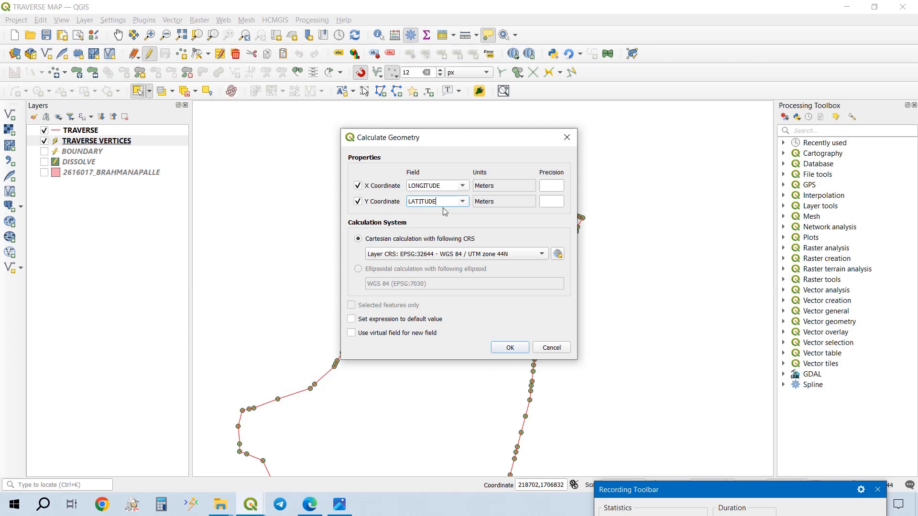
- Set the geometry calculation's Cartesian coordinate reference system to EPSG:4326 - WGS 84
click(462, 256)
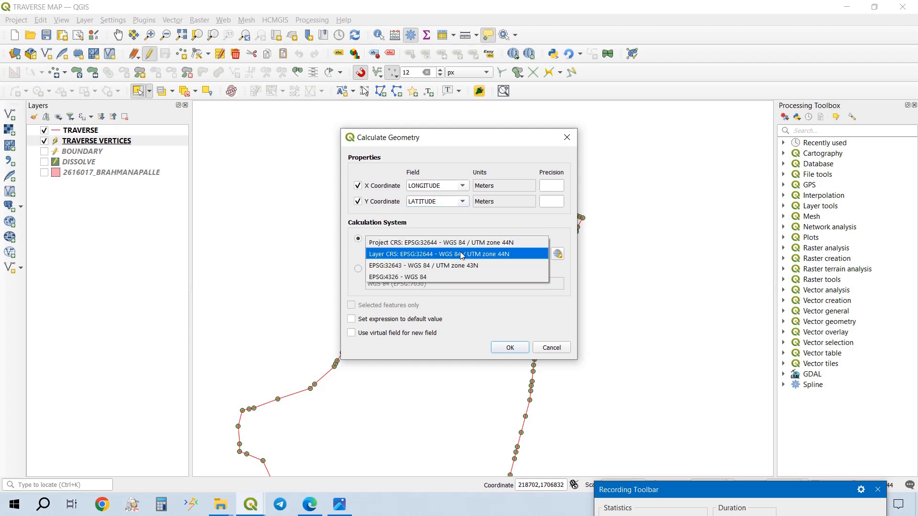
click(416, 279)
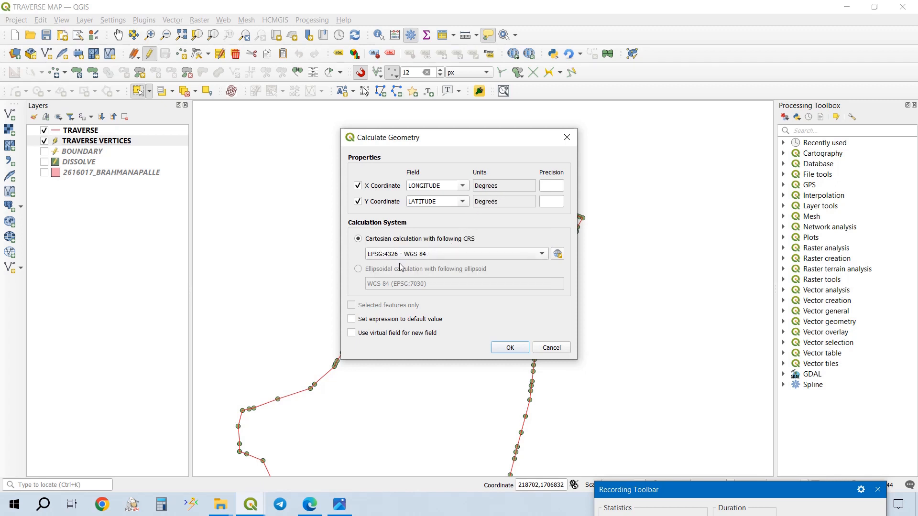
click(412, 257)
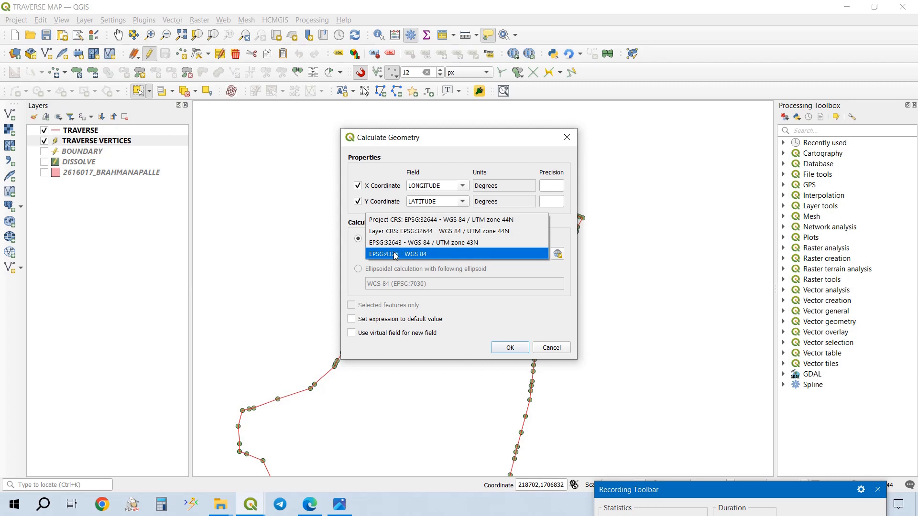
click(437, 255)
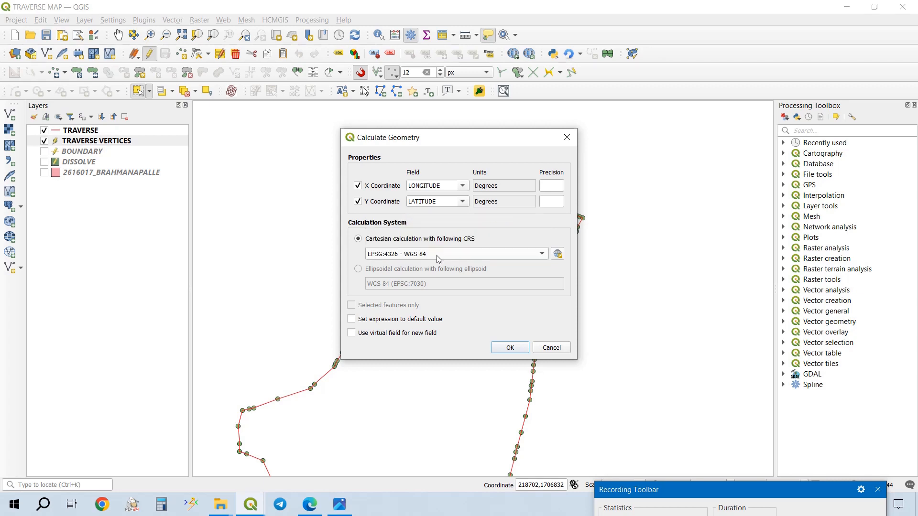
click(558, 254)
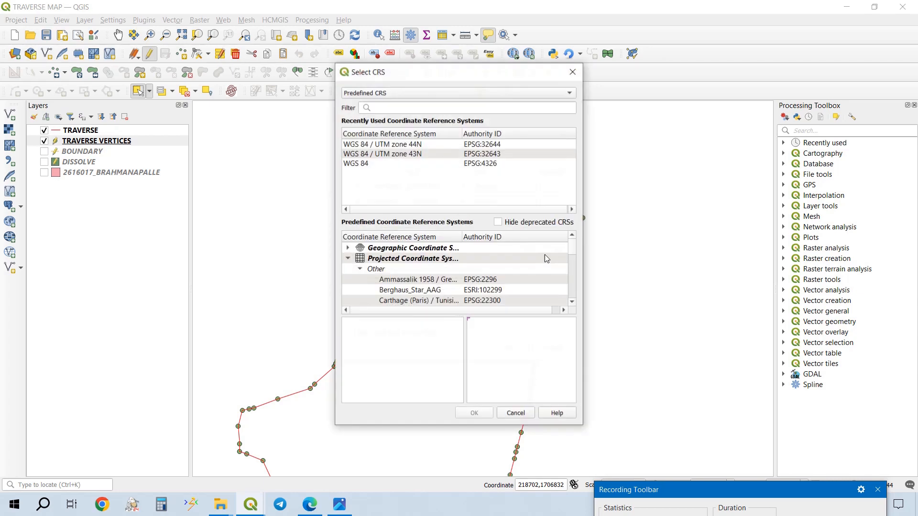
click(440, 104)
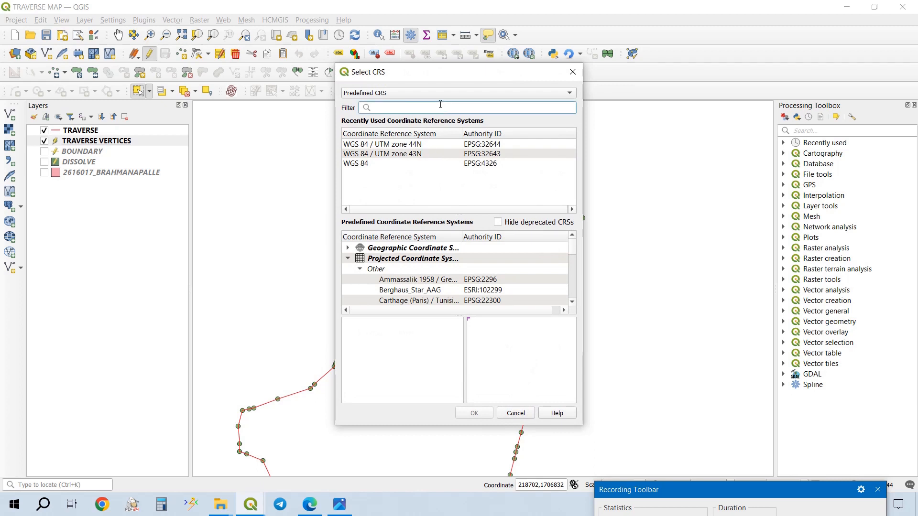
text(4326)
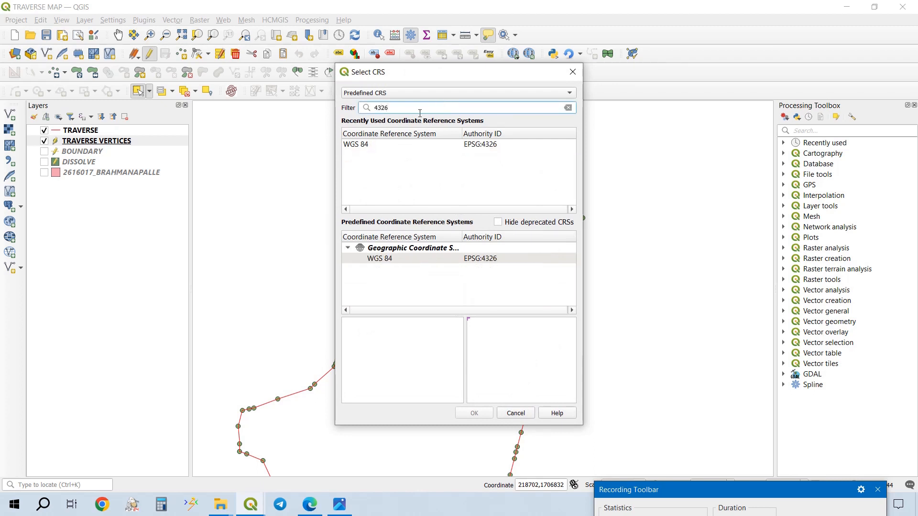
click(409, 144)
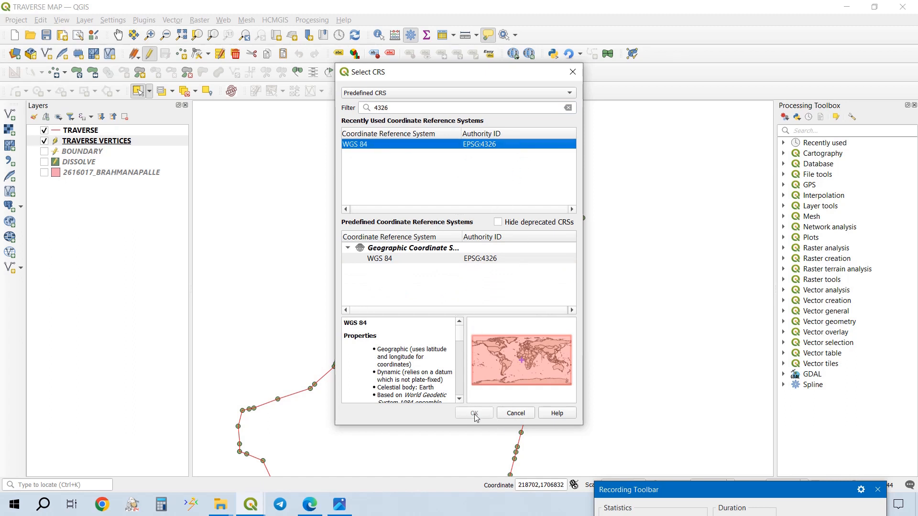
click(572, 73)
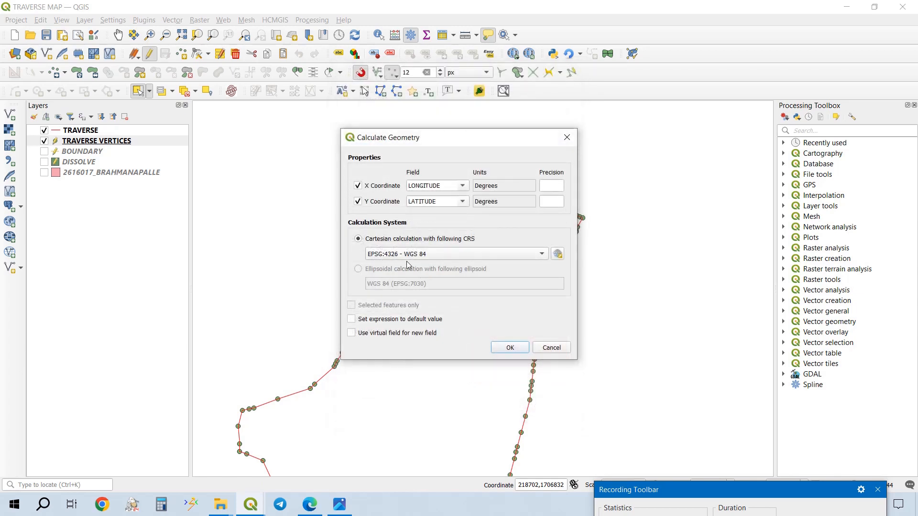
- Set the precision of both coordinates to 7 and run the geometry calculation
click(549, 191)
click(550, 201)
text(7)
click(511, 349)
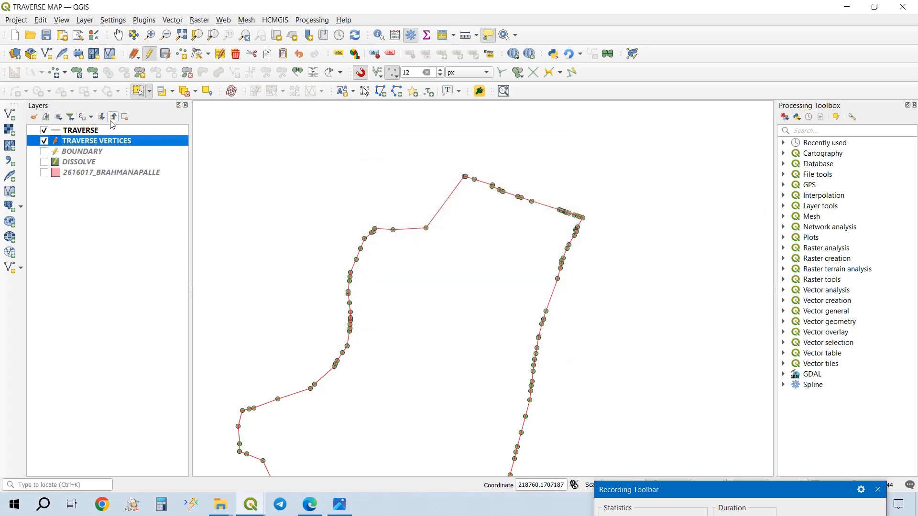
- Review the LATITUDE and LONGITUDE fields in the TRAVERSE VERTICES attribute table, and save the layer edits and the project
right_click(144, 145)
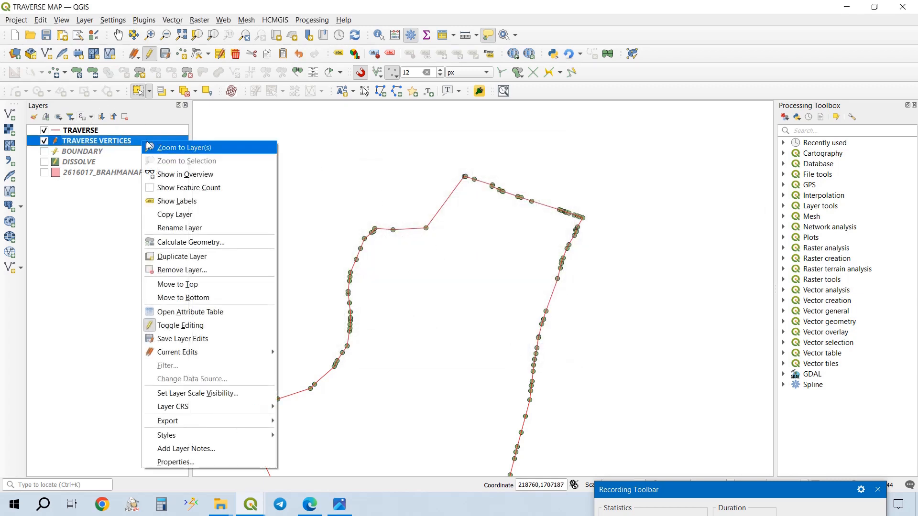
click(244, 312)
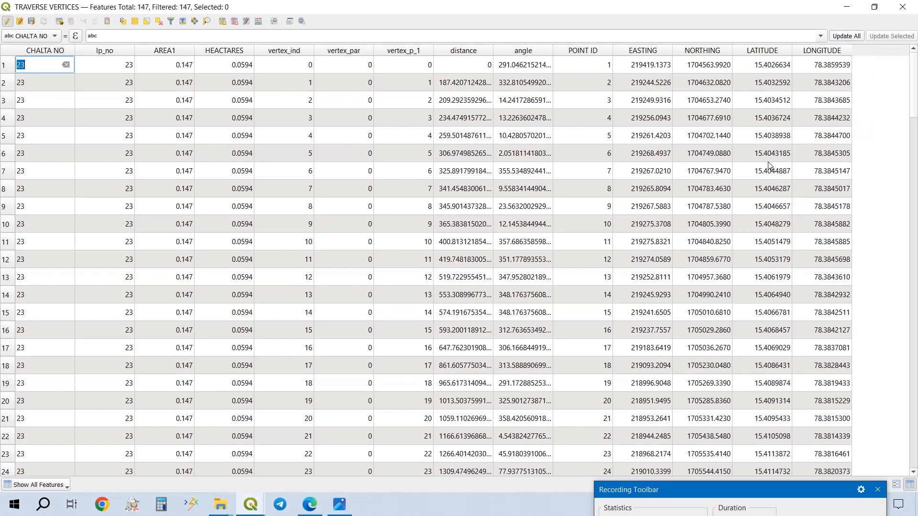
click(902, 6)
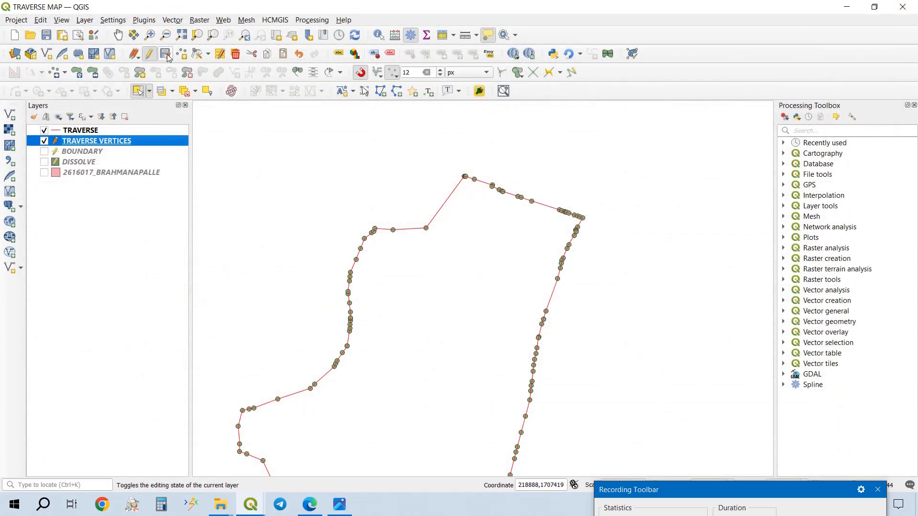
click(135, 55)
click(142, 83)
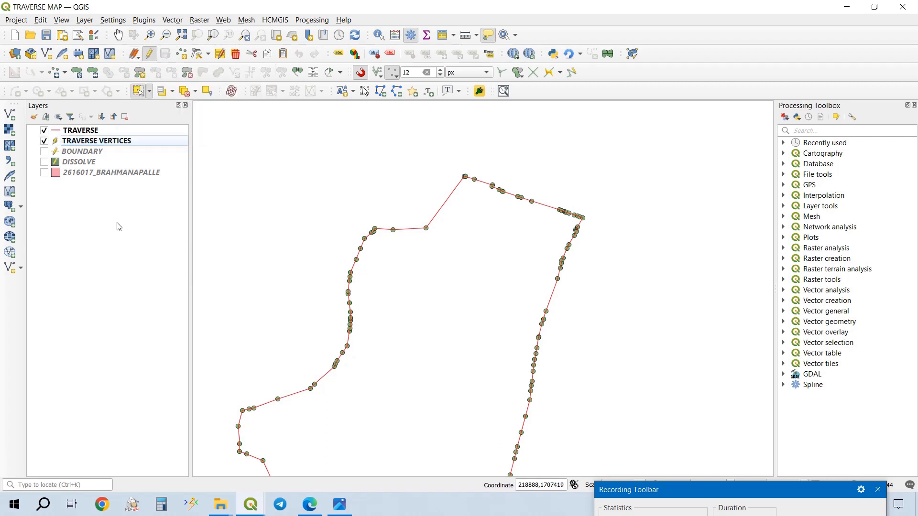
click(48, 36)
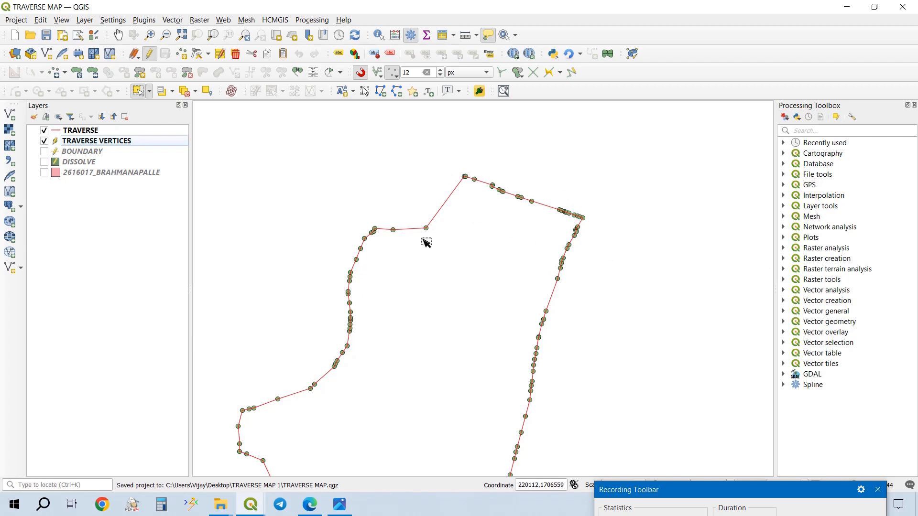
- Label the TRAVERSE VERTICES layer with single labels from the POINT ID field and inspect the point numbers along the northern boundary
double_click(163, 142)
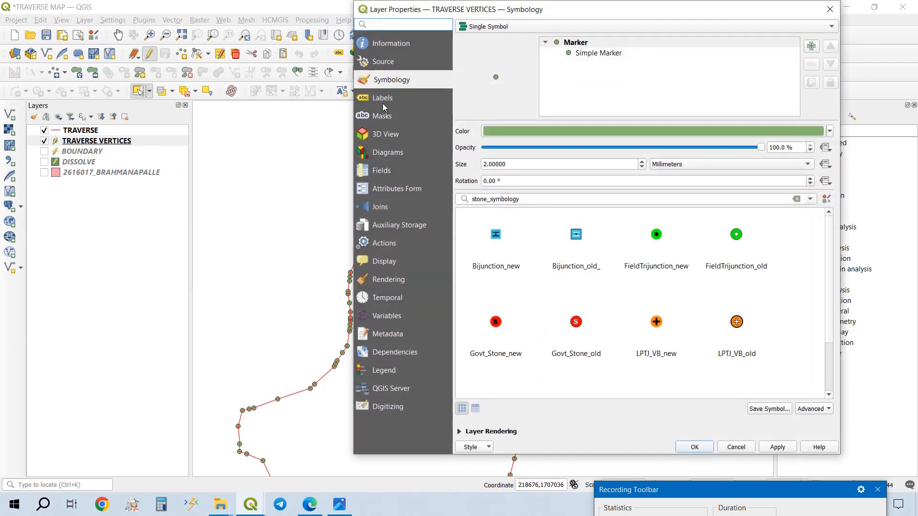
click(399, 96)
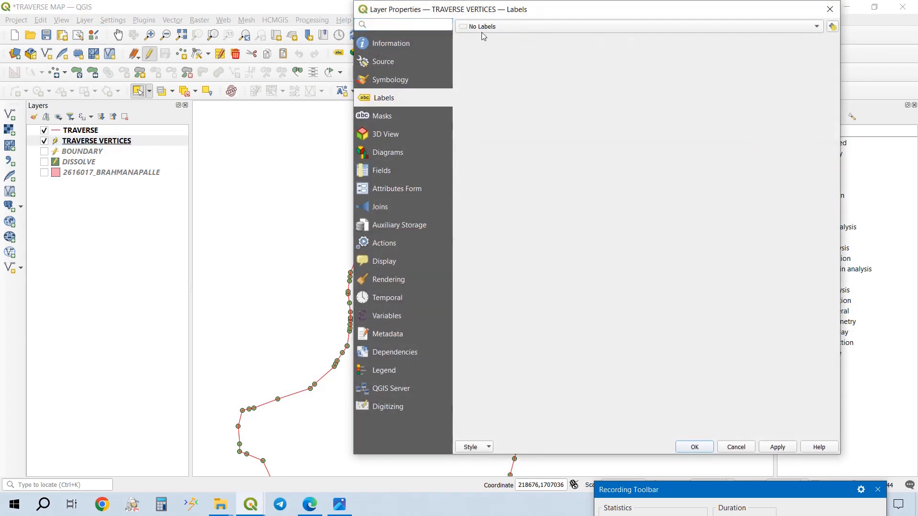
click(483, 30)
click(490, 37)
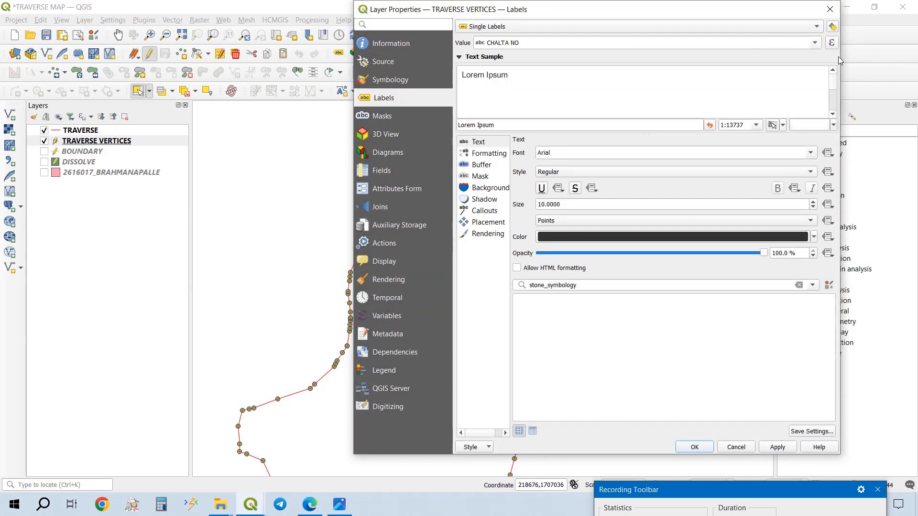
click(815, 43)
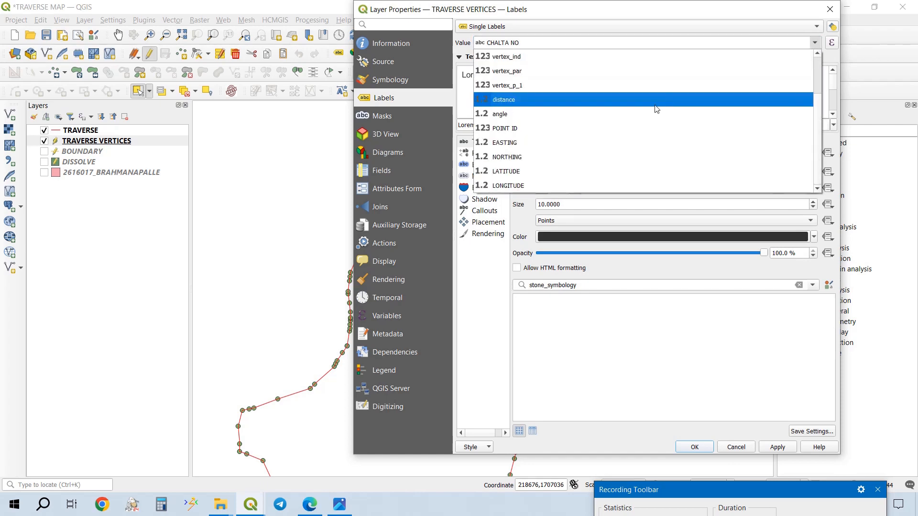
click(539, 136)
click(779, 447)
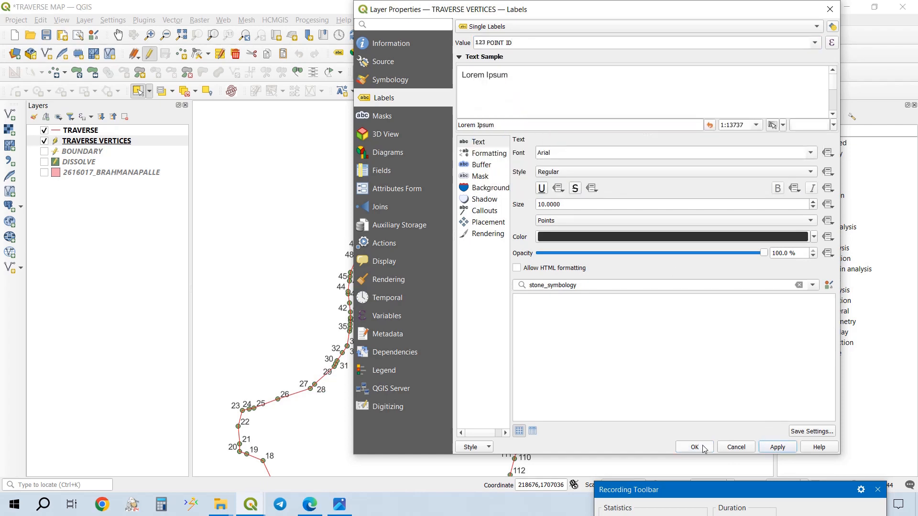
click(694, 447)
scroll(520, 187, up, 2)
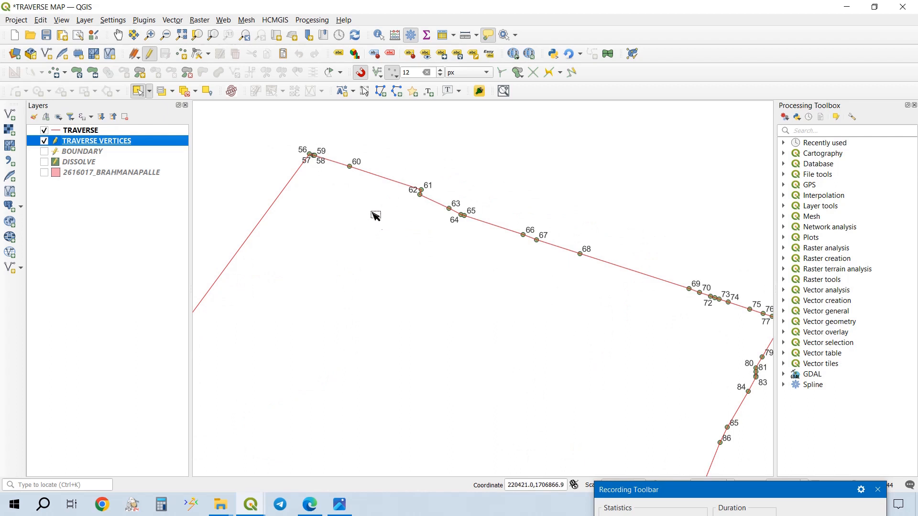
scroll(323, 149, up, 3)
drag(345, 230, 496, 214)
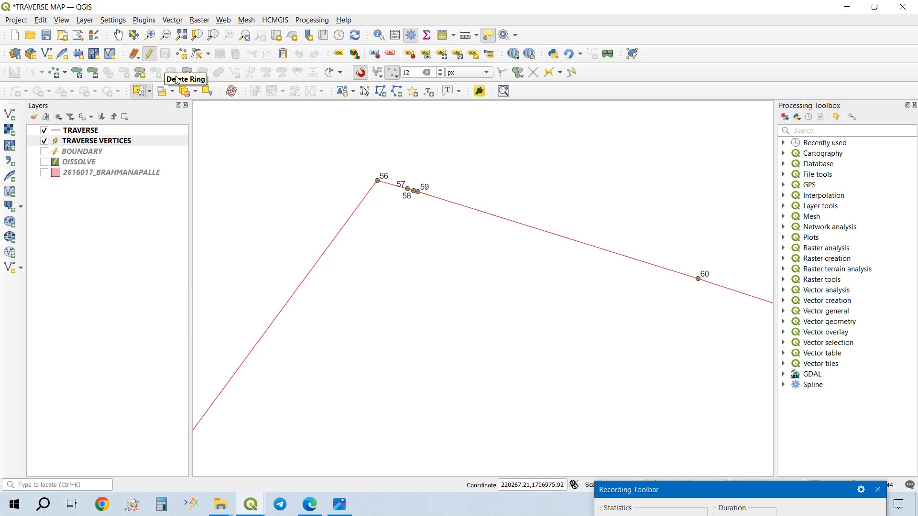
scroll(249, 127, down, 3)
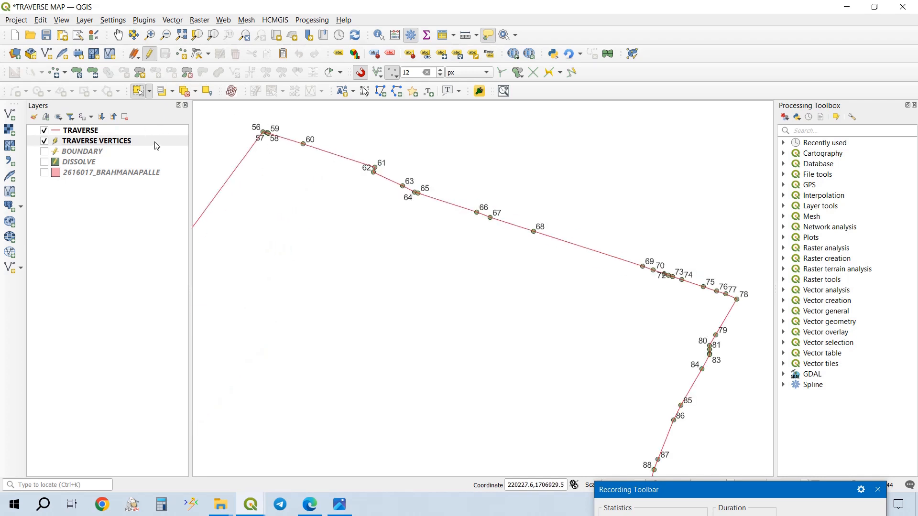
- Define a new decimal field named LENGTH with length 10 and precision 2 in the TRAVERSE layer's field calculator
click(147, 131)
right_click(148, 131)
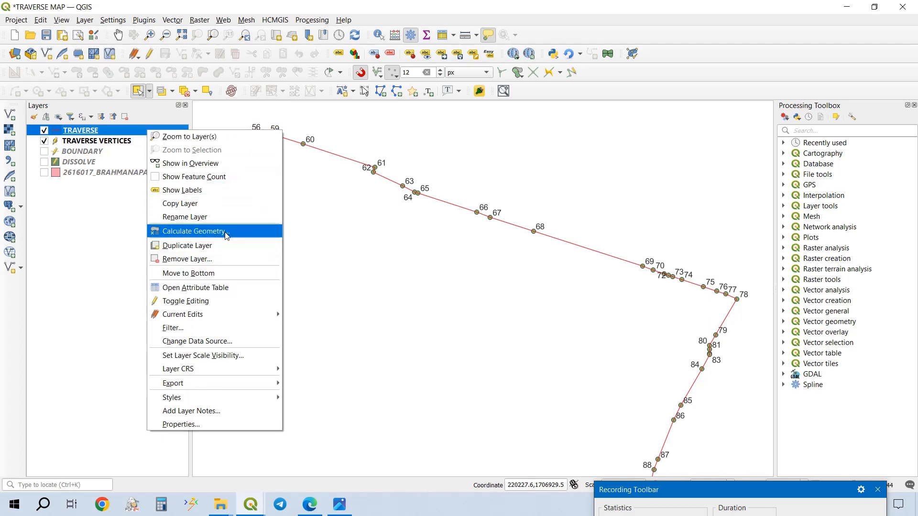
click(208, 287)
click(259, 21)
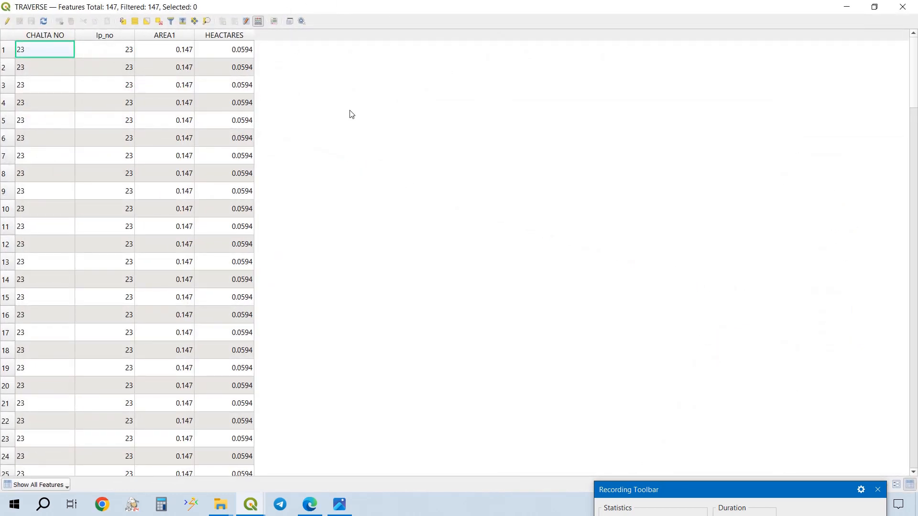
click(554, 72)
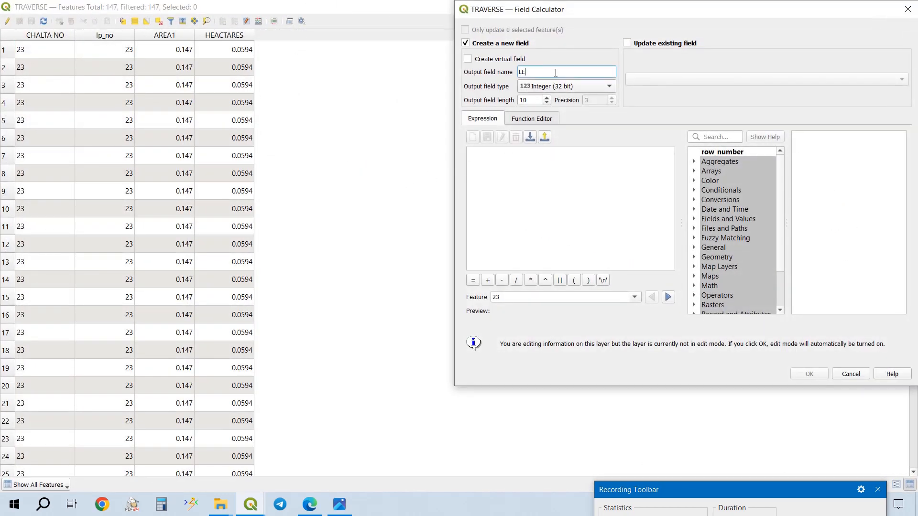
click(582, 90)
click(572, 108)
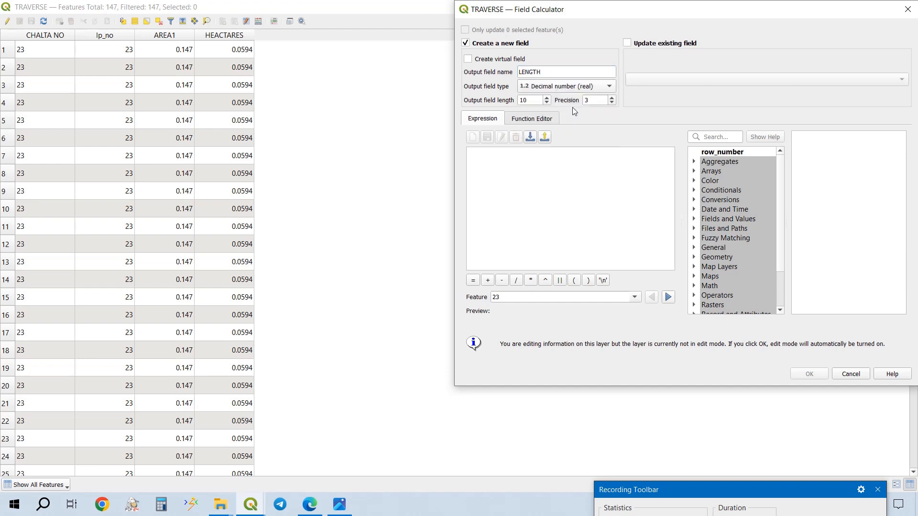
double_click(596, 100)
text(2)
- Fill the LENGTH field using the $length expression and close the TRAVERSE attribute table
click(732, 136)
text($)
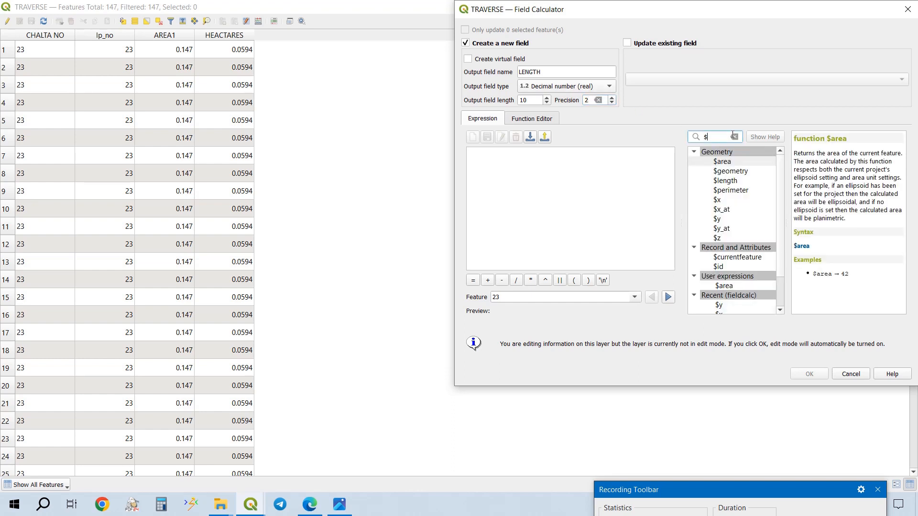
double_click(725, 180)
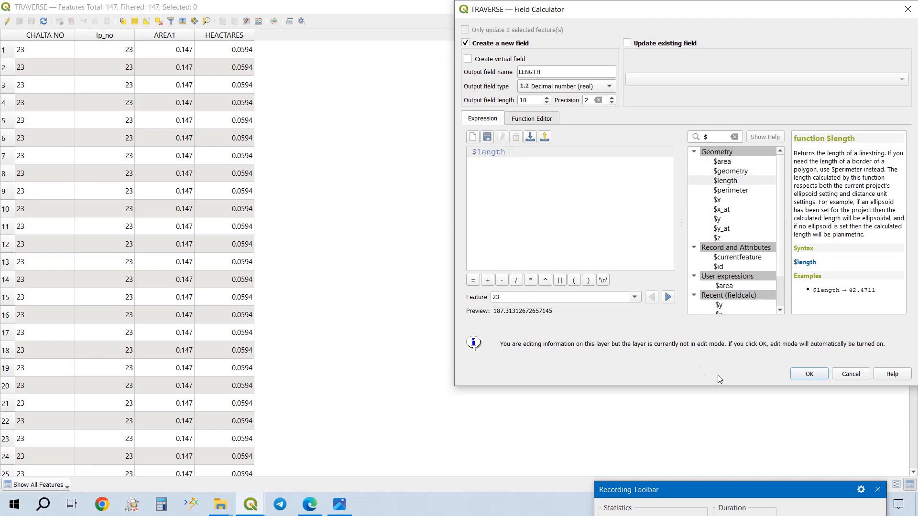
click(810, 373)
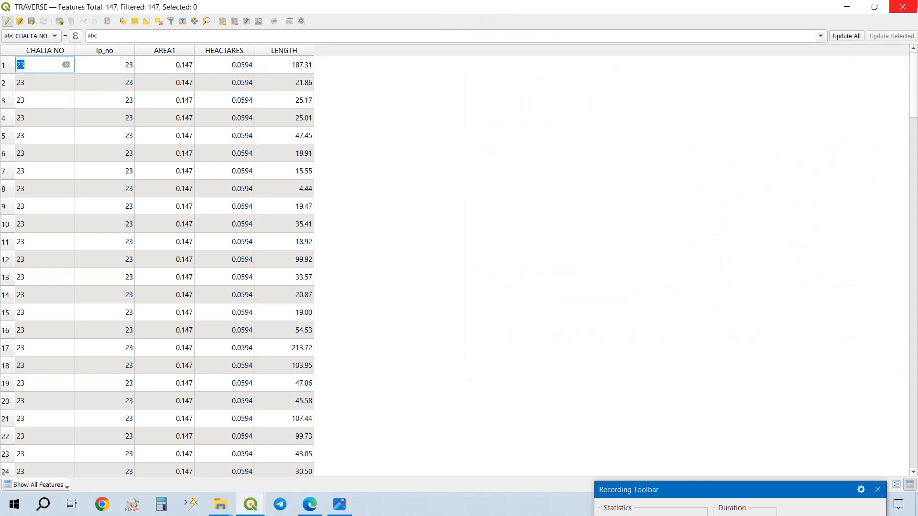
click(902, 6)
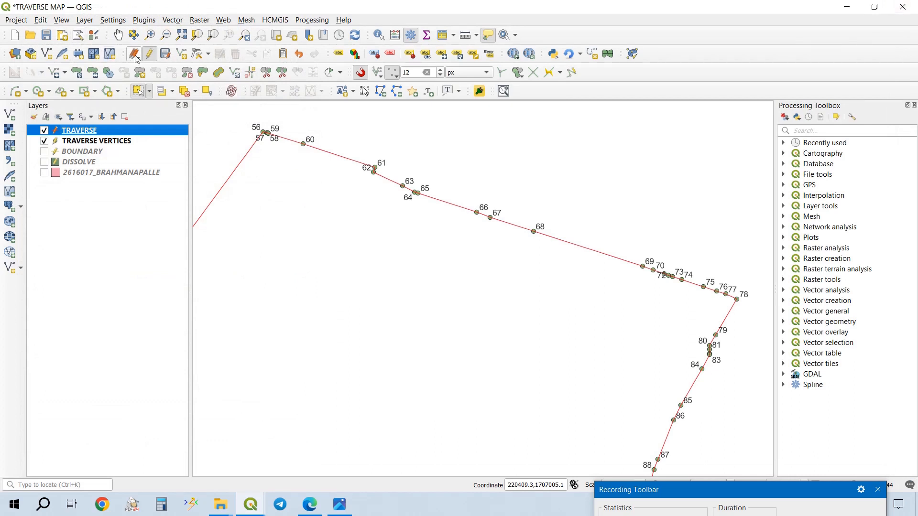
- Save the current edits for all layers and confirm the save
click(133, 54)
click(159, 111)
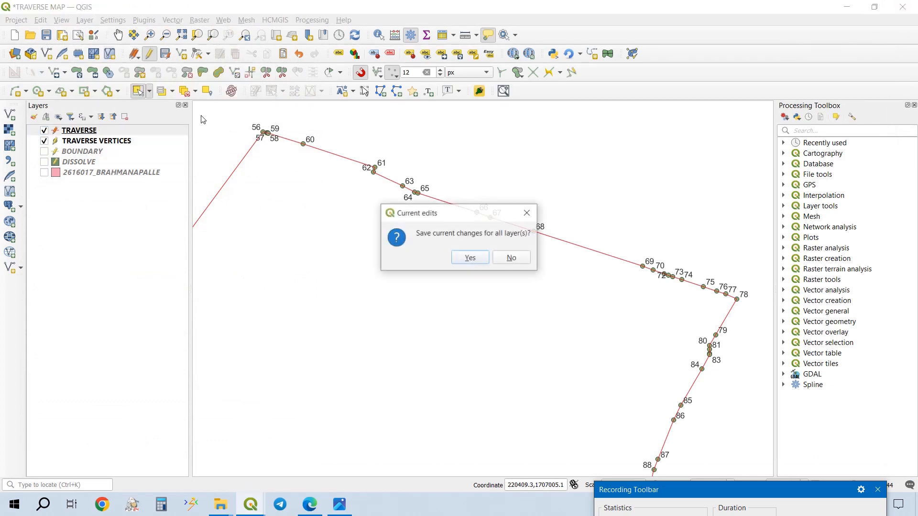
click(473, 259)
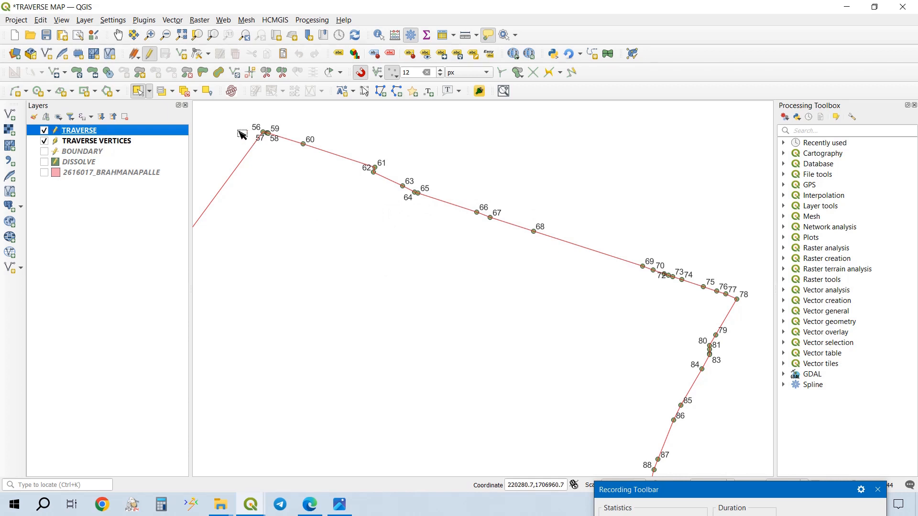
- Enable single labels on the TRAVERSE layer using the LENGTH field as the label value
drag(292, 160, 326, 170)
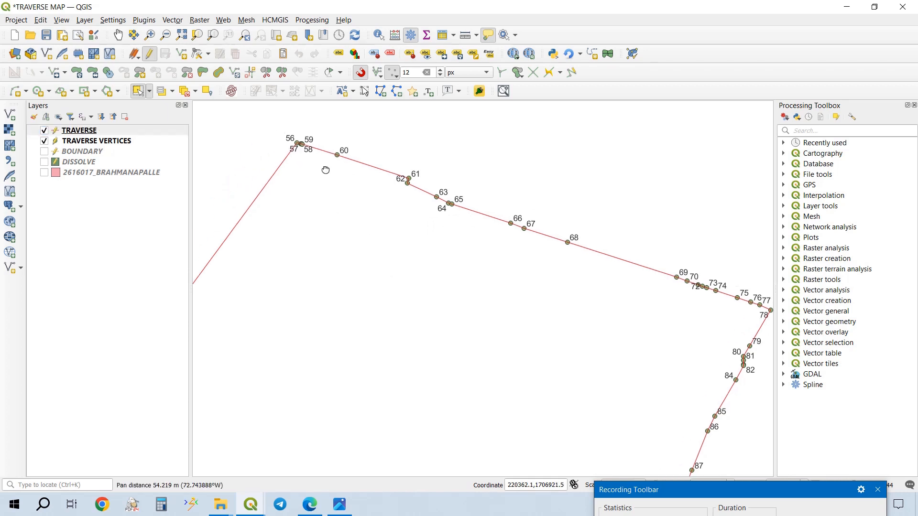
right_click(145, 130)
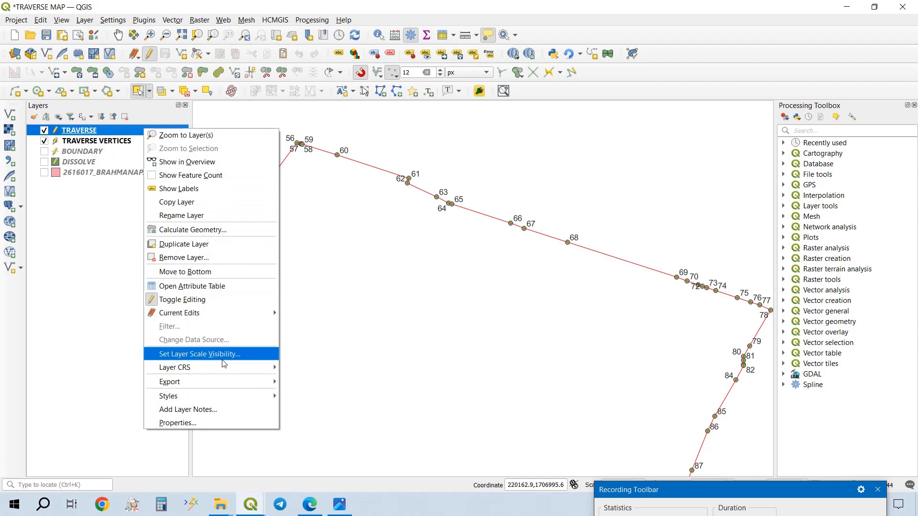
click(208, 423)
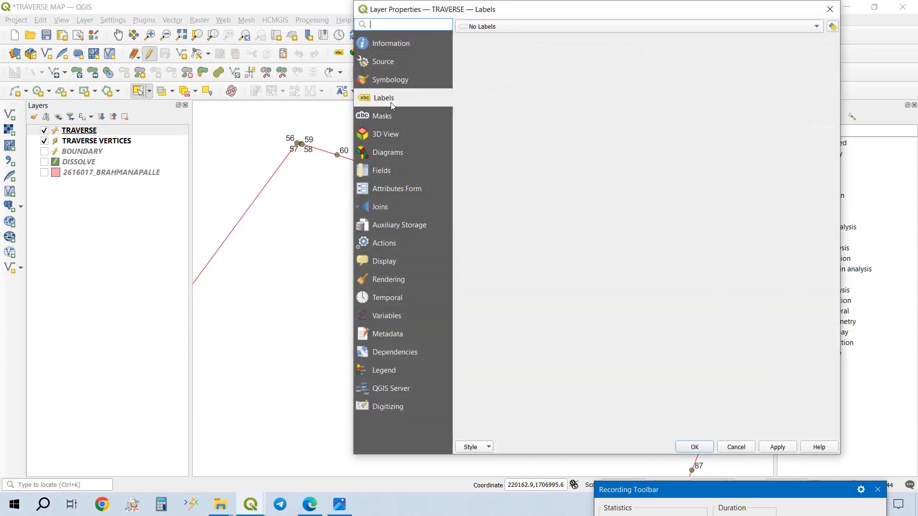
click(636, 26)
click(637, 36)
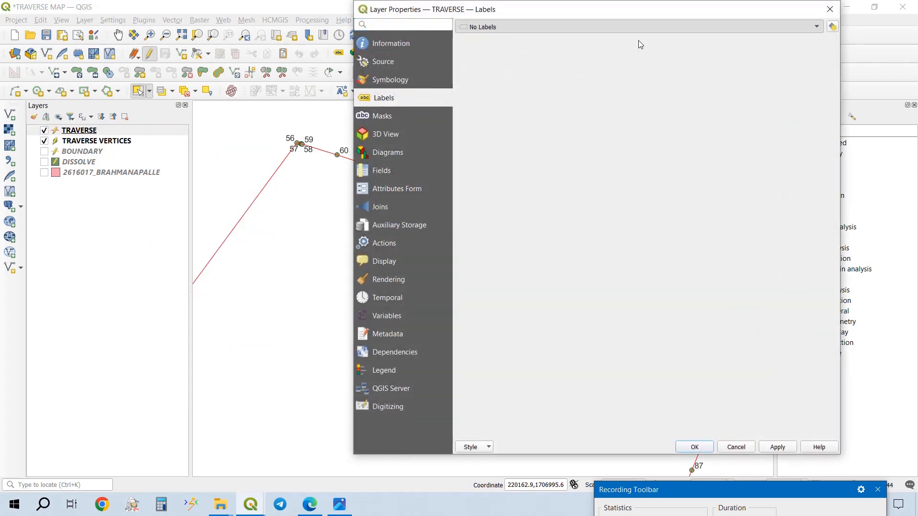
click(813, 42)
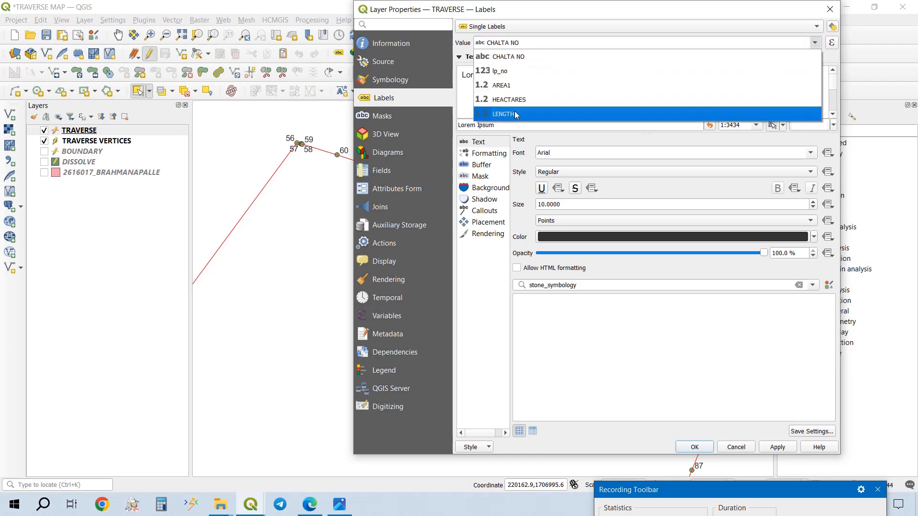
click(622, 114)
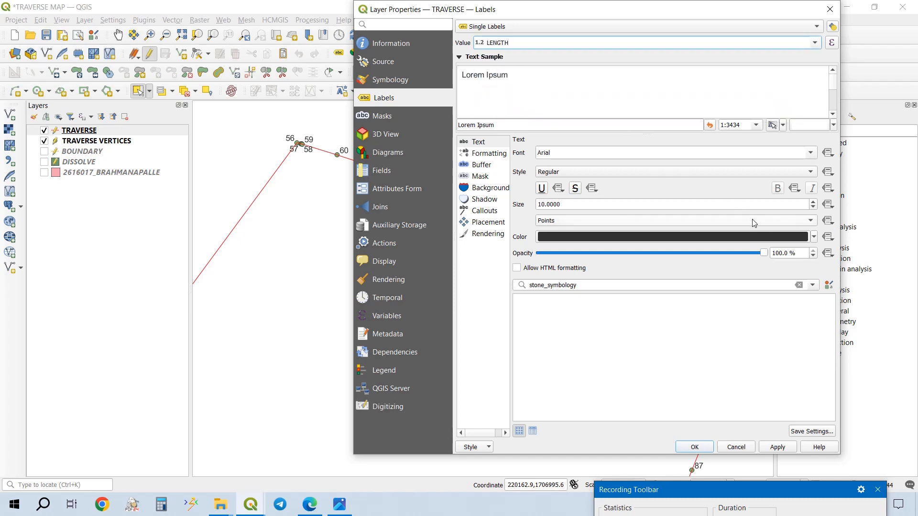
- Override the TRAVERSE label size with the recent expression if(length>=5,10,6) and apply the label settings
click(827, 205)
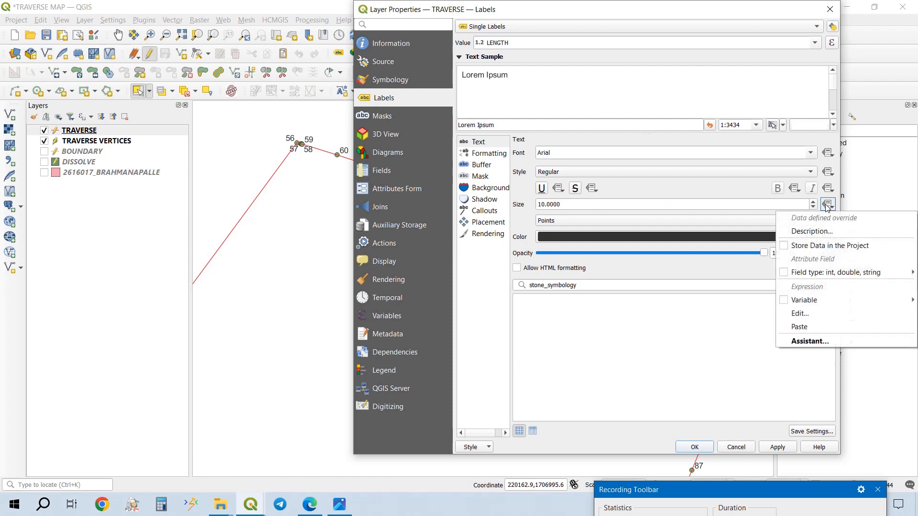
click(815, 313)
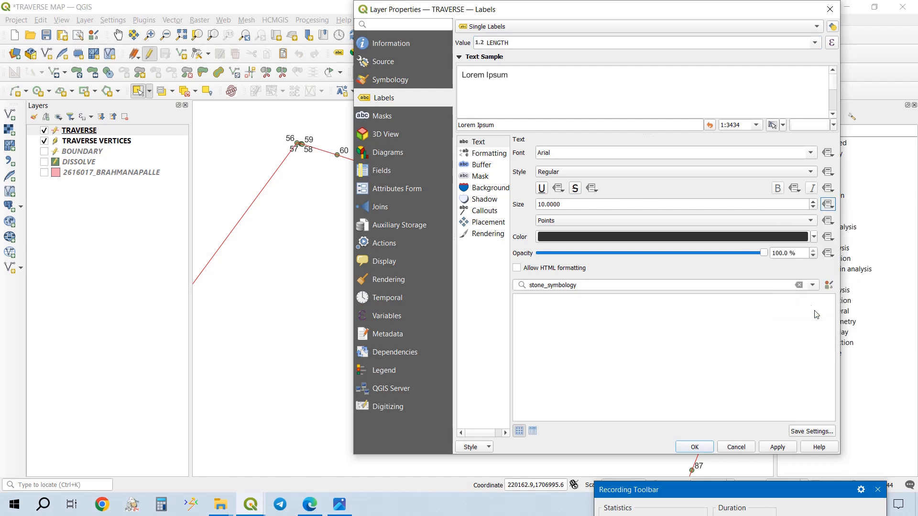
click(467, 89)
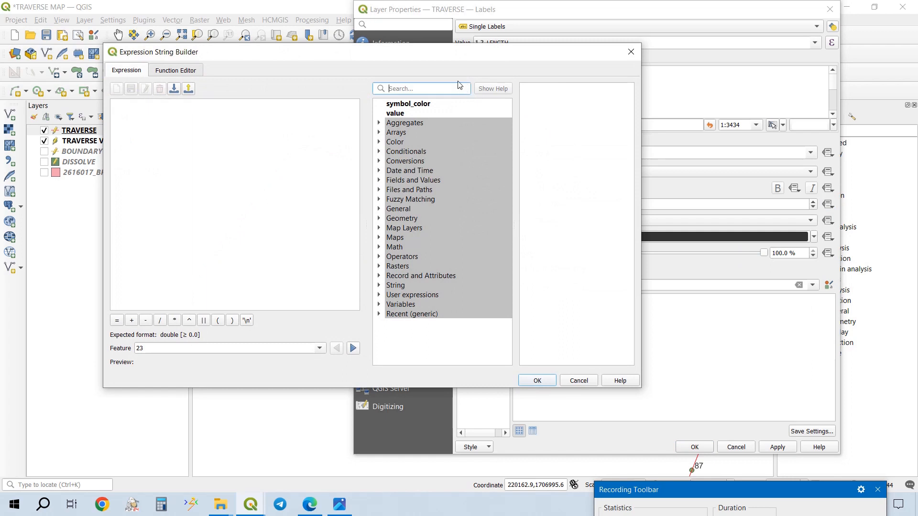
text(if)
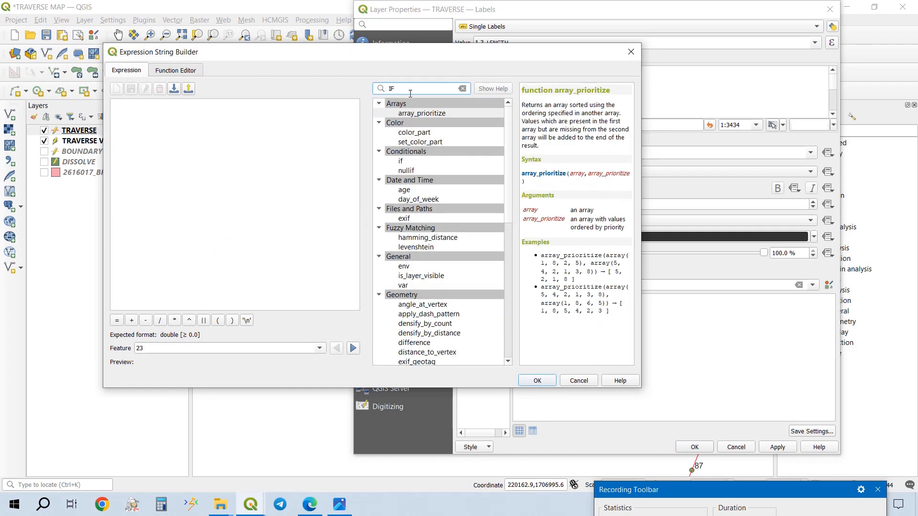
click(379, 103)
click(379, 112)
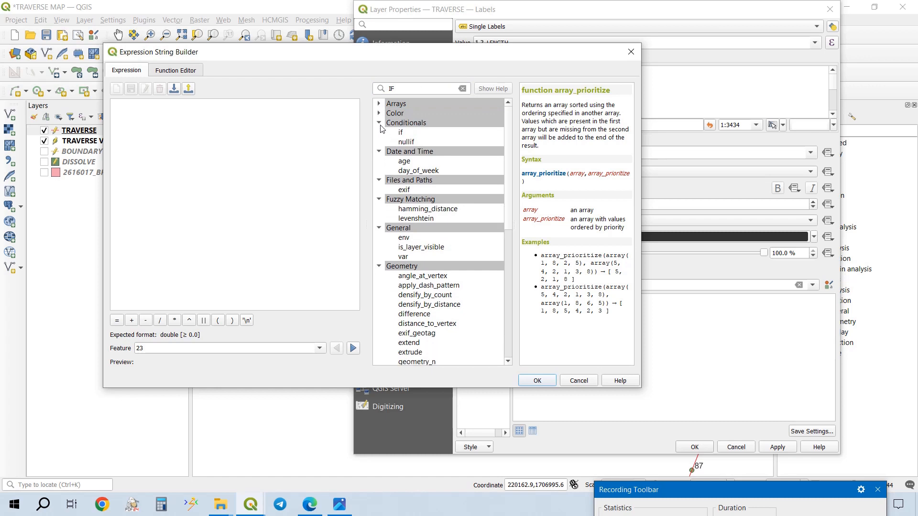
click(379, 123)
click(379, 132)
scroll(393, 241, down, 8)
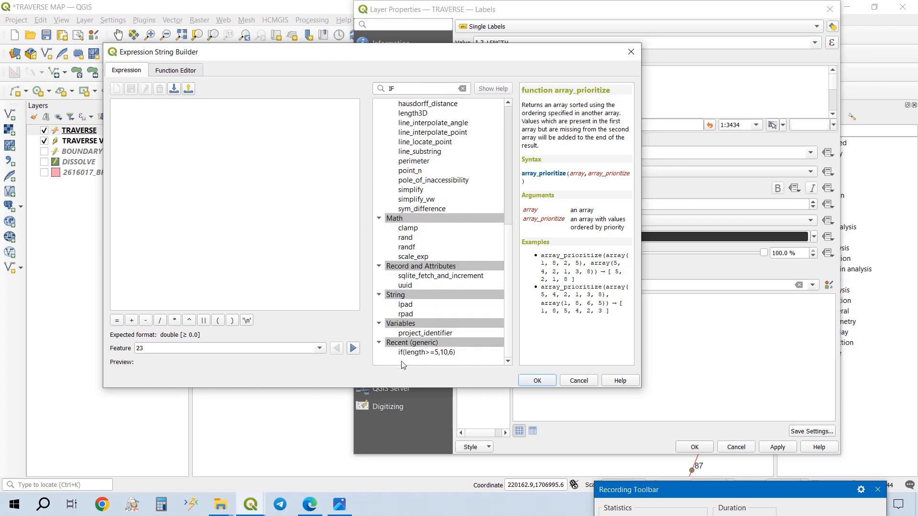
double_click(421, 357)
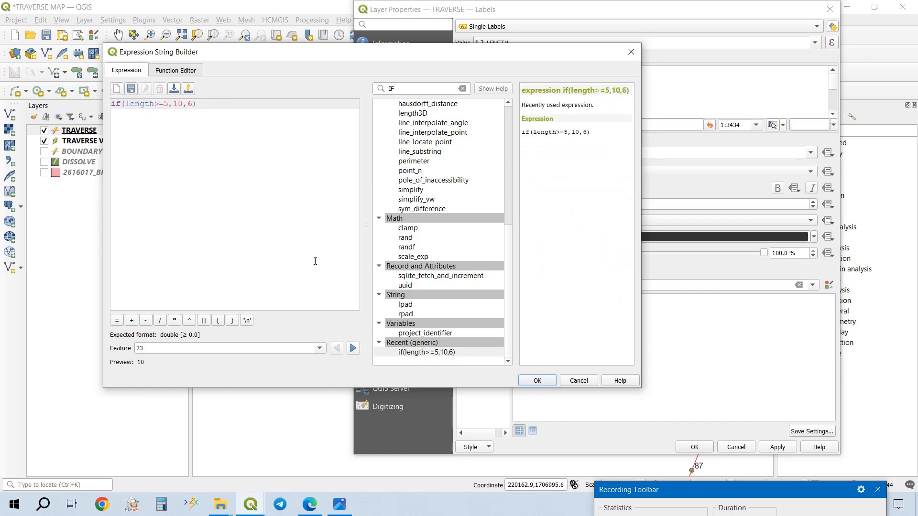
click(534, 380)
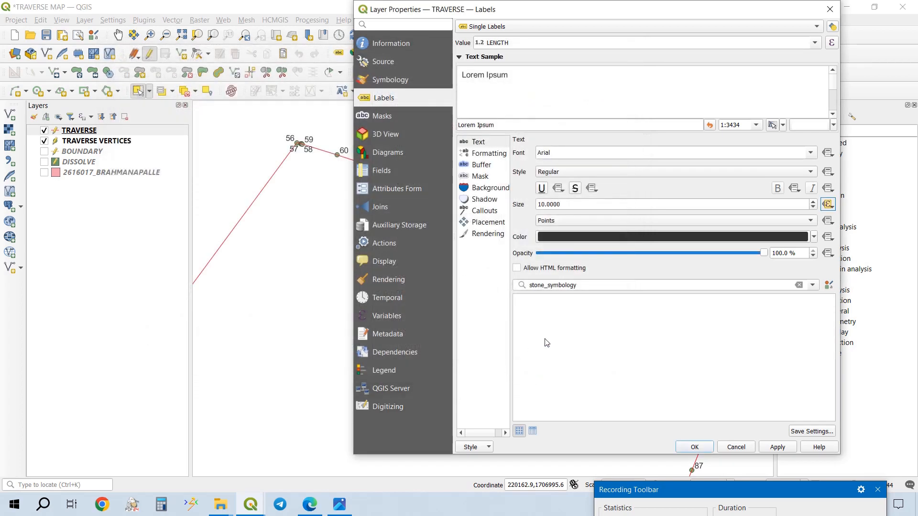
click(783, 448)
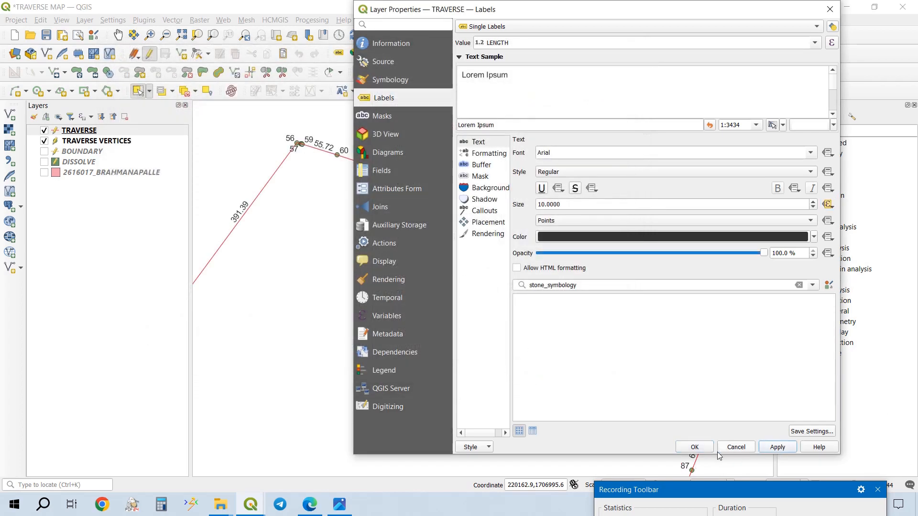
click(694, 447)
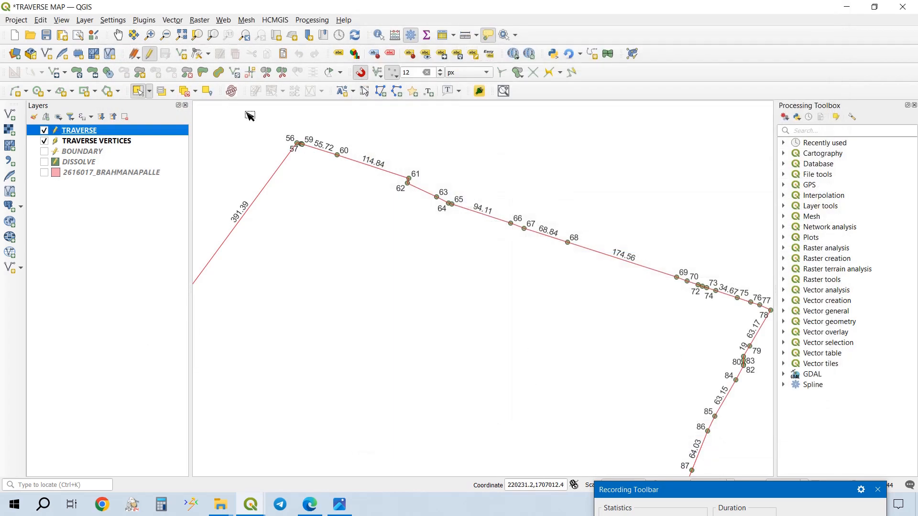
- Set the base text size of the TRAVERSE labels to 8 points and apply it
scroll(338, 172, up, 1)
scroll(372, 199, up, 1)
scroll(367, 195, up, 1)
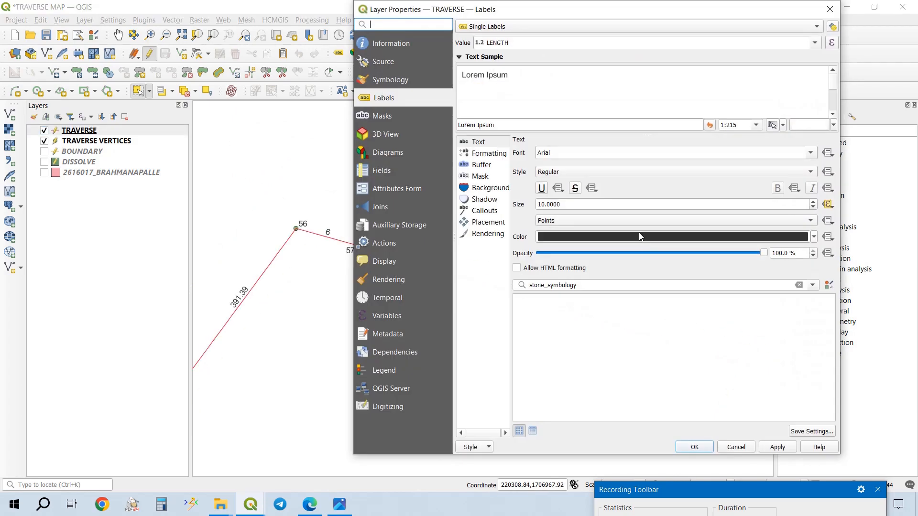
double_click(599, 205)
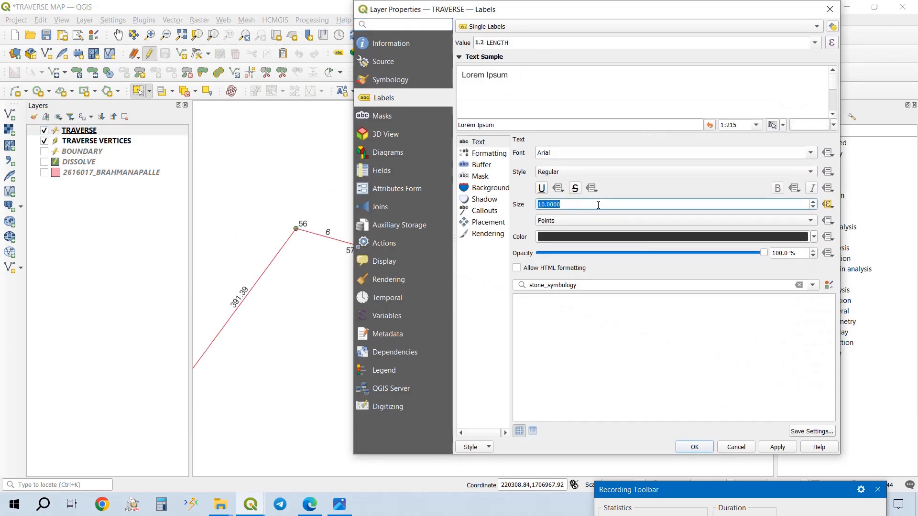
text(8)
click(785, 449)
click(706, 449)
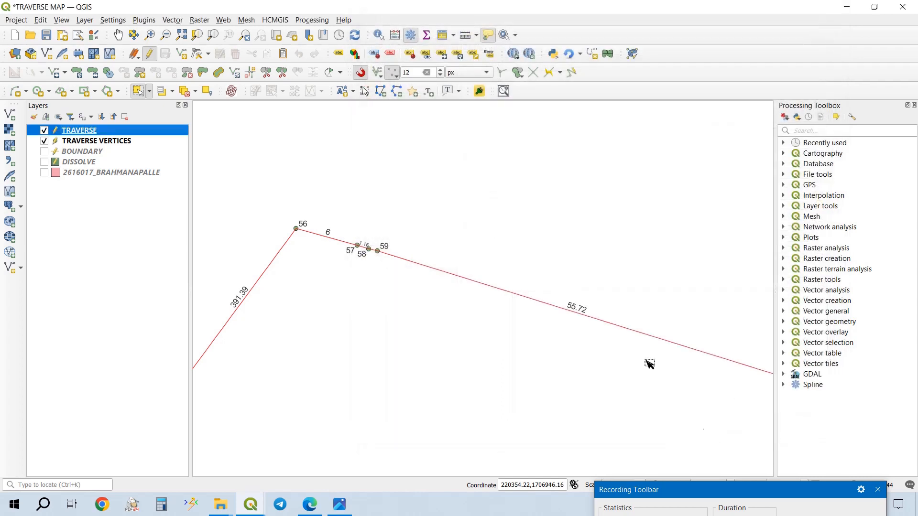
- Examine the length labels on the short segments between points 56 and 60 and along the rest of the traverse boundary
scroll(385, 250, up, 5)
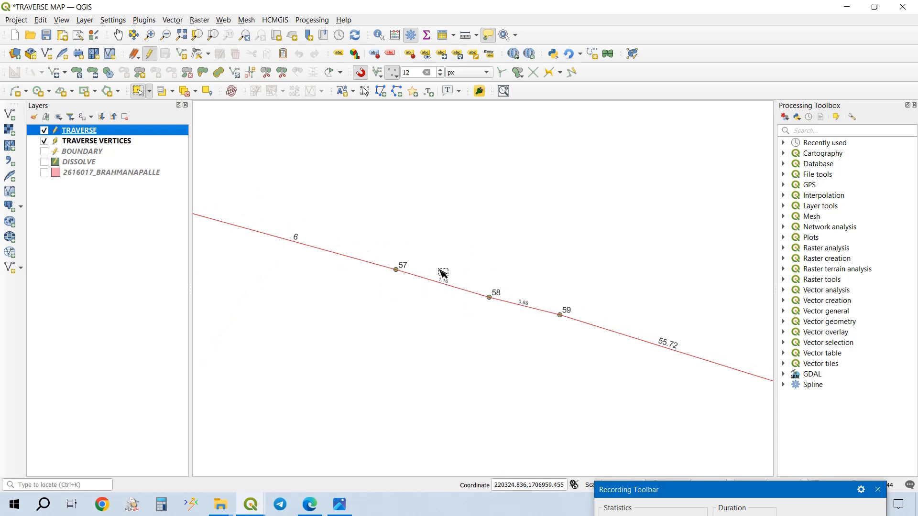
scroll(475, 281, down, 6)
drag(479, 290, 424, 200)
drag(667, 359, 581, 271)
drag(625, 335, 579, 266)
scroll(443, 256, down, 3)
drag(459, 334, 496, 247)
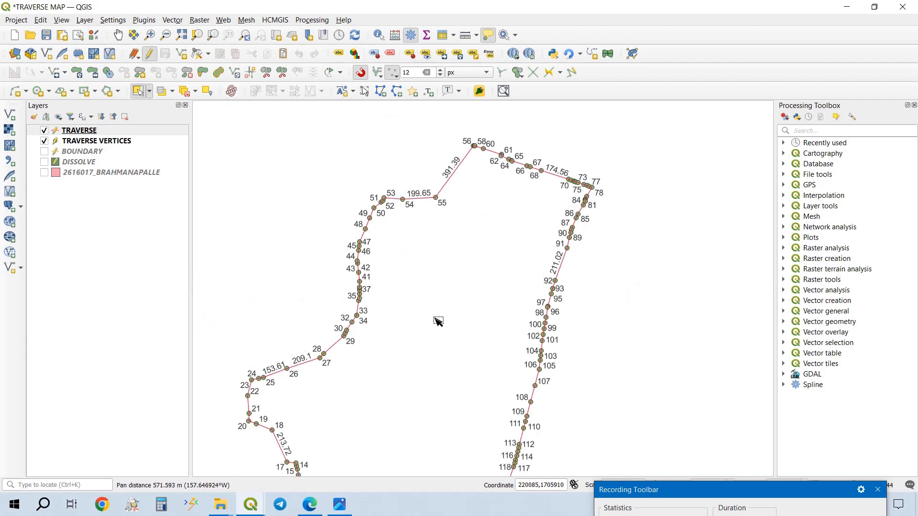
drag(436, 319, 497, 237)
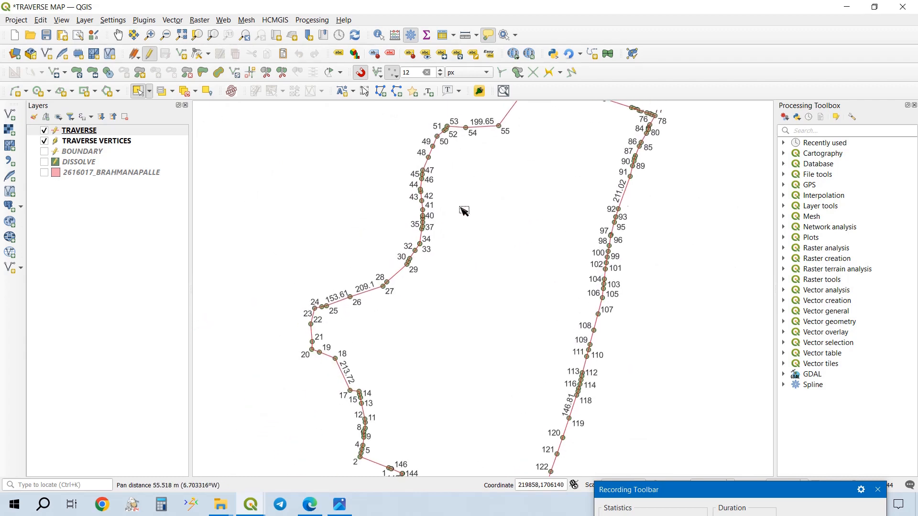
scroll(424, 328, down, 1)
scroll(512, 220, up, 5)
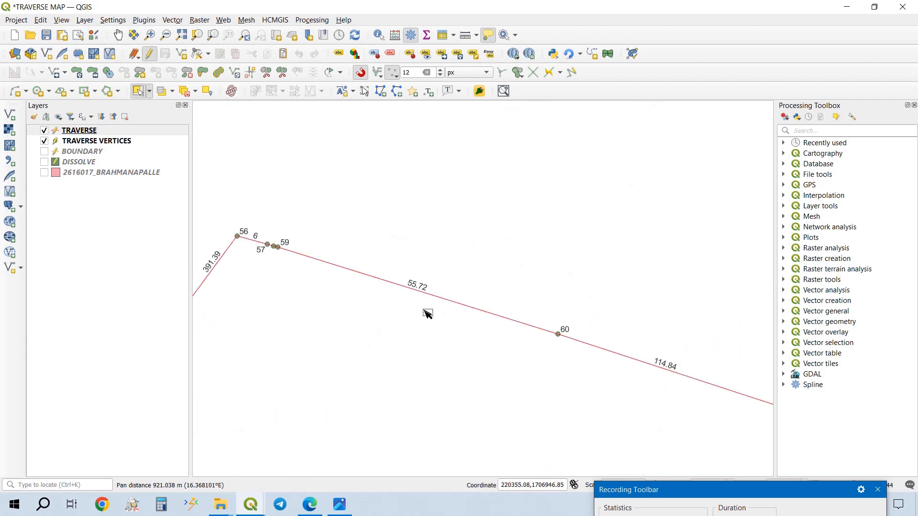
scroll(287, 254, up, 2)
scroll(335, 256, up, 2)
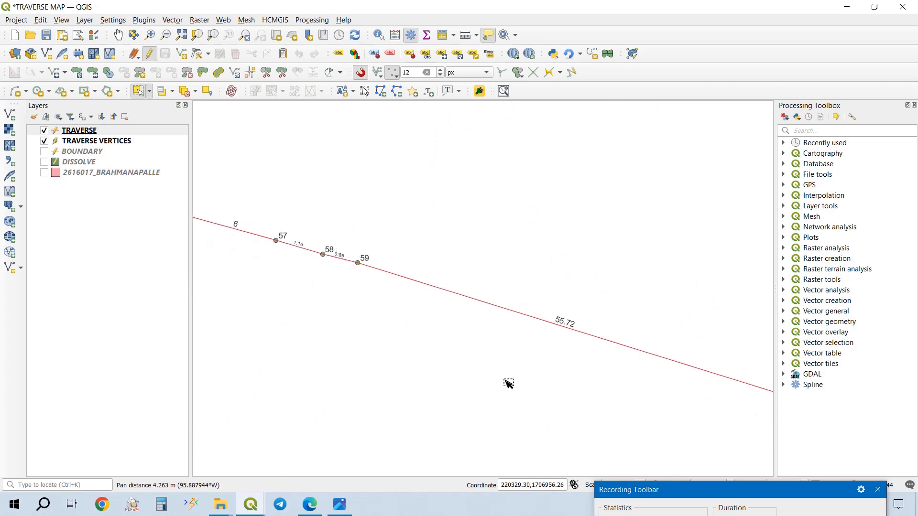
mouse_move(627, 490)
mouse_down()
mouse_move(643, 500)
mouse_move(633, 501)
mouse_up()
scroll(426, 234, down, 4)
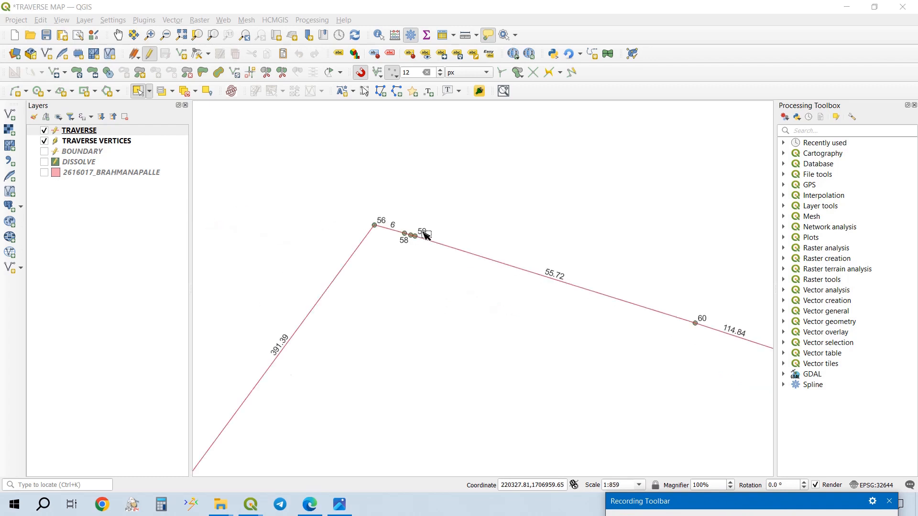
scroll(426, 233, down, 3)
drag(412, 266, 438, 201)
scroll(445, 280, down, 1)
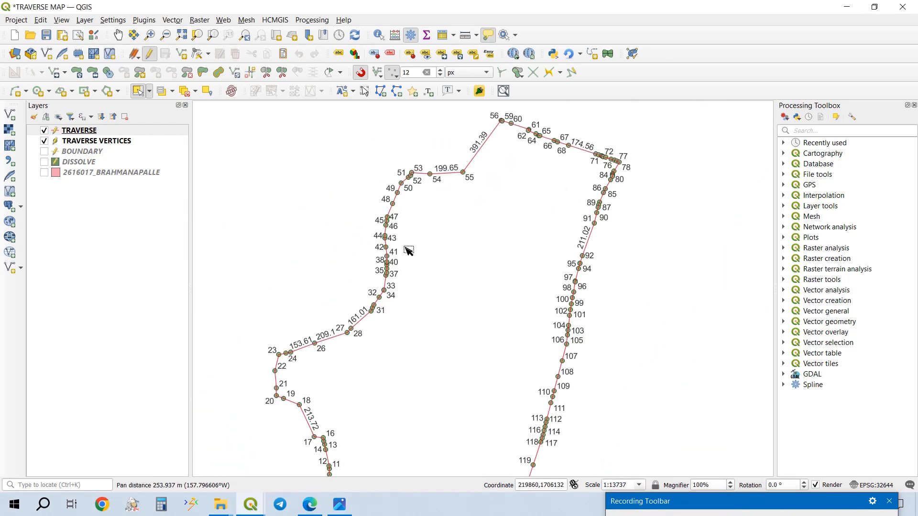
- Save the project and start creating a new print layout
click(136, 58)
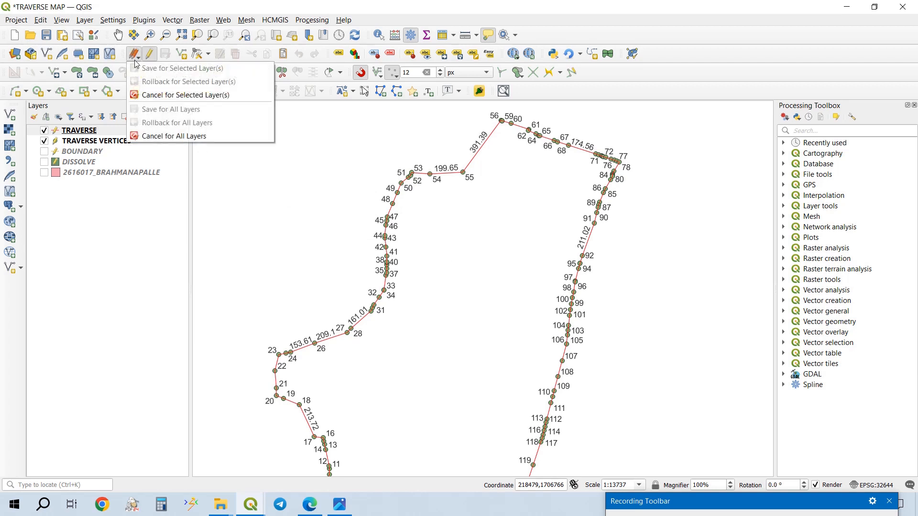
click(48, 38)
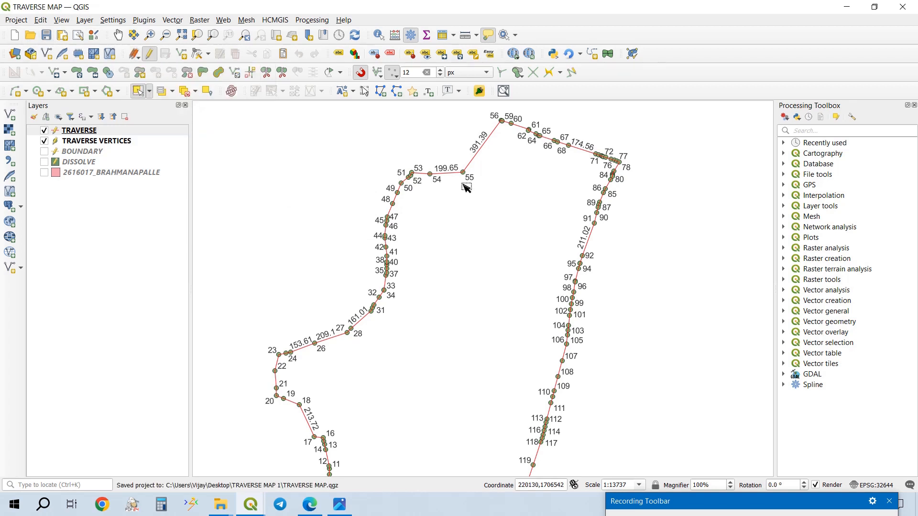
key(ctrl+p)
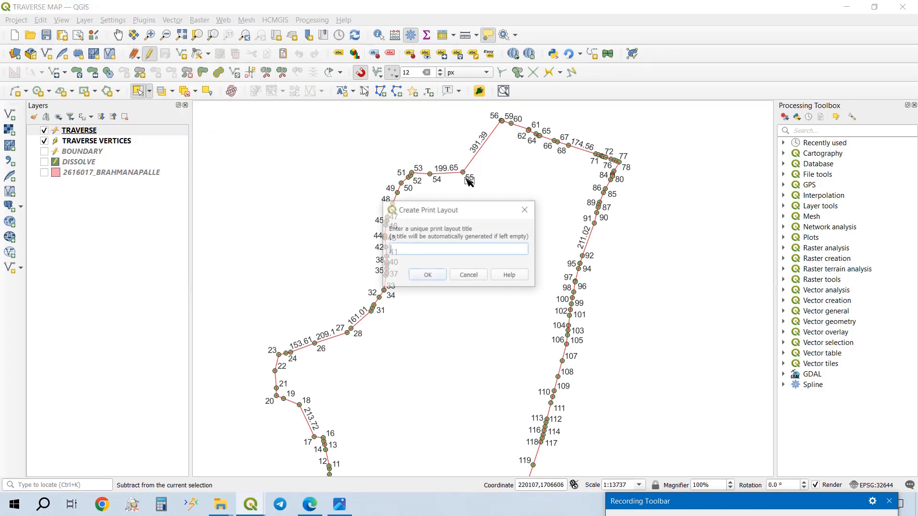
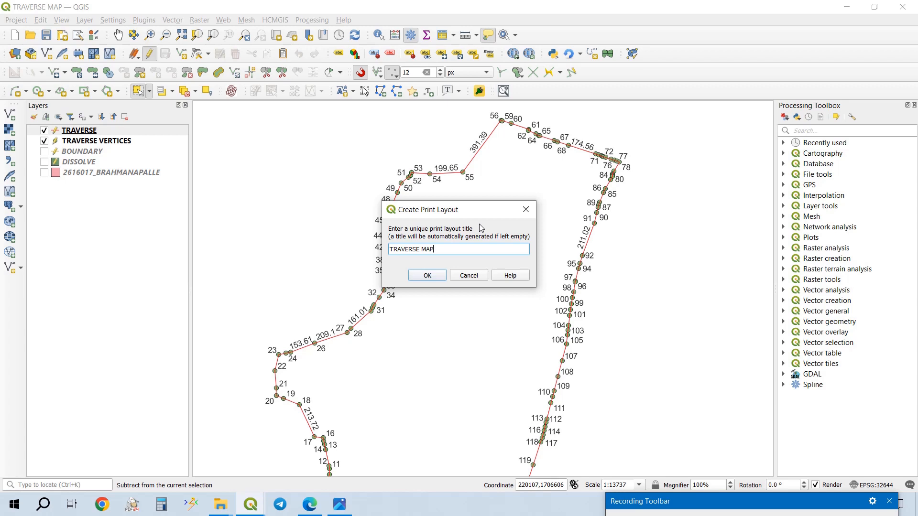
- Create the print layout TRAVERSE MAP and set its page size to A0 in portrait orientation
click(438, 279)
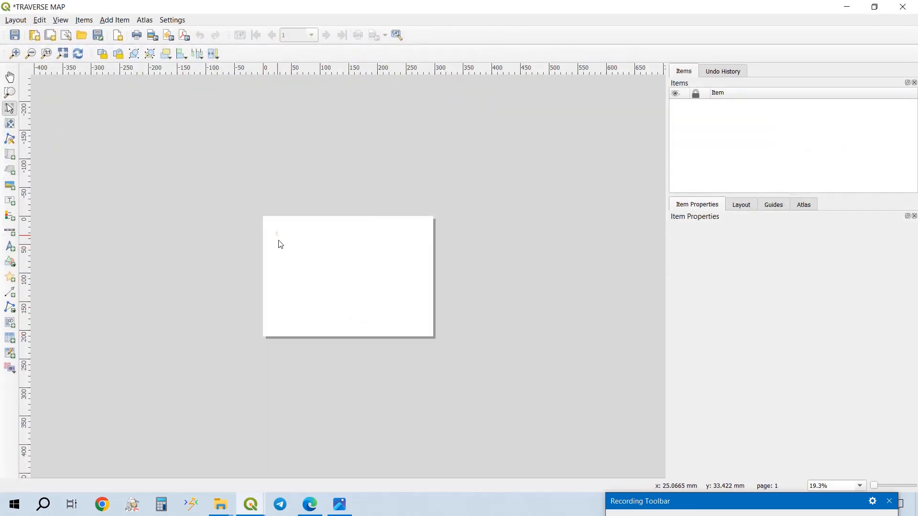
drag(276, 232, 414, 321)
click(765, 251)
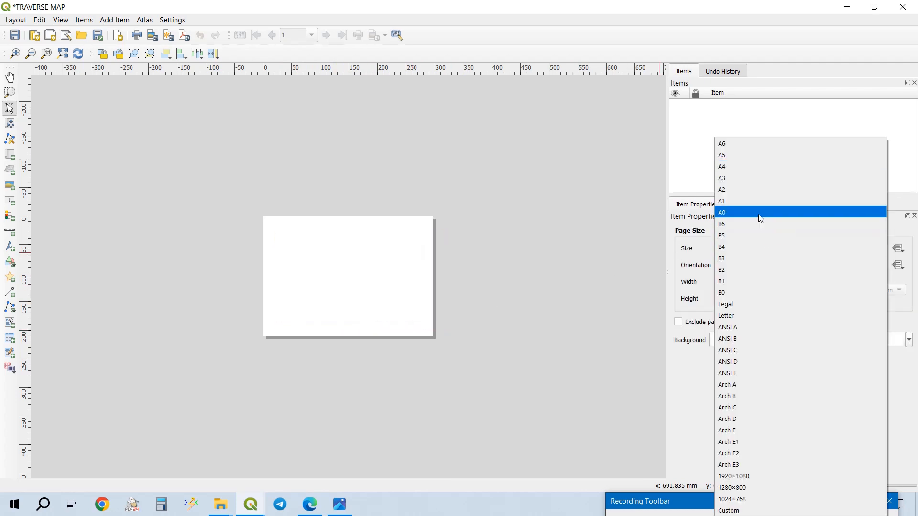
click(761, 213)
click(762, 268)
click(765, 256)
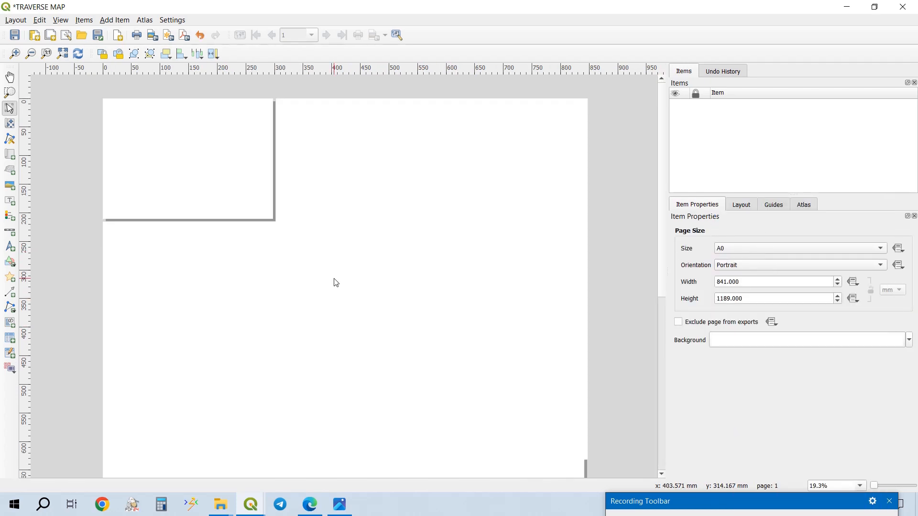
scroll(334, 281, down, 3)
scroll(320, 206, up, 1)
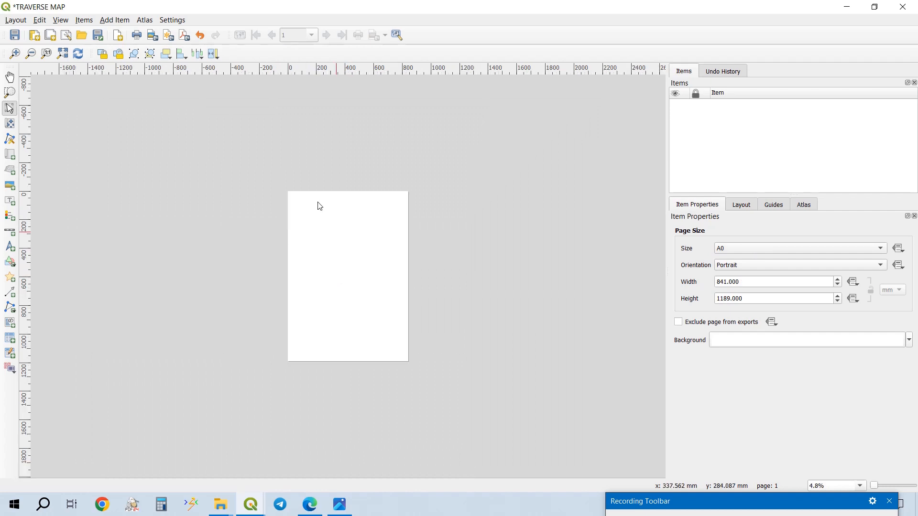
- Add the items from the TRAVERSE MAP PROTARIT template to the layout
click(23, 21)
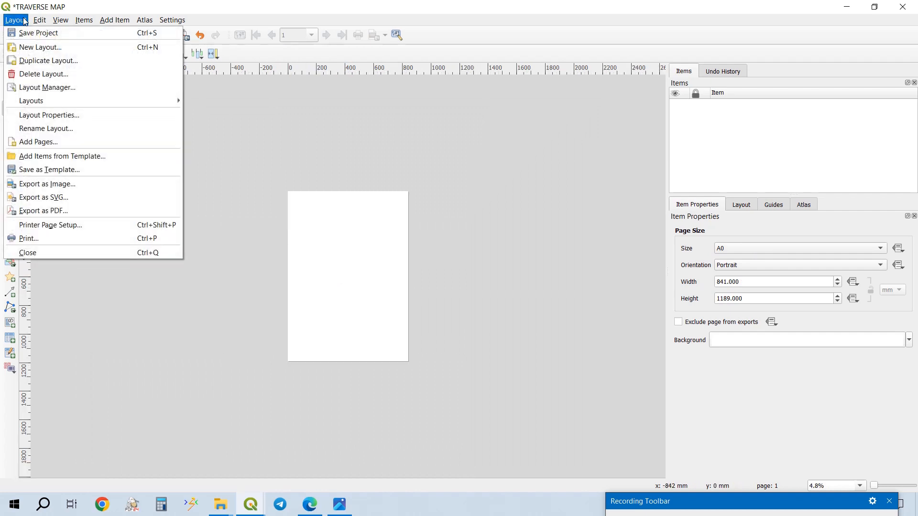
click(72, 157)
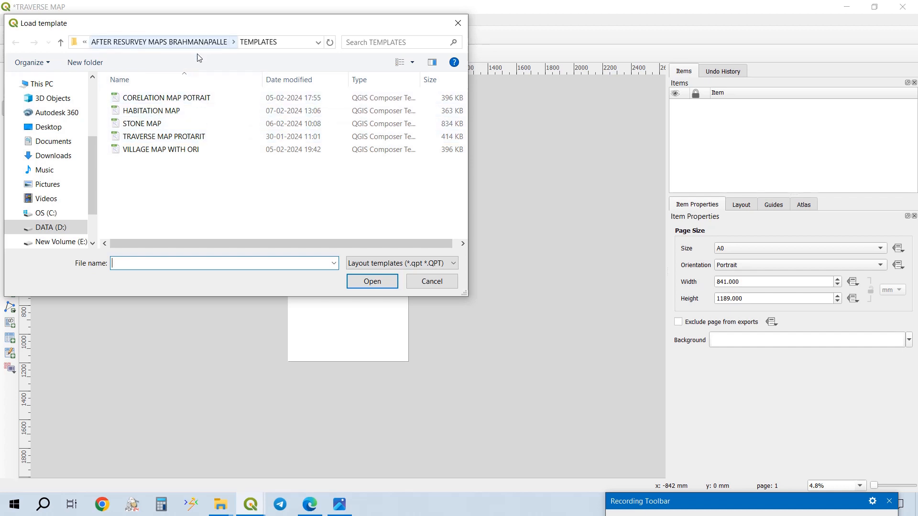
click(176, 137)
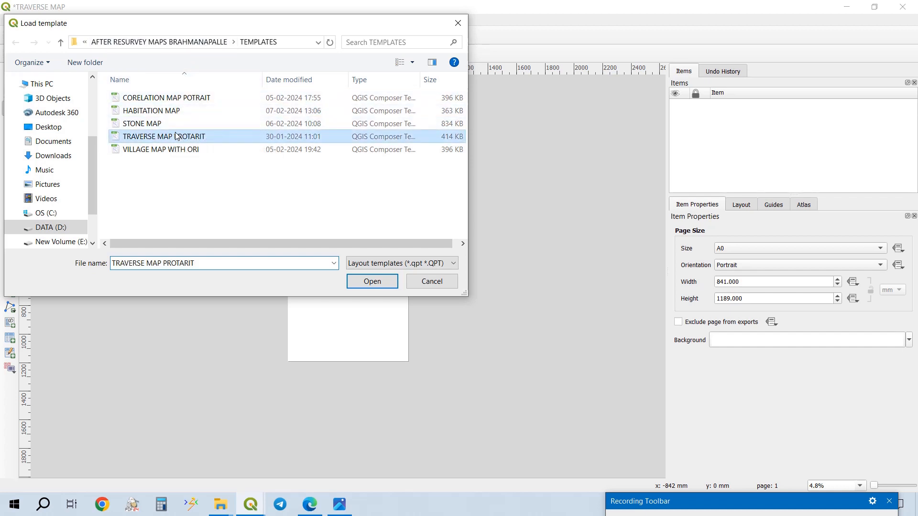
click(390, 286)
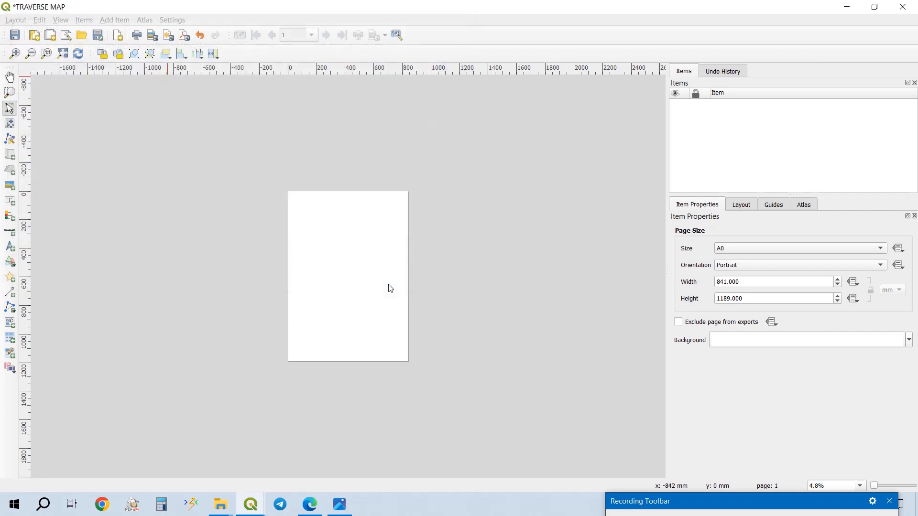
- Examine the loaded template's items, including the headings, north arrow, attribute table and inner border
scroll(389, 284, up, 2)
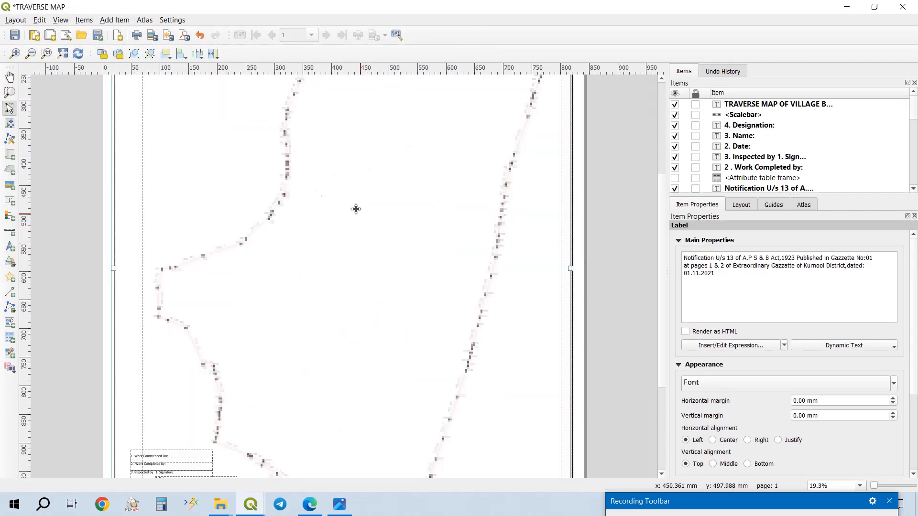
drag(346, 181, 362, 294)
drag(339, 200, 345, 222)
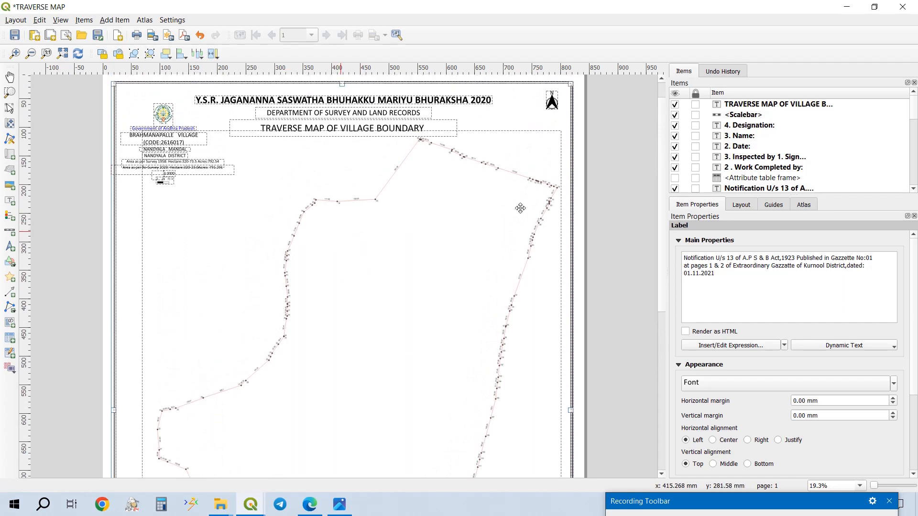
scroll(764, 138, down, 6)
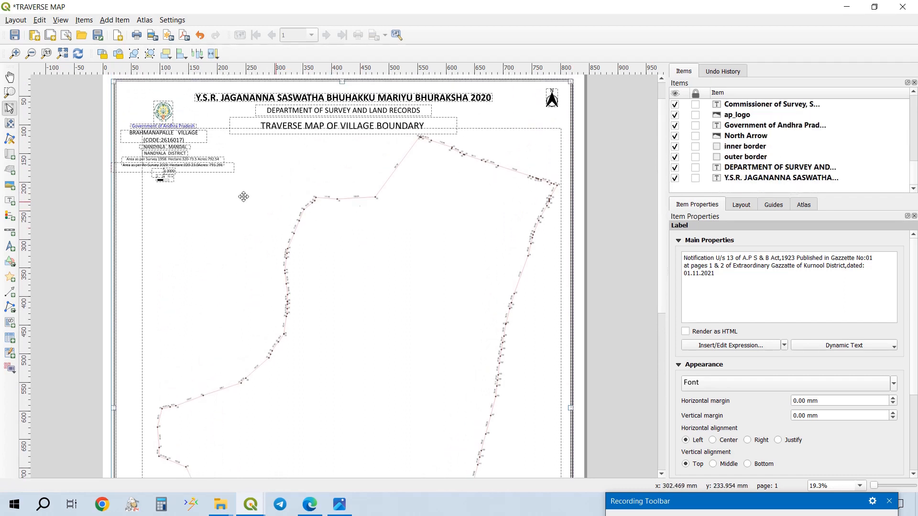
click(839, 137)
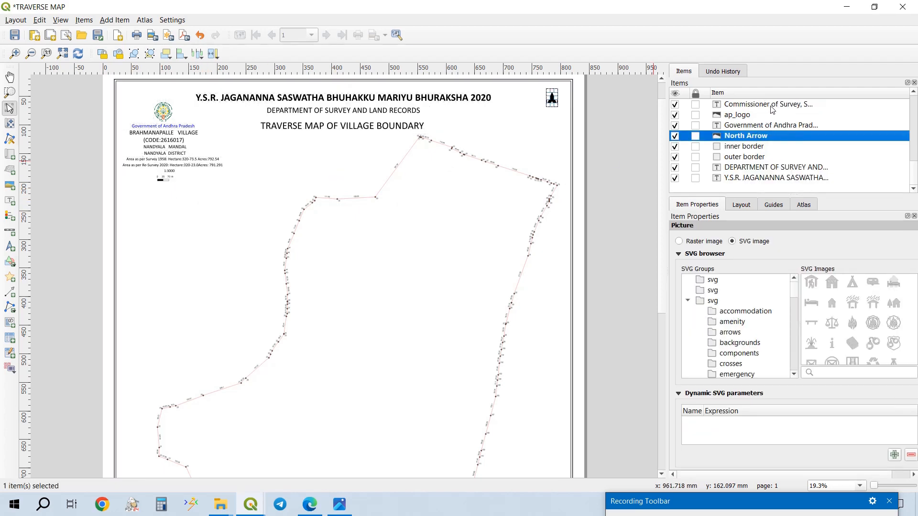
scroll(771, 108, up, 6)
click(770, 107)
click(769, 115)
scroll(771, 151, down, 6)
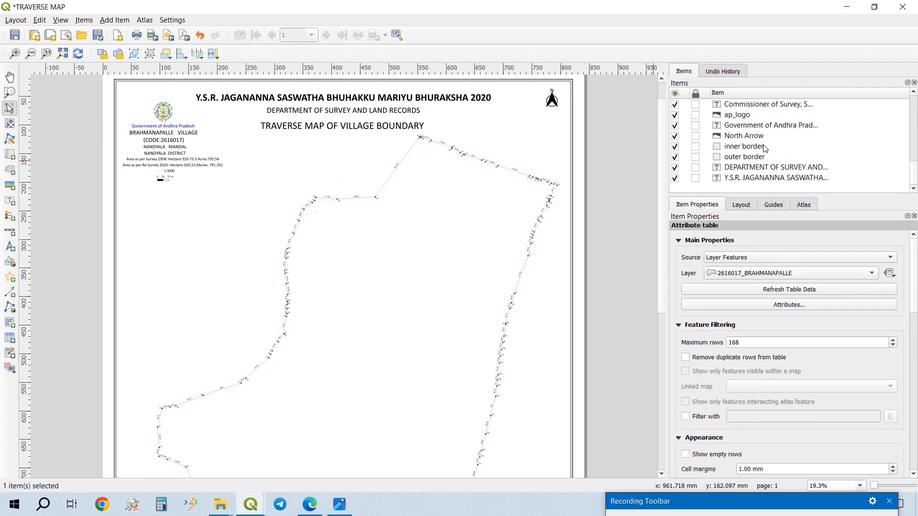
click(760, 147)
scroll(761, 138, up, 3)
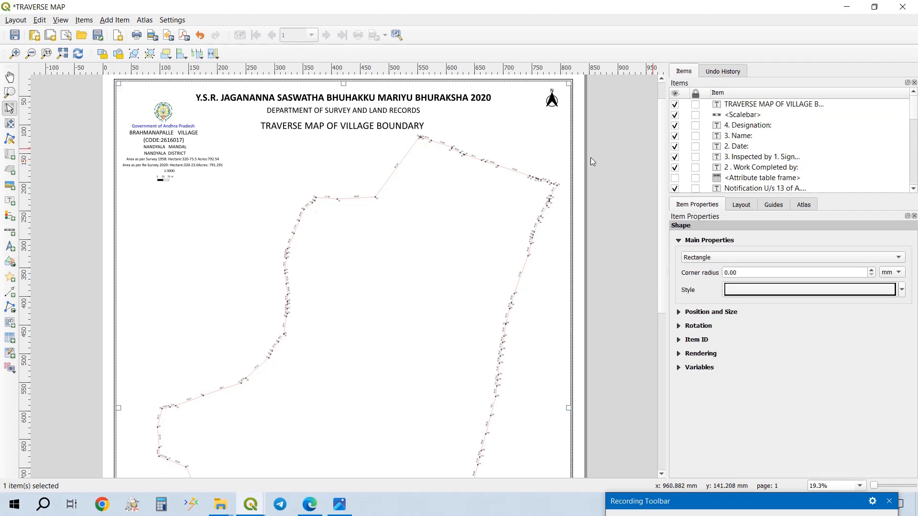
scroll(189, 134, up, 4)
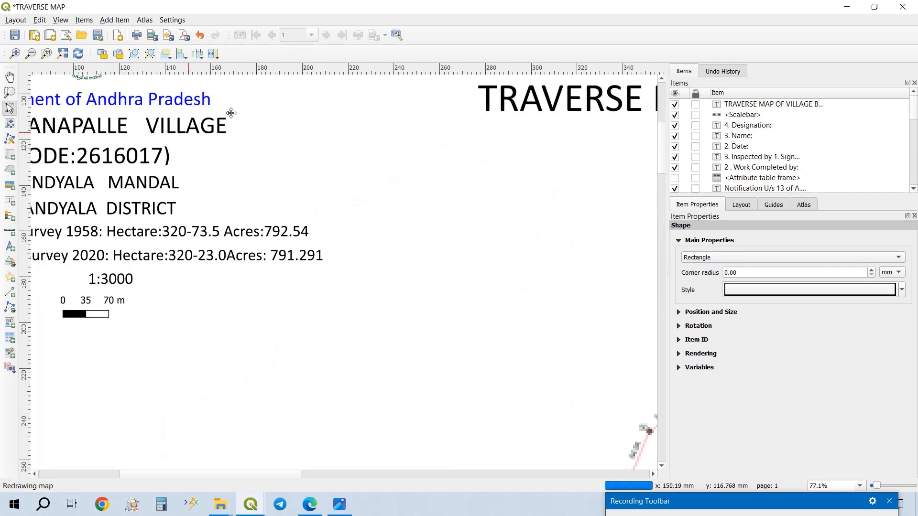
- Retype the end of the village name in the village label so it reads BRAHMANAPALLE VILLAGE
click(151, 130)
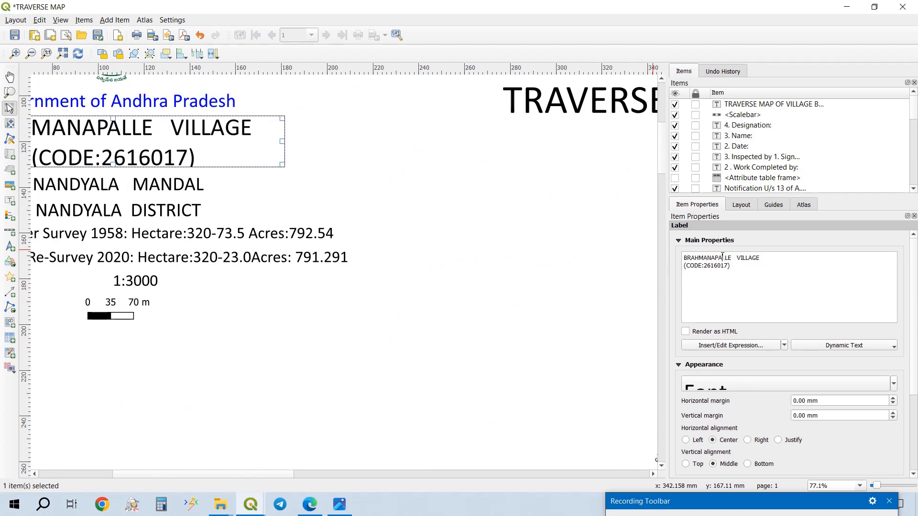
key(BackSpace)
key(BackSpace)
key(BackSpace)
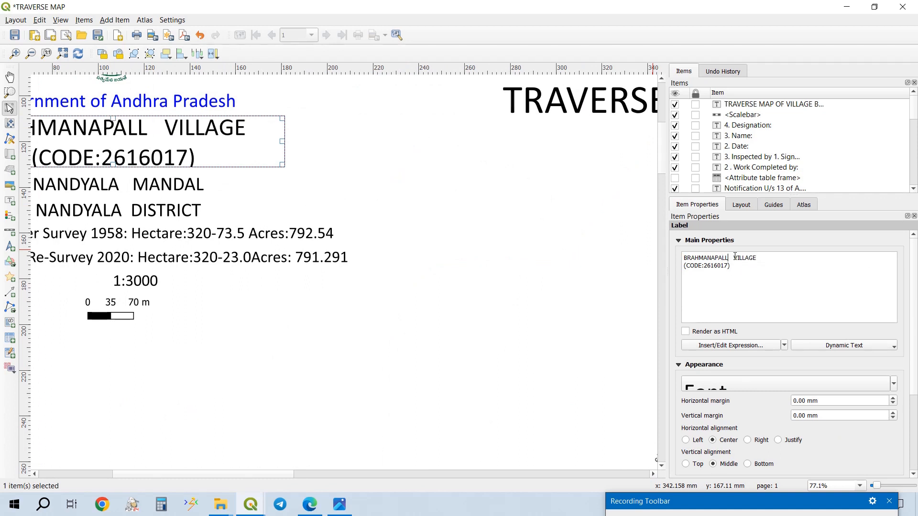
text(LLE)
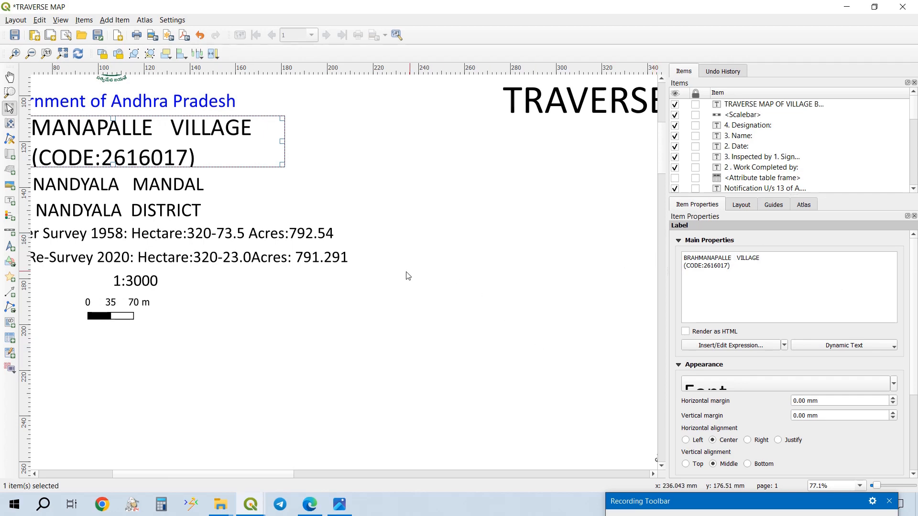
click(349, 265)
- Try a scale of 2500 for the traverse map on the layout
scroll(392, 224, down, 1)
scroll(409, 248, down, 1)
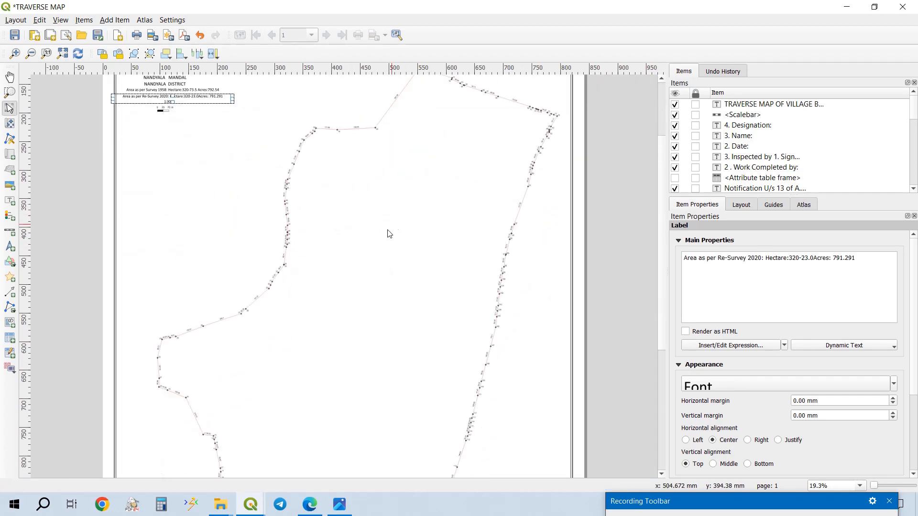
click(411, 243)
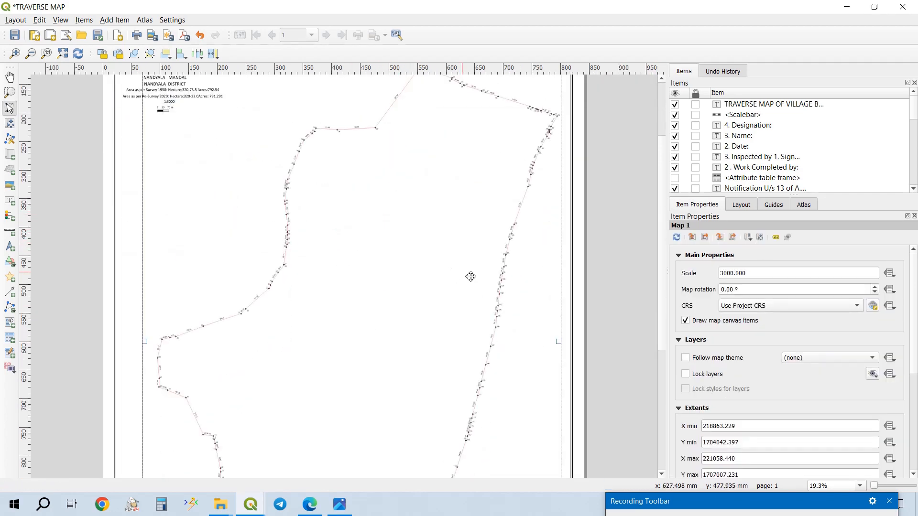
triple_click(779, 274)
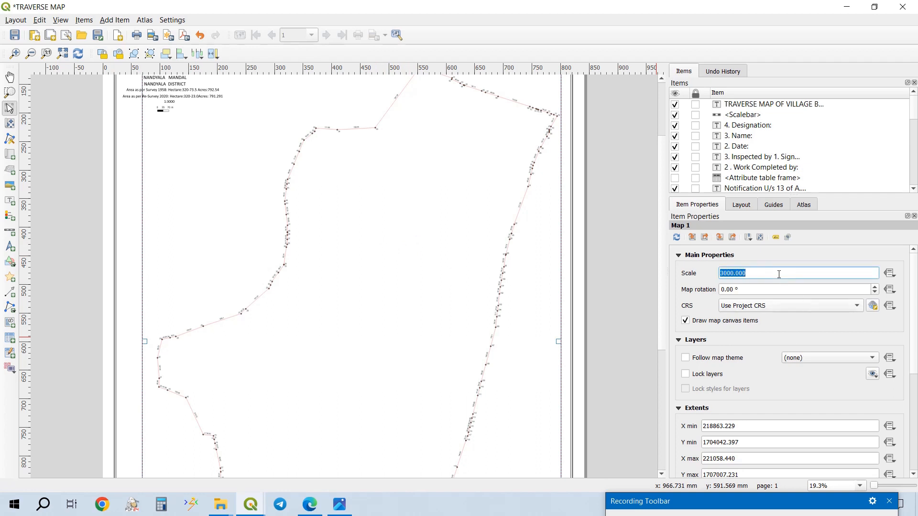
text(2500)
key(Return)
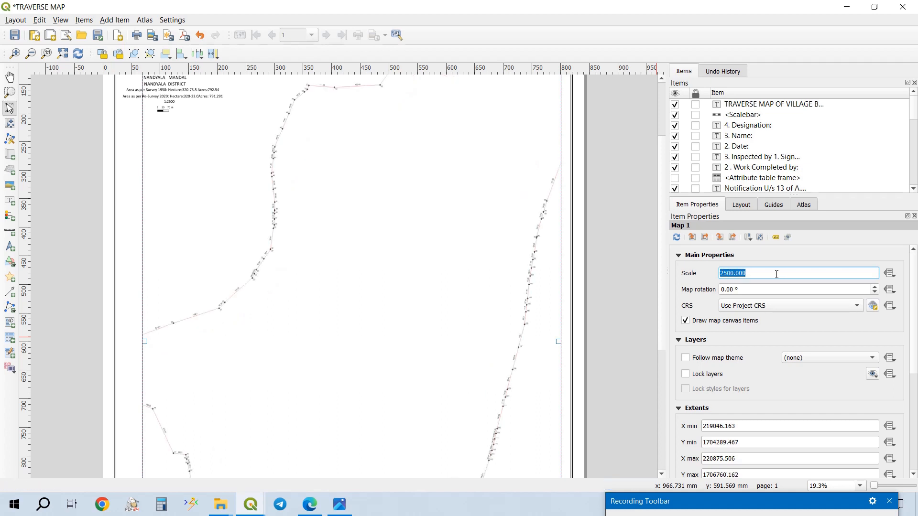
- Set the scale of the traverse map to 4000
text(4000)
key(Return)
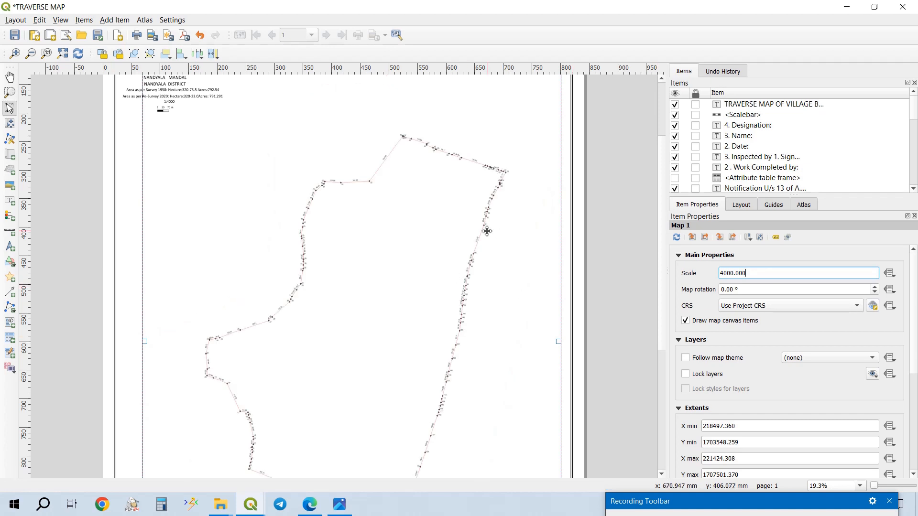
- Move the map content about 88 mm to the left inside its frame with Move item content
scroll(473, 217, down, 4)
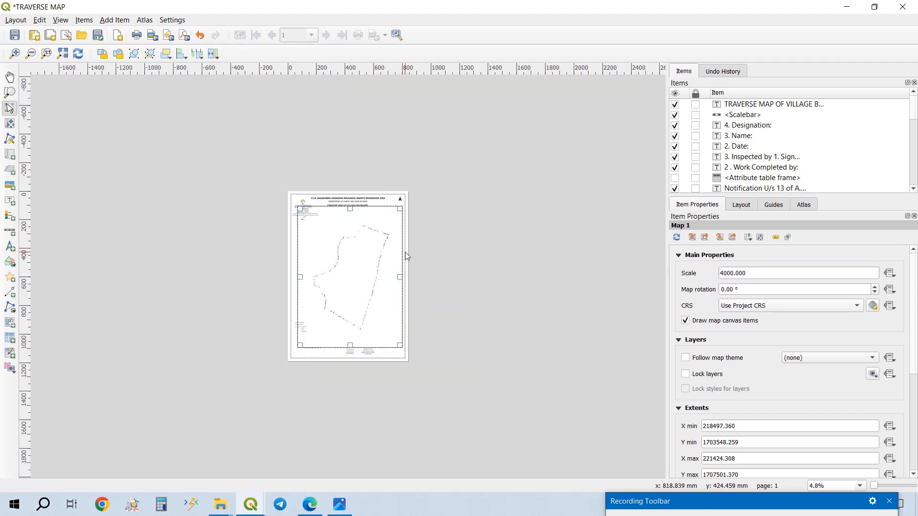
scroll(405, 252, up, 1)
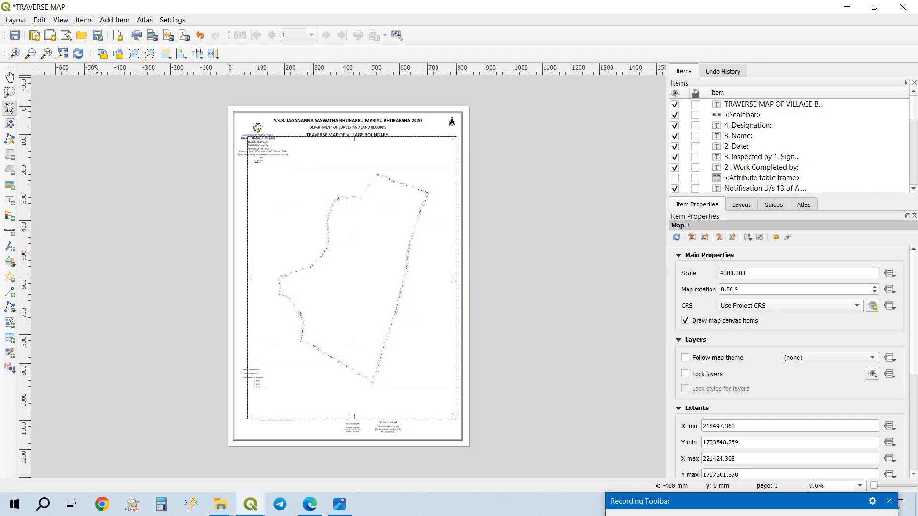
click(10, 123)
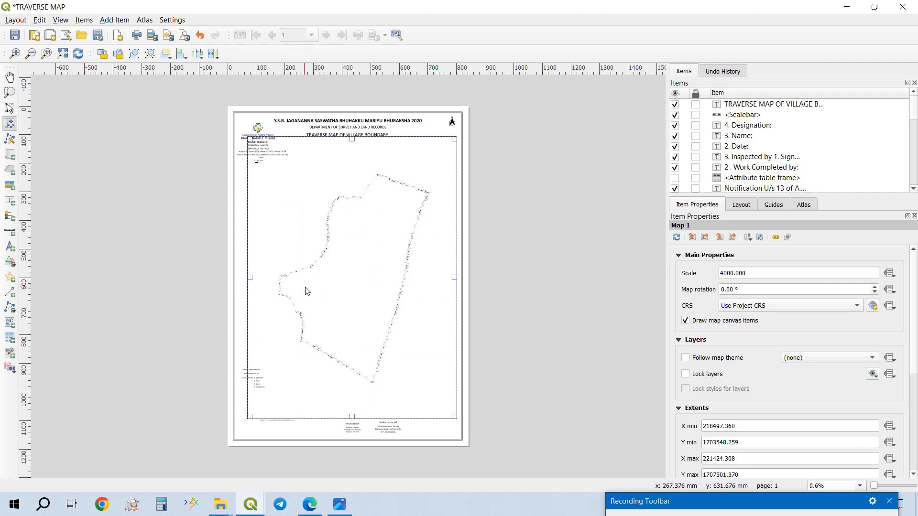
drag(321, 285, 297, 278)
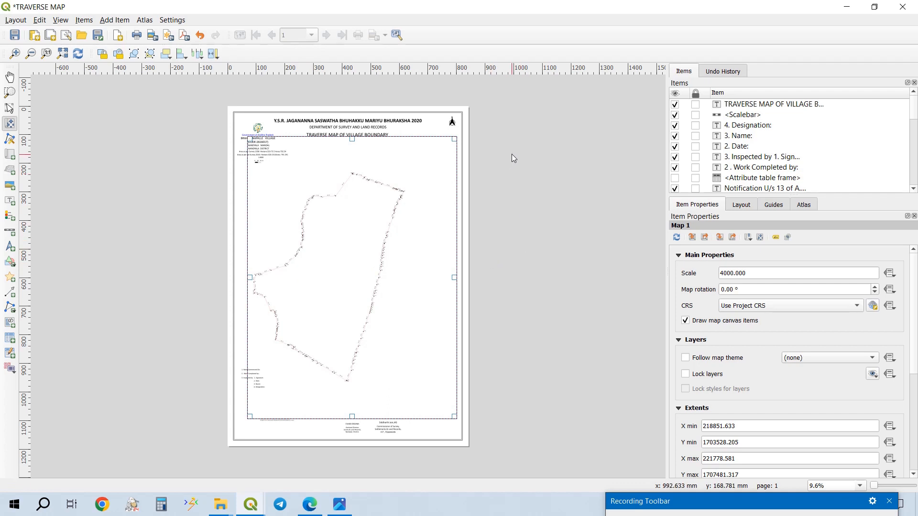
click(125, 21)
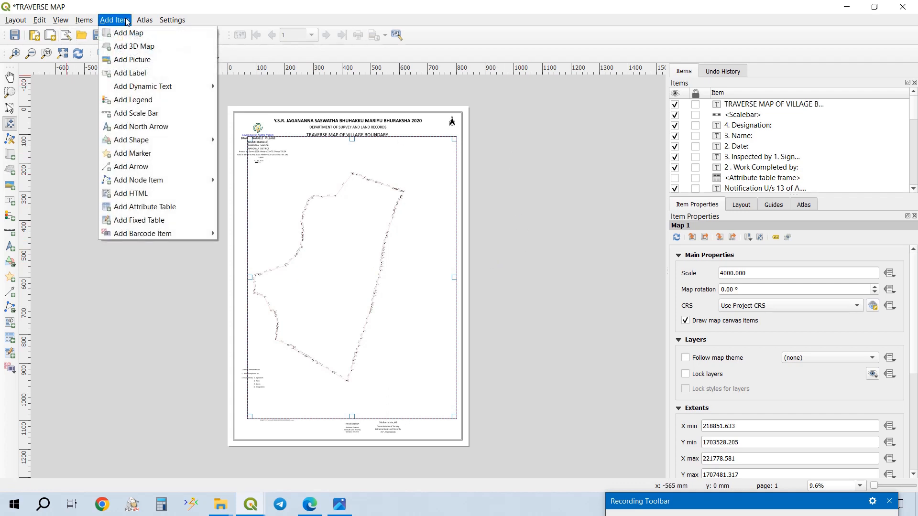
click(127, 80)
drag(549, 173, 578, 216)
key(Delete)
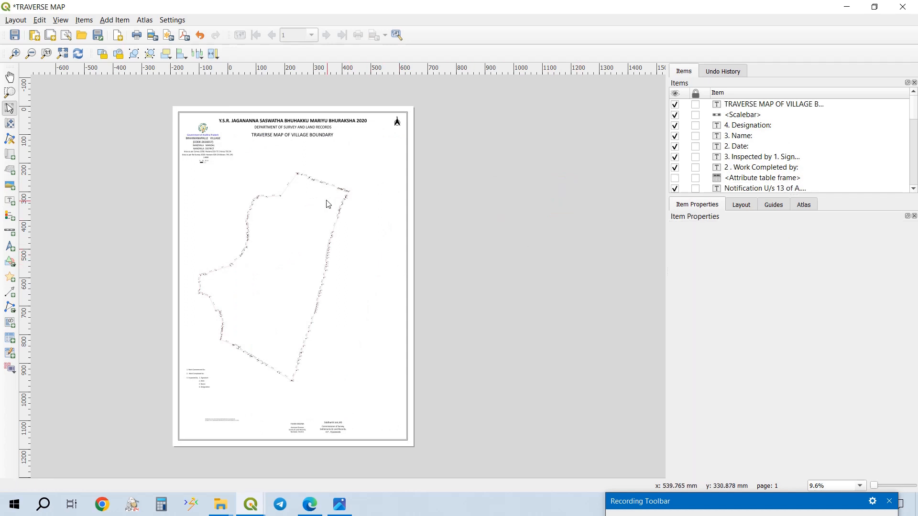
- Add an attribute table about 70 mm wide and 715 mm tall to the right of the traverse boundary on the page
scroll(320, 243, up, 1)
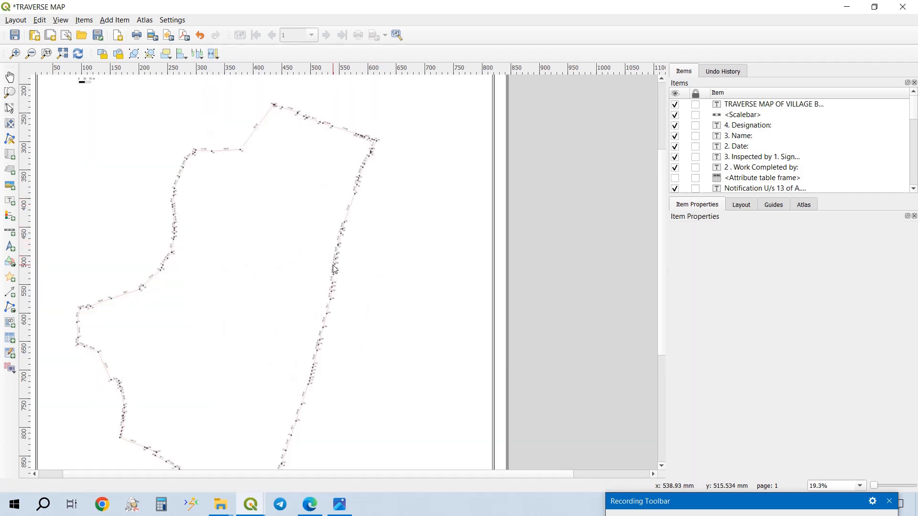
click(115, 20)
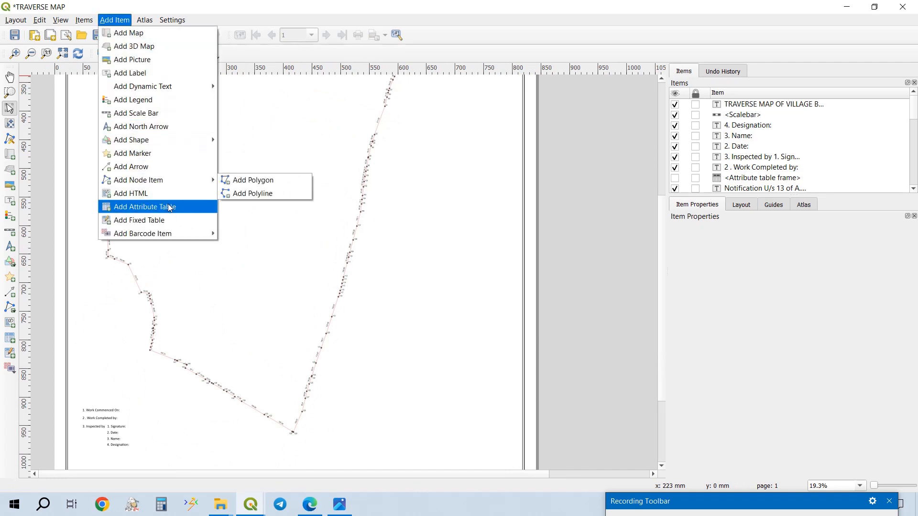
click(153, 206)
drag(412, 161, 406, 137)
scroll(405, 143, down, 1)
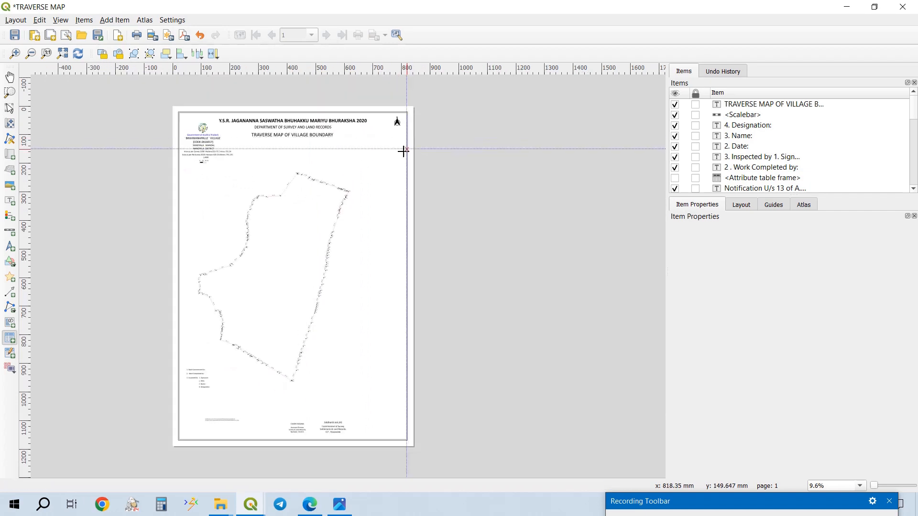
drag(356, 229, 403, 433)
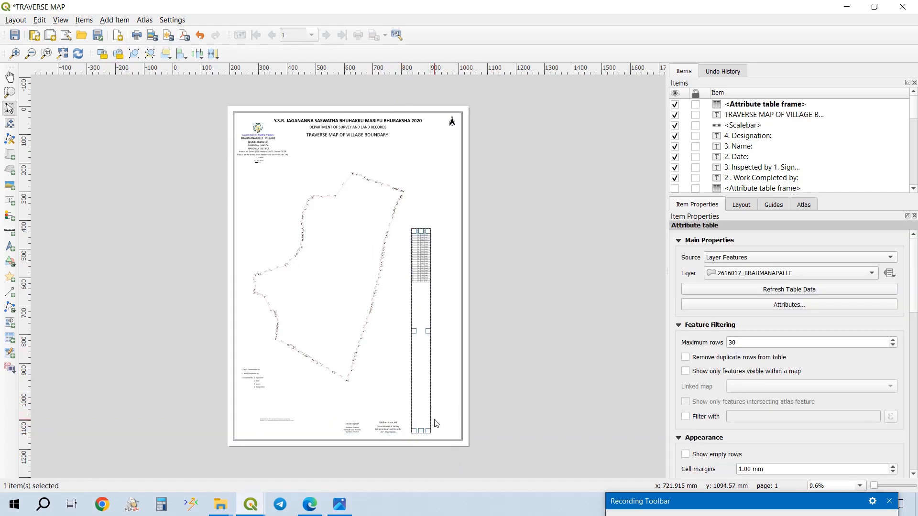
scroll(436, 424, up, 3)
scroll(454, 354, down, 6)
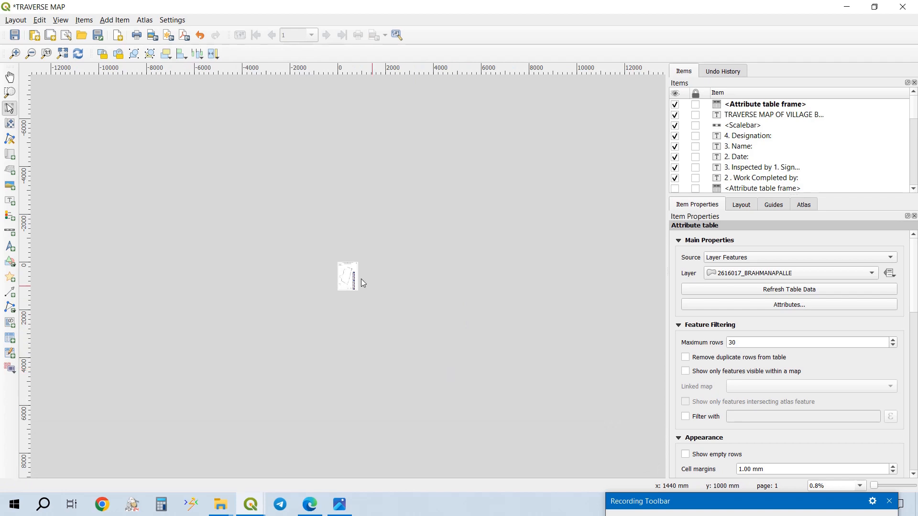
scroll(357, 286, up, 2)
scroll(476, 331, up, 2)
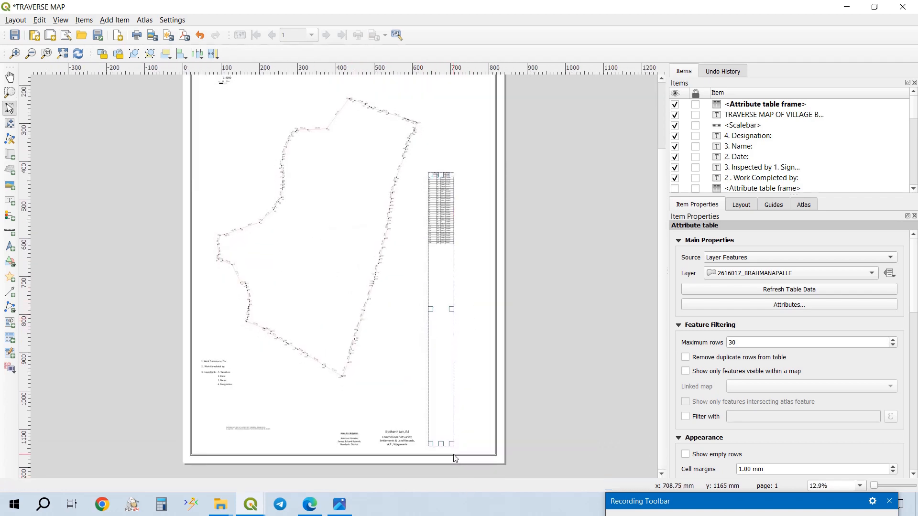
- Set the attribute table's source layer to TRAVERSE VERTICES
drag(450, 445, 489, 446)
scroll(415, 193, up, 3)
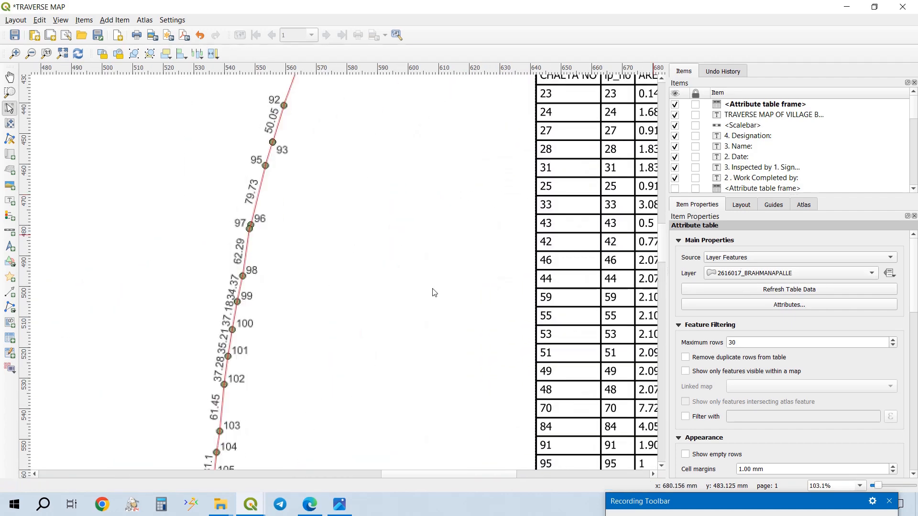
scroll(438, 277, right, 5)
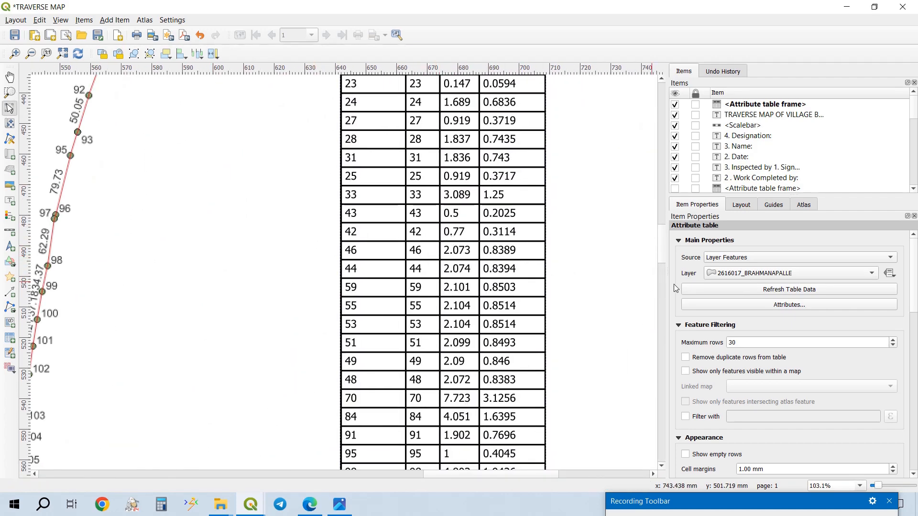
click(753, 273)
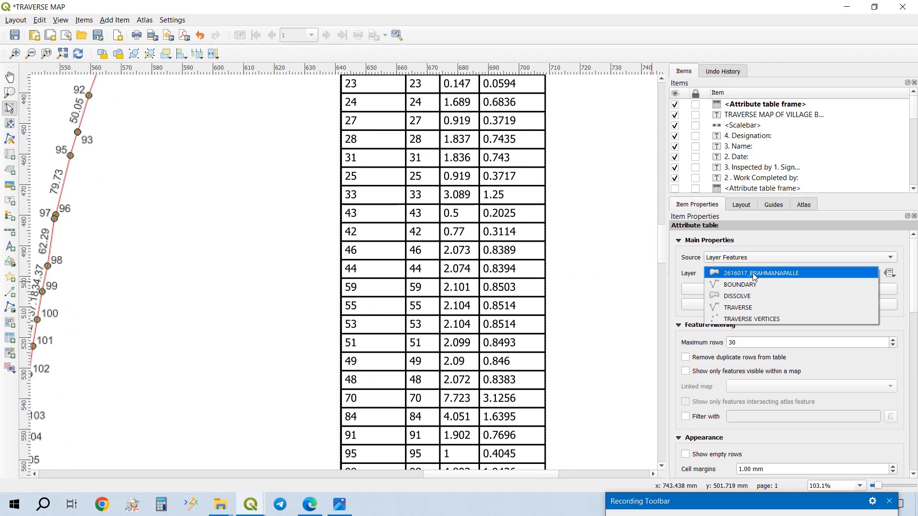
key(Escape)
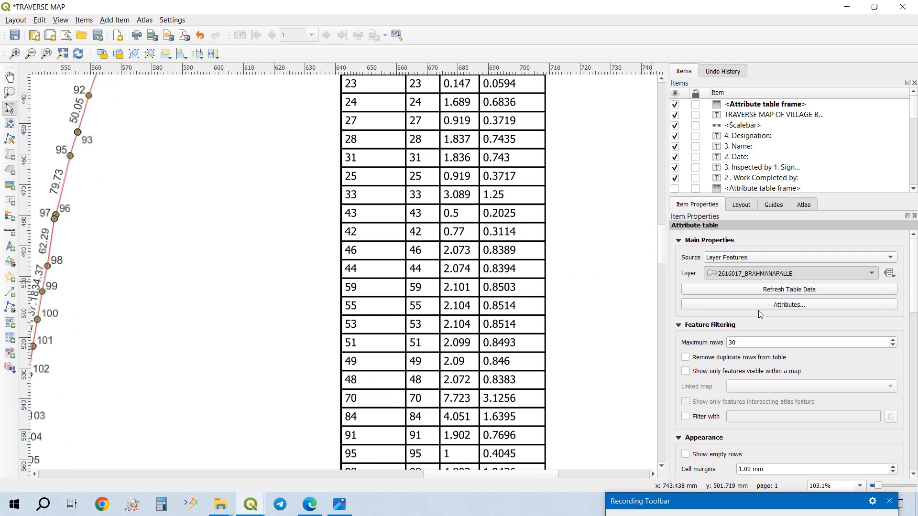
- Remove the table columns from CHALTA NO through angle, keeping only POINT ID, EASTING, NORTHING, LATITUDE and LONGITUDE
click(782, 306)
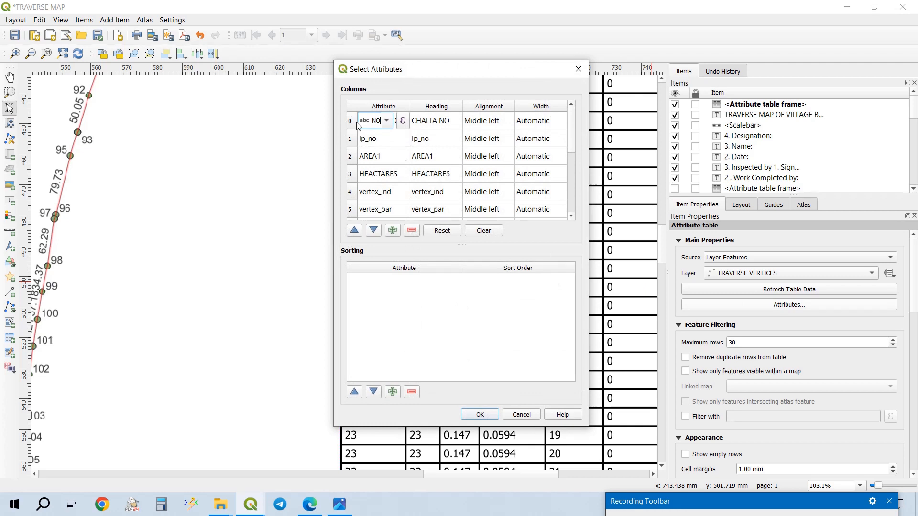
mouse_move(358, 125)
mouse_down()
mouse_move(361, 225)
mouse_move(364, 131)
mouse_up()
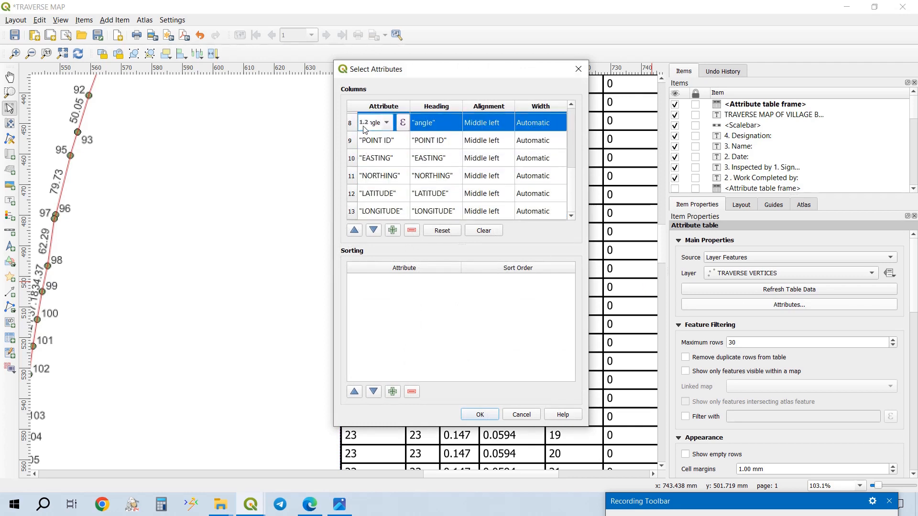
click(416, 231)
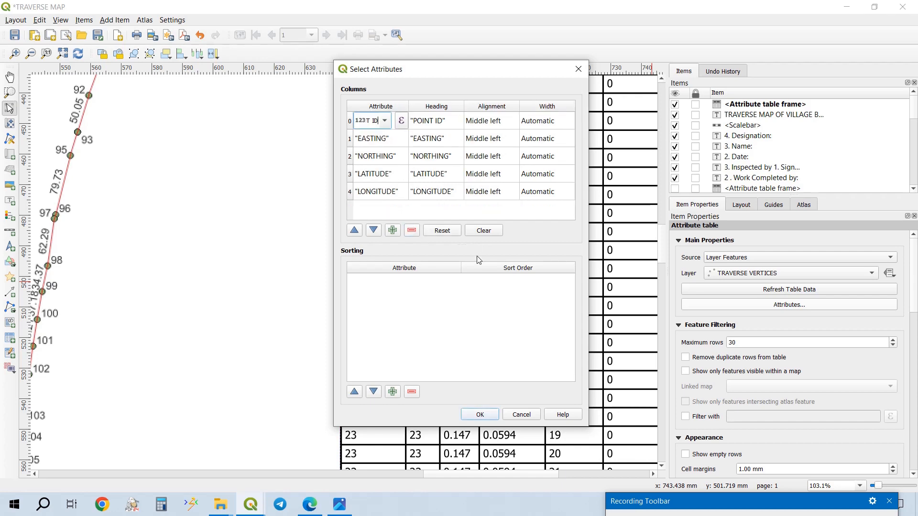
click(486, 415)
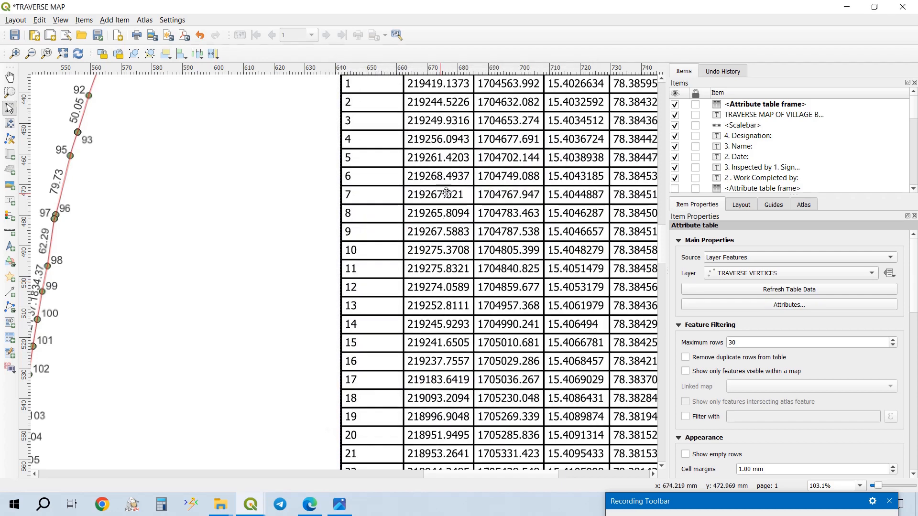
- Nudge the attribute table about 63 mm to the right until its right edge meets the page's inner border
drag(515, 192, 362, 175)
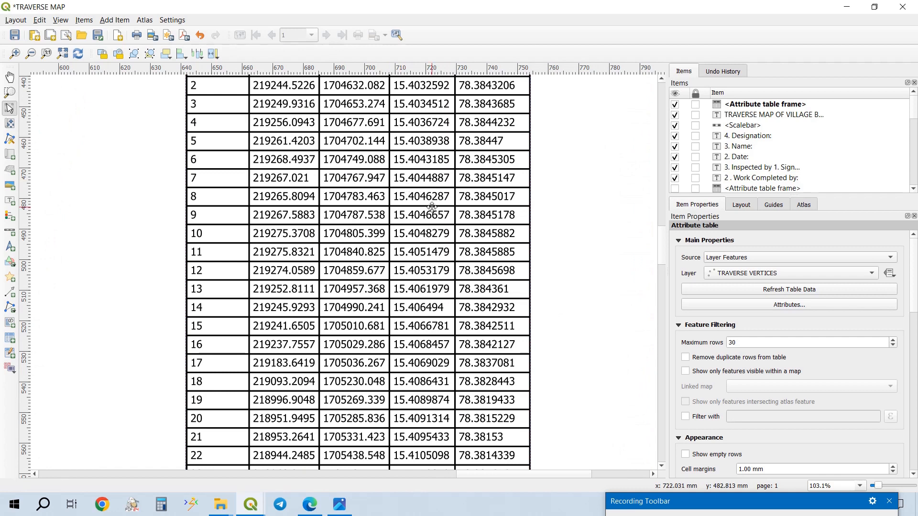
scroll(469, 253, down, 1)
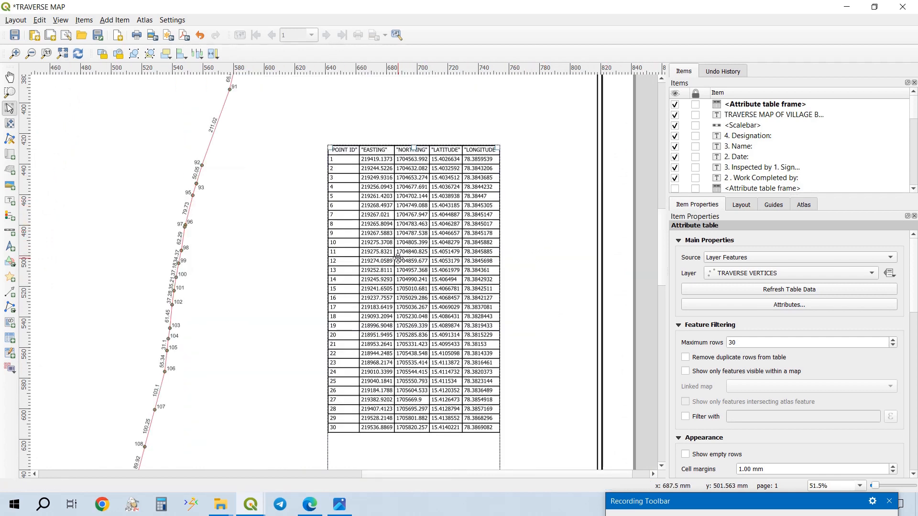
key(Right)
key(Right)
key(Right)
key(Right)
key(Right)
key(Right)
key(Right)
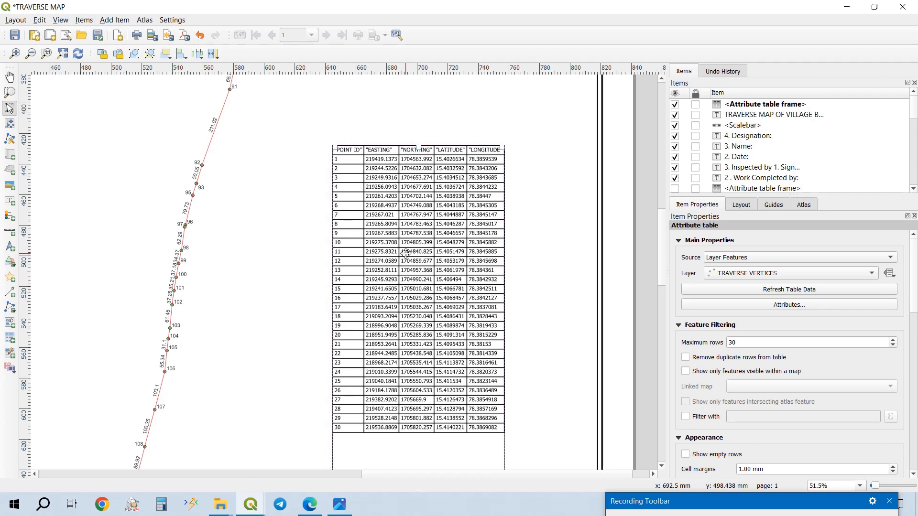
key(Right)
key(Right)
key(Right)
key(Right)
key(Right)
key(Right)
key(Right)
key(Right)
key(Right)
key(Right)
key(Right)
key(Right)
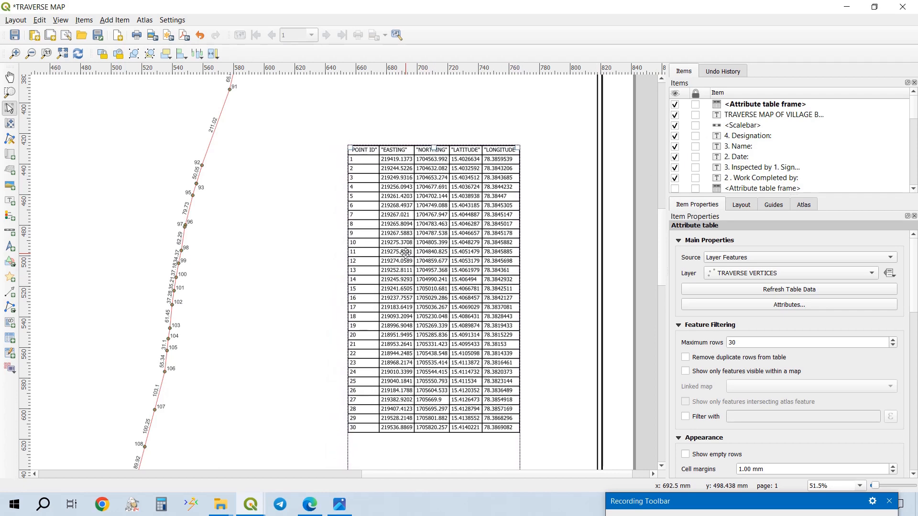
key(Right)
key(Right)
key(Right)
key(Right)
key(Right)
key(Right)
key(Right)
key(Right)
key(Right)
key(Right)
key(Right)
key(Right)
key(Right)
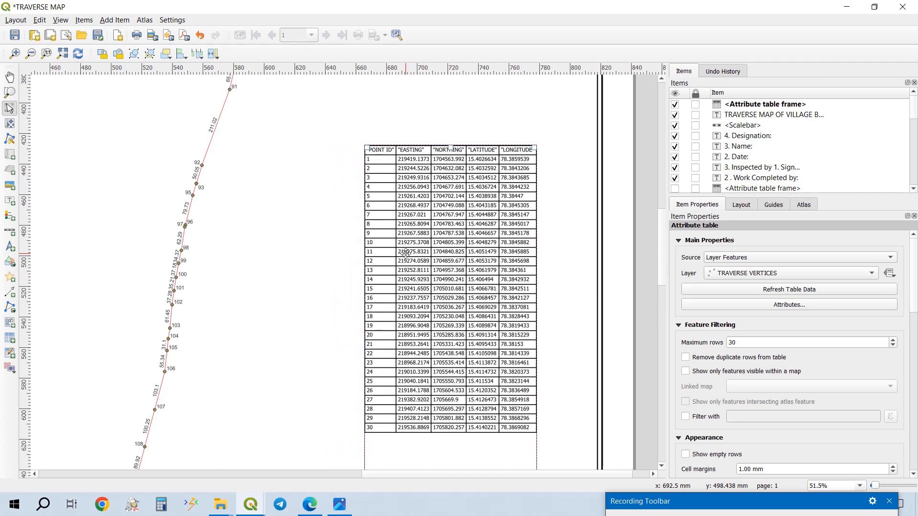
key(Right)
key(Right)
key(Right)
key(Right)
key(Right)
key(Right)
key(Right)
key(Right)
key(Right)
key(Right)
key(Right)
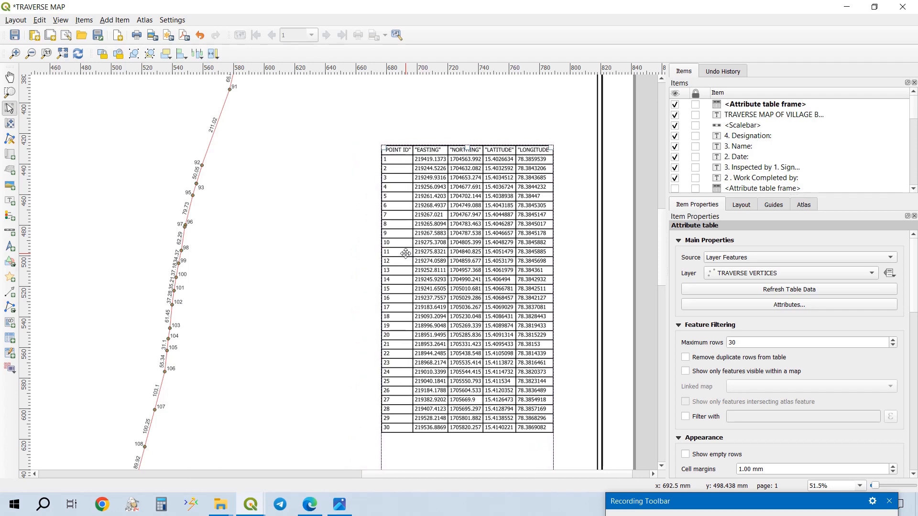
key(Right)
key(Right)
key(Right)
key(Right)
key(Right)
key(Right)
key(Right)
key(Right)
key(Right)
key(Right)
key(Right)
key(Right)
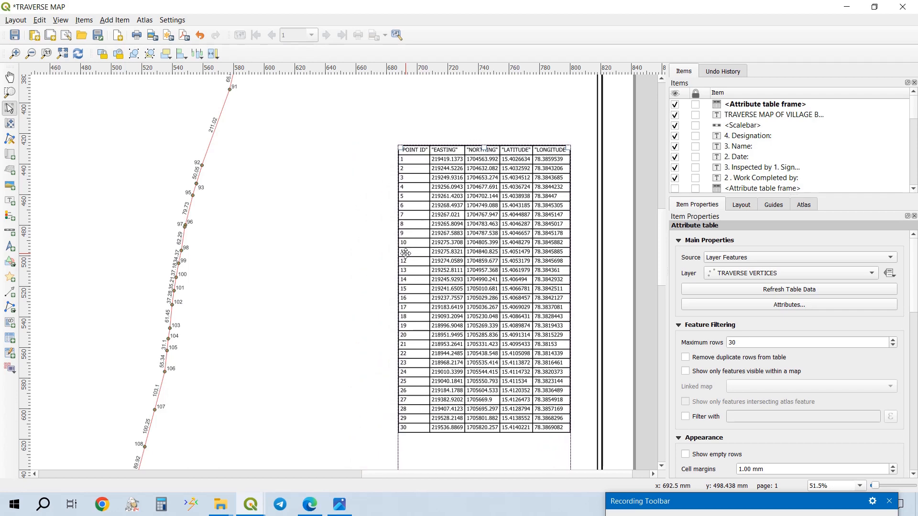
key(Right)
key(Right)
key(Right)
key(Right)
key(Right)
key(Right)
key(Right)
key(Right)
key(Right)
key(Right)
key(Right)
key(Right)
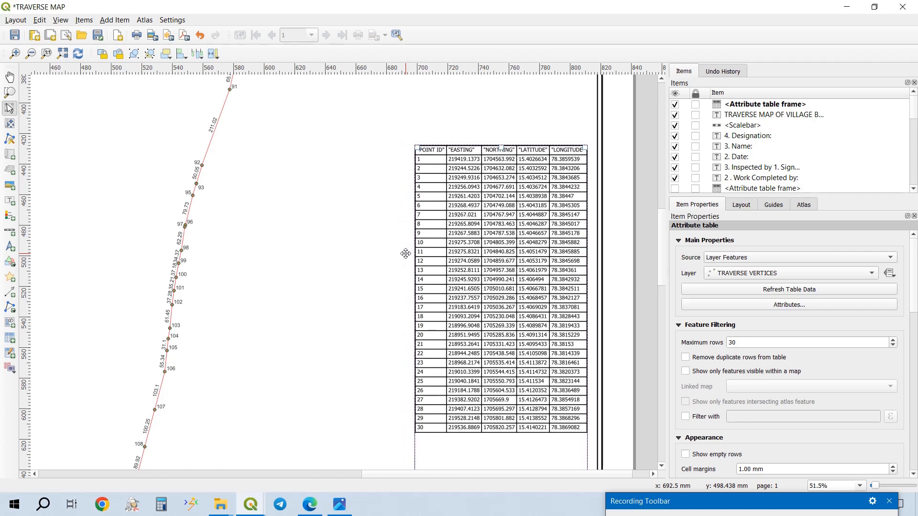
key(Right)
key(Right)
key(Right)
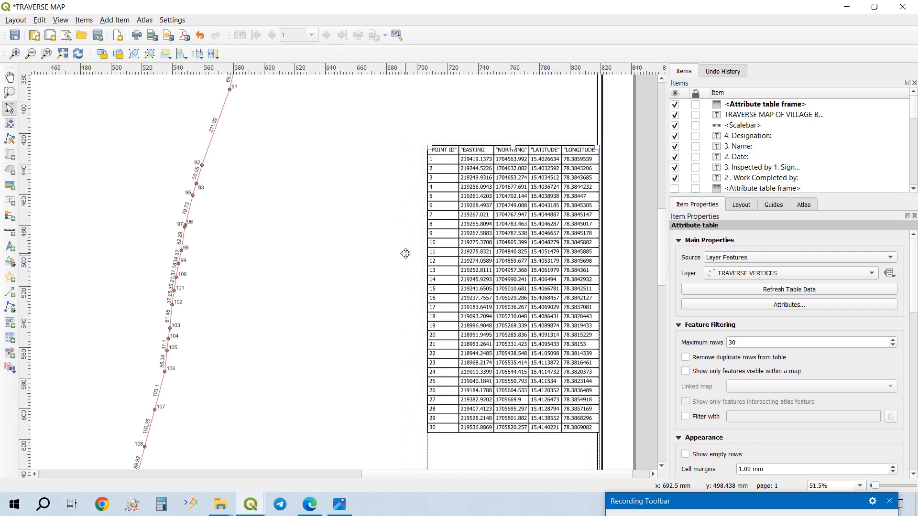
key(Left)
key(Left)
key(Left)
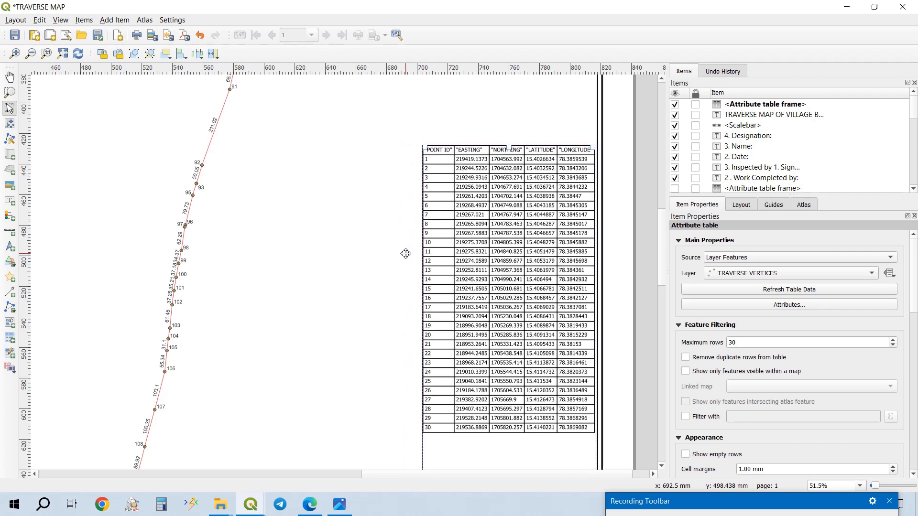
key(Right)
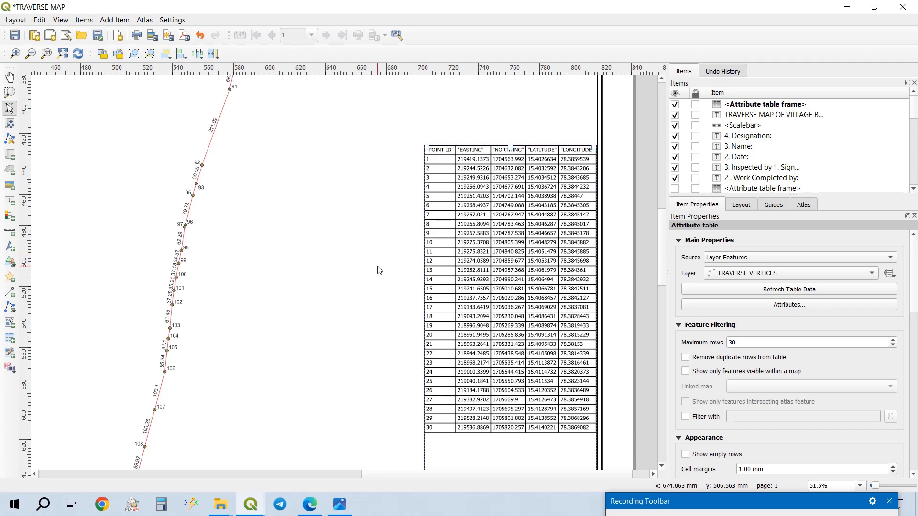
- Set the attribute table's maximum rows to 200
scroll(431, 263, down, 5)
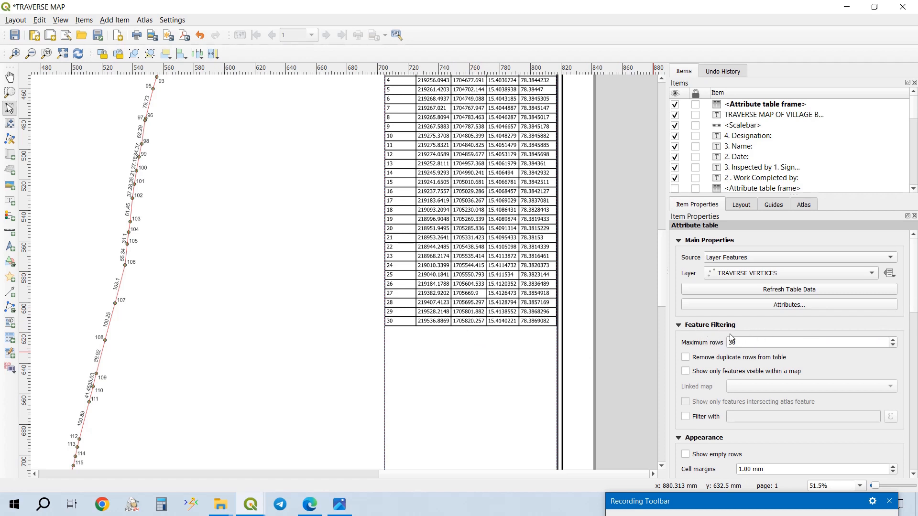
double_click(742, 344)
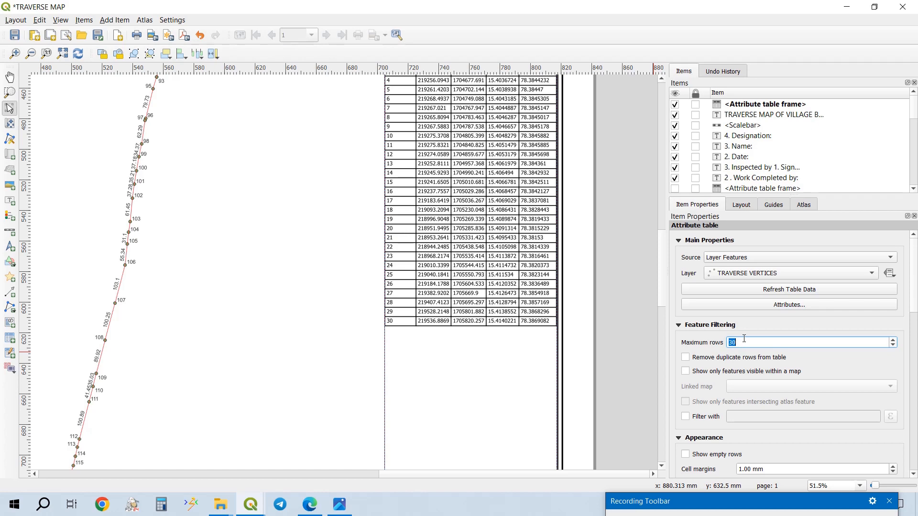
text(200)
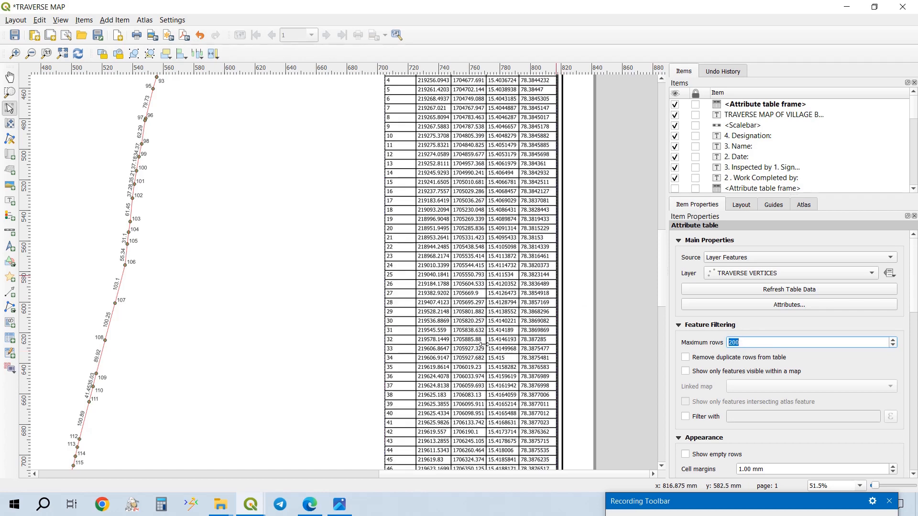
- Extend the bottom of the attribute table frame down about 23 mm and nudge the table up slightly inside the inner border
scroll(495, 253, down, 2)
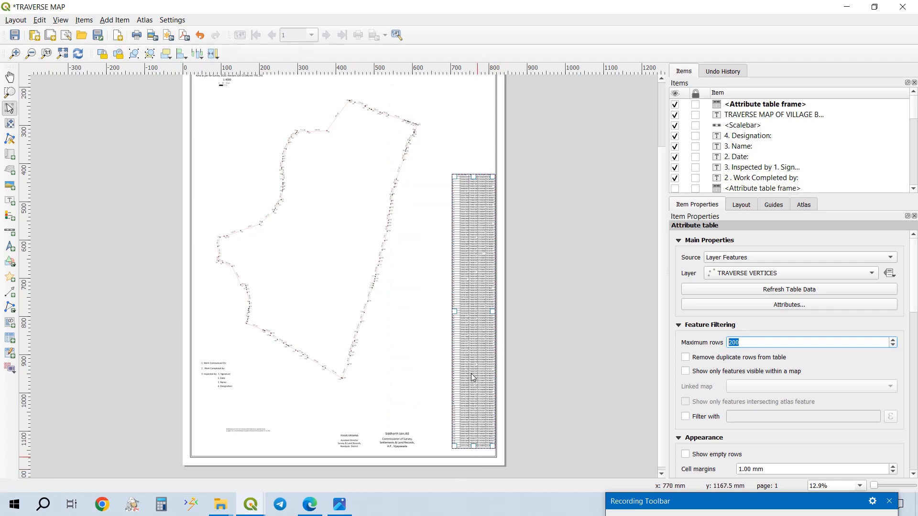
scroll(471, 374, up, 2)
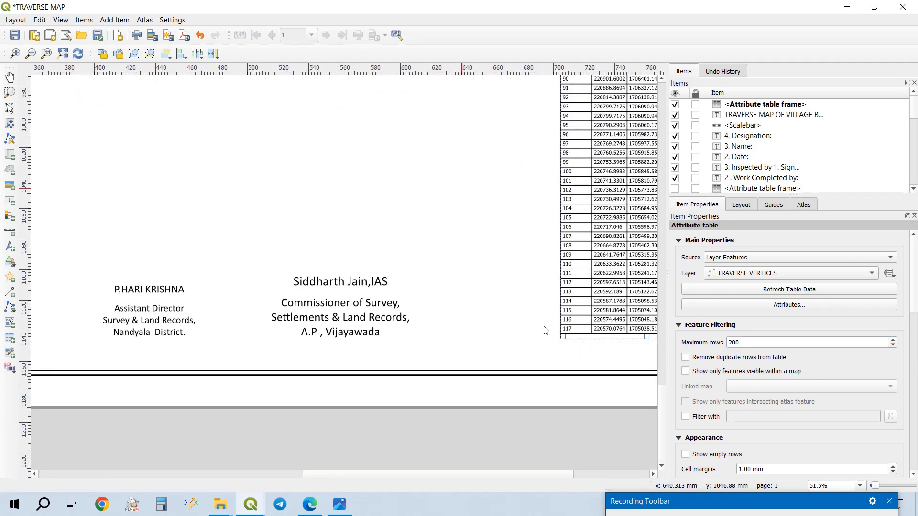
drag(540, 310, 539, 310)
drag(575, 352, 557, 341)
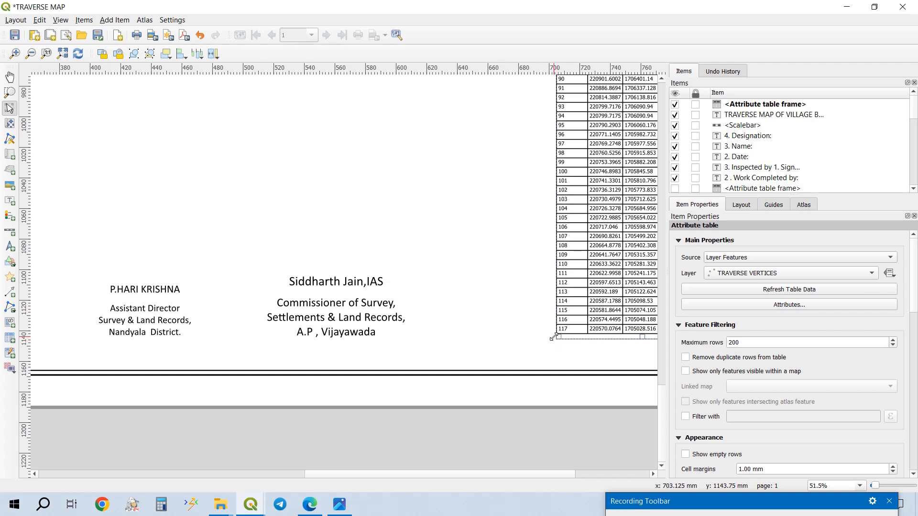
drag(557, 345, 557, 376)
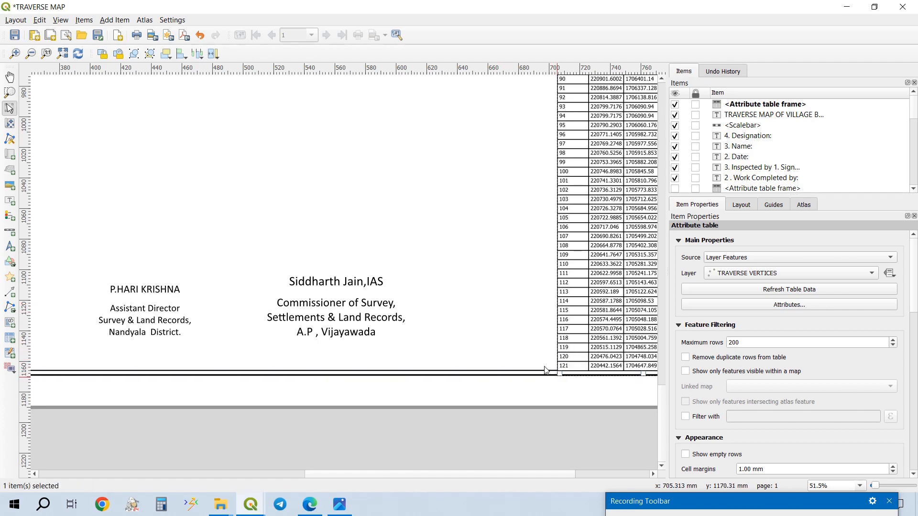
key(Up)
key(Up)
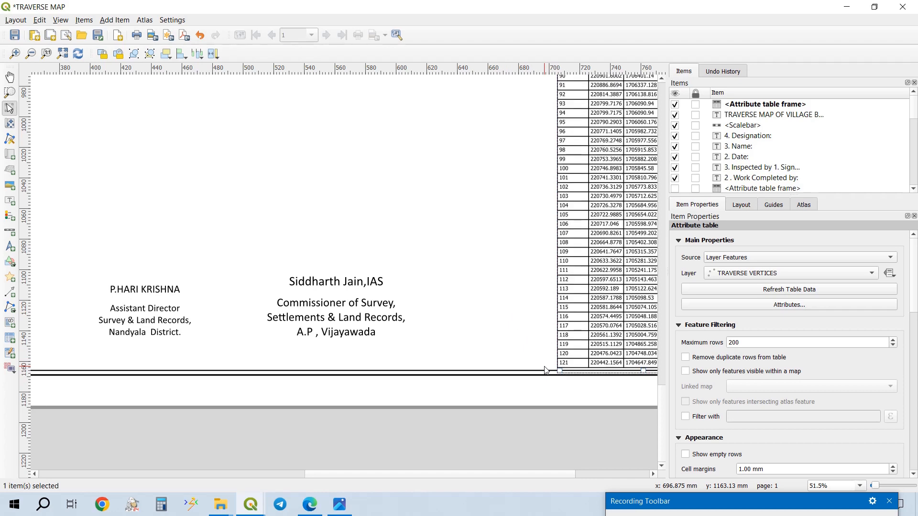
- Extend the top of the attribute table frame up about 195 mm, level with the top of the traverse boundary
scroll(535, 241, down, 1)
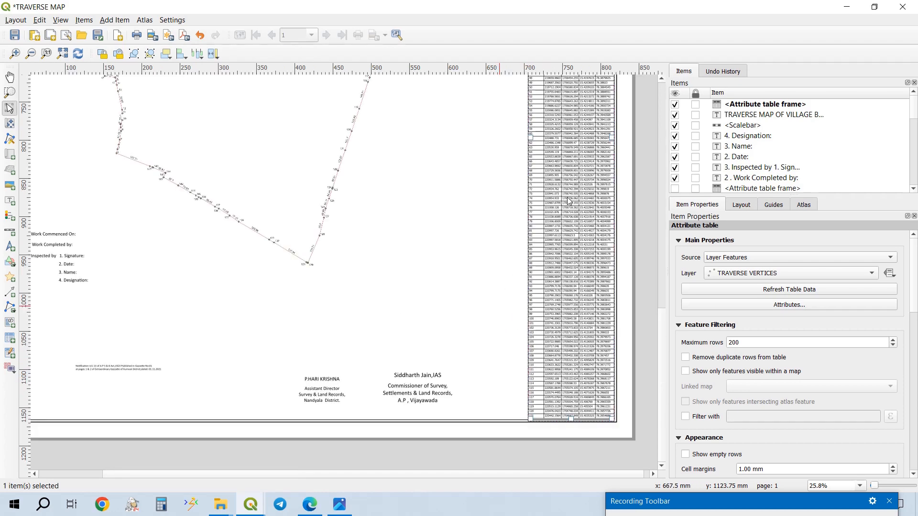
scroll(538, 157, down, 1)
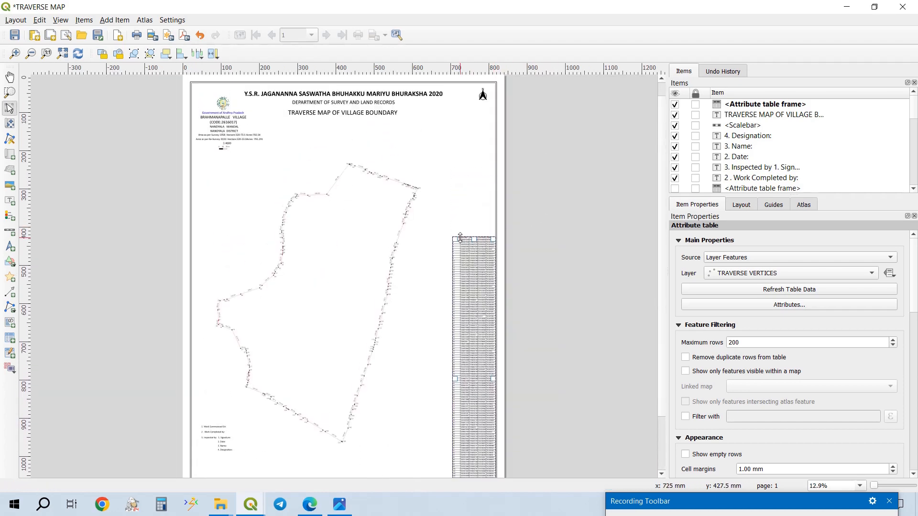
drag(453, 236, 450, 163)
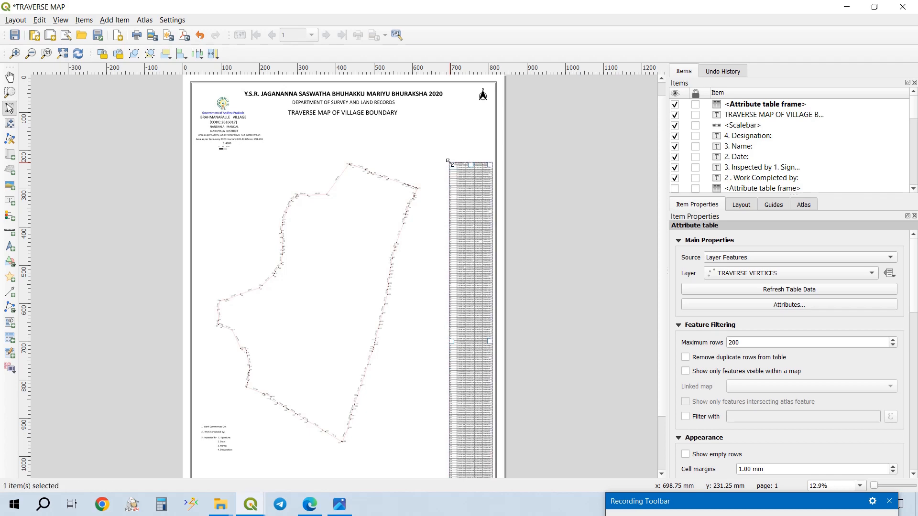
drag(551, 340, 543, 227)
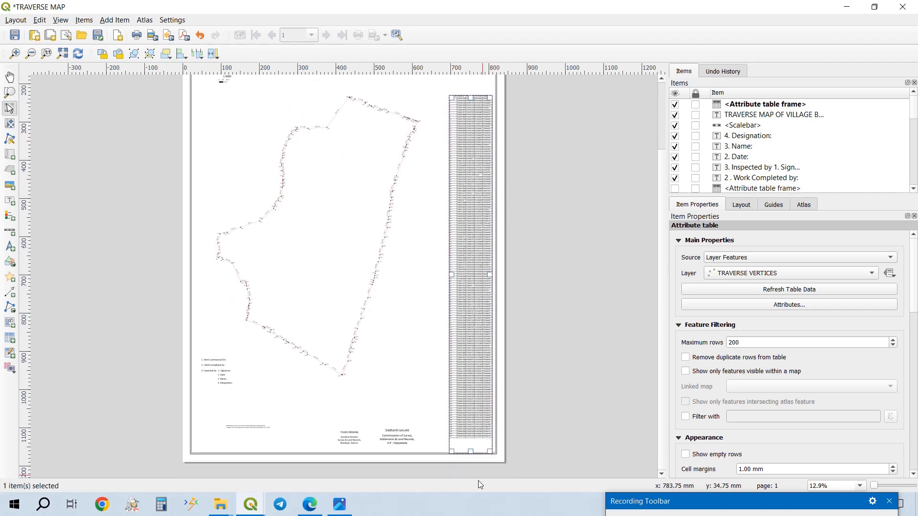
scroll(469, 448, up, 1)
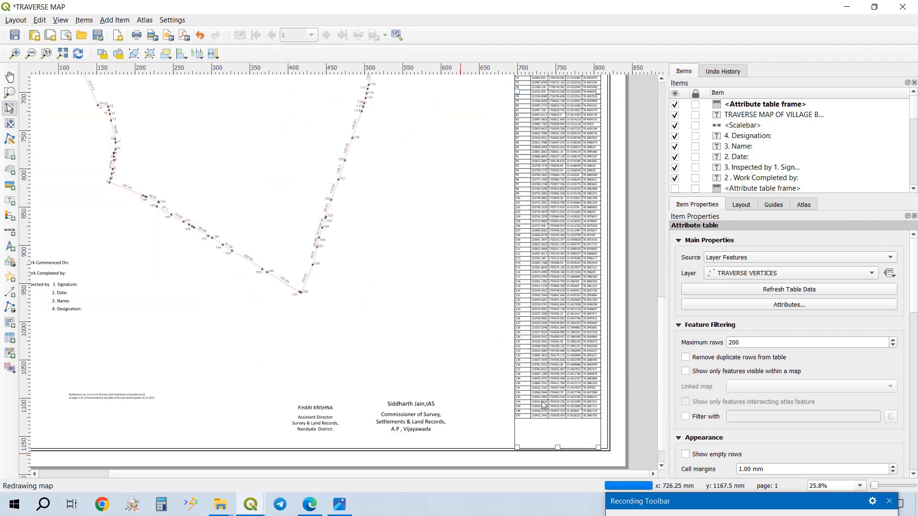
scroll(544, 405, up, 1)
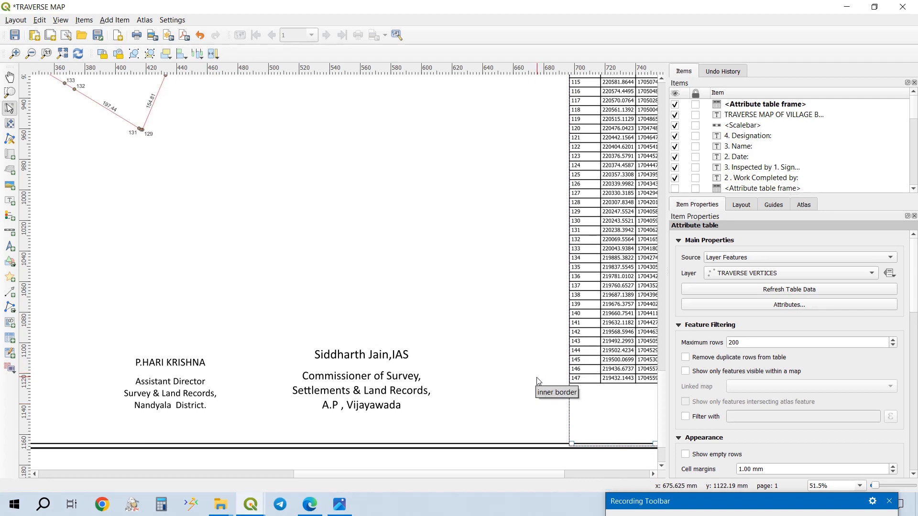
scroll(521, 268, down, 1)
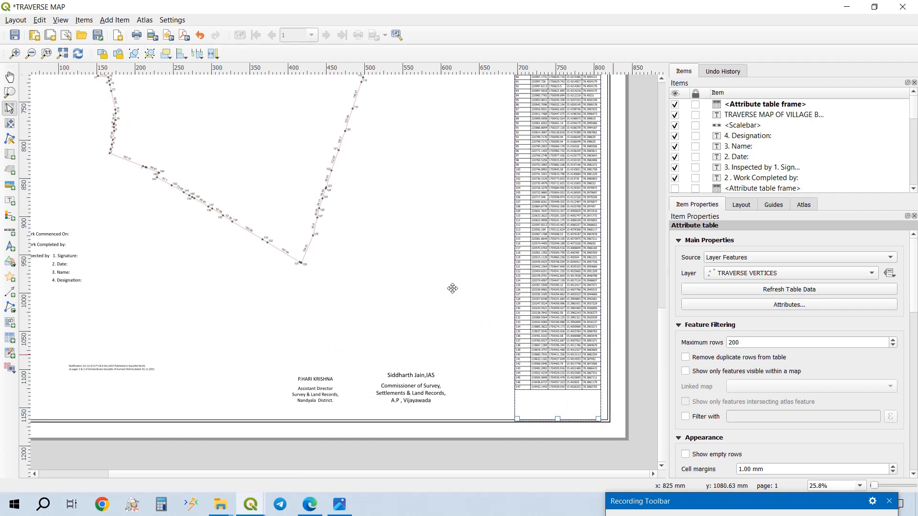
scroll(408, 274, down, 1)
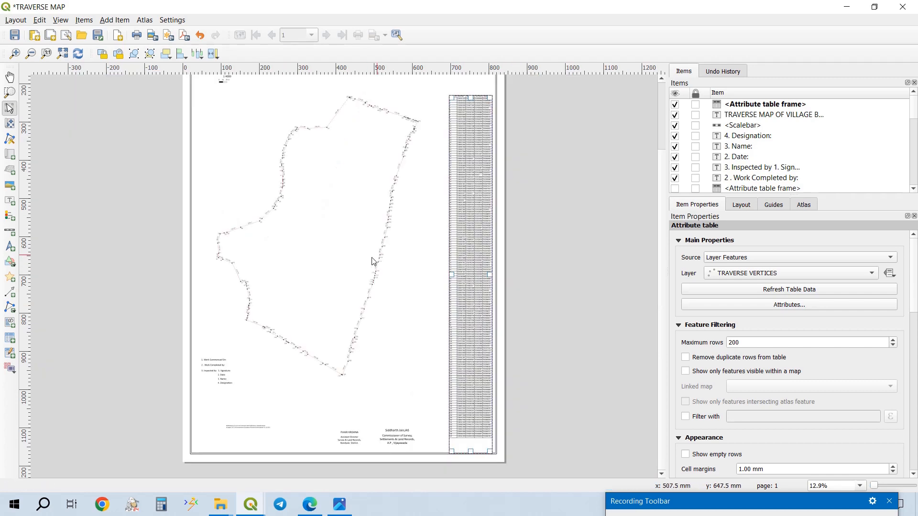
- Add one A0 portrait page at the end of the layout
click(16, 21)
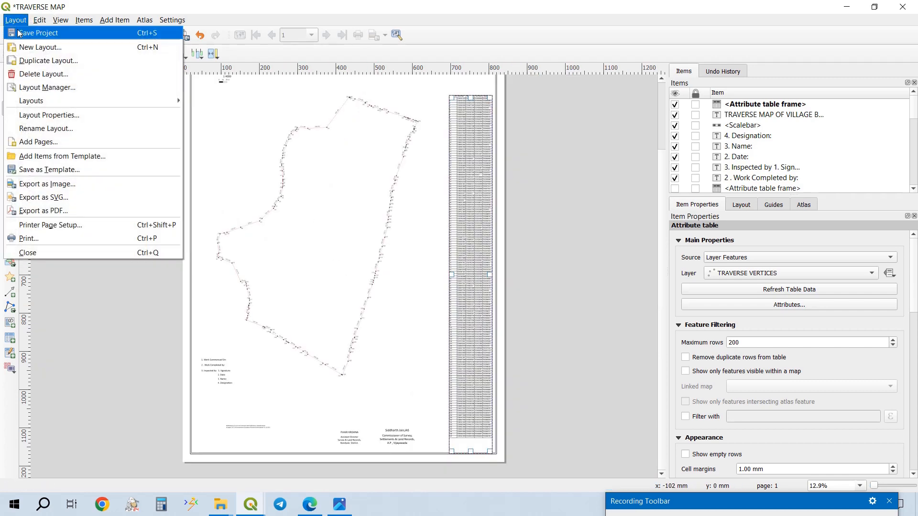
click(39, 142)
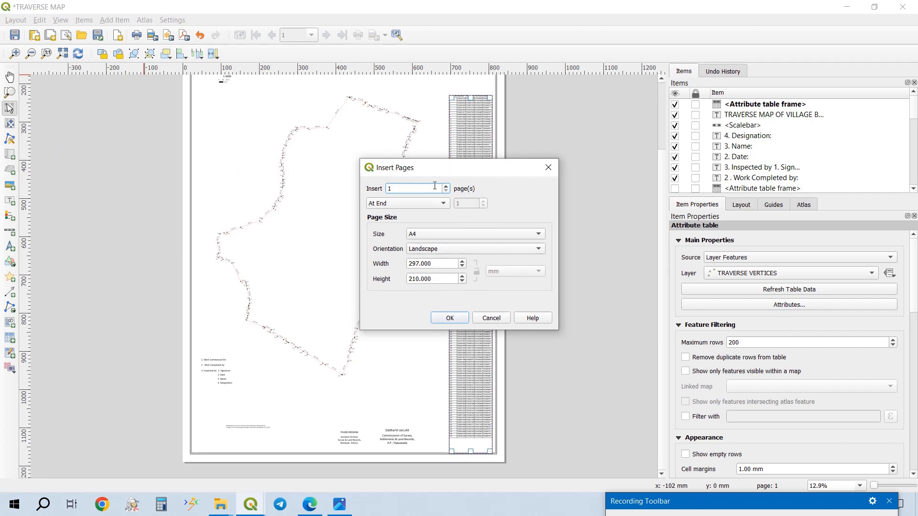
click(430, 235)
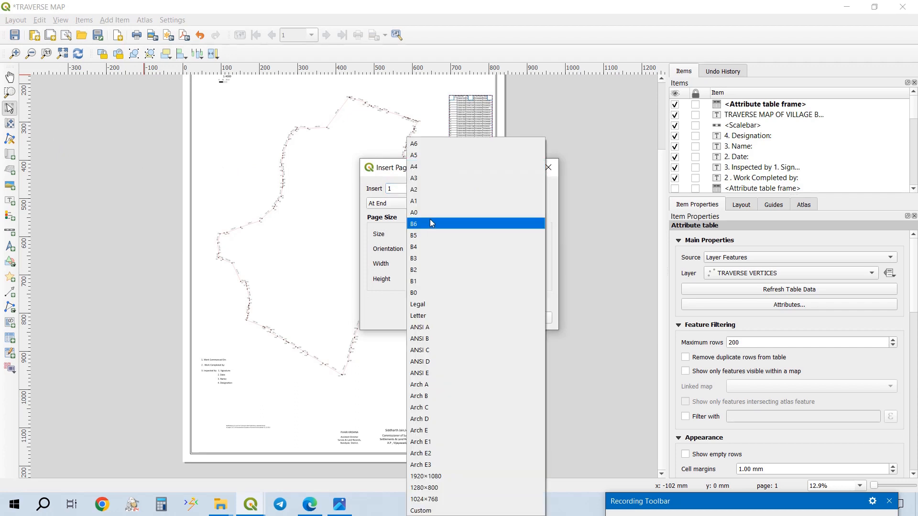
click(429, 216)
click(431, 249)
click(431, 241)
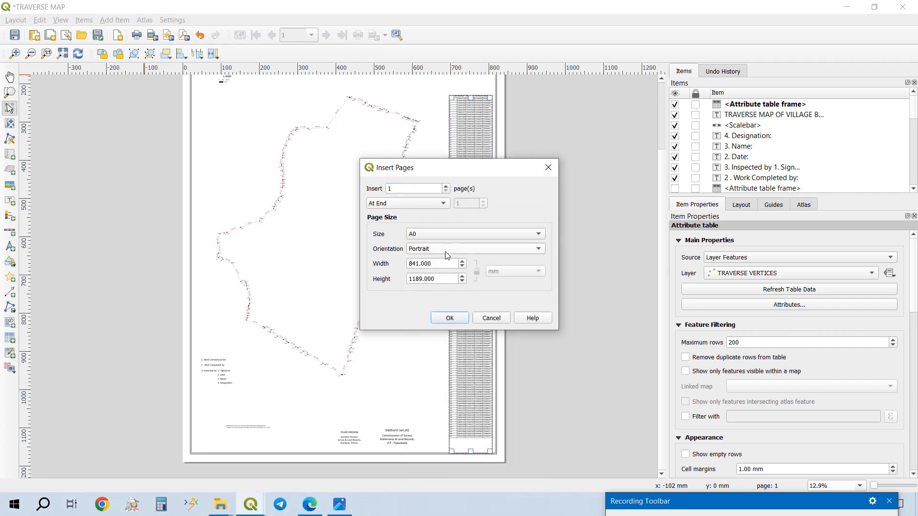
click(450, 317)
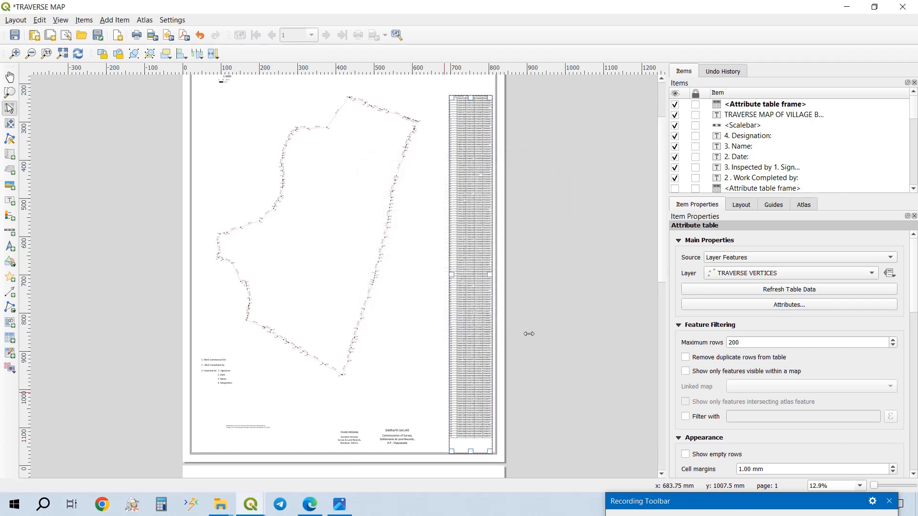
- Shorten the attribute table frame to about 415 mm high and place it near the top of the second page
scroll(363, 407, down, 1)
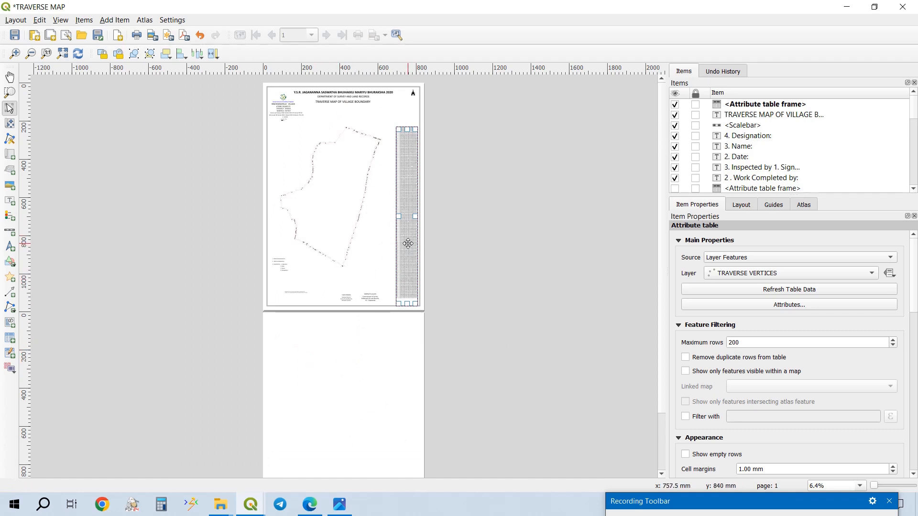
drag(408, 242, 325, 345)
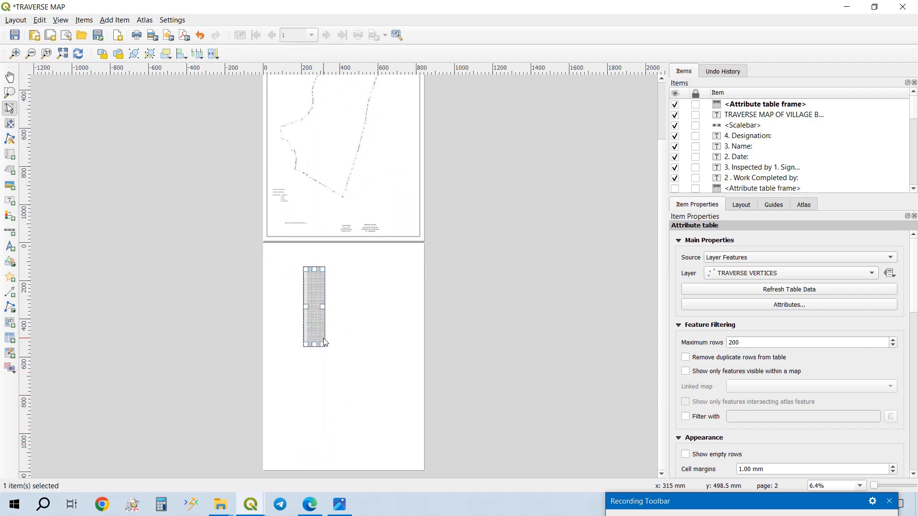
scroll(327, 319, up, 2)
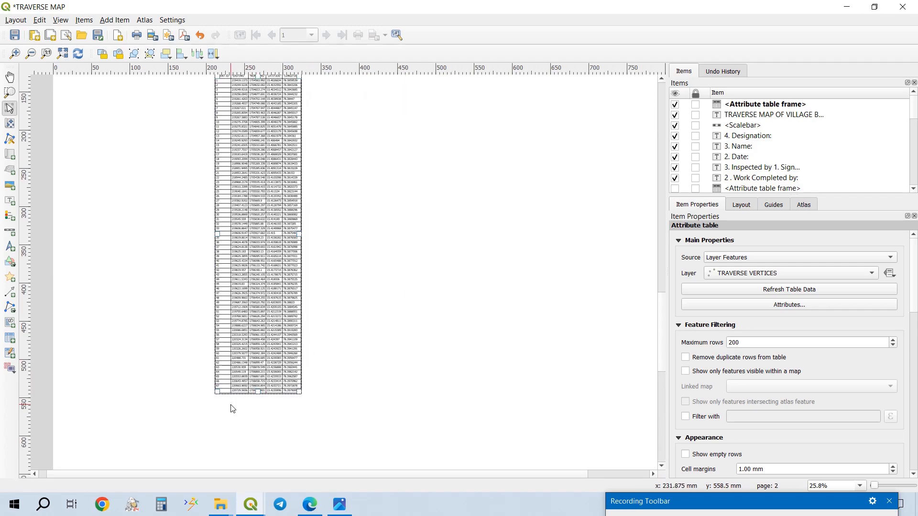
- Add a second frame to the attribute table and place it to the right of the first one on the second page
scroll(228, 404, up, 1)
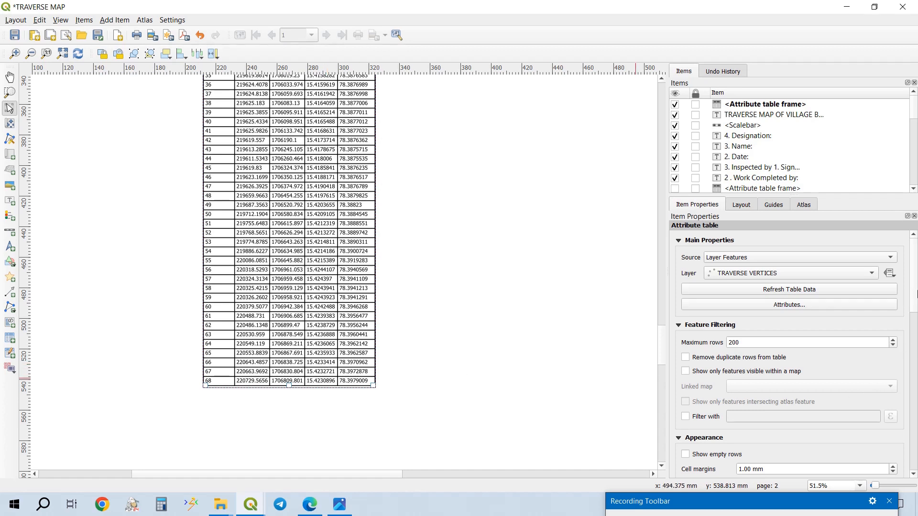
drag(916, 314, 916, 459)
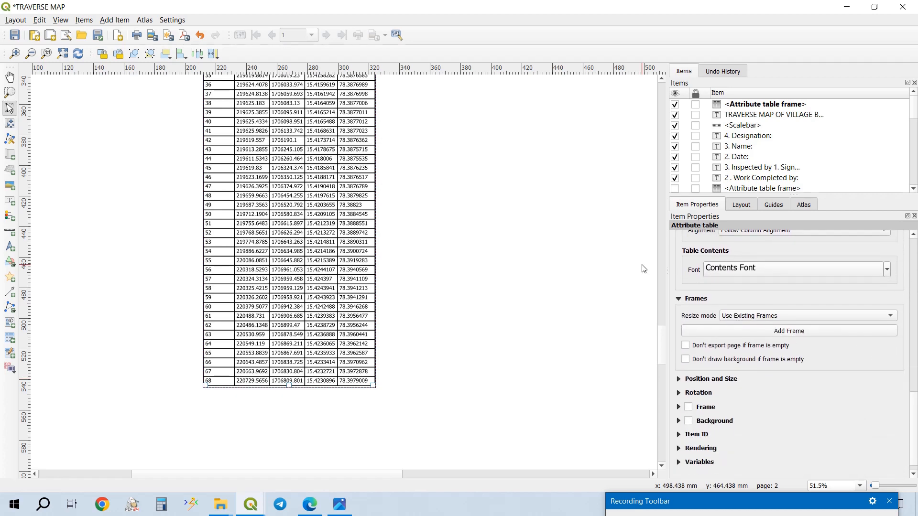
click(750, 332)
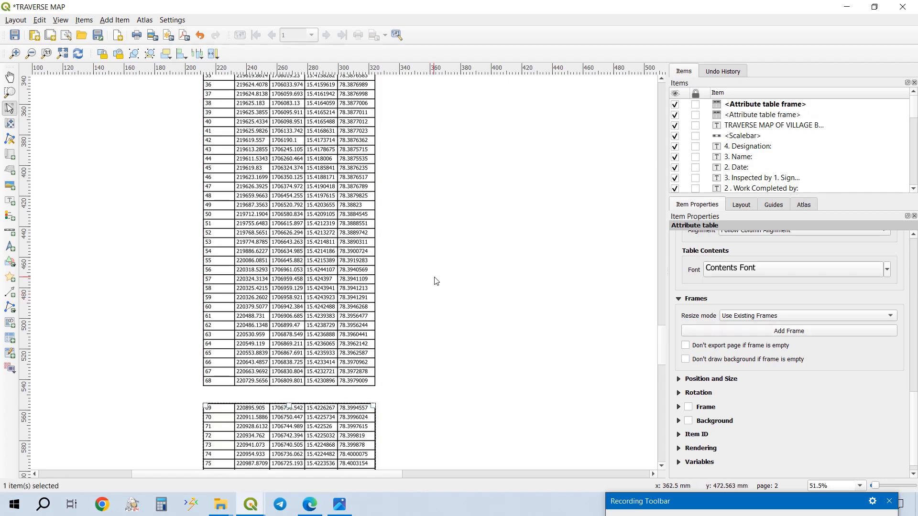
scroll(441, 318, down, 1)
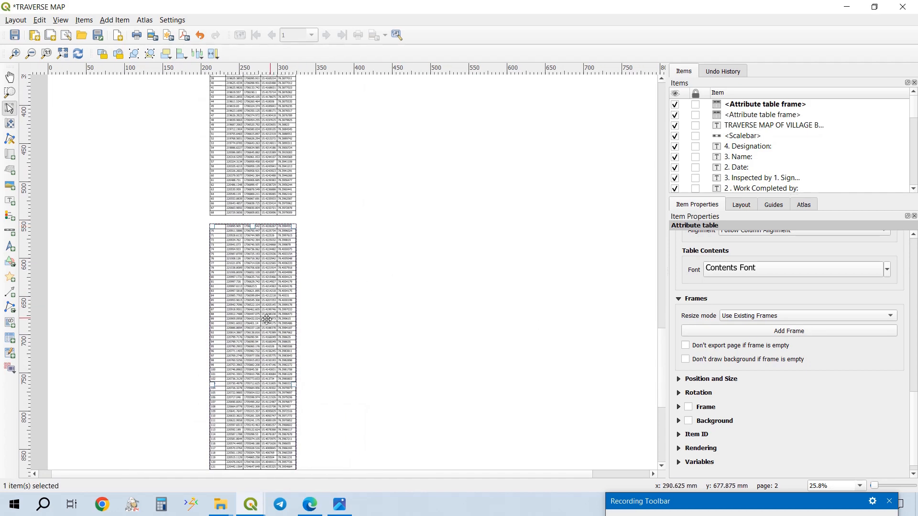
drag(266, 320, 390, 274)
scroll(347, 402, up, 3)
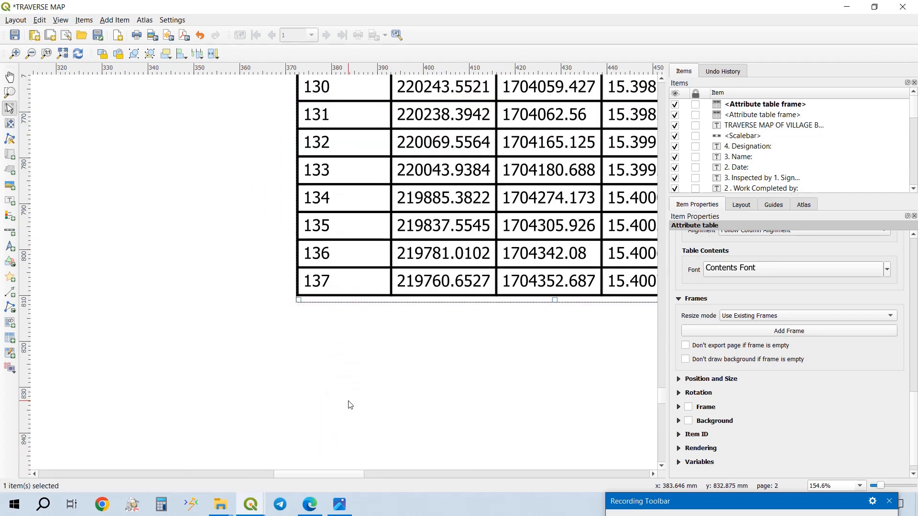
scroll(306, 335, down, 2)
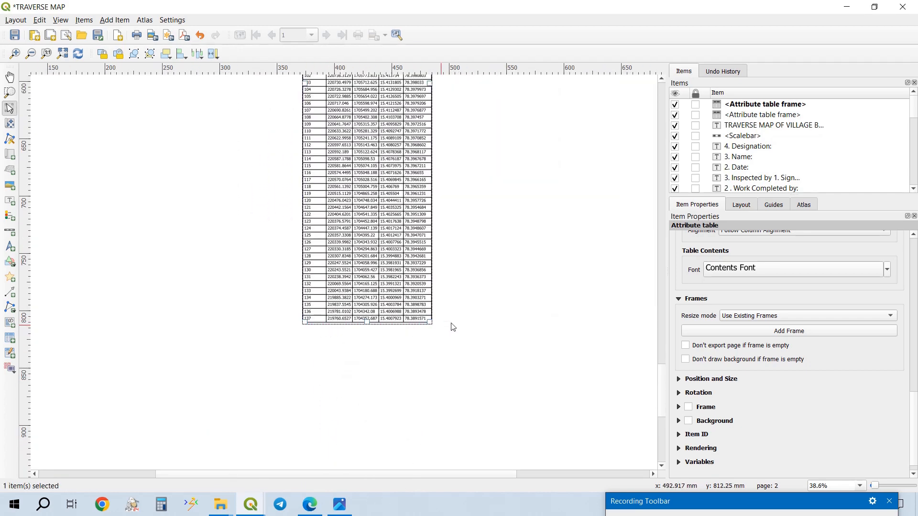
- Add a third frame to the attribute table and place it near the upper right of the second page
click(781, 332)
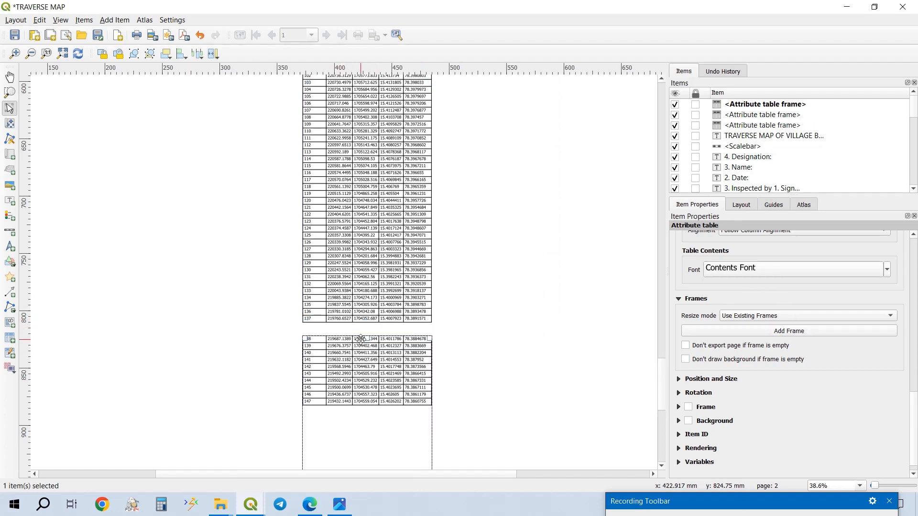
scroll(349, 210, down, 2)
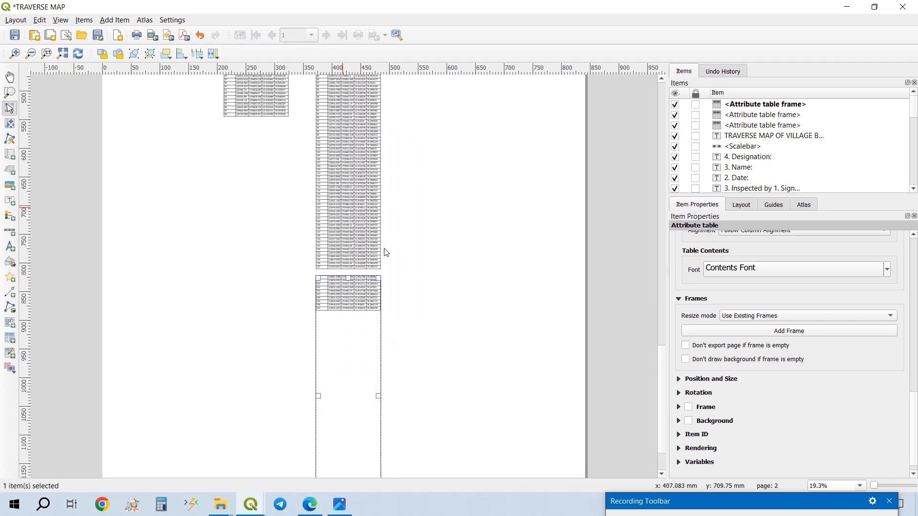
drag(352, 364, 421, 197)
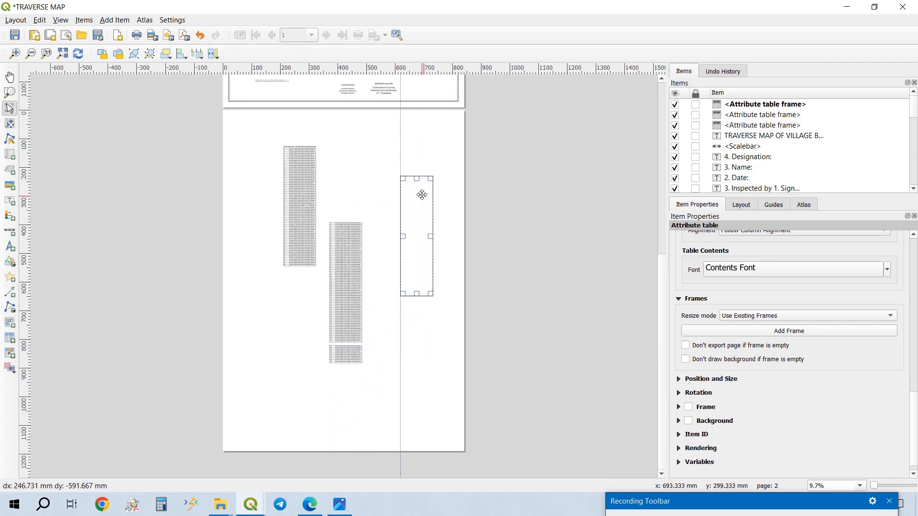
- Move the second table frame up beside the first frame so that their top edges line up
drag(350, 268, 377, 185)
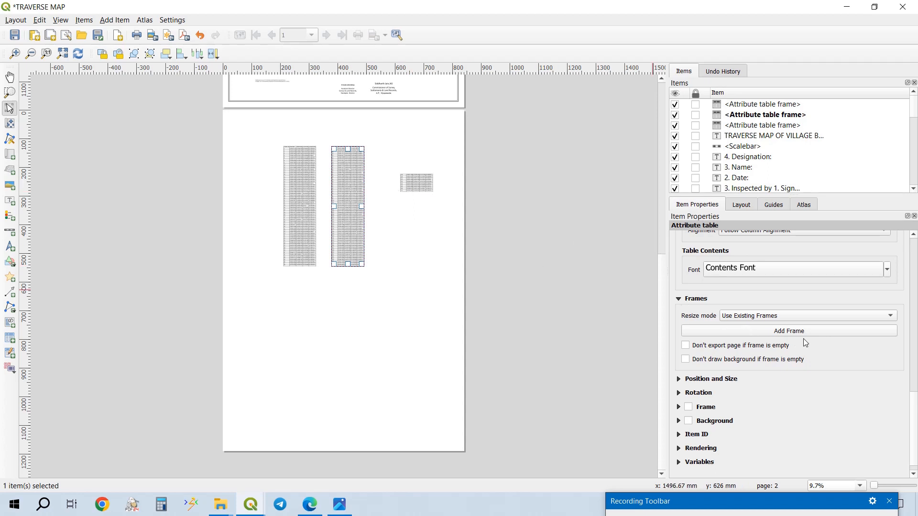
click(774, 317)
click(775, 317)
scroll(307, 191, up, 2)
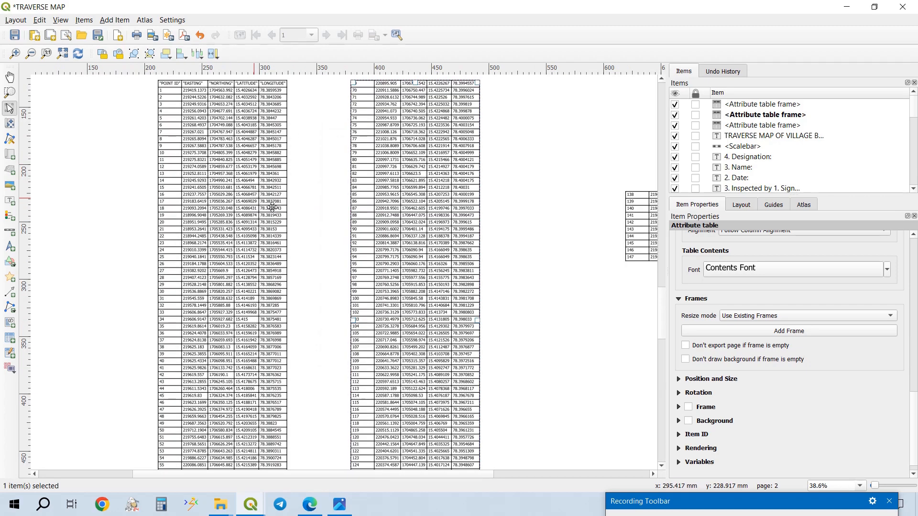
- Extend the bottom of the first table frame down until it is about 930 mm high and holds all the coordinate rows
click(272, 208)
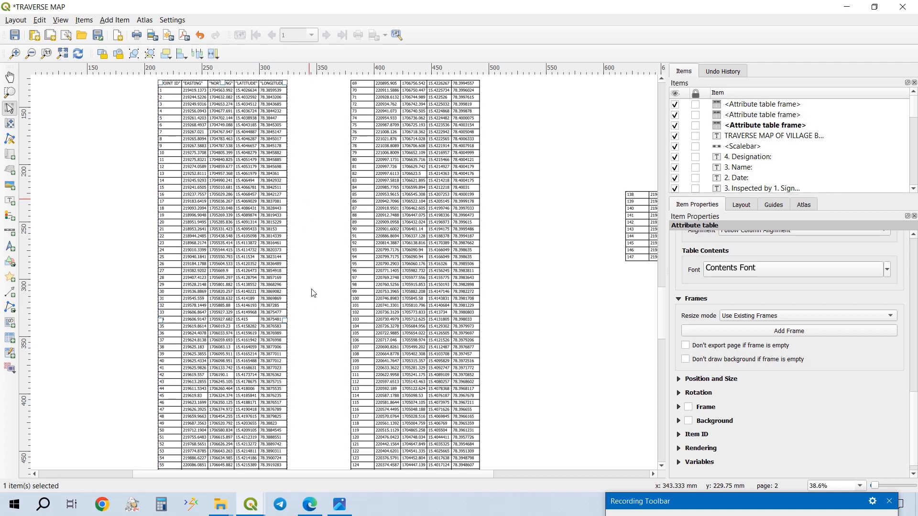
scroll(313, 293, down, 1)
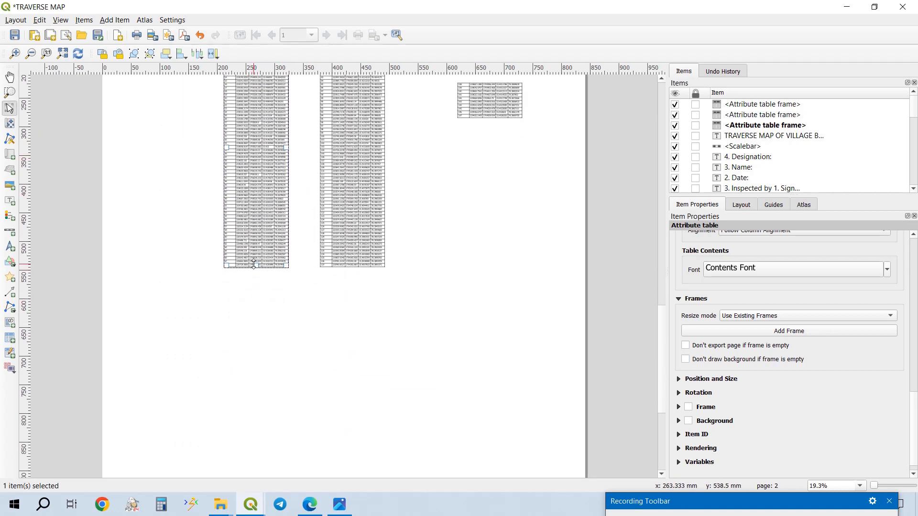
drag(254, 262, 285, 419)
scroll(378, 301, down, 5)
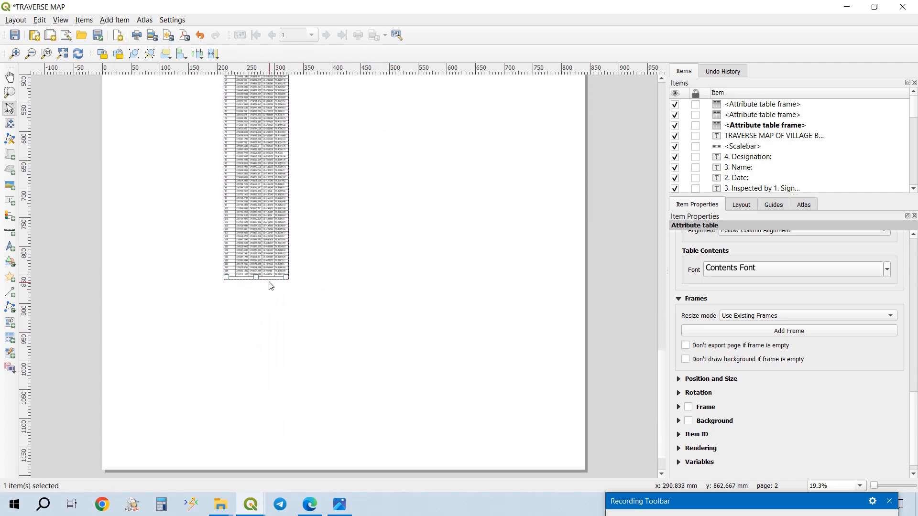
drag(266, 279, 288, 297)
scroll(295, 200, down, 1)
scroll(346, 210, down, 2)
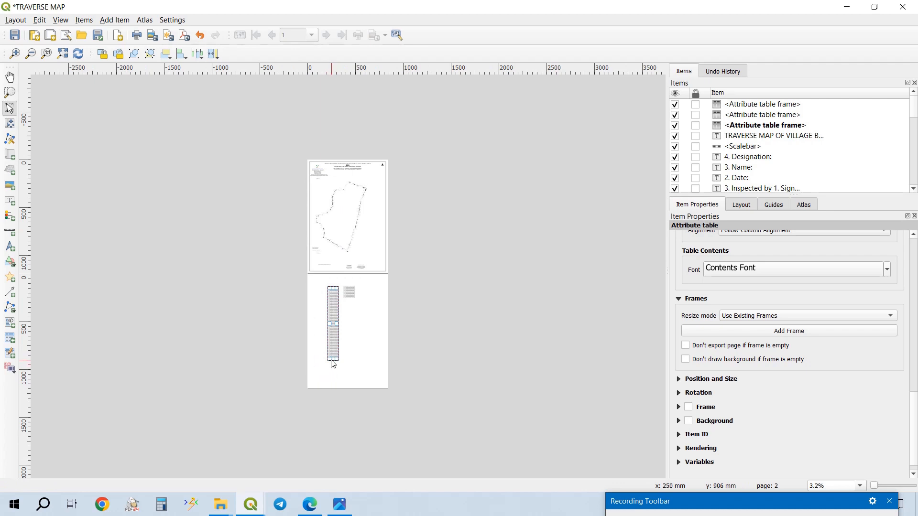
drag(333, 361, 332, 374)
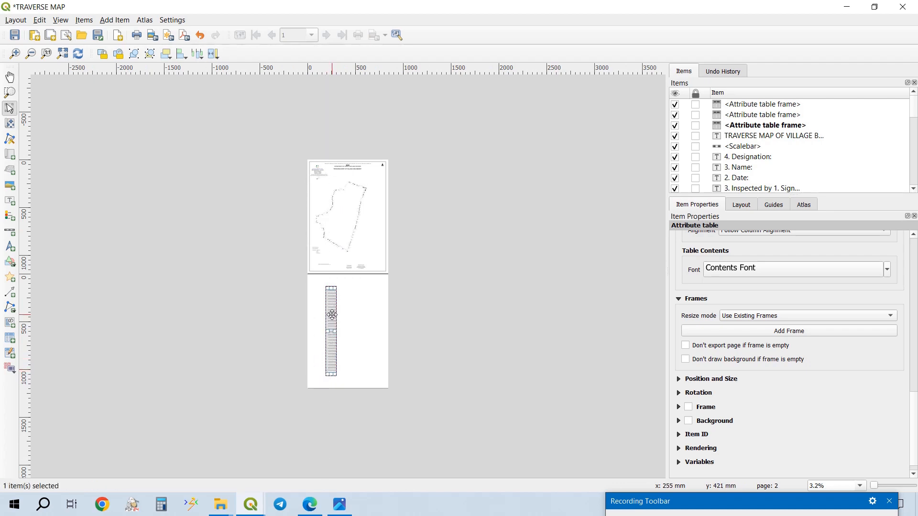
- Move the attribute table back to the right side of the first page and remove the empty second page
drag(332, 315, 379, 211)
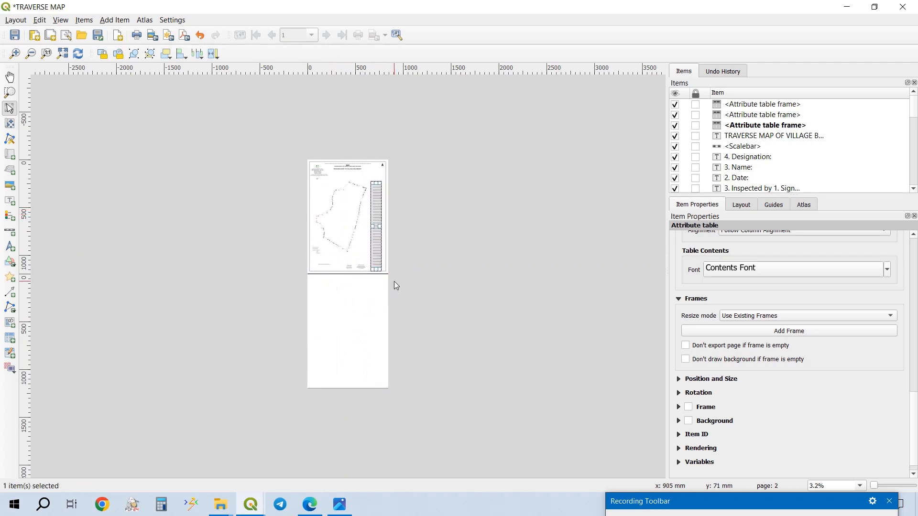
right_click(354, 330)
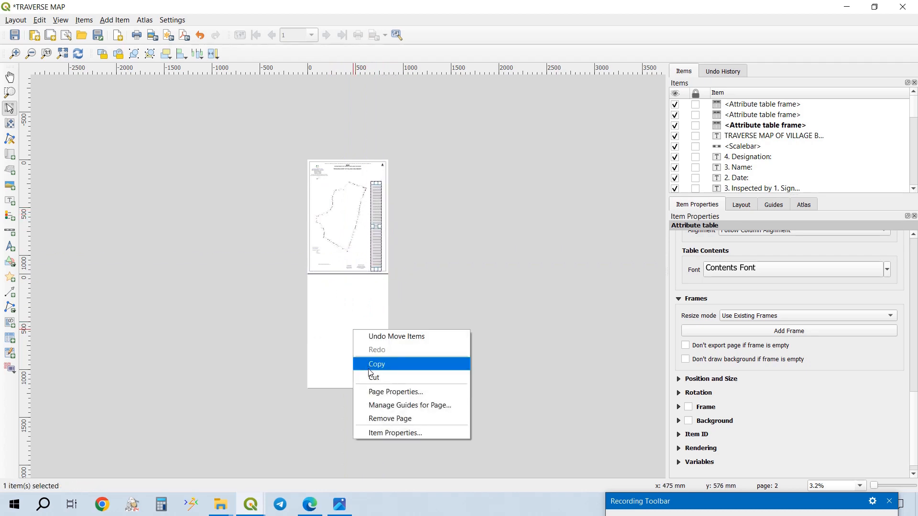
click(382, 419)
click(452, 262)
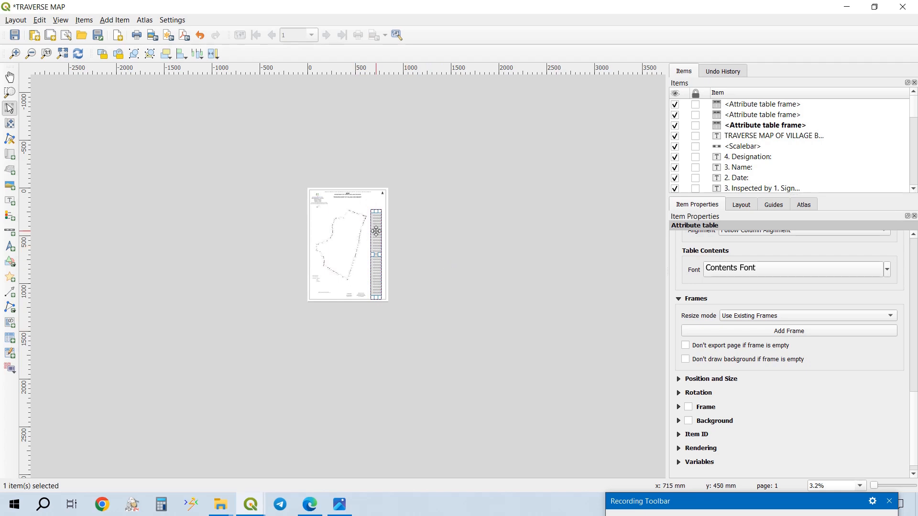
- Switch to the main QGIS window and save the project
scroll(396, 225, up, 3)
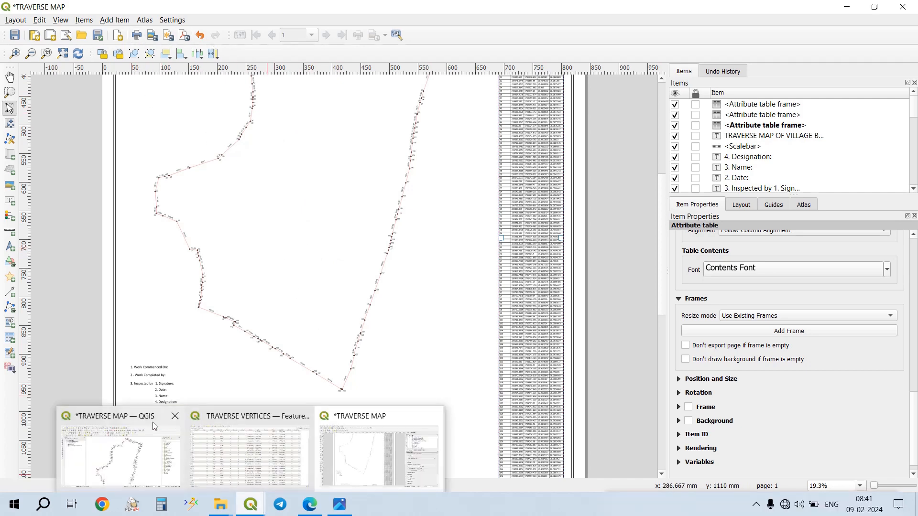
key(alt+Tab)
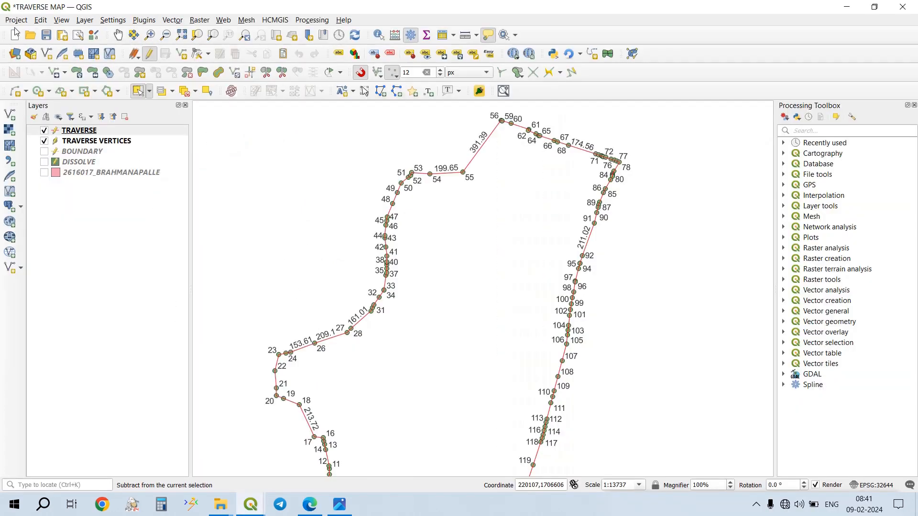
click(48, 35)
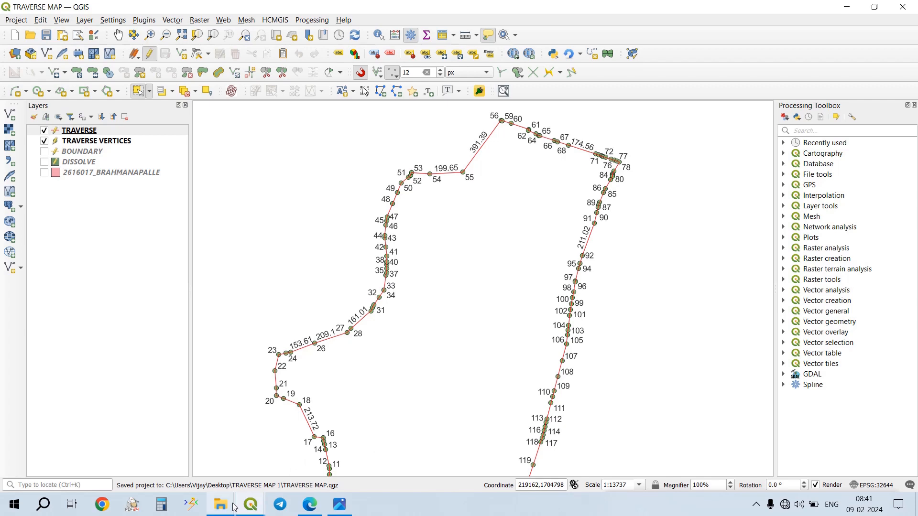
- Switch to File Explorer and look through the BRAHMANAPALLE(V),NANDYAL(M) SHAPE FILE folder
mouse_move(221, 505)
mouse_move(194, 454)
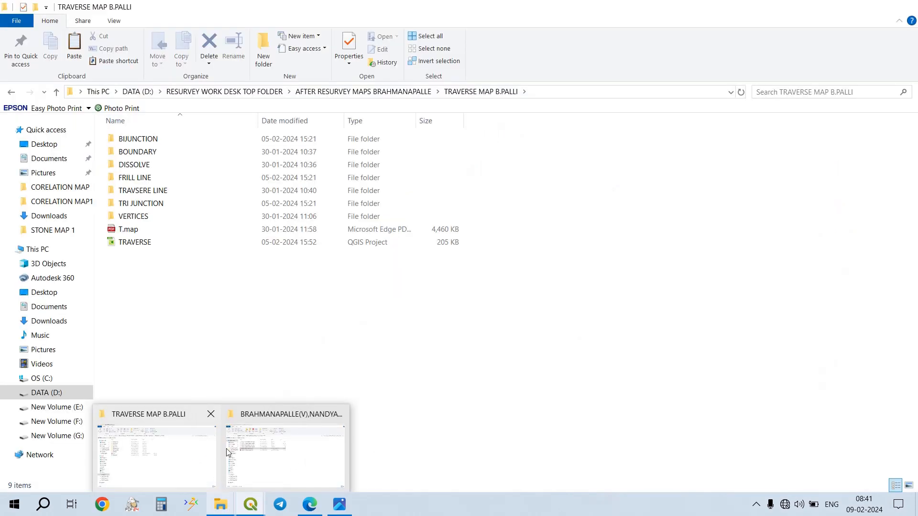
click(294, 461)
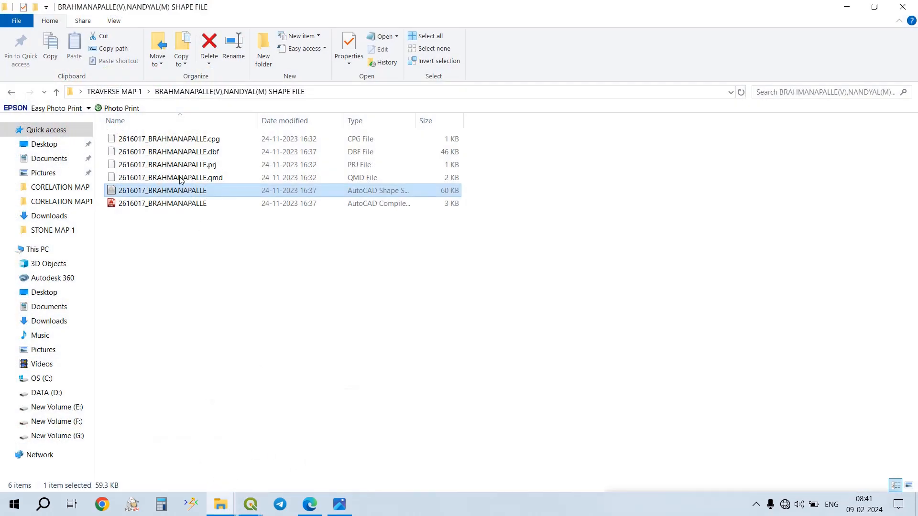
click(221, 94)
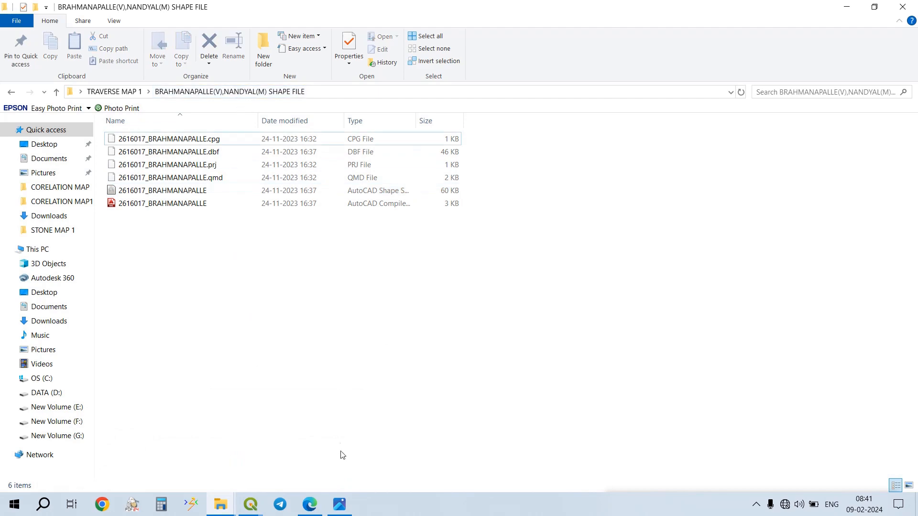
- Switch to the Photos viewer and examine the northern boundary and neighbouring villages on BhramanaPalli VILLAGE.tif
mouse_move(340, 504)
click(338, 430)
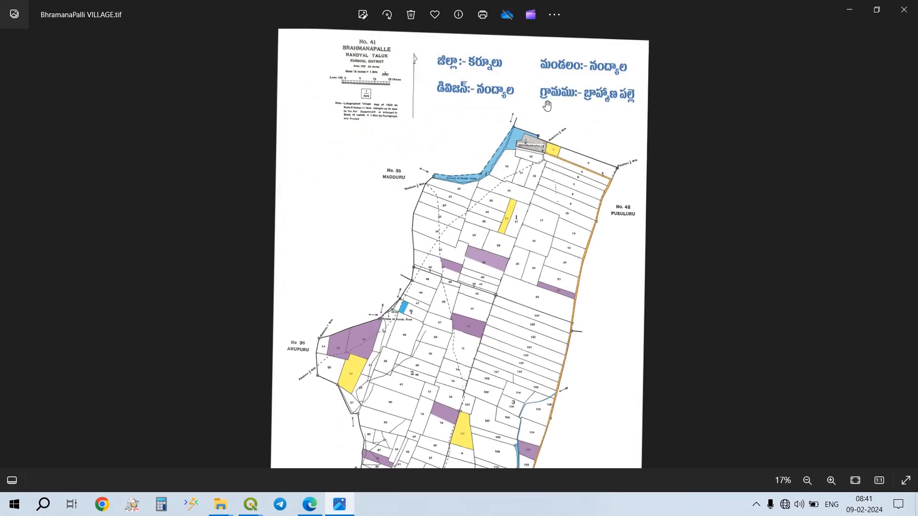
scroll(547, 105, up, 3)
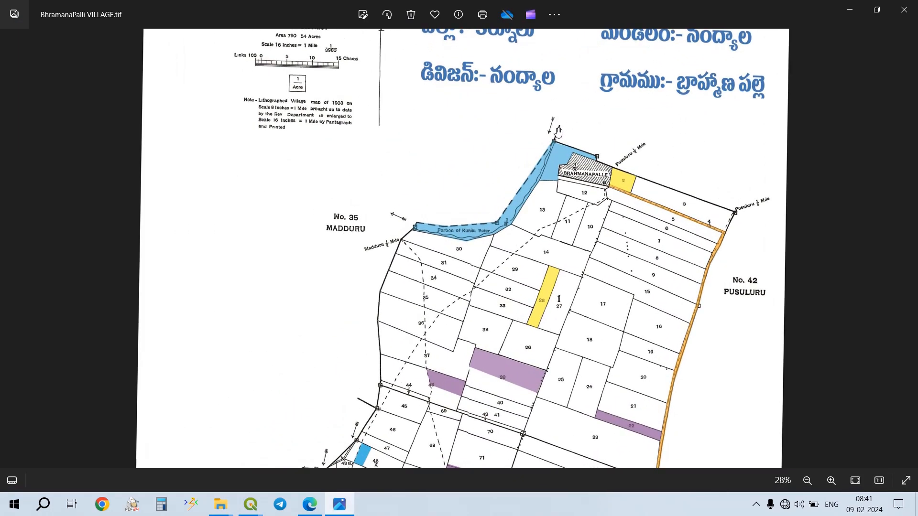
- Examine the western and southern village boundary and its neighbouring villages on BhramanaPalli VILLAGE.tif
scroll(558, 131, down, 2)
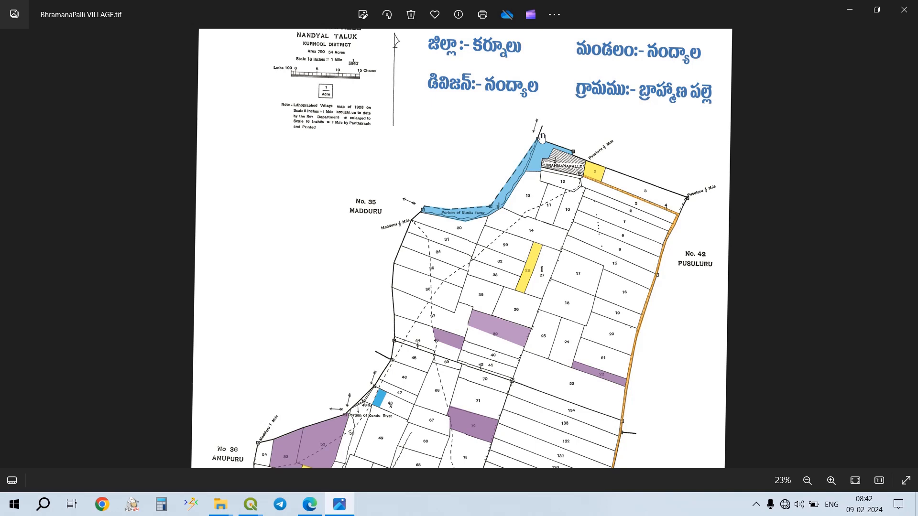
drag(501, 270, 566, 113)
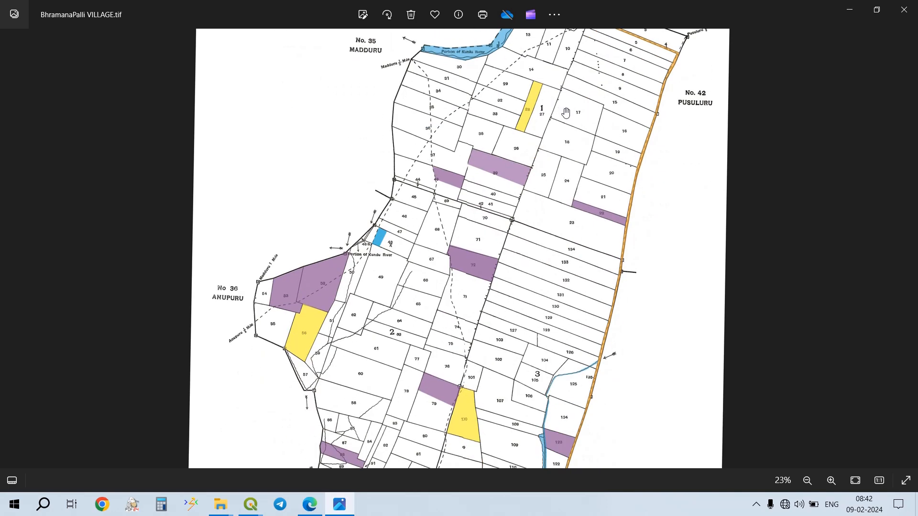
drag(306, 387, 331, 176)
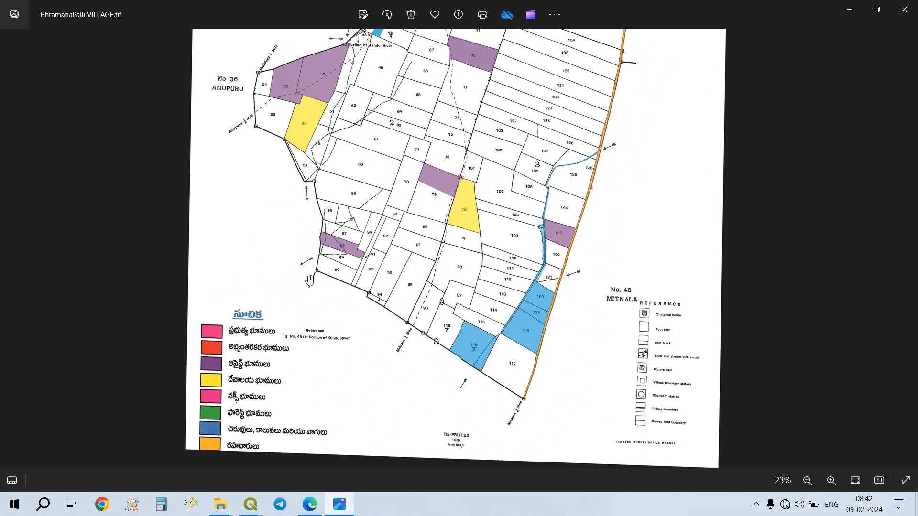
scroll(508, 258, down, 1)
drag(354, 125, 385, 219)
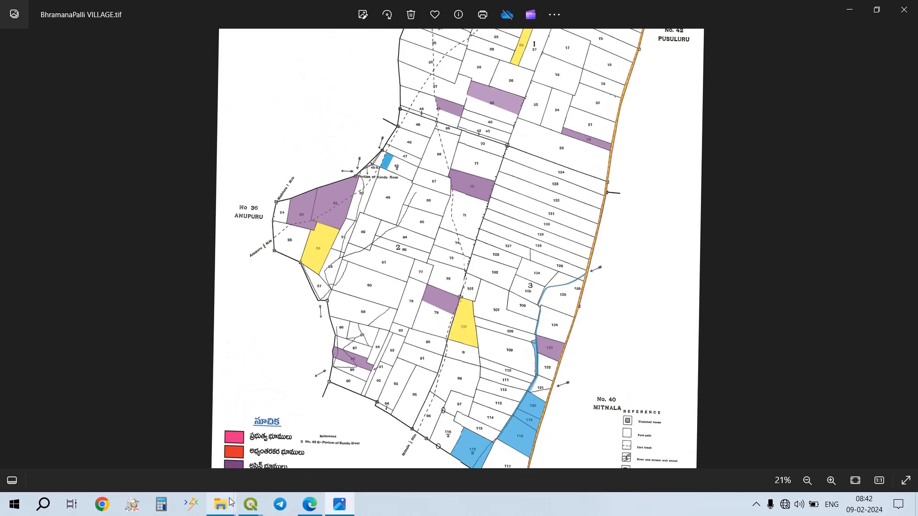
- Switch to the main QGIS window of the TRAVERSE MAP project and start creating a new shapefile layer
mouse_move(250, 510)
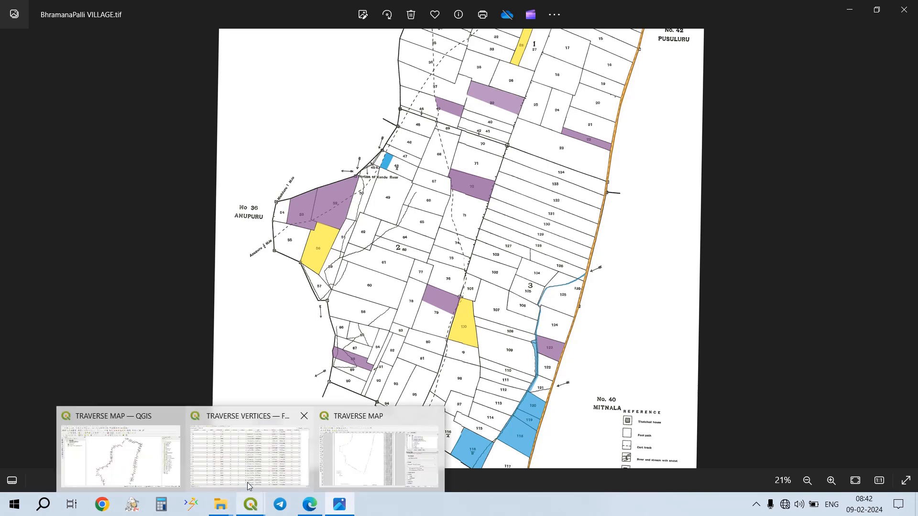
click(121, 449)
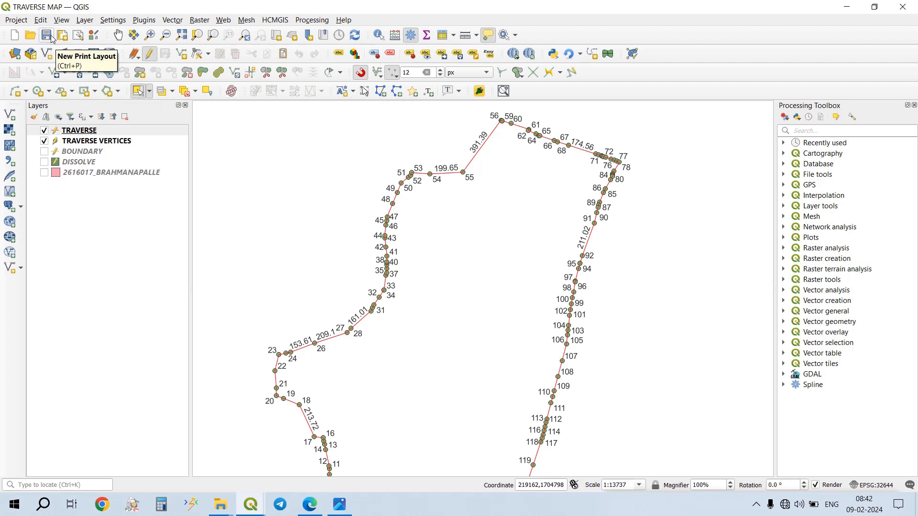
click(85, 20)
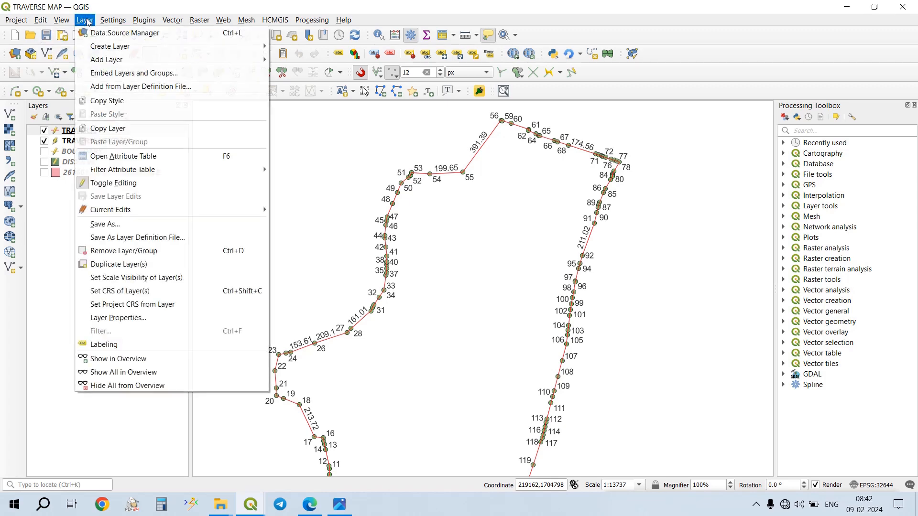
mouse_move(96, 48)
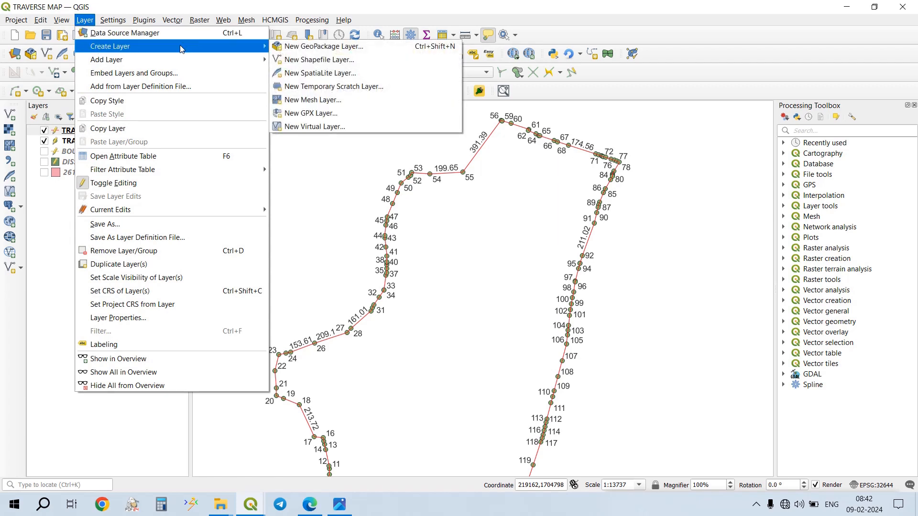
click(334, 59)
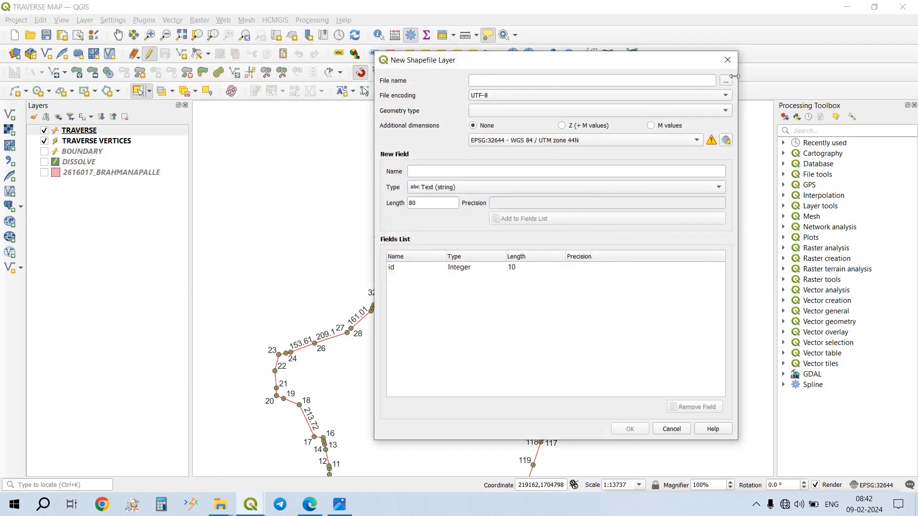
- Browse for the shapefile's save location and create a TROIJUNCTION T folder inside TRAVERSE MAP 1 on the Desktop
click(726, 81)
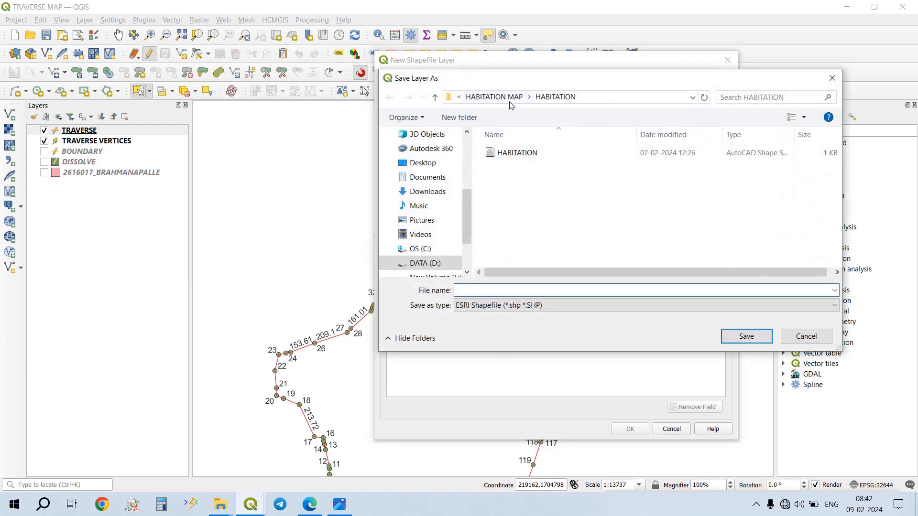
click(423, 162)
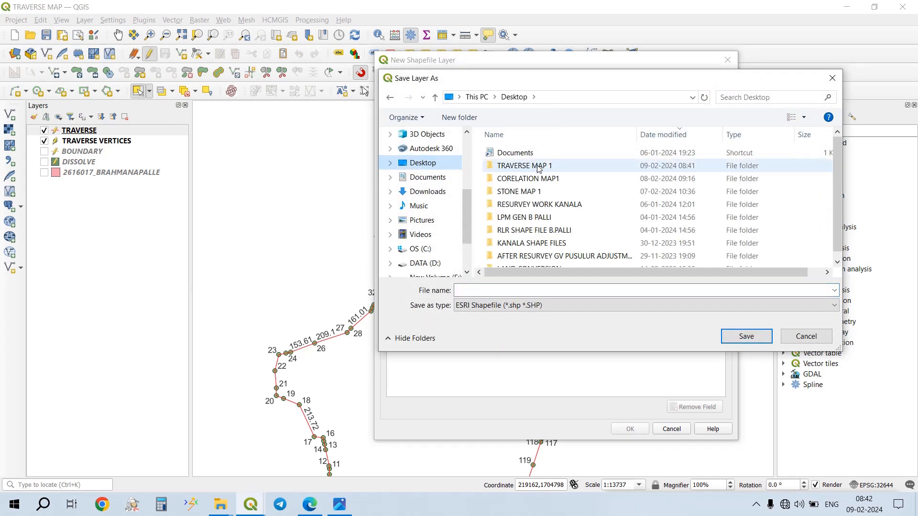
double_click(539, 167)
click(473, 122)
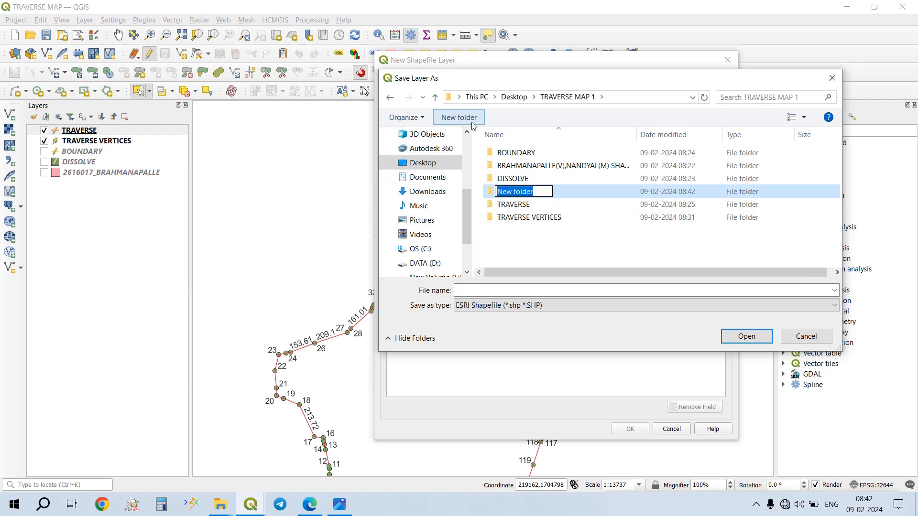
text(TROIJUNCTION T)
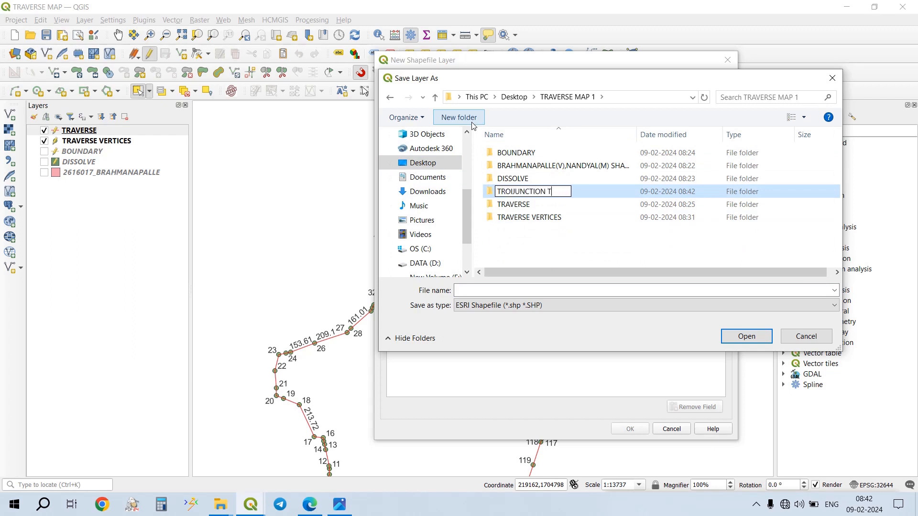
key(Return)
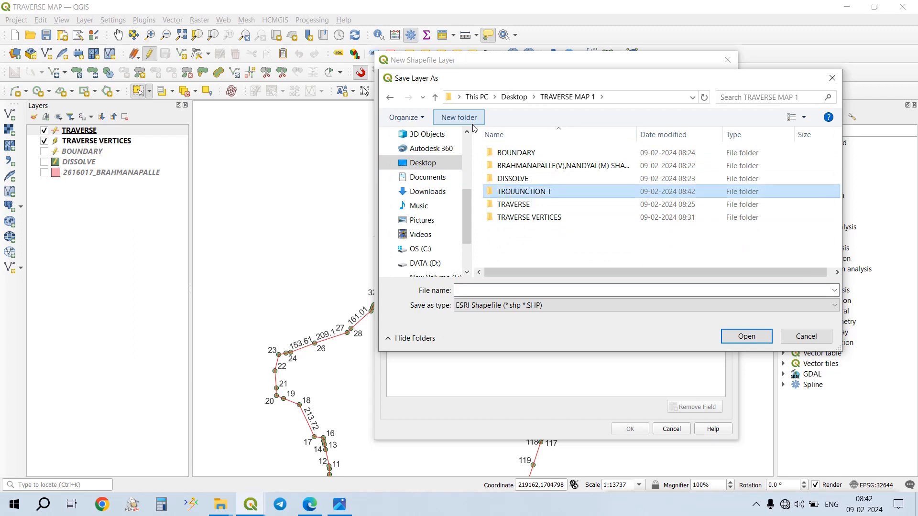
- Save the shapefile as TRIJUNCTION in the TROIJUNCTION T folder and create it with point geometry
double_click(516, 193)
click(573, 291)
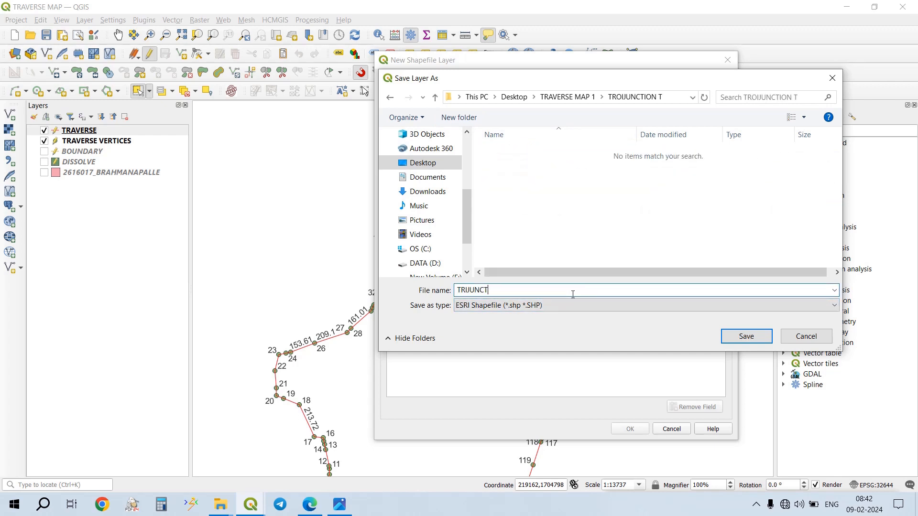
text(TRIJUNCTION)
key(Return)
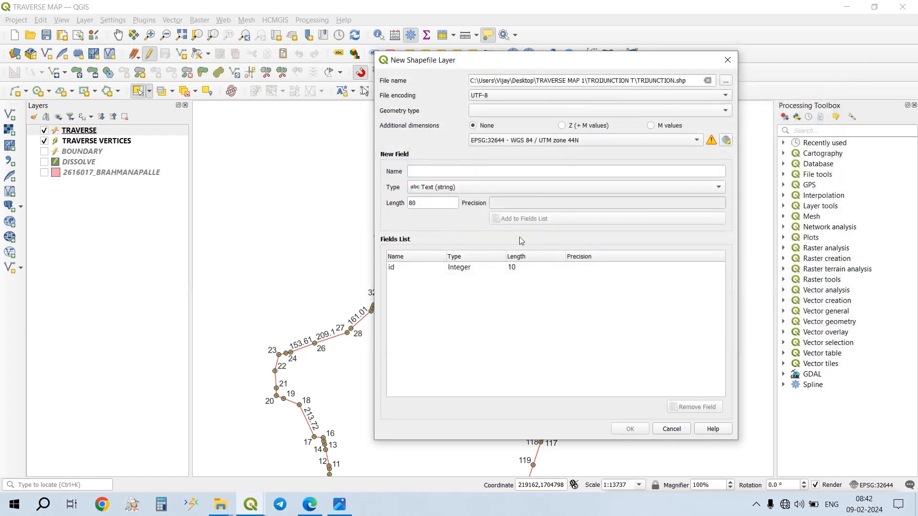
click(524, 112)
click(508, 121)
click(630, 429)
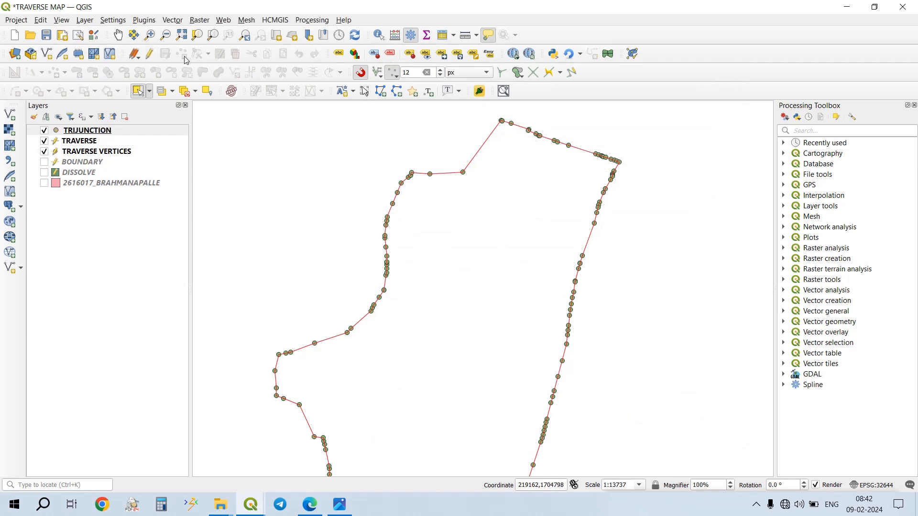
- Enable editing on the TRIJUNCTION layer, add a point snapped to traverse vertex 56, and save the layer edits
click(152, 55)
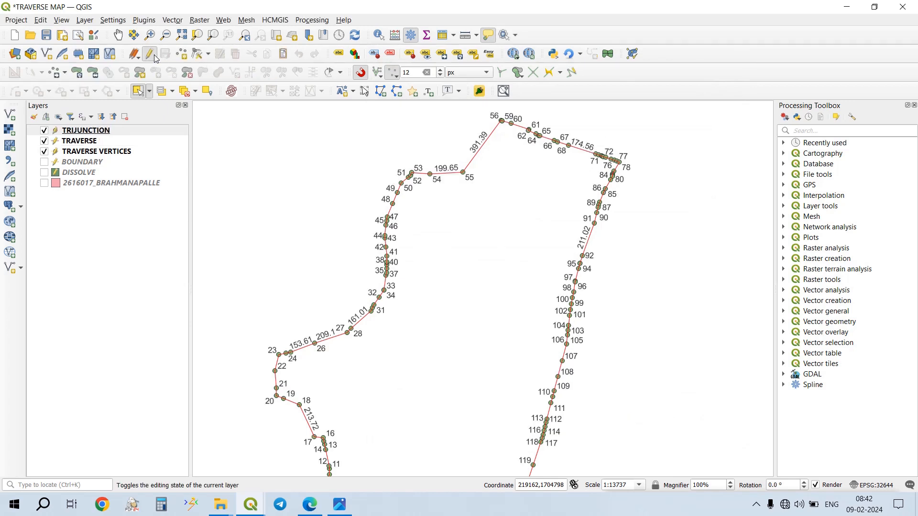
click(186, 55)
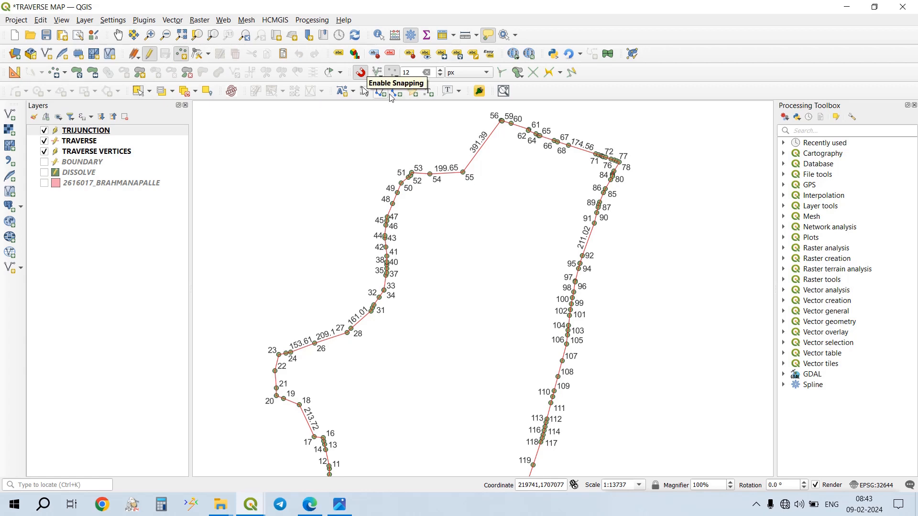
scroll(491, 139, up, 3)
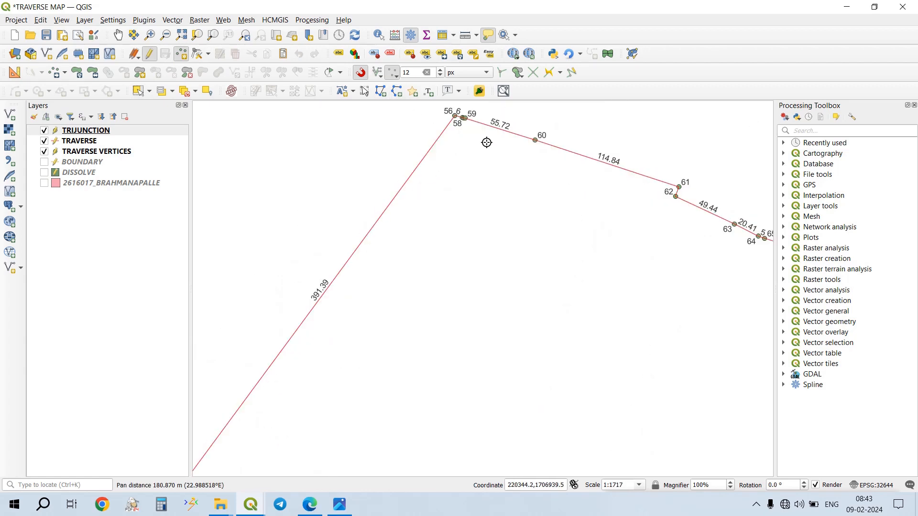
scroll(487, 143, up, 3)
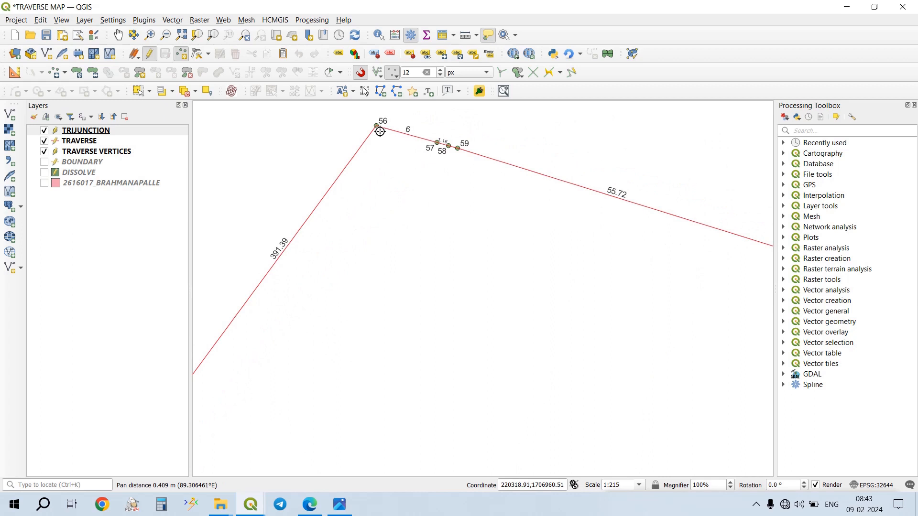
click(379, 132)
key(Return)
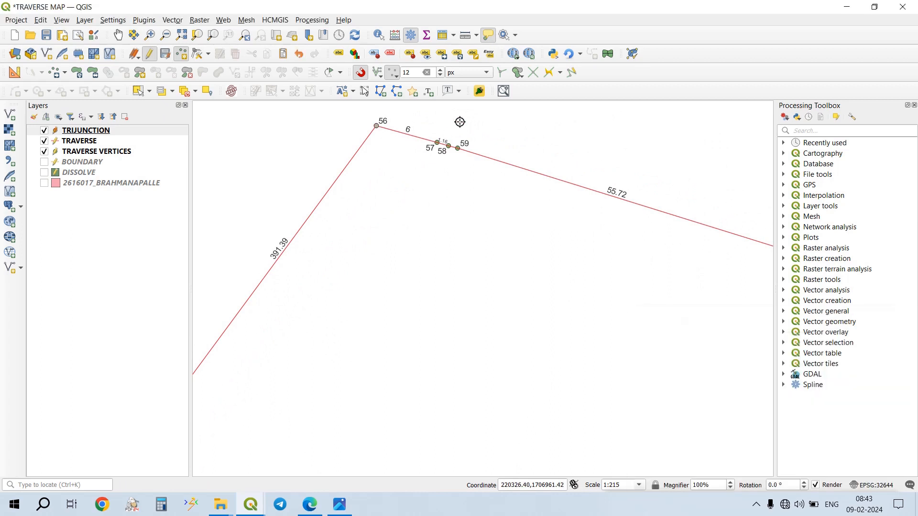
click(167, 56)
- Apply the Tryjunction_new symbol from the stone_symbology group to the TRIJUNCTION layer
double_click(122, 134)
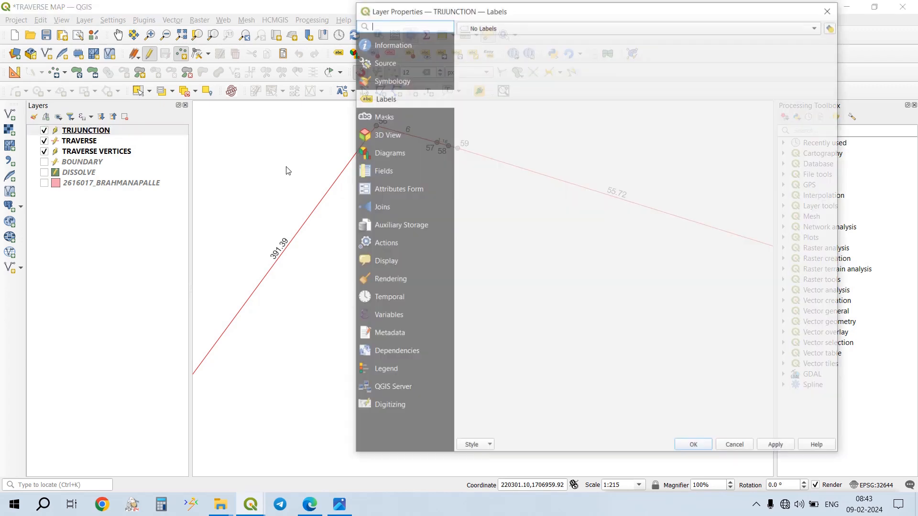
click(503, 28)
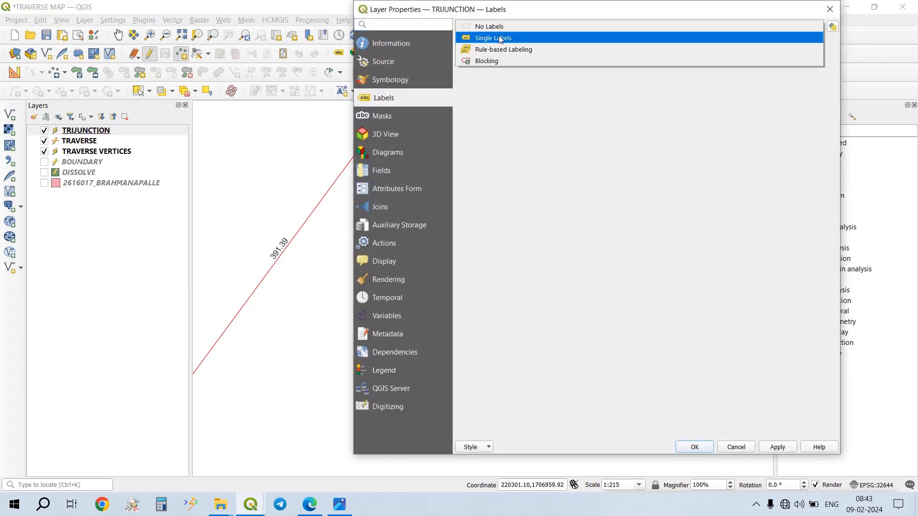
click(418, 85)
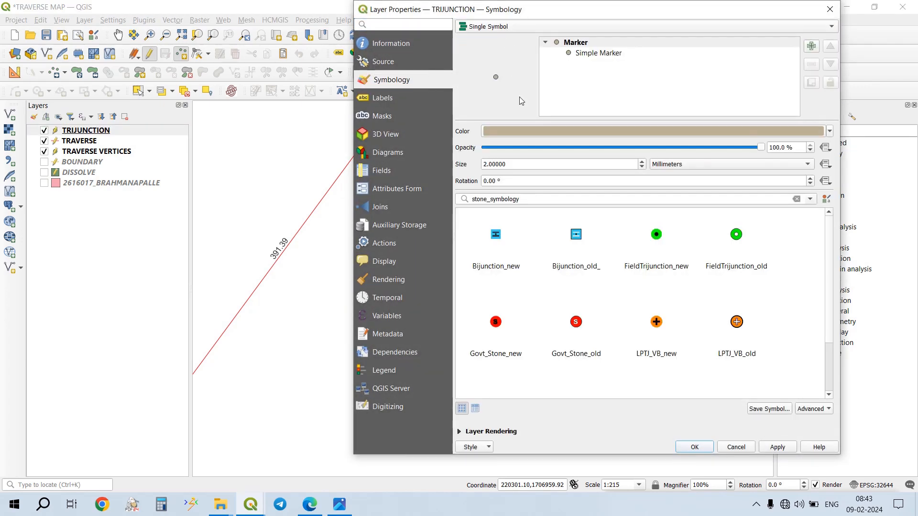
scroll(620, 284, down, 2)
click(497, 348)
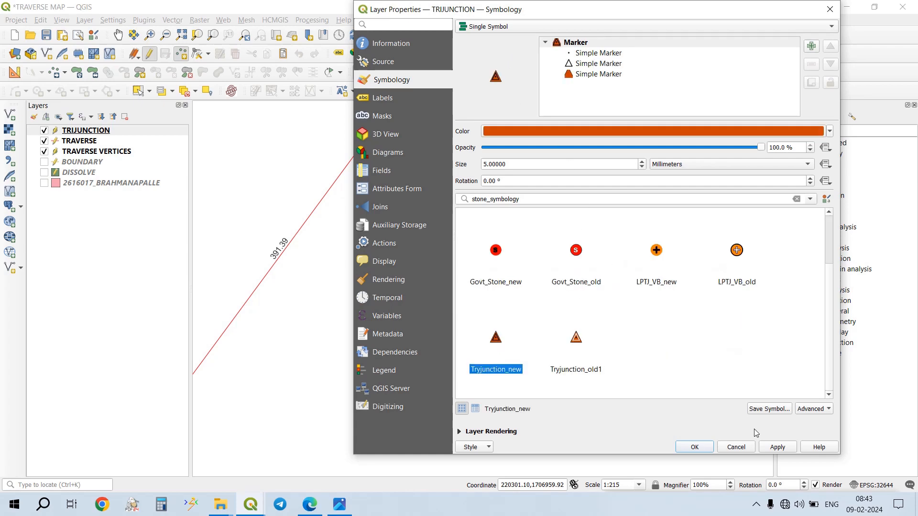
click(772, 448)
click(700, 447)
- Examine the trijunction marker at vertex 56 and the western traverse line down to around vertex 27
scroll(334, 150, down, 2)
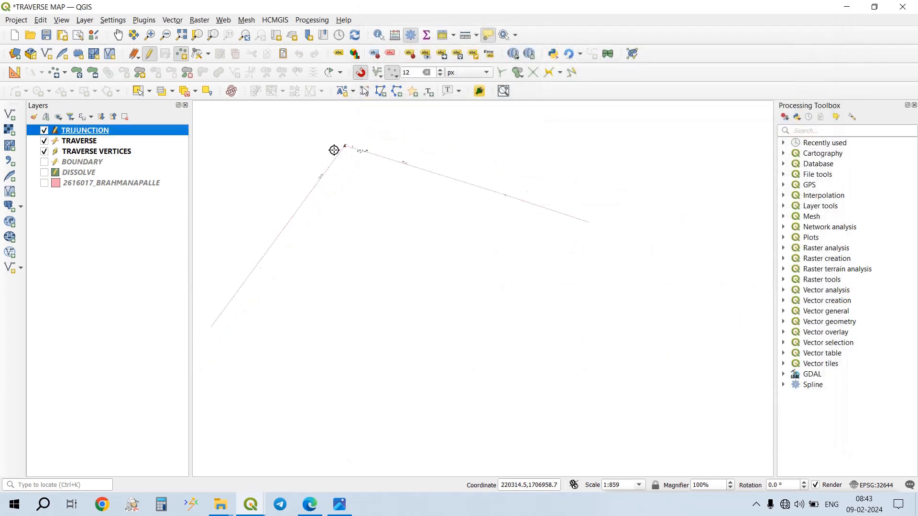
drag(484, 285, 479, 270)
scroll(478, 270, down, 3)
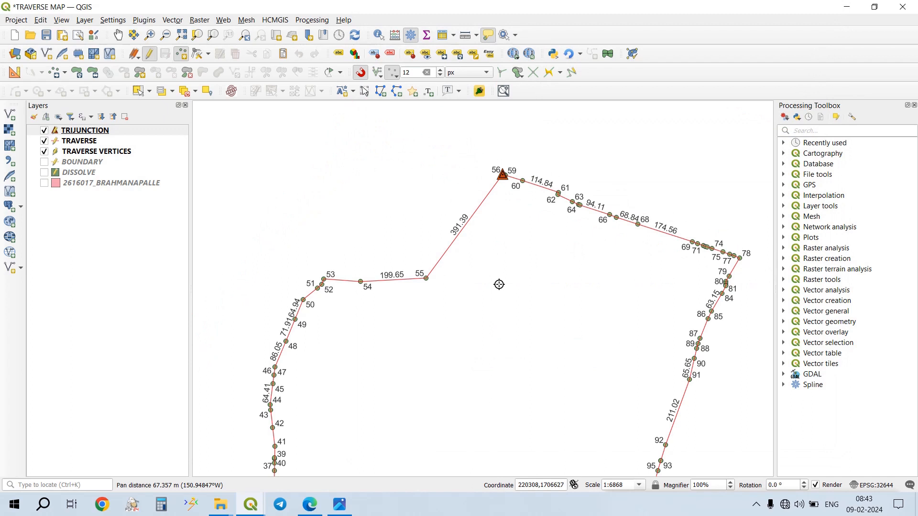
drag(466, 311, 535, 186)
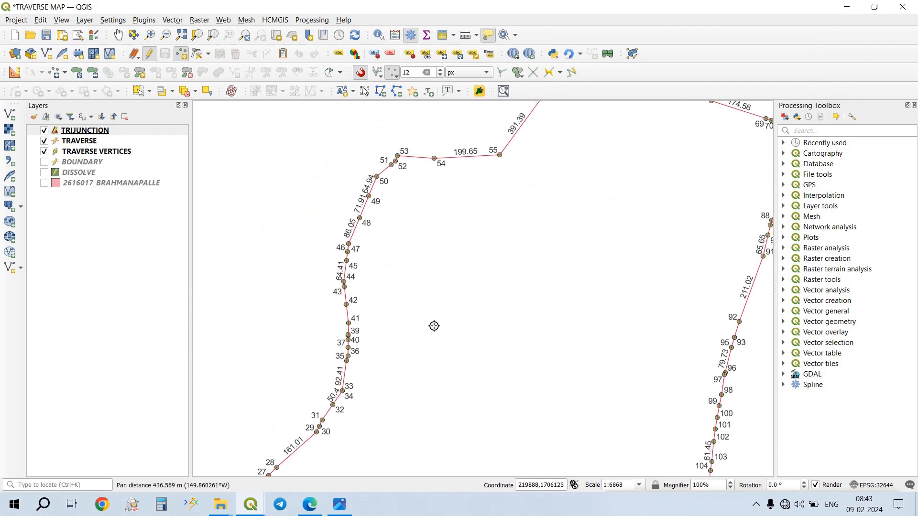
drag(433, 324, 479, 207)
scroll(454, 262, down, 1)
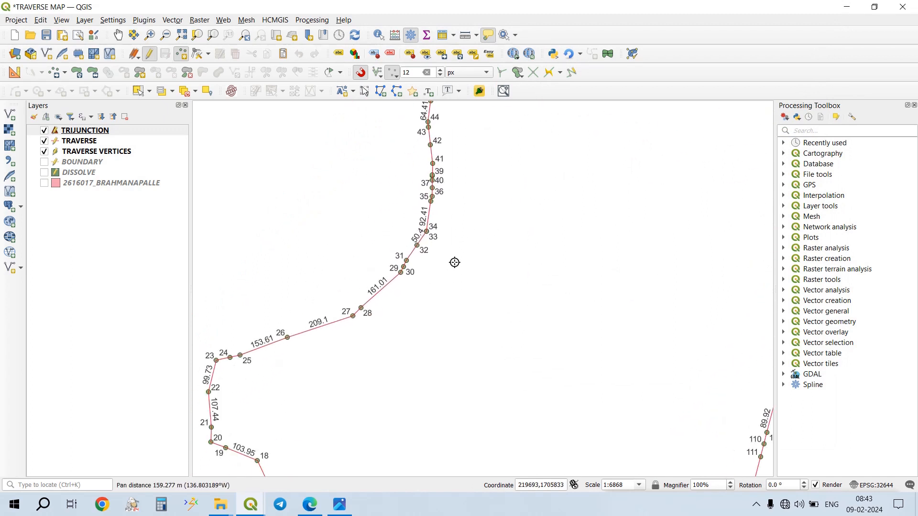
scroll(449, 261, up, 2)
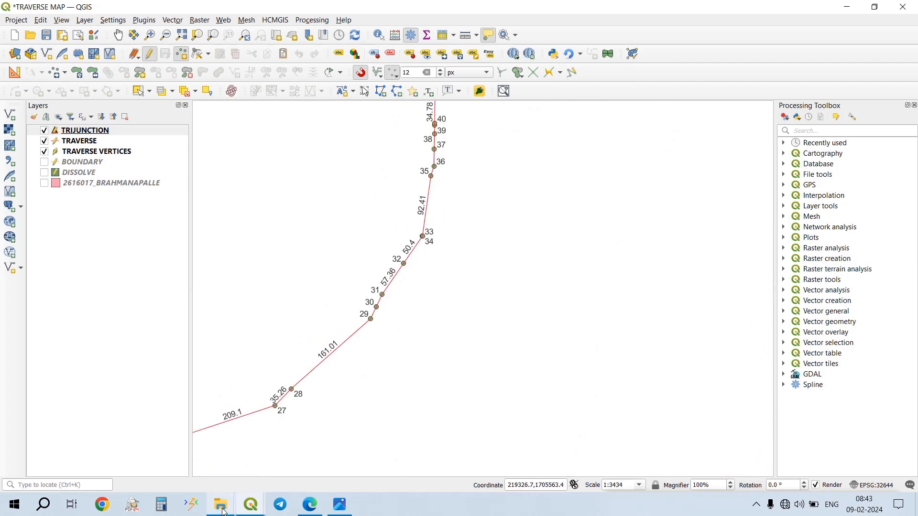
- Switch to File Explorer and copy the FRILL LINE folder from TRAVERSE MAP B.PALLI into TRAVERSE MAP 1
mouse_move(222, 512)
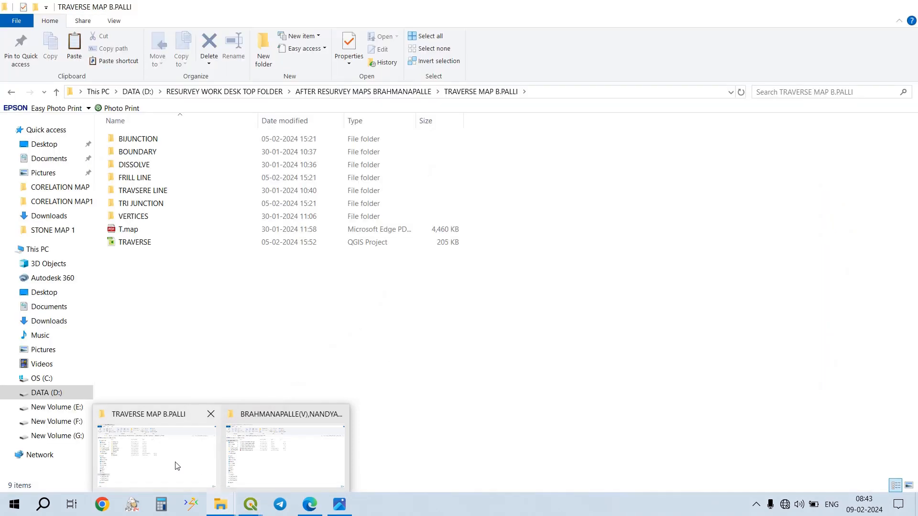
click(177, 467)
click(173, 182)
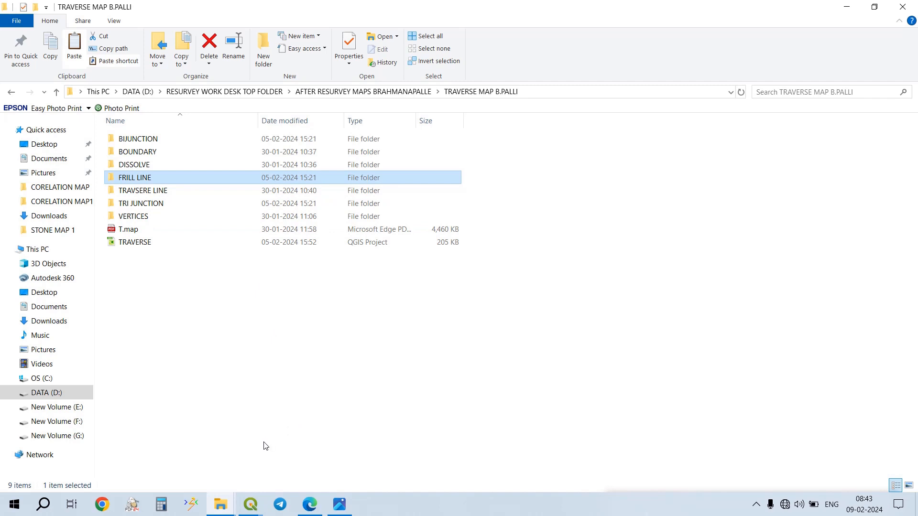
mouse_move(218, 501)
click(266, 459)
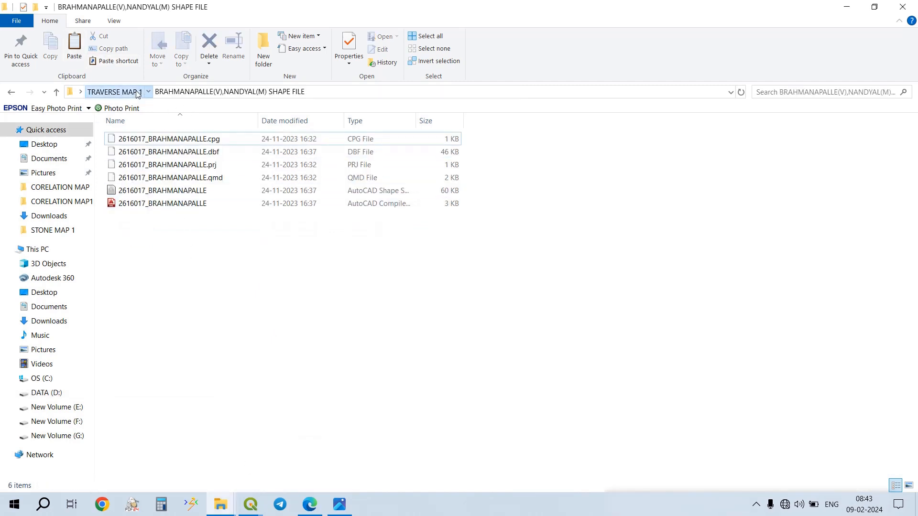
click(115, 92)
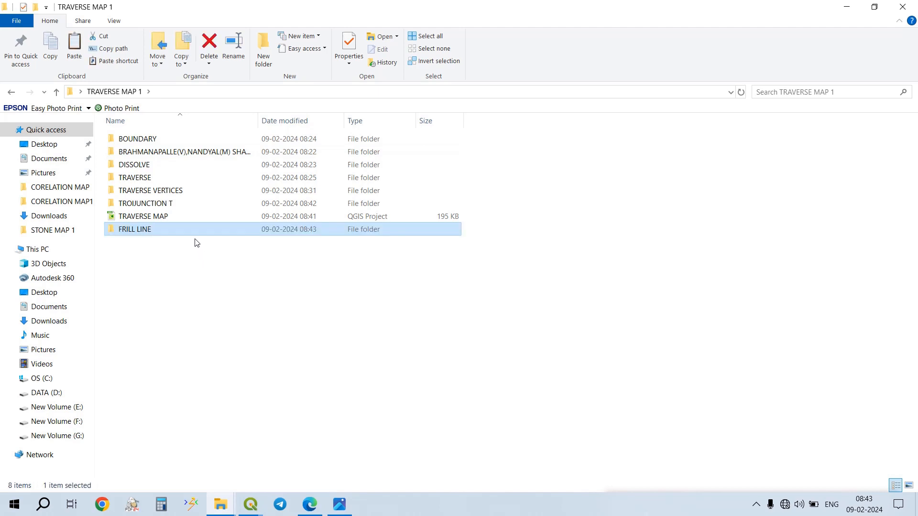
- Add the FRILL LINE shapefile from the TRAVERSE MAP 1 folder to the QGIS project as a layer
double_click(196, 228)
drag(194, 182, 102, 274)
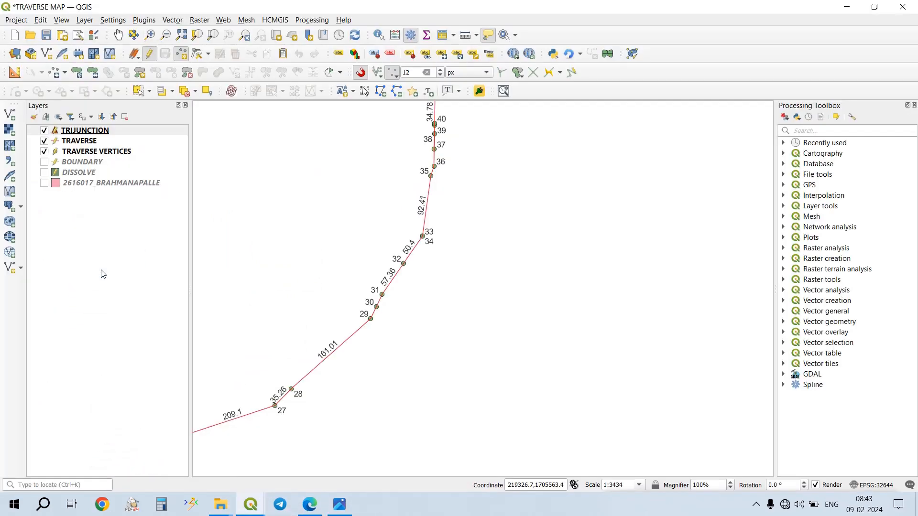
scroll(483, 262, down, 1)
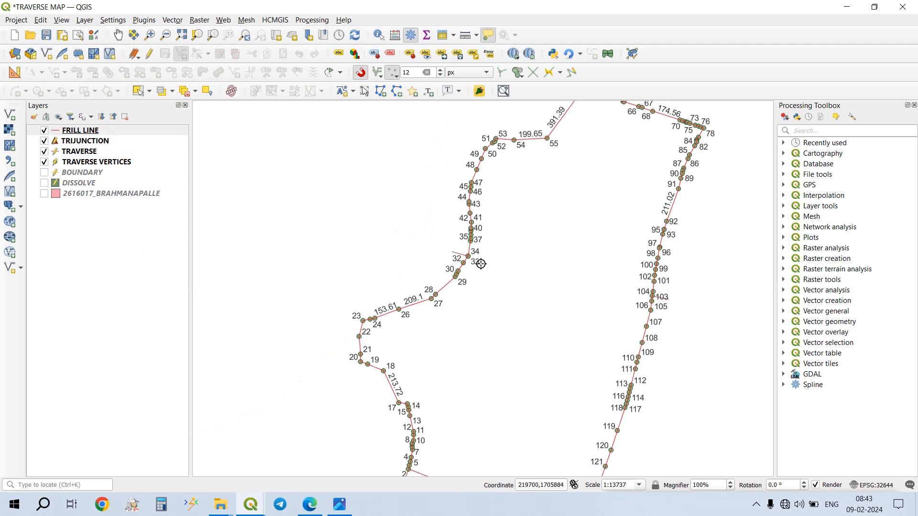
- Add a TRIJUNCTION point where the western frill line meets the traverse at vertices 33 and 34, and save the layer edits
scroll(480, 262, up, 1)
click(473, 290)
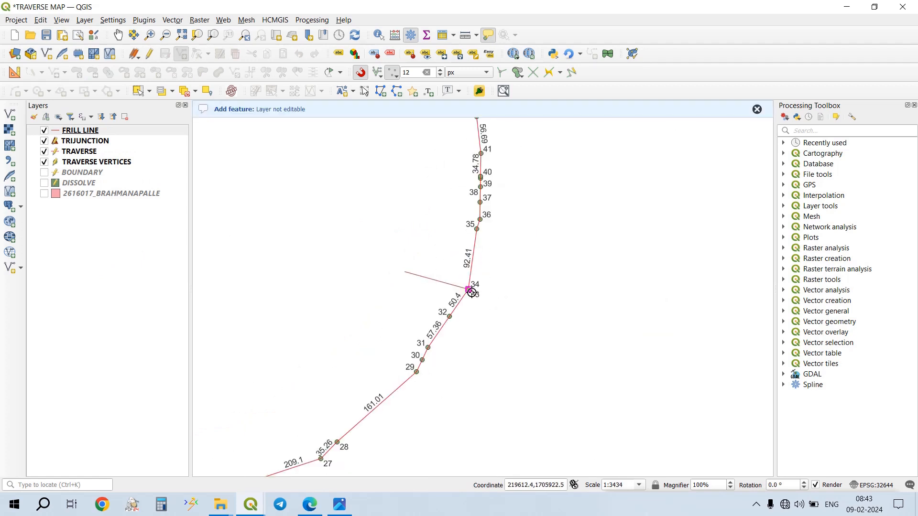
click(97, 143)
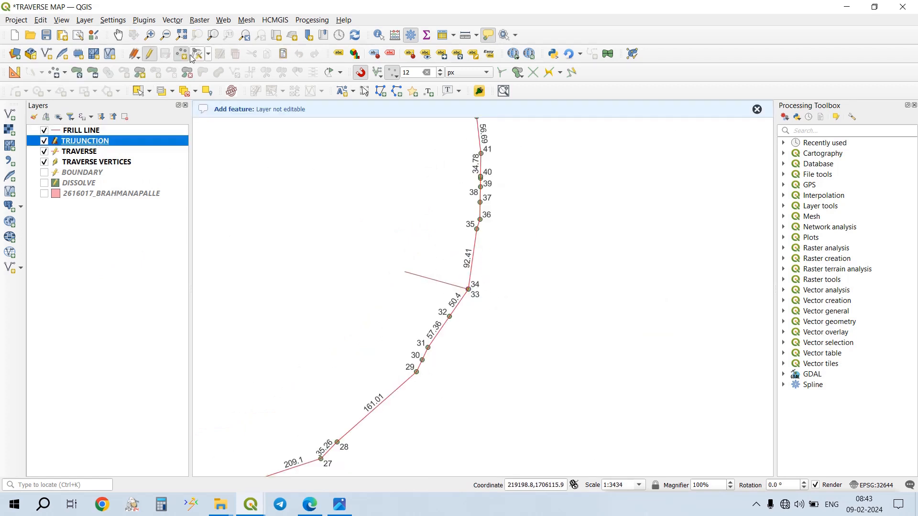
click(464, 287)
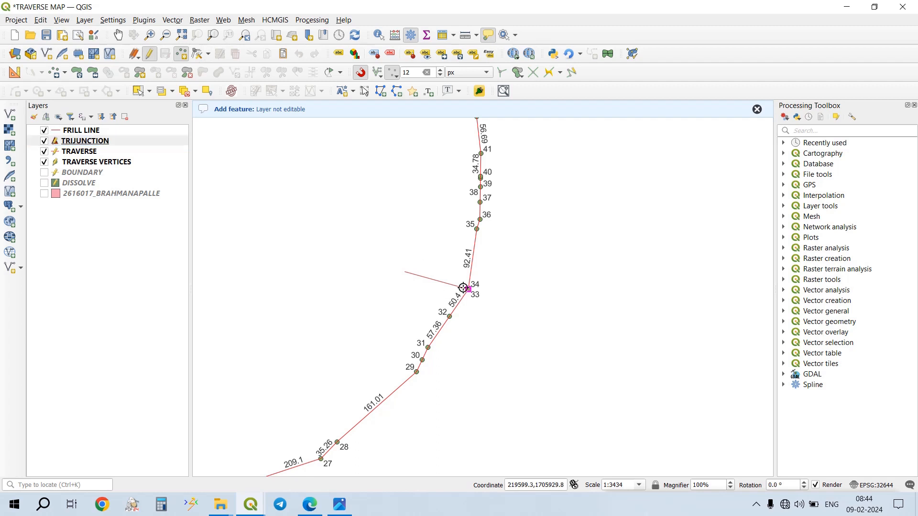
key(Return)
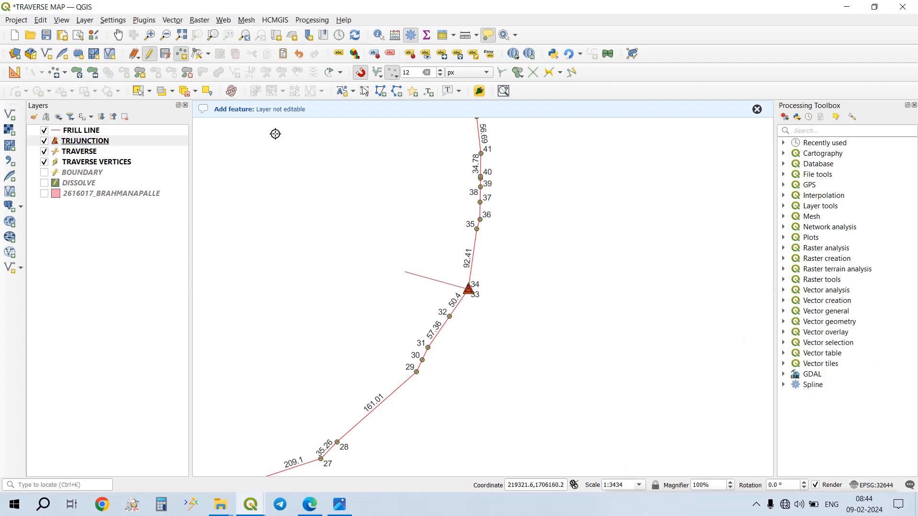
click(165, 53)
- Add a TRIJUNCTION point snapped to vertex 2 at the traverse's southwestern corner, and save the layer edits
scroll(291, 163, down, 4)
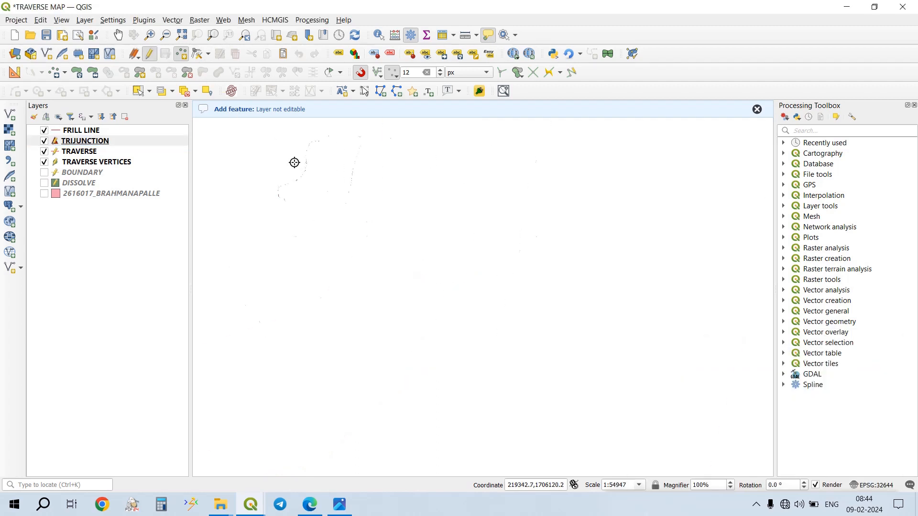
drag(318, 239, 329, 206)
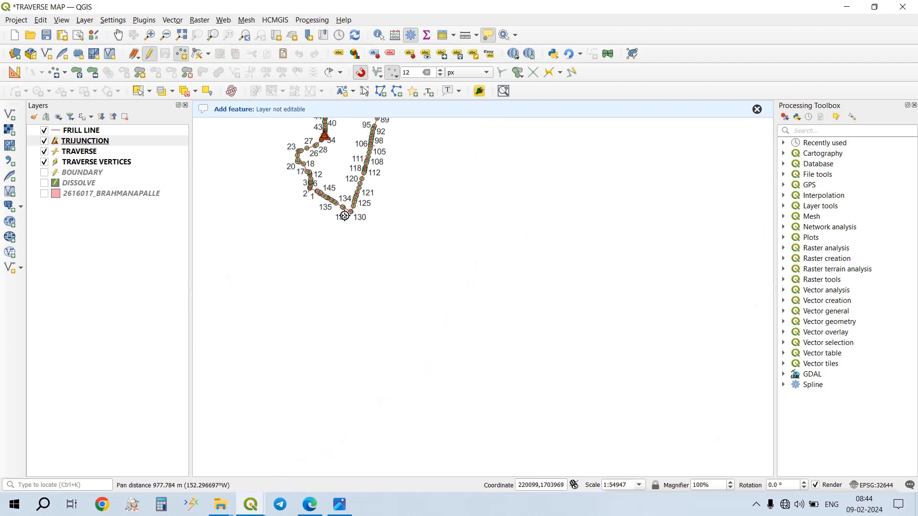
scroll(314, 191, up, 3)
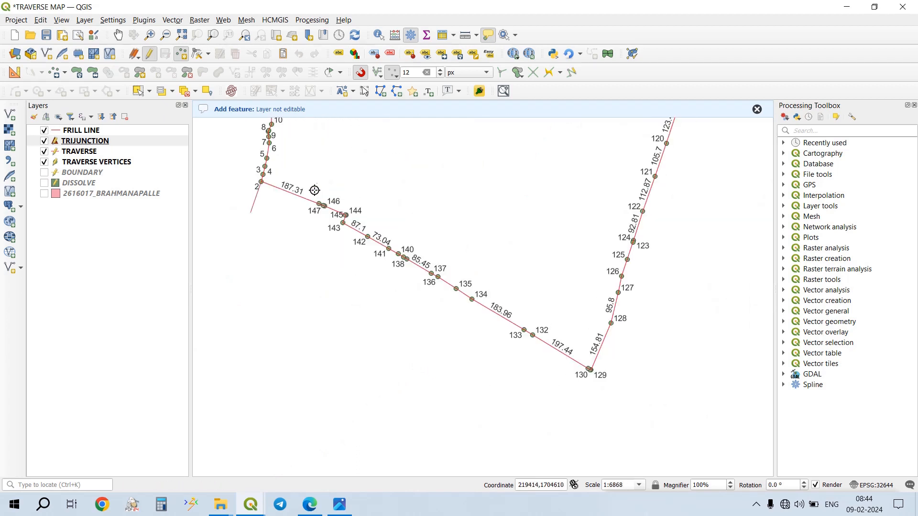
click(262, 185)
key(Return)
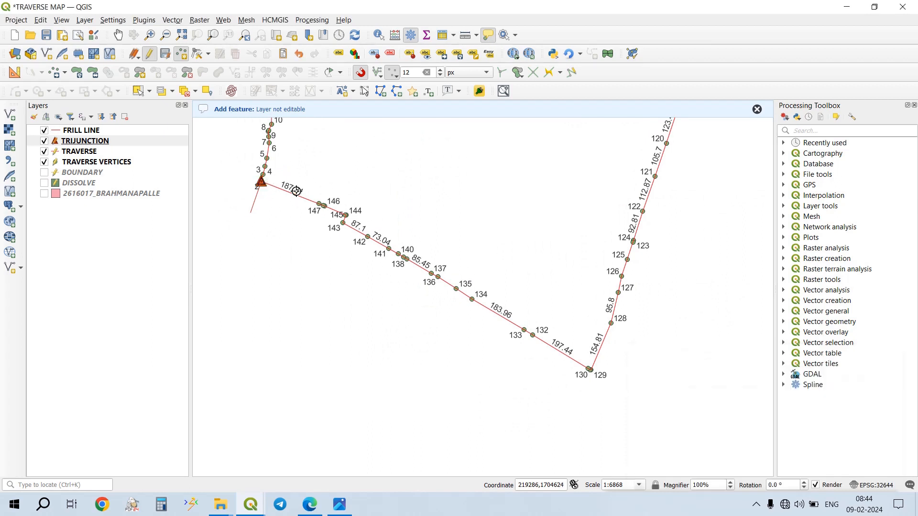
click(165, 54)
- Add a TRIJUNCTION point snapped to vertex 104 on the eastern traverse line where the frill line starts, and save the layer edits
scroll(263, 169, up, 2)
scroll(283, 219, up, 1)
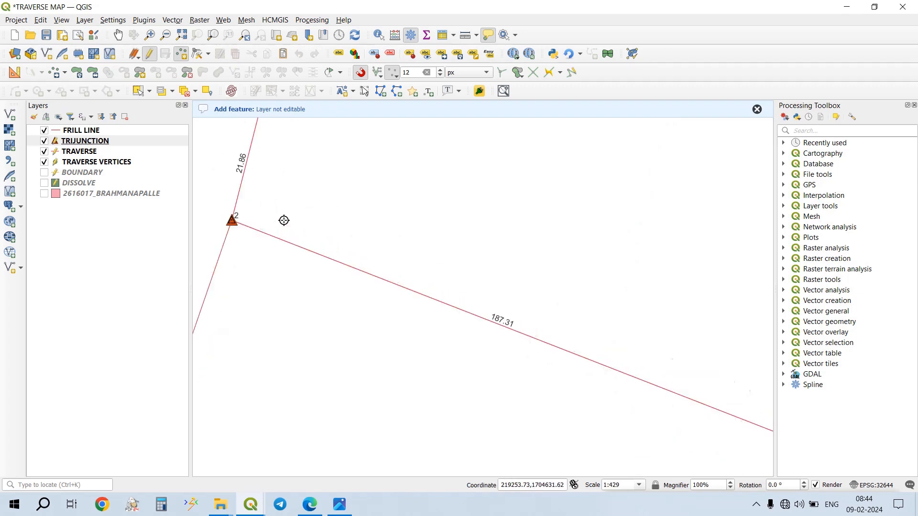
scroll(263, 227, down, 2)
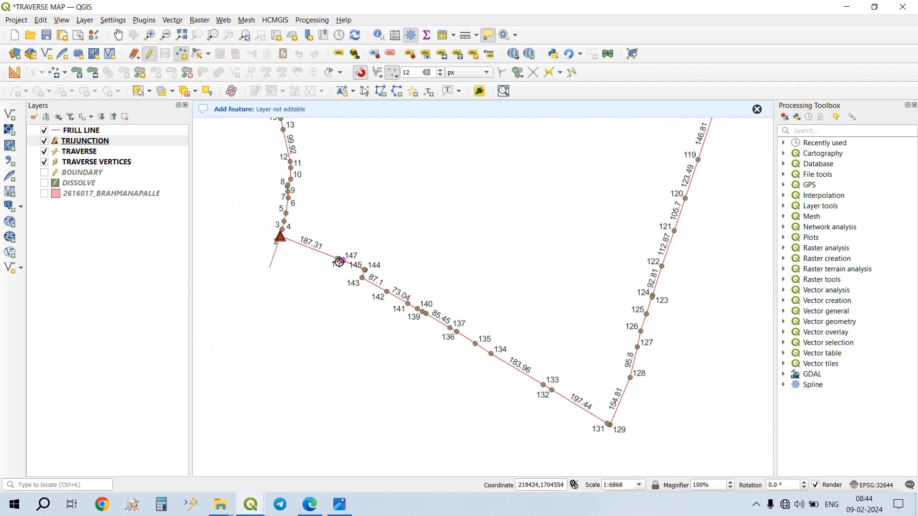
scroll(394, 235, up, 1)
drag(404, 221, 306, 258)
scroll(307, 259, down, 2)
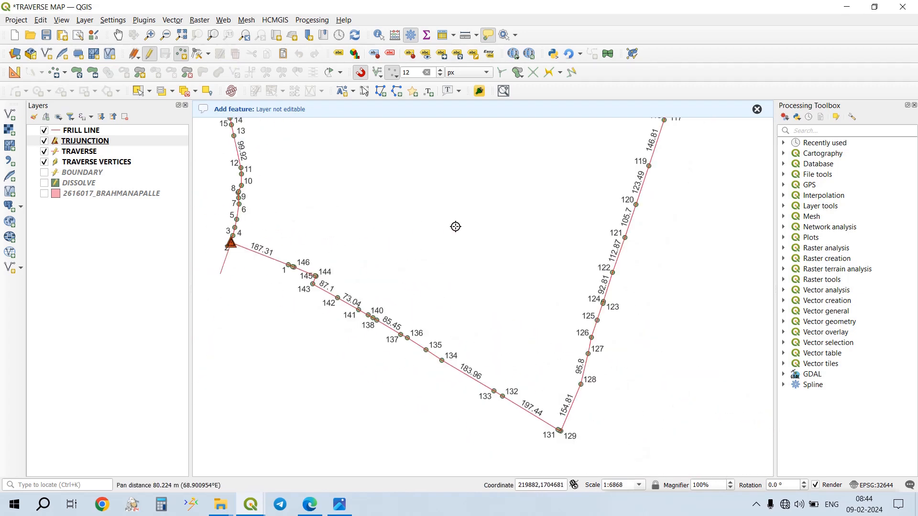
drag(451, 312, 320, 449)
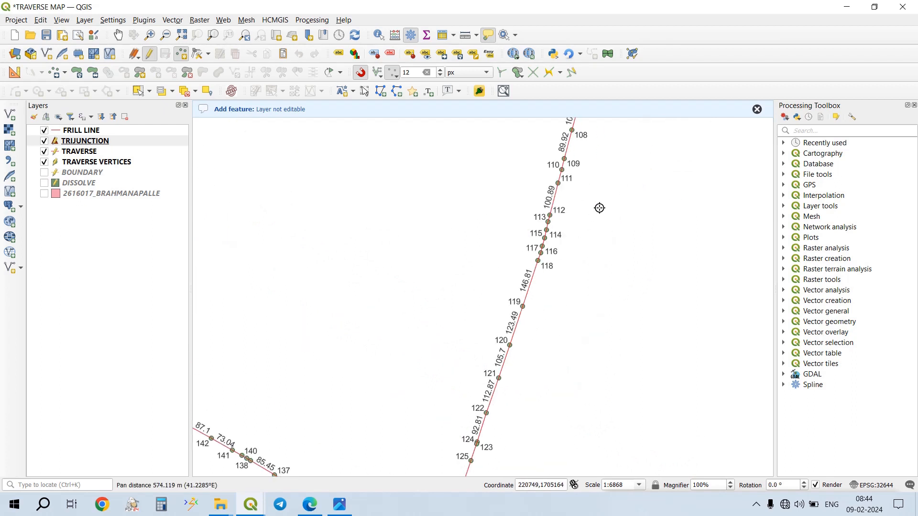
drag(599, 207, 492, 429)
scroll(490, 261, up, 2)
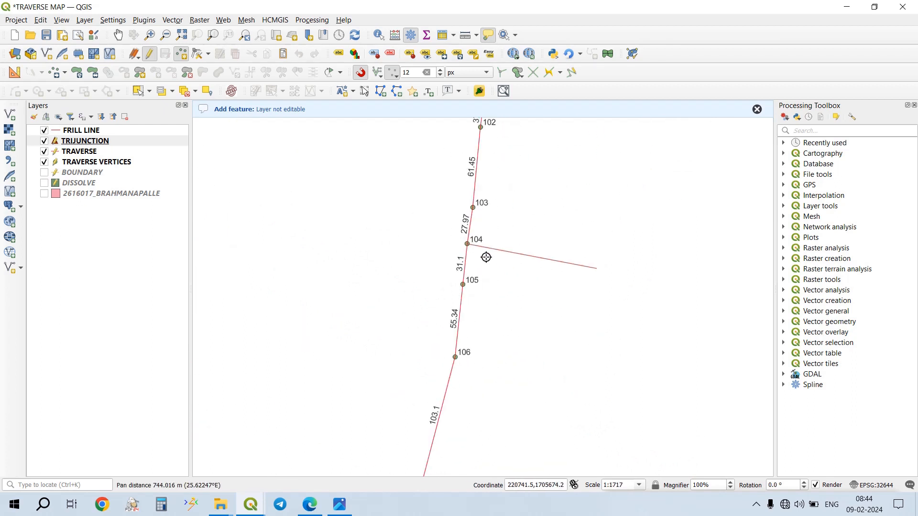
click(466, 239)
key(Return)
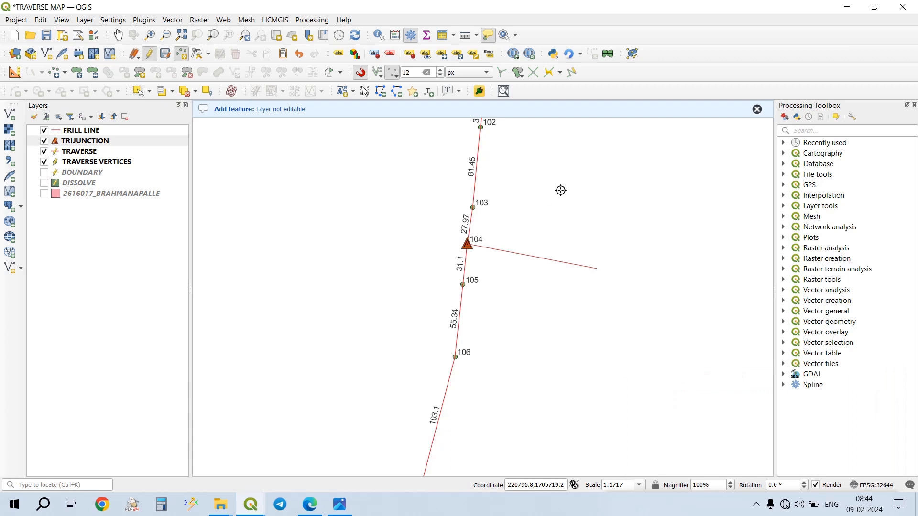
click(166, 55)
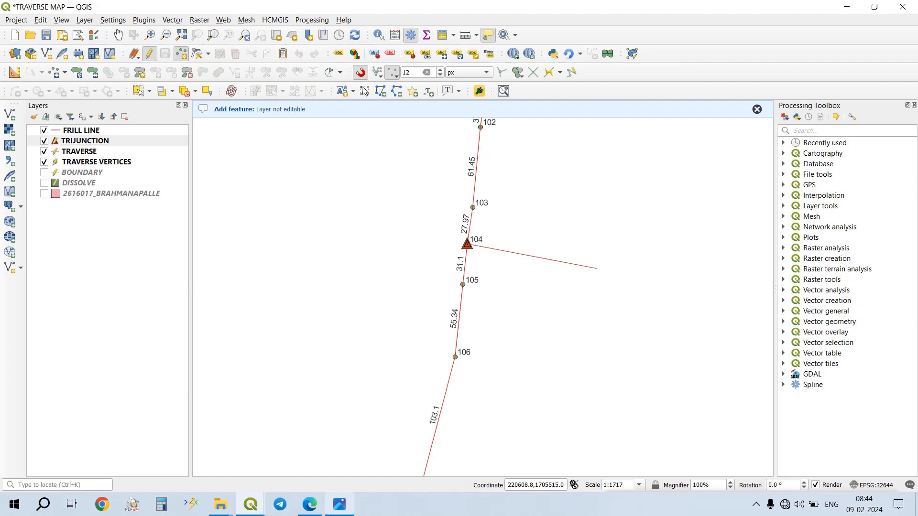
- Switch to the image viewer, examine the boundary junctions on BhramanaPalli VILLAGE.tif, and return to QGIS
mouse_move(341, 502)
click(340, 449)
scroll(335, 268, down, 1)
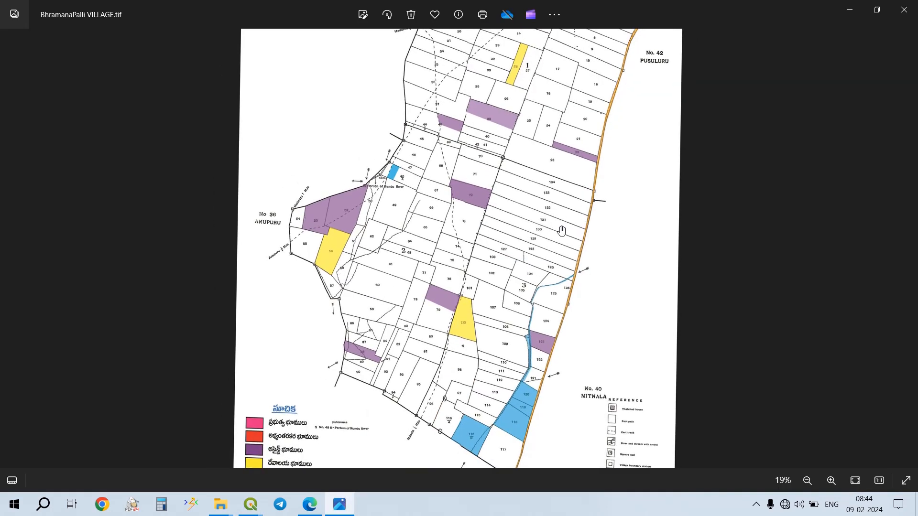
scroll(495, 119, up, 3)
scroll(482, 127, down, 6)
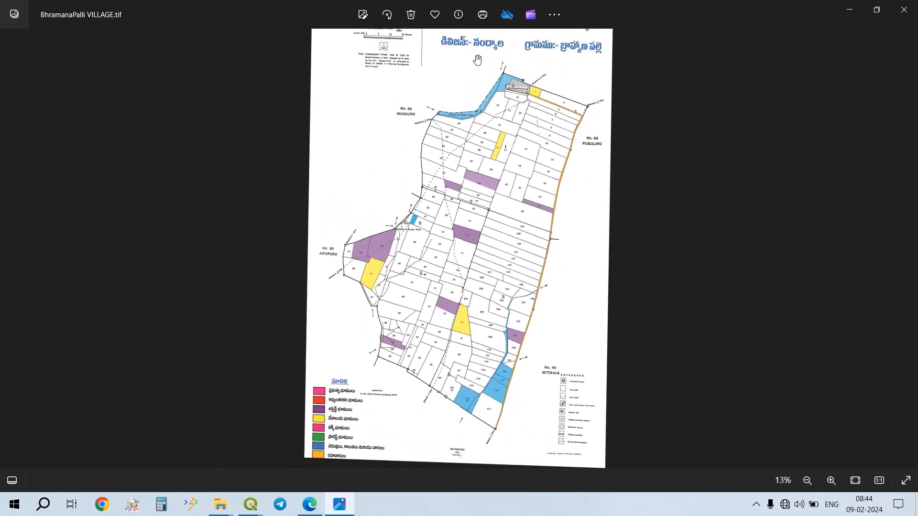
scroll(442, 125, up, 4)
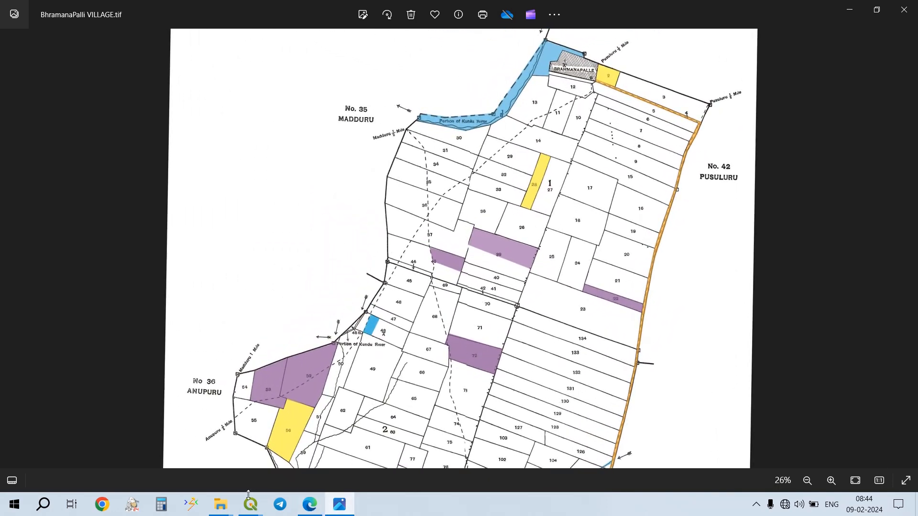
mouse_move(249, 502)
click(110, 442)
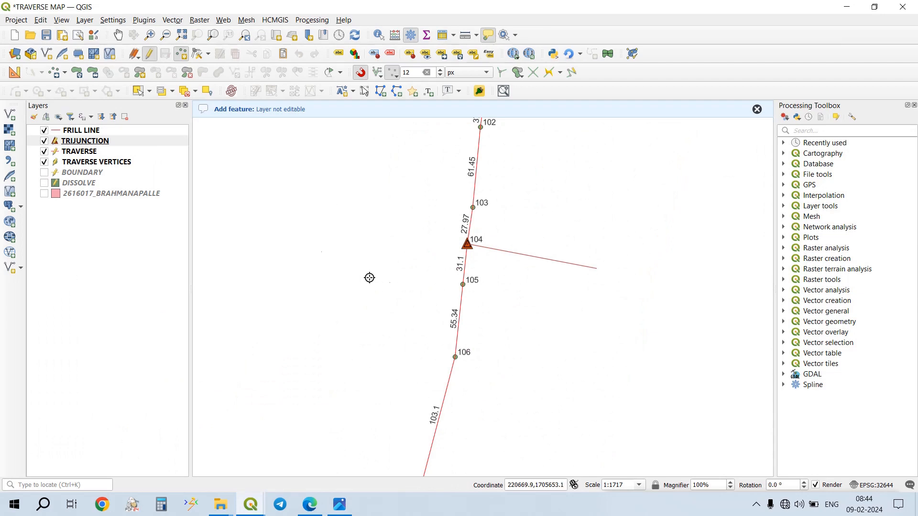
- Switch to File Explorer and copy the BIJUNCTION folder from TRAVERSE MAP B.PALLI into TRAVERSE MAP 1
mouse_move(220, 510)
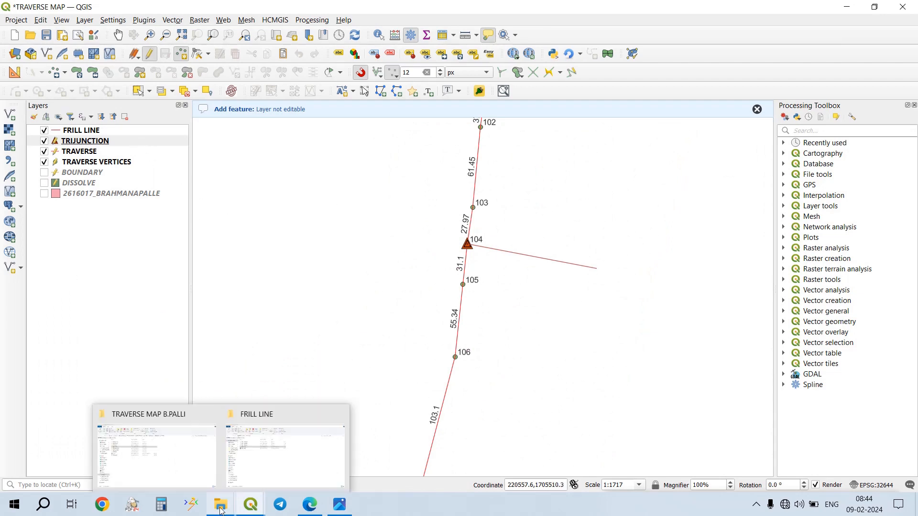
click(192, 448)
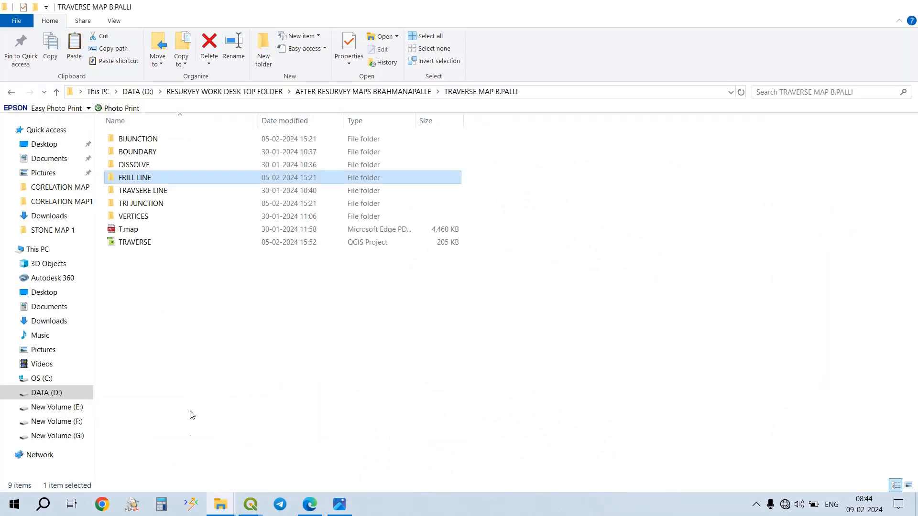
click(163, 138)
key(ctrl+c)
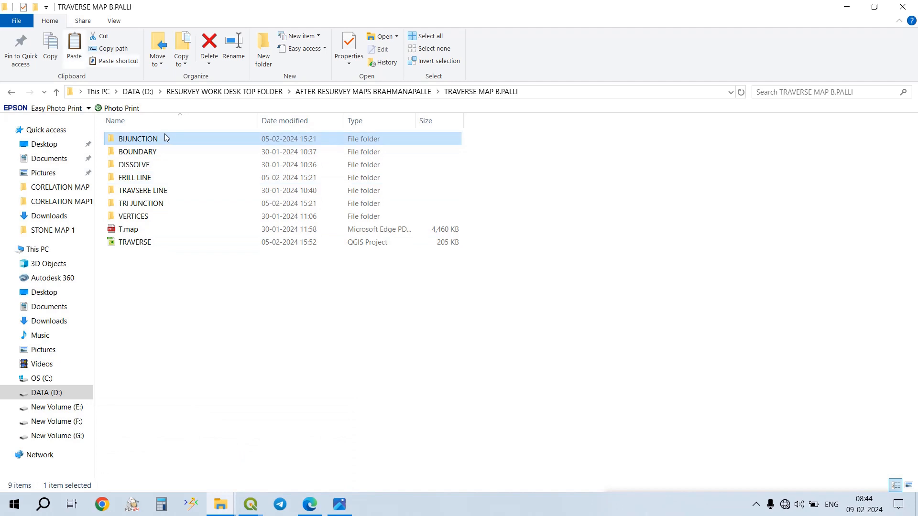
mouse_move(227, 497)
click(262, 474)
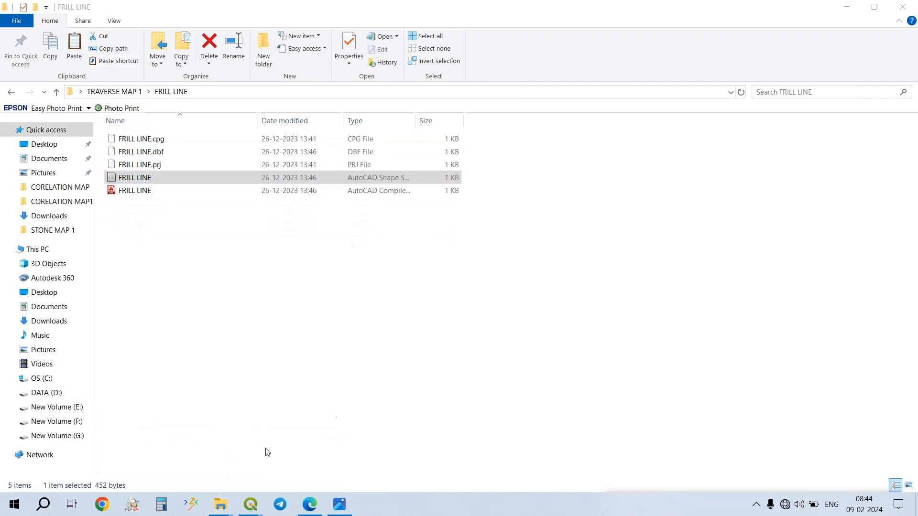
click(113, 90)
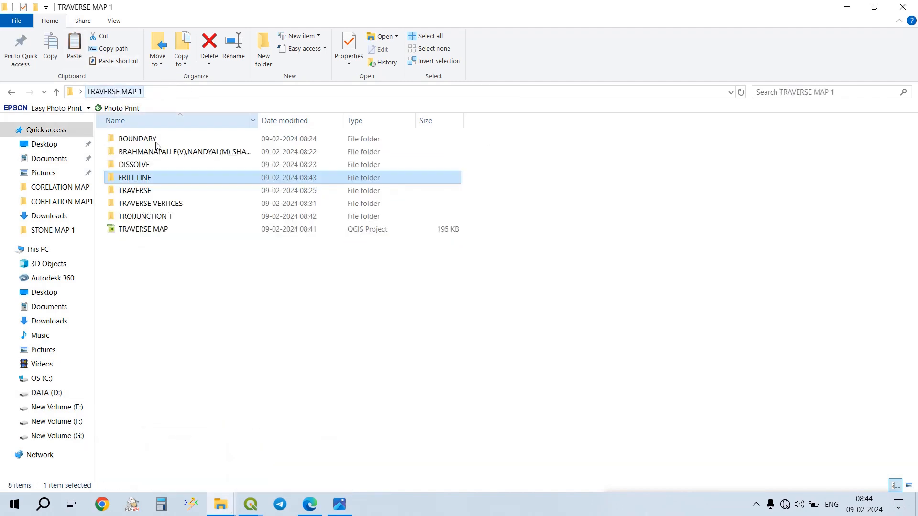
click(184, 289)
key(ctrl+v)
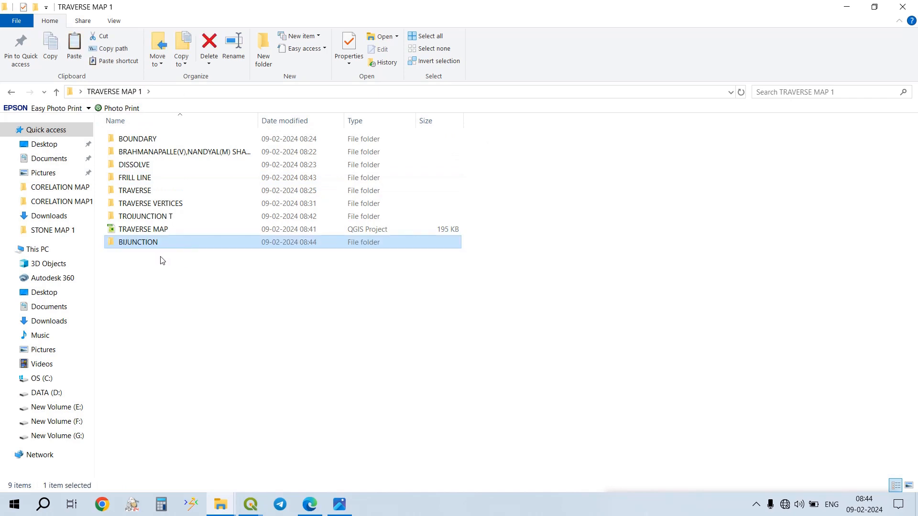
- Add the BI JUNCTION shapefile from the copied BIJUNCTION folder to the QGIS project as a layer
double_click(174, 244)
click(197, 181)
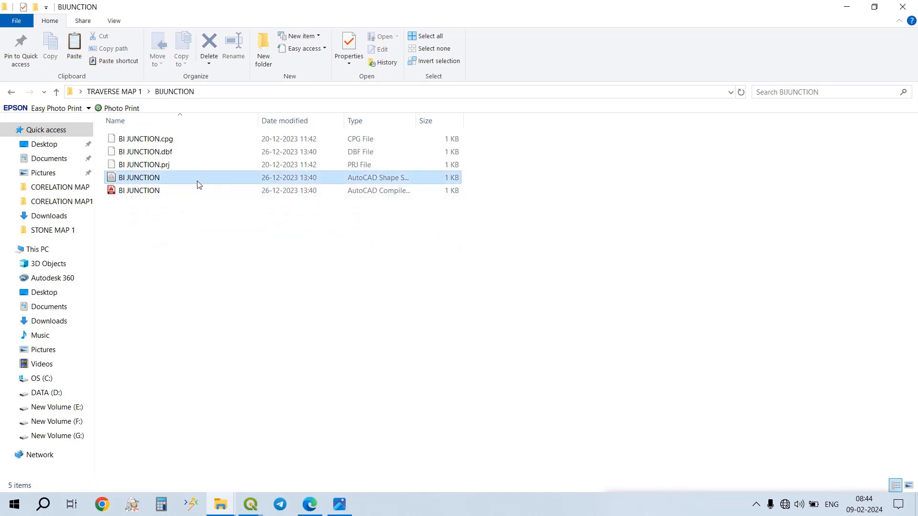
click(207, 180)
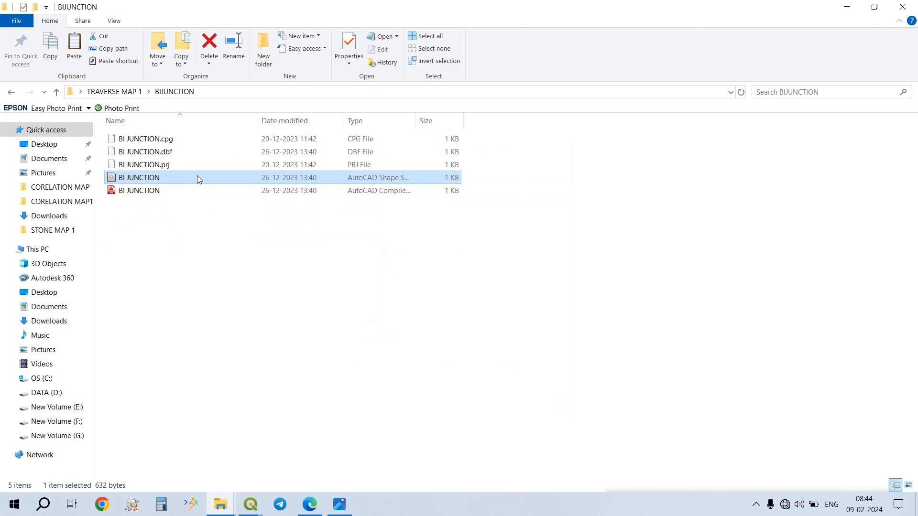
drag(199, 178, 141, 335)
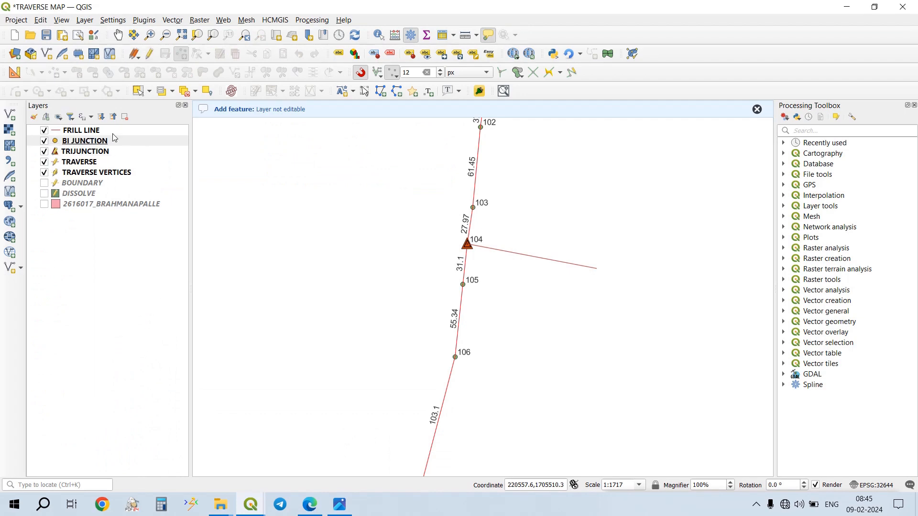
- Apply the Bijunction_new symbol from the stone_symbology group to the BI JUNCTION layer
click(124, 143)
double_click(124, 142)
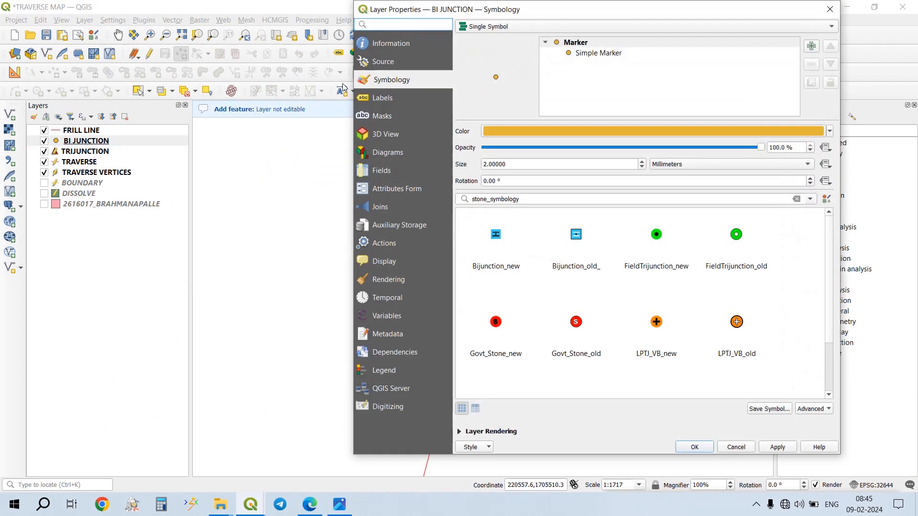
click(508, 255)
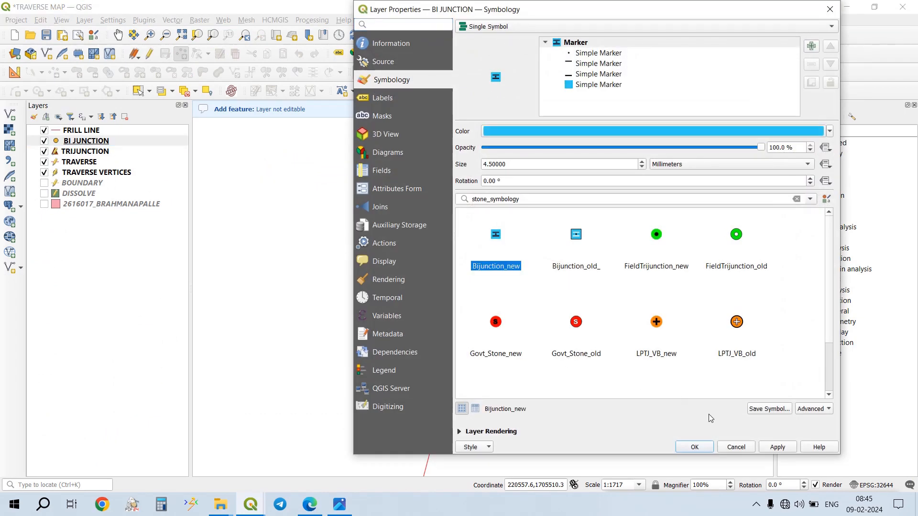
click(789, 446)
click(695, 447)
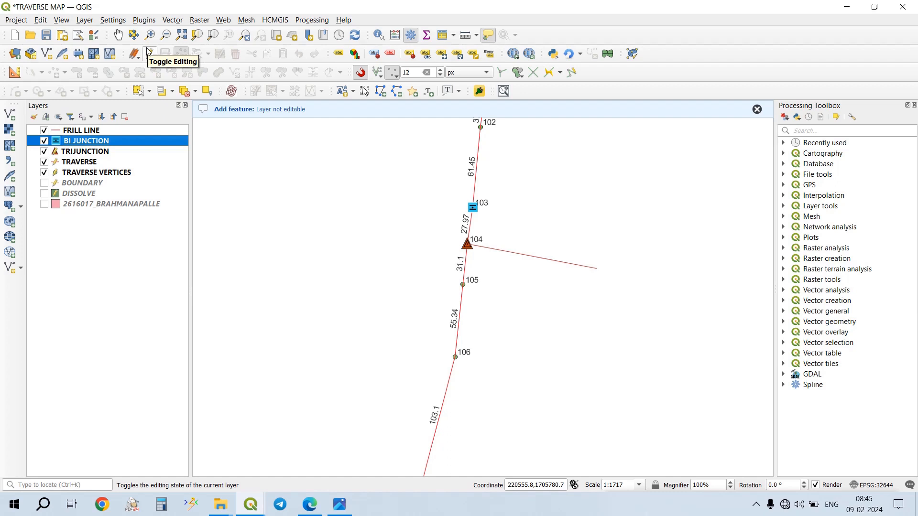
scroll(416, 272, down, 3)
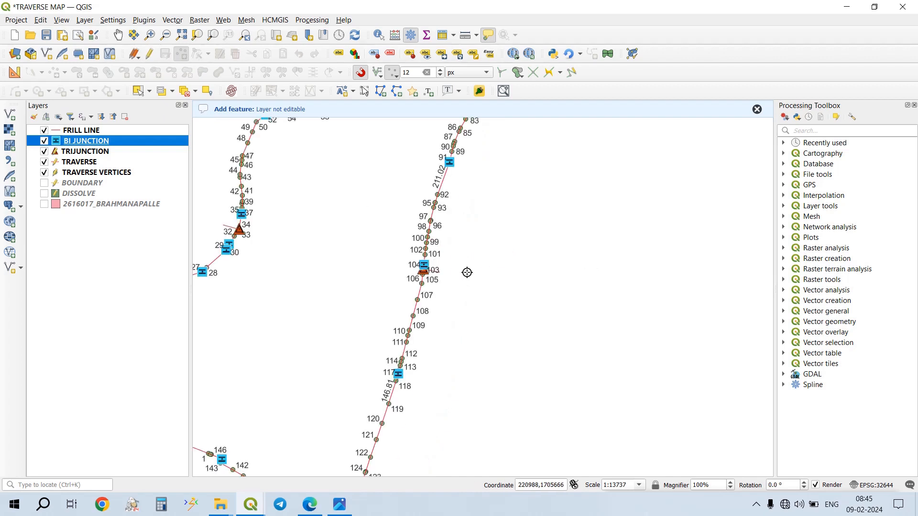
- Examine the bijunction symbols and the vertex and length labels along the traverse boundary
drag(515, 225, 446, 246)
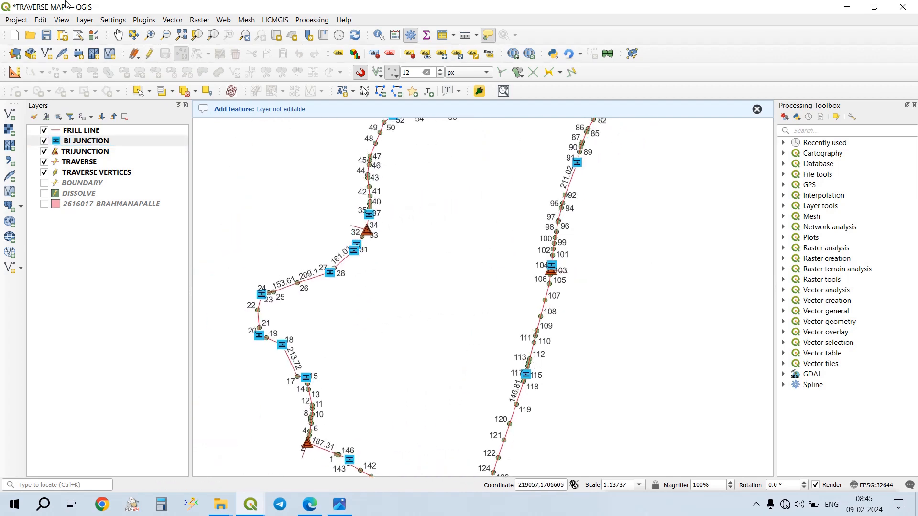
drag(504, 229, 418, 368)
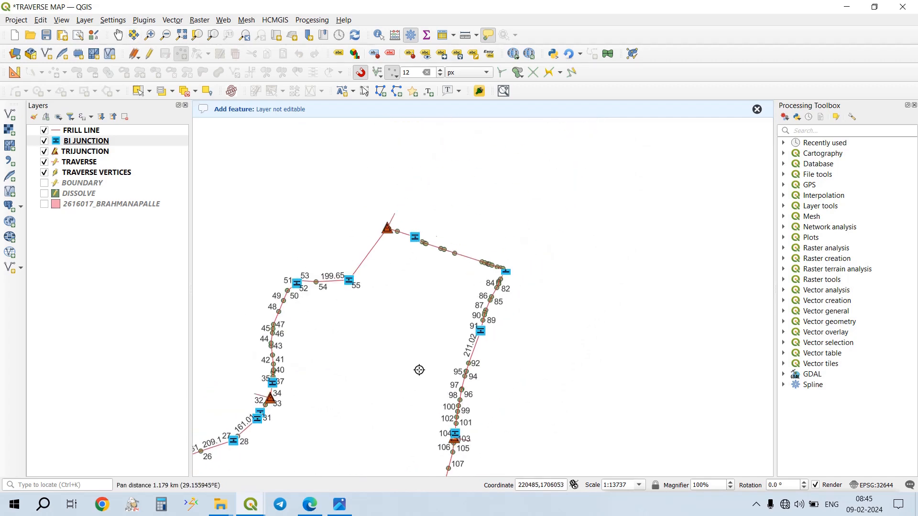
drag(420, 262, 531, 184)
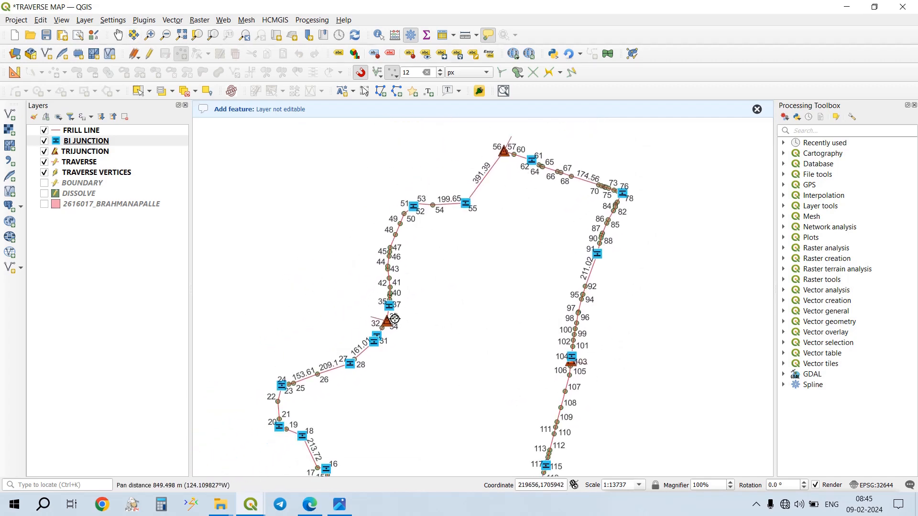
scroll(429, 347, up, 3)
drag(352, 250, 494, 254)
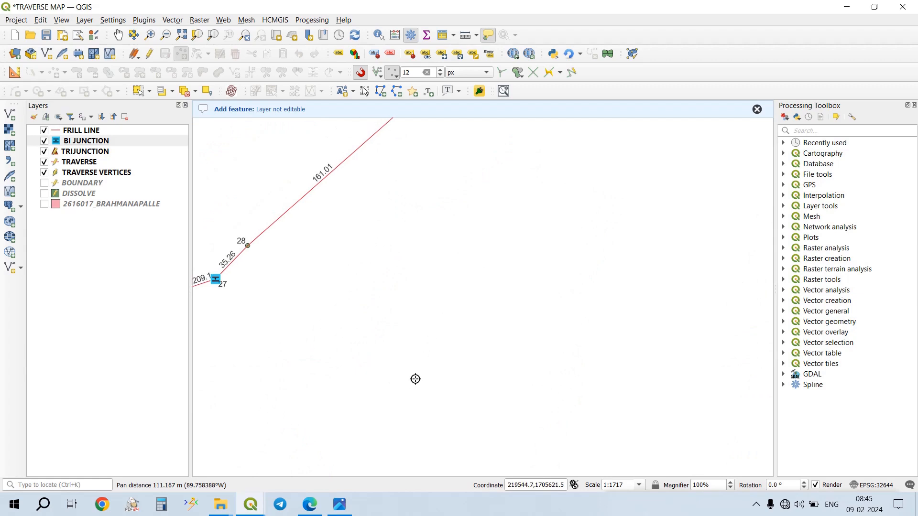
- Switch to Edge, examine the vertex label style in T.map.pdf, close the TRAVERSE VERTICES attribute table, and return to the QGIS project
click(342, 418)
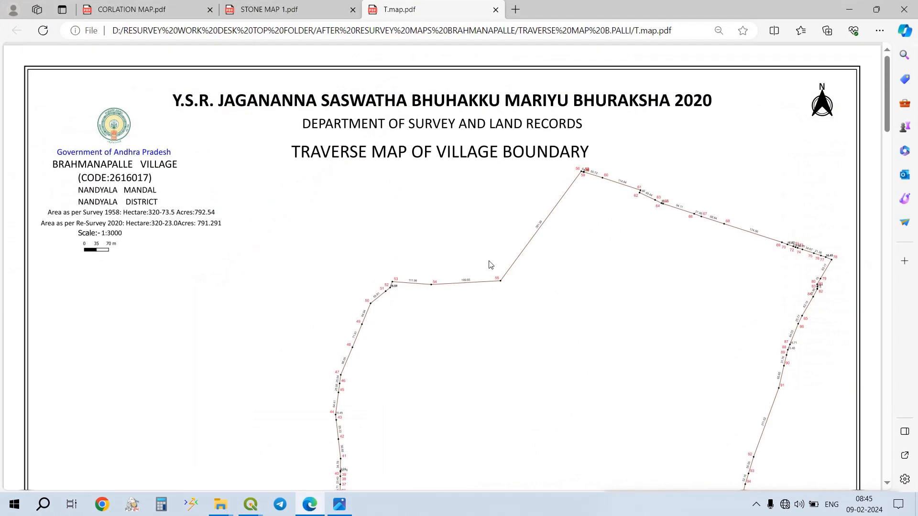
ctrl+scroll(399, 276, up, 5)
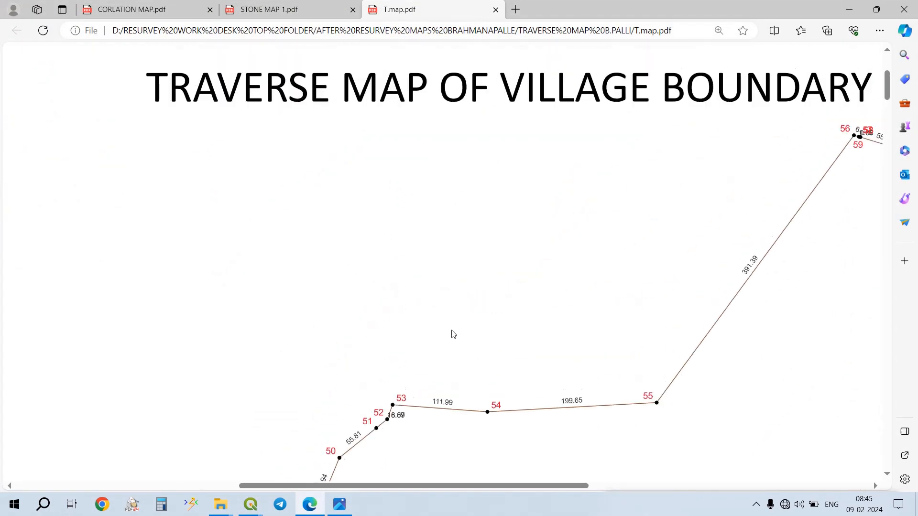
mouse_move(258, 504)
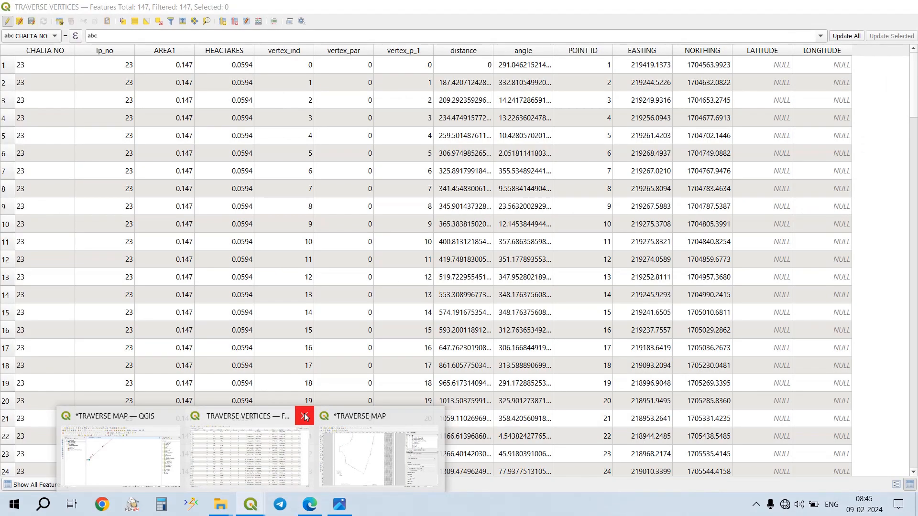
click(304, 416)
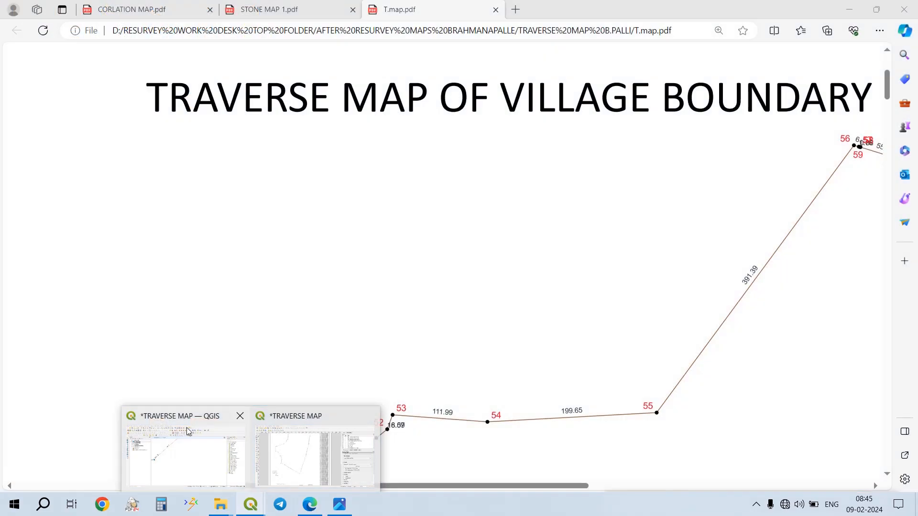
click(188, 438)
drag(305, 257, 324, 252)
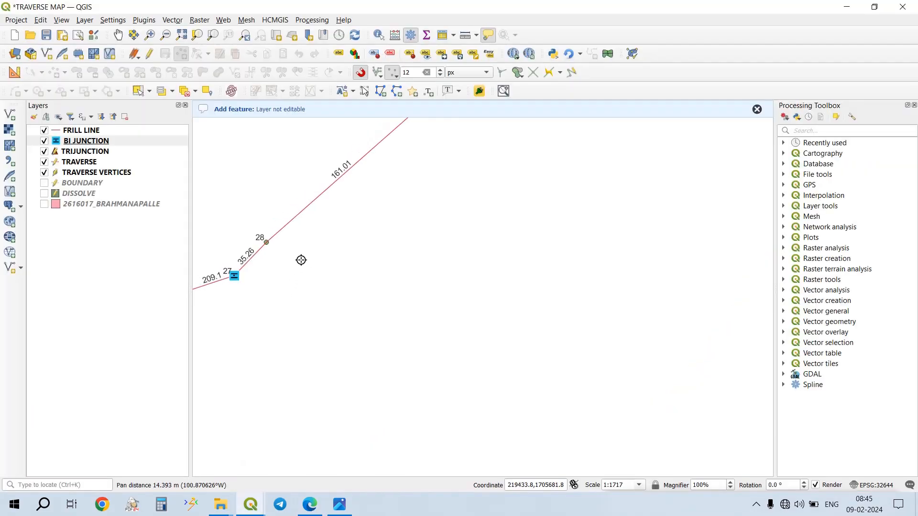
drag(275, 266, 430, 248)
scroll(429, 247, down, 1)
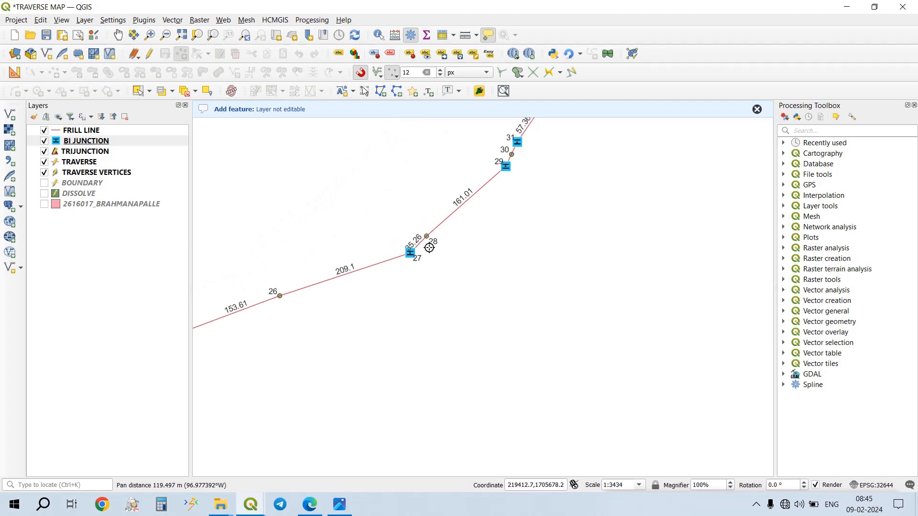
click(101, 167)
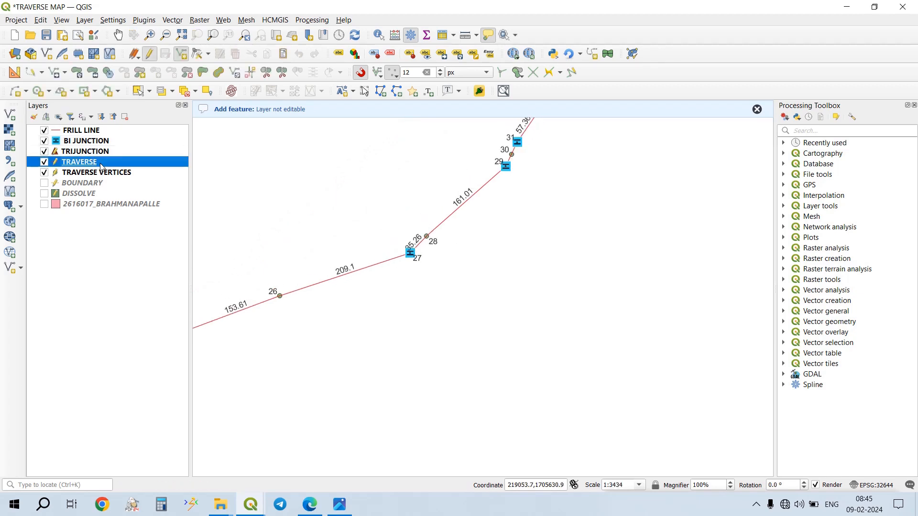
double_click(120, 163)
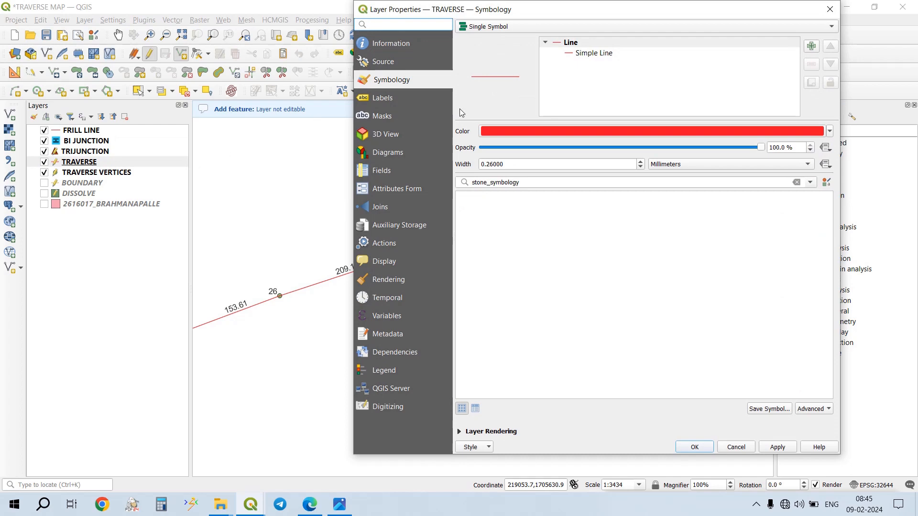
click(411, 100)
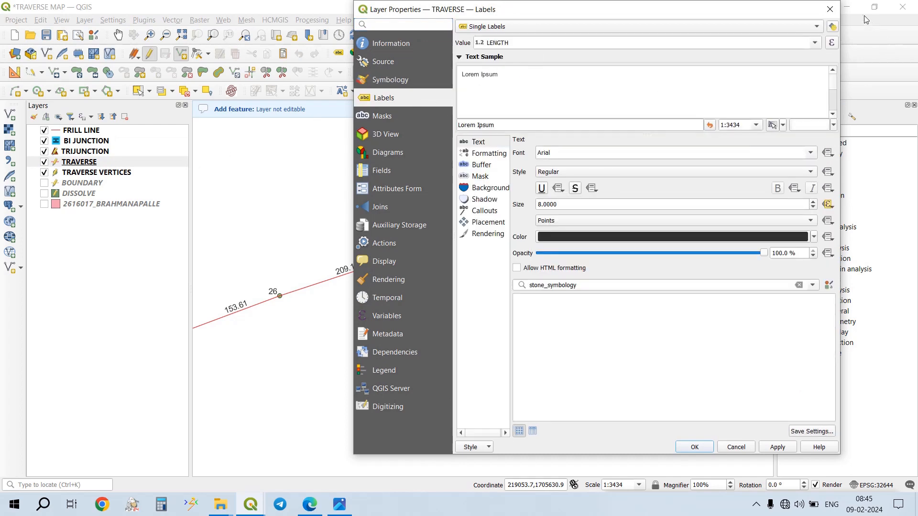
click(830, 9)
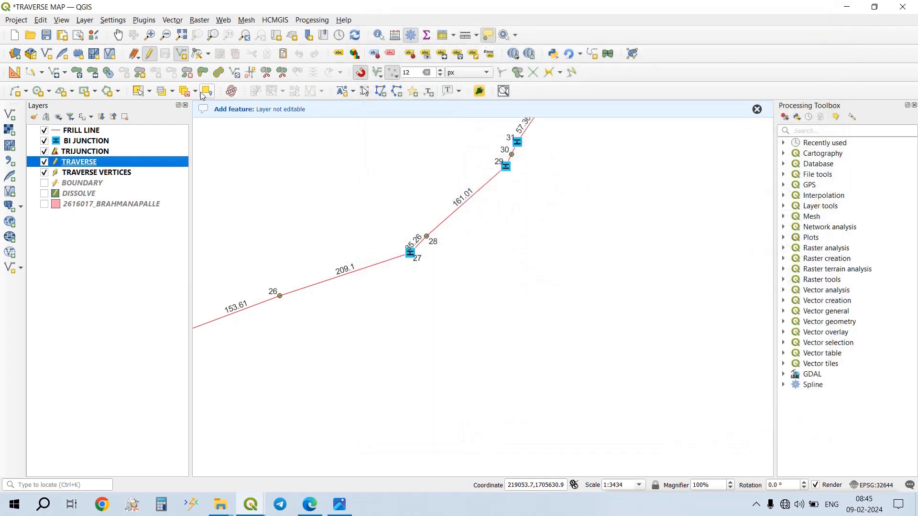
- Set the POINT ID label colour of the TRAVERSE VERTICES layer to red
click(122, 172)
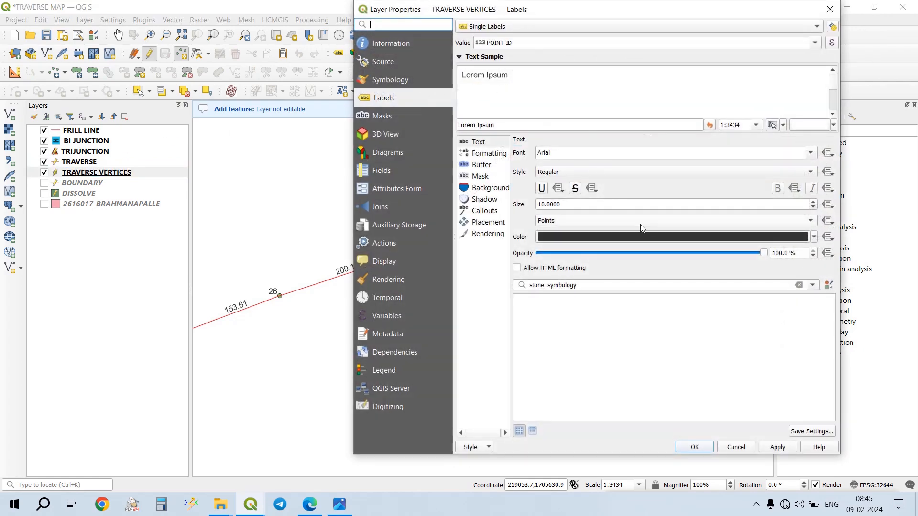
click(813, 237)
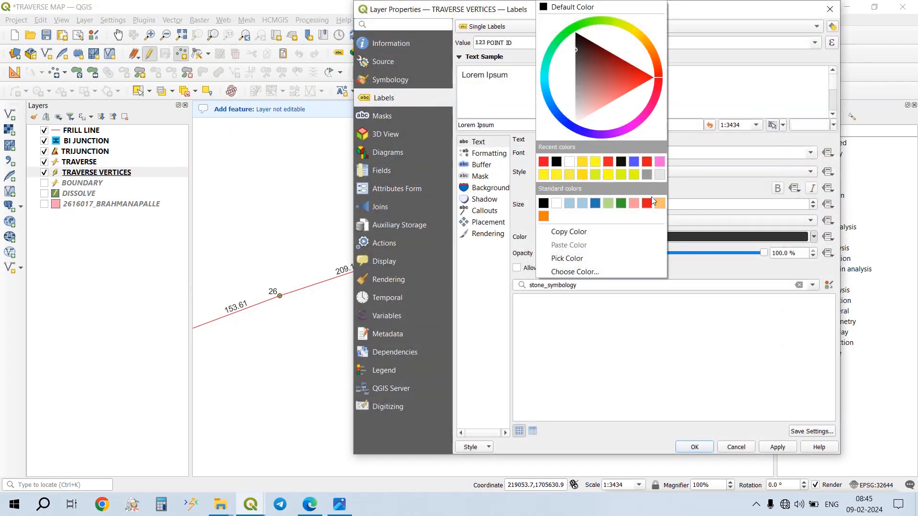
click(544, 162)
click(767, 450)
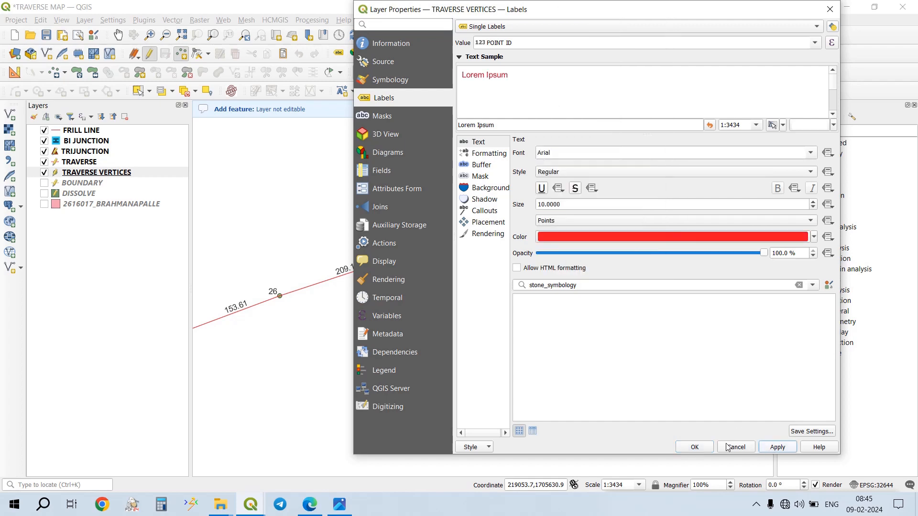
click(695, 447)
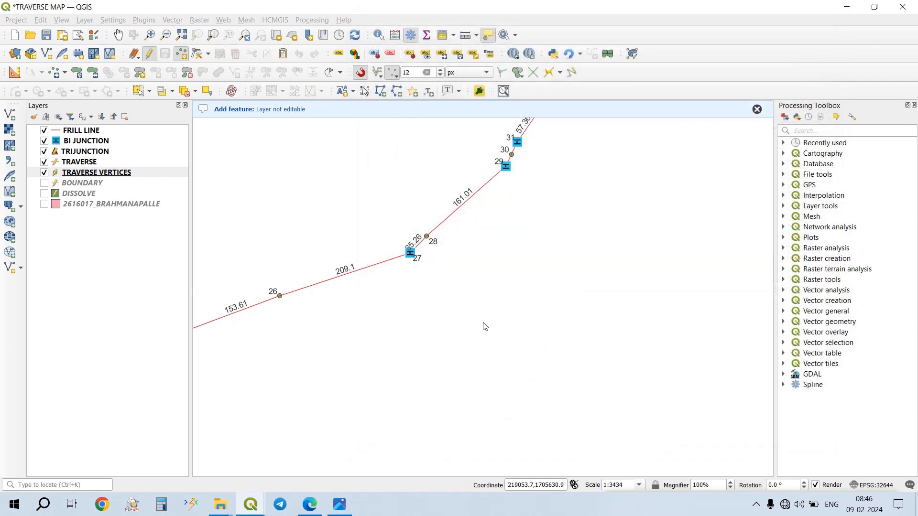
scroll(439, 347, down, 2)
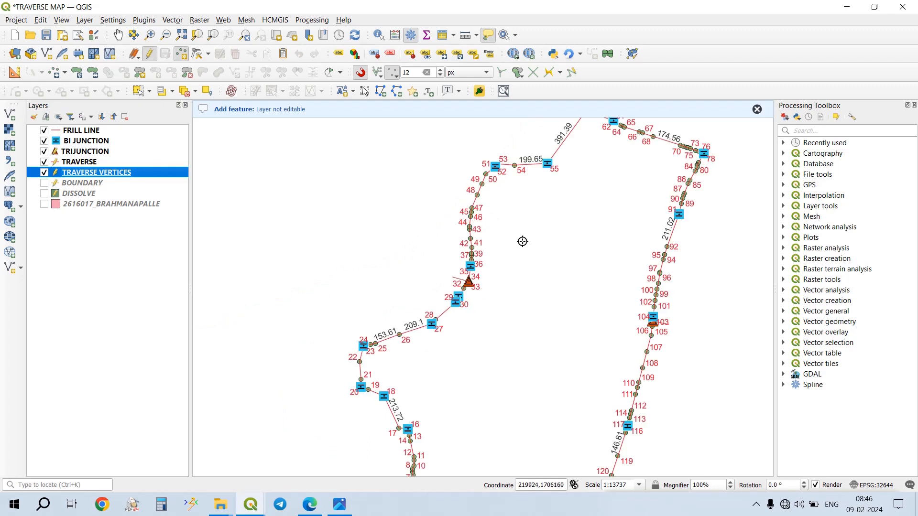
drag(522, 241, 468, 312)
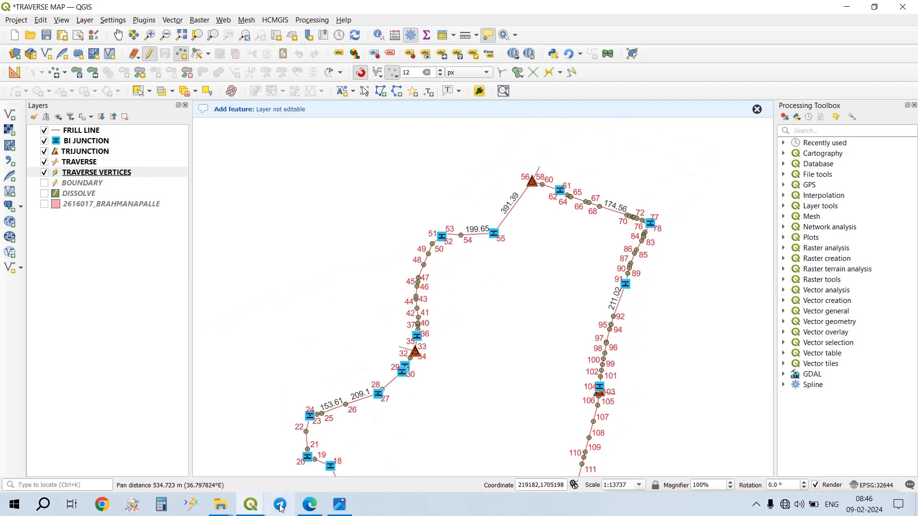
- Switch to the TRAVERSE MAP print layout, examine the map, and try to export the layout as PDF
mouse_move(260, 505)
click(273, 470)
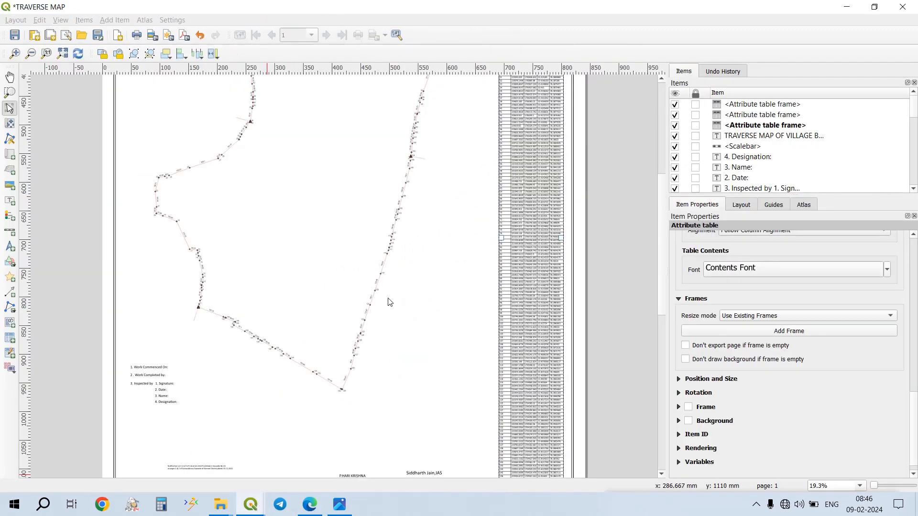
scroll(397, 244, down, 5)
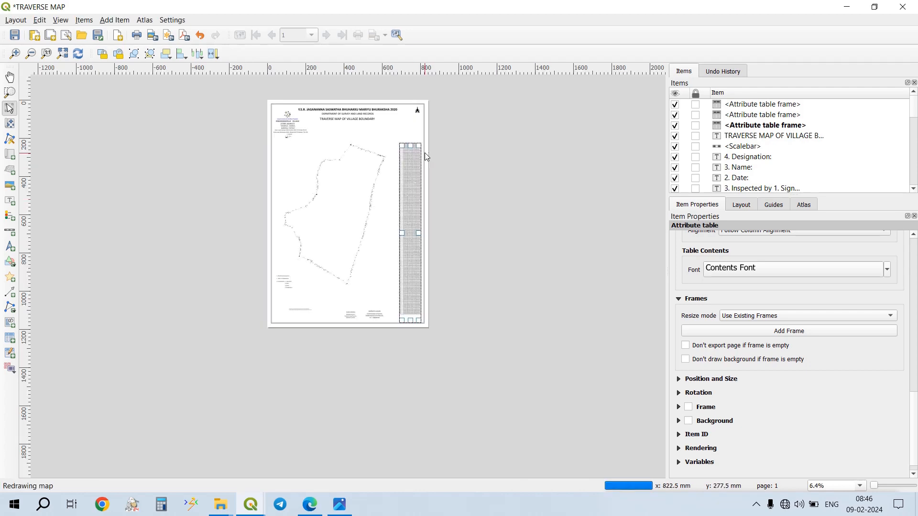
scroll(353, 145, up, 6)
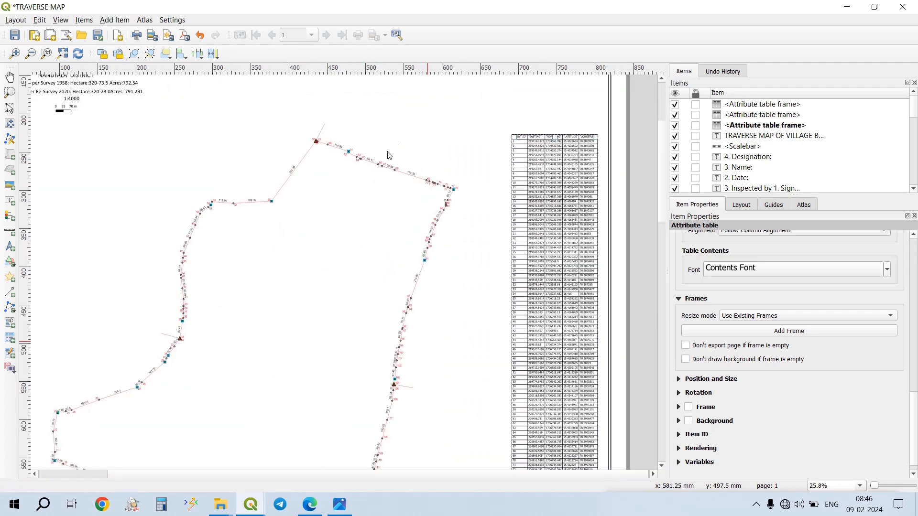
scroll(389, 156, down, 3)
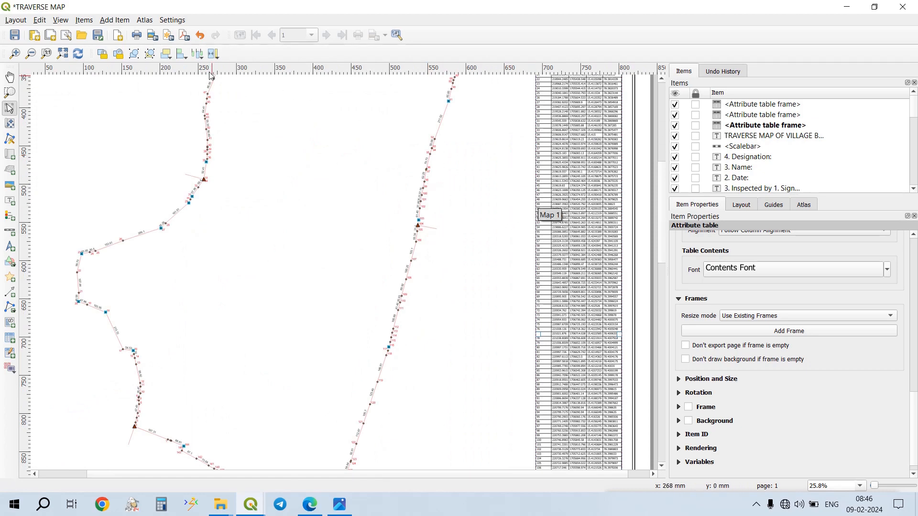
click(183, 35)
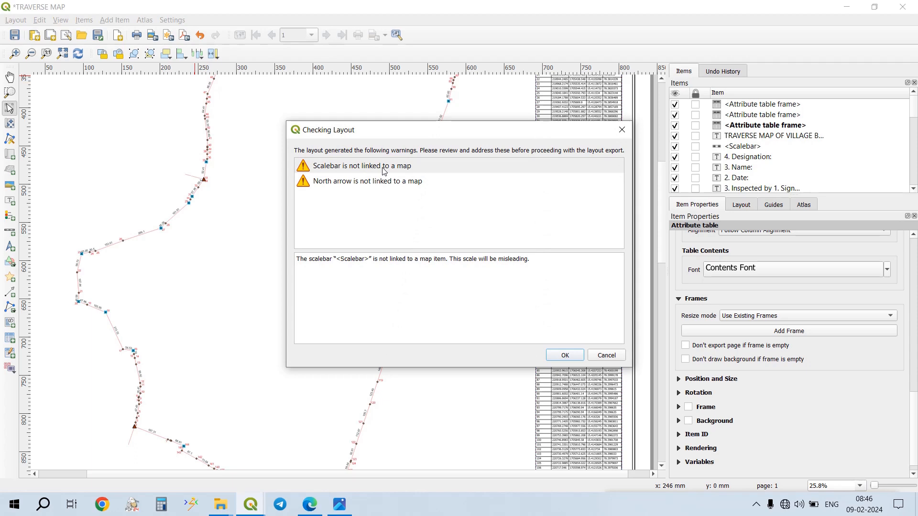
click(621, 129)
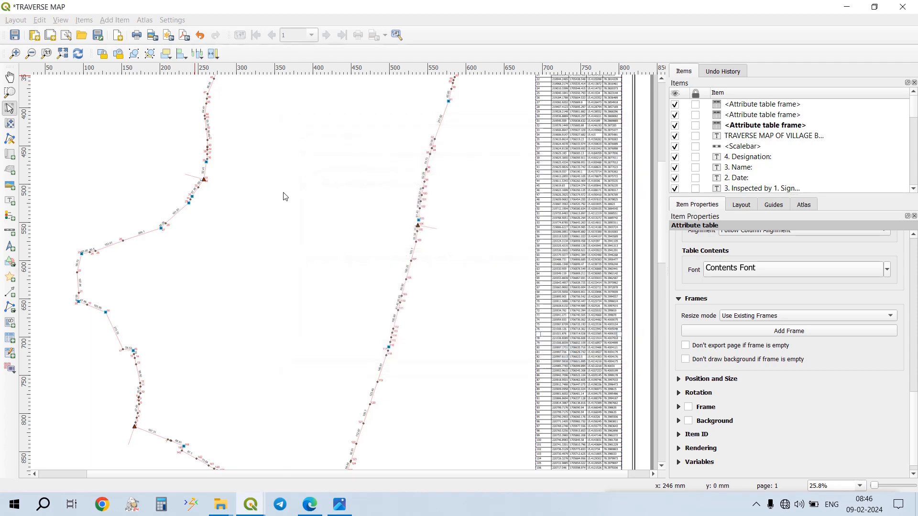
- Link the scale bar to Map 1 and move it beneath the 1:4000 scale text
scroll(270, 216, up, 5)
scroll(270, 216, left, 2)
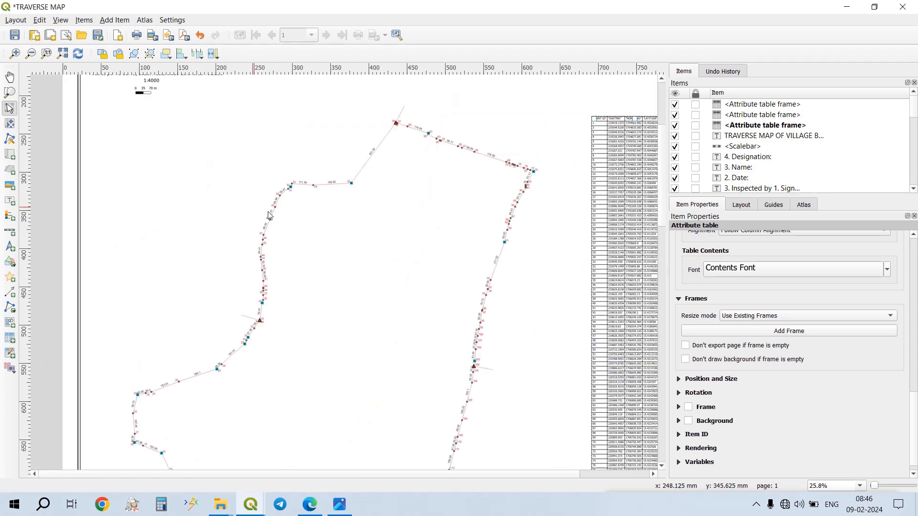
scroll(167, 109, down, 1)
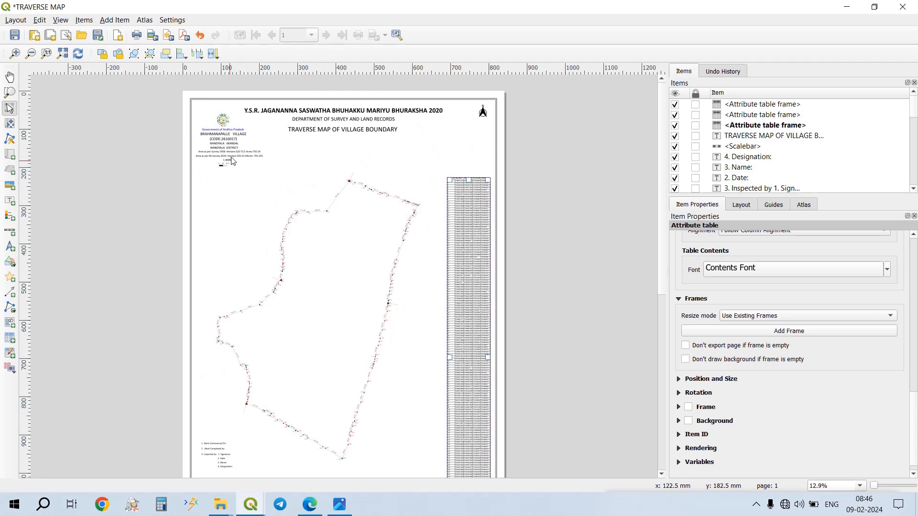
scroll(230, 161, up, 3)
drag(256, 169, 497, 213)
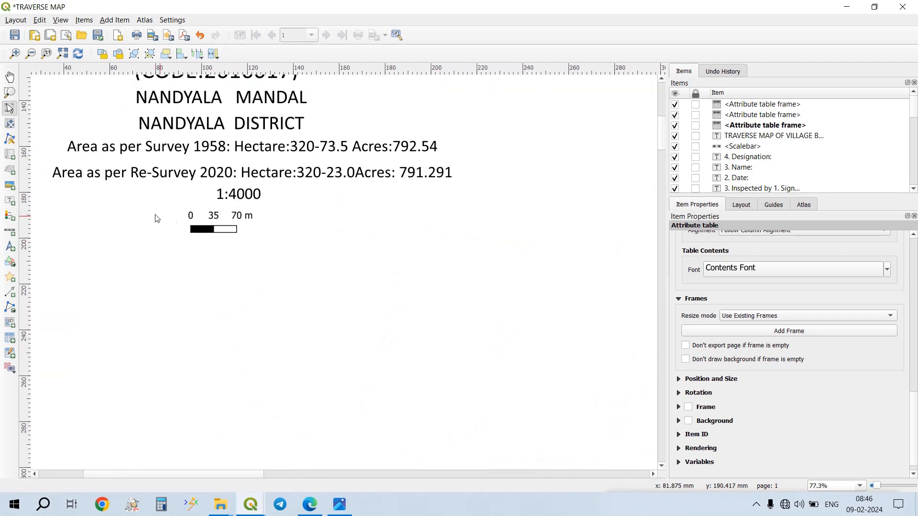
click(233, 229)
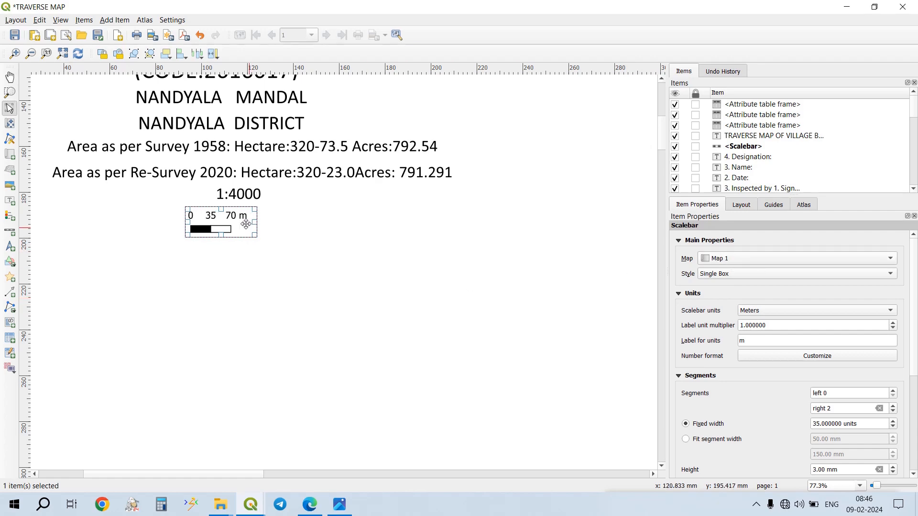
drag(257, 217, 277, 216)
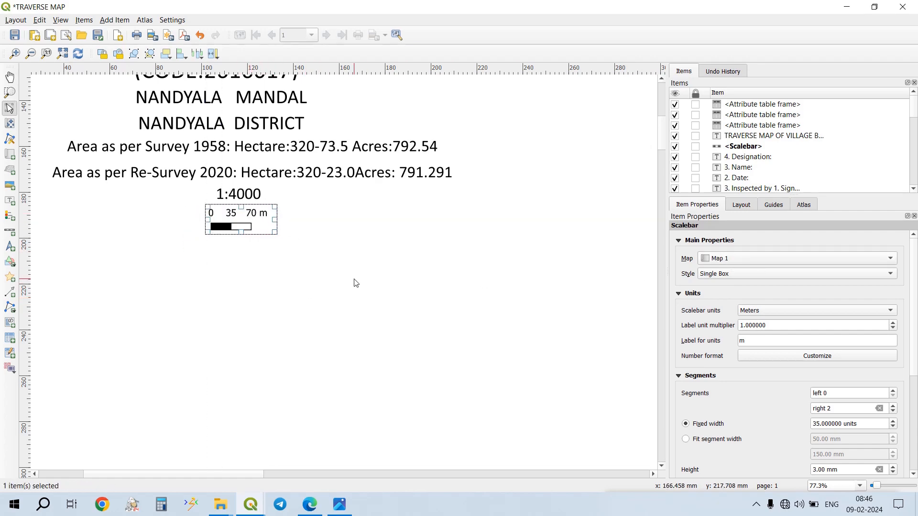
scroll(299, 282, down, 2)
scroll(487, 221, down, 4)
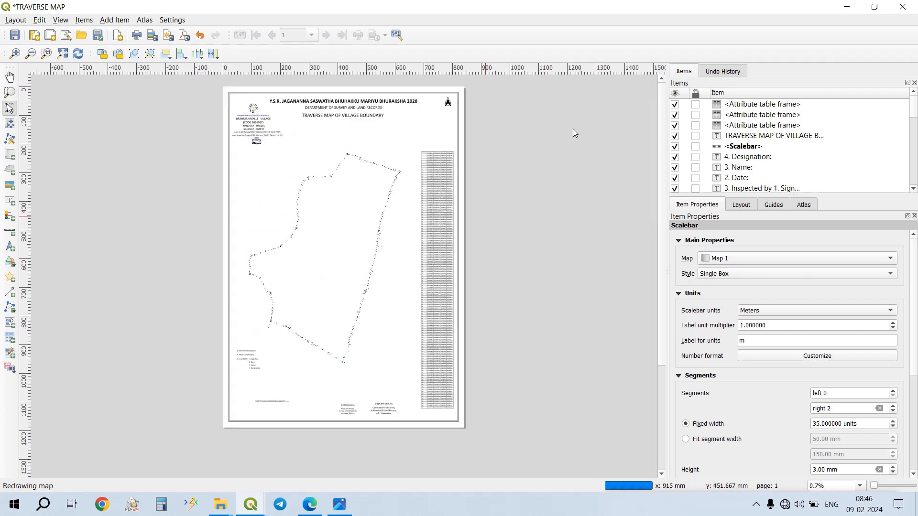
- Reset the north arrow's image rotation to 0° and sync it with Map 1, using Grid North alignment
click(449, 102)
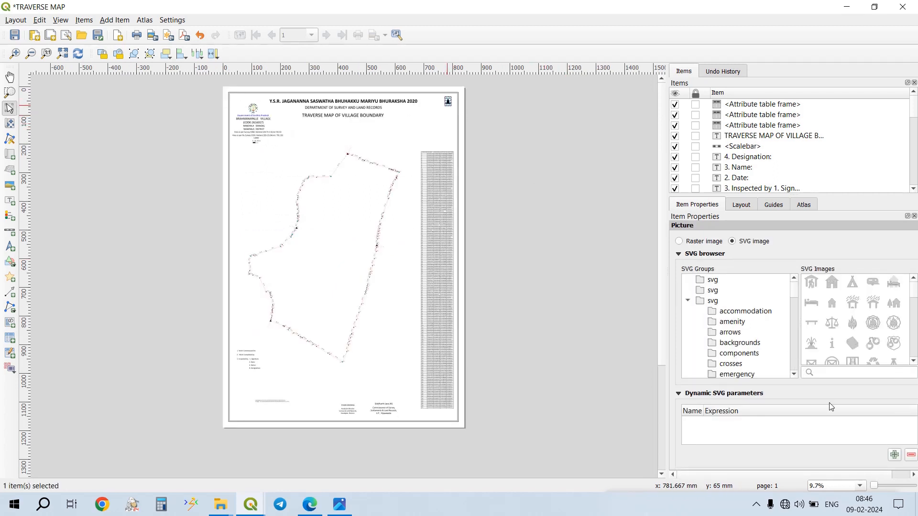
scroll(814, 421, down, 8)
scroll(783, 414, down, 14)
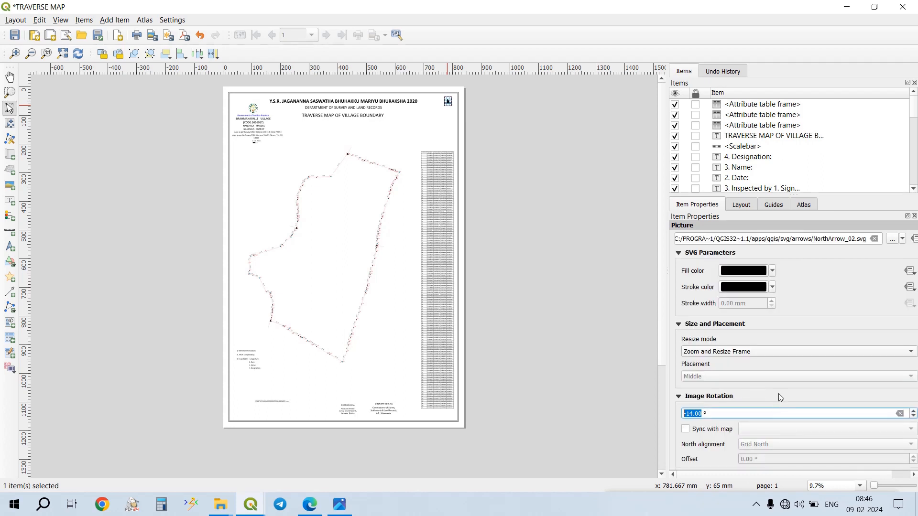
scroll(765, 377, down, 10)
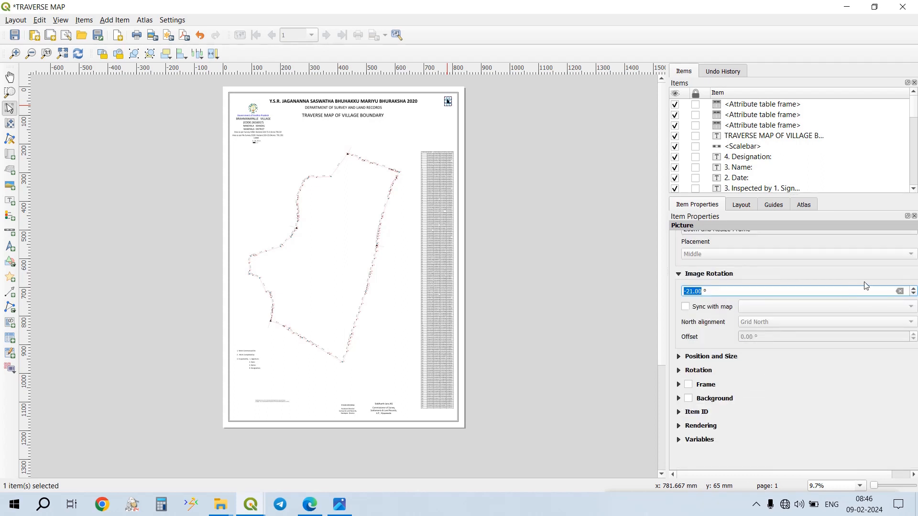
click(900, 292)
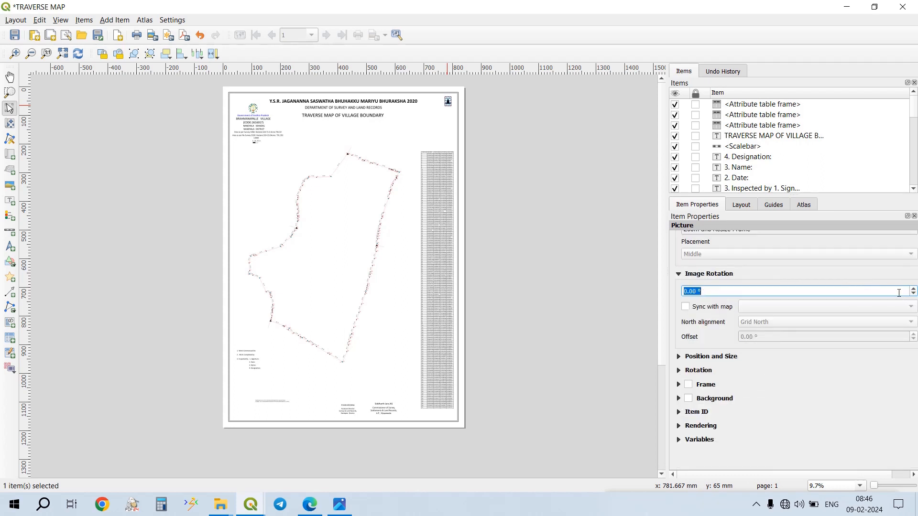
click(685, 307)
click(762, 307)
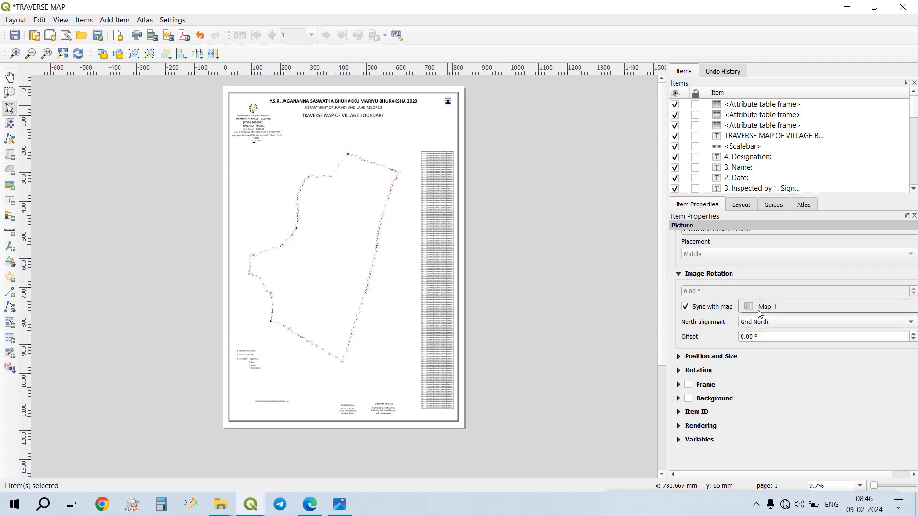
click(763, 306)
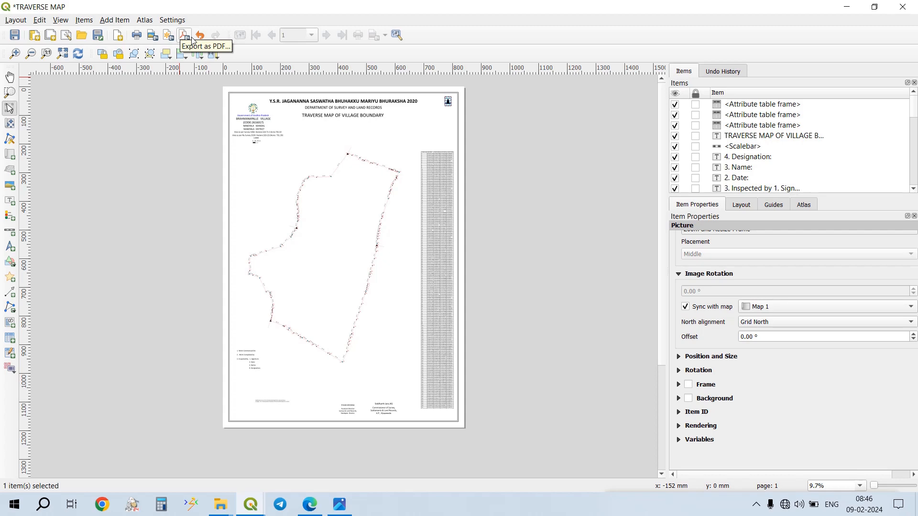
- Export the layout as a PDF named TRAVERSE MAP in the TRAVERSE MAP 1 folder, using the default export options
scroll(301, 225, up, 2)
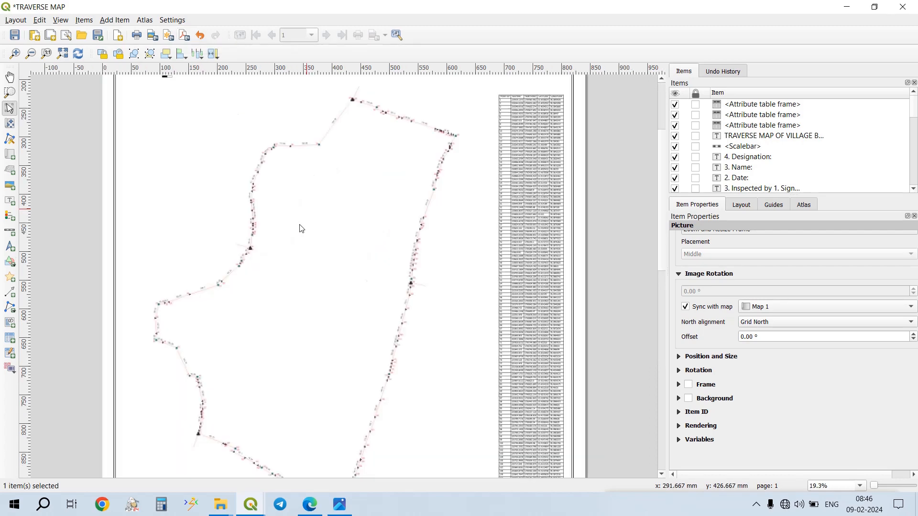
scroll(300, 358, down, 1)
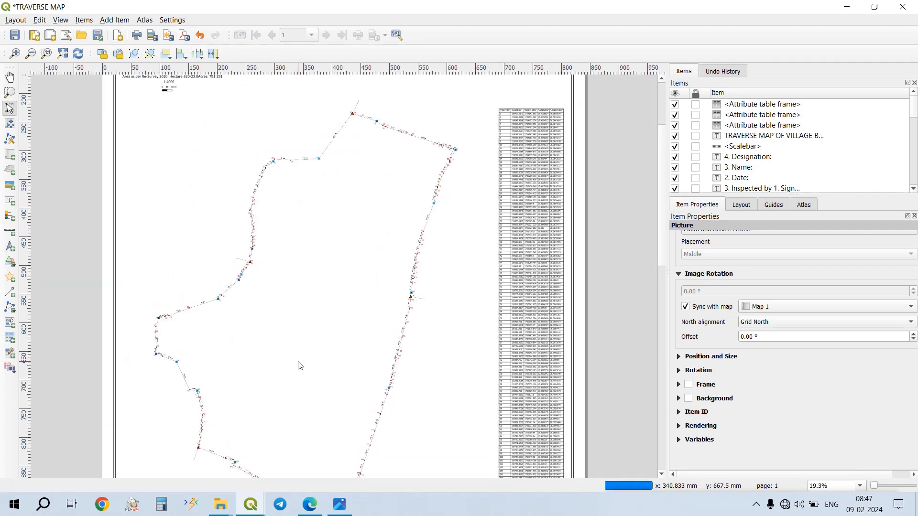
click(186, 38)
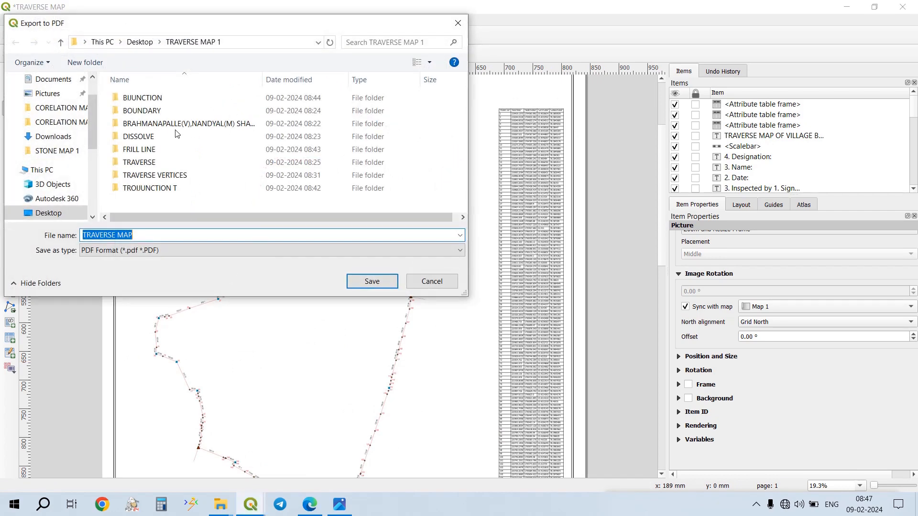
click(372, 281)
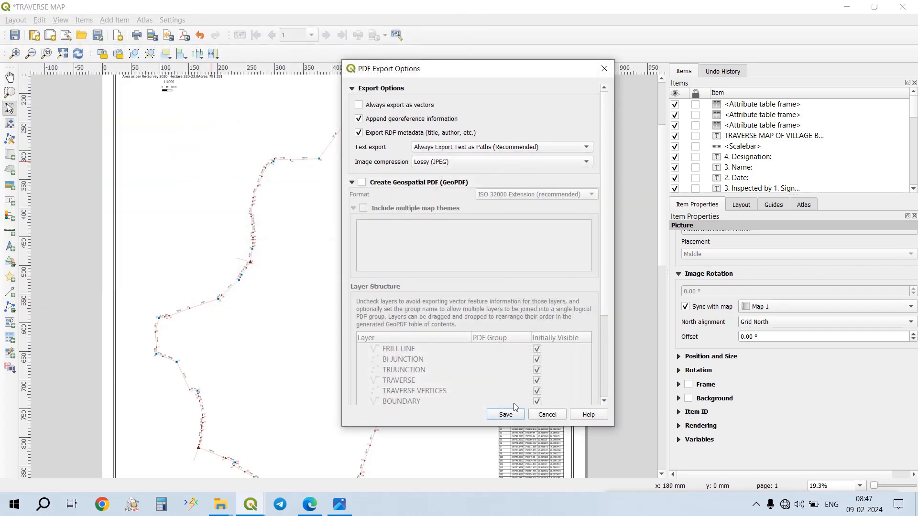
click(506, 415)
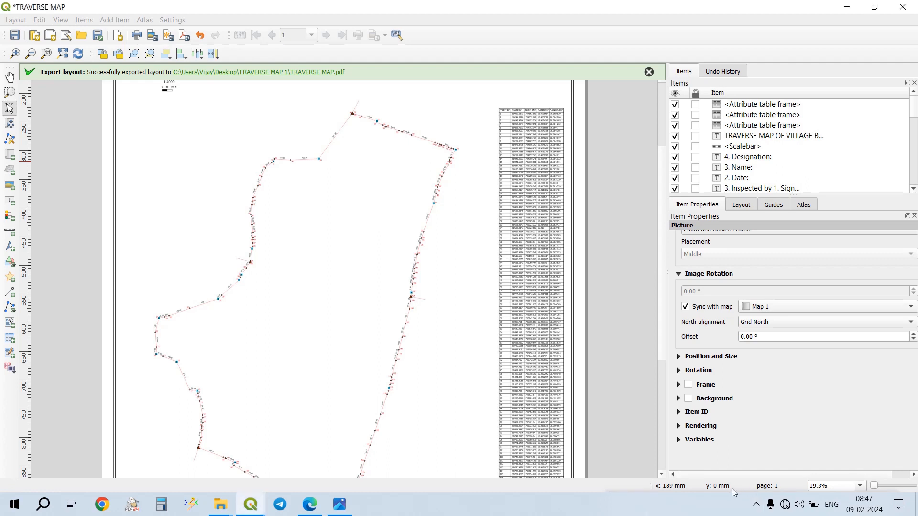
- Minimise the print layout, the QGIS project and the open folder windows to reach the desktop, and open the desktop's context menu
click(762, 506)
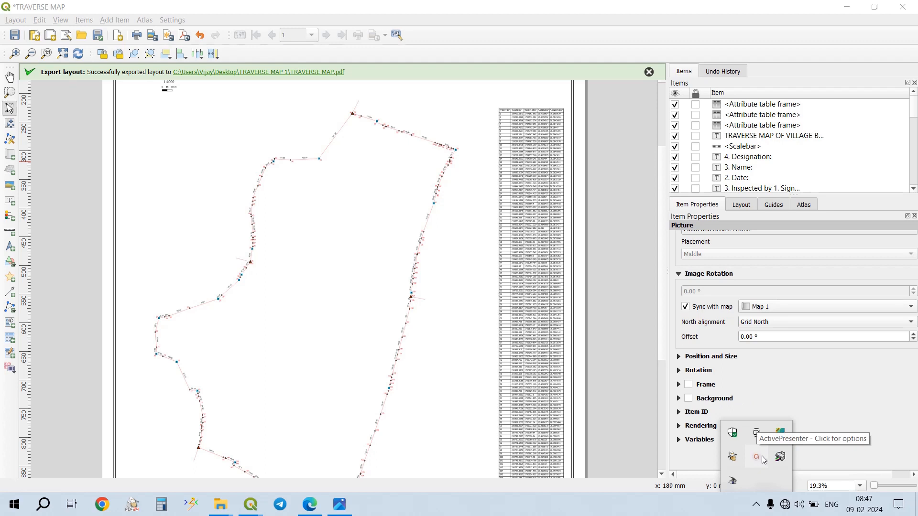
click(700, 501)
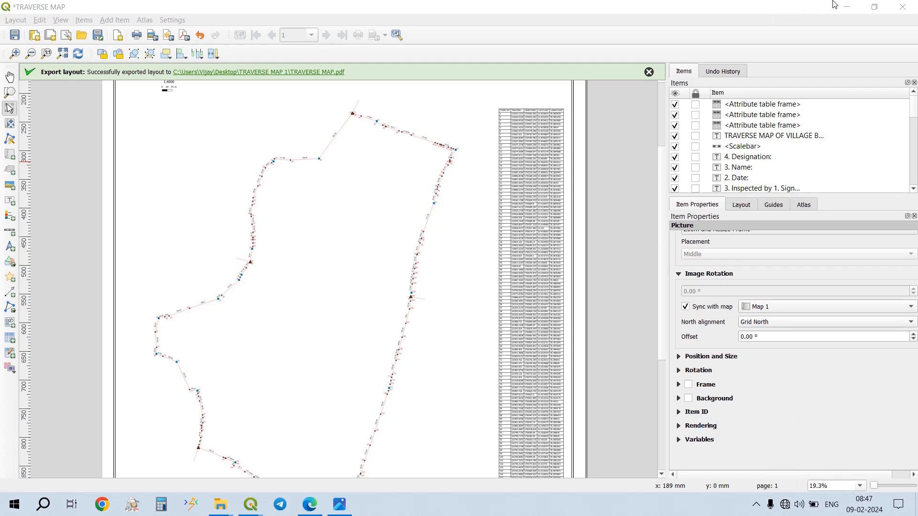
click(851, 4)
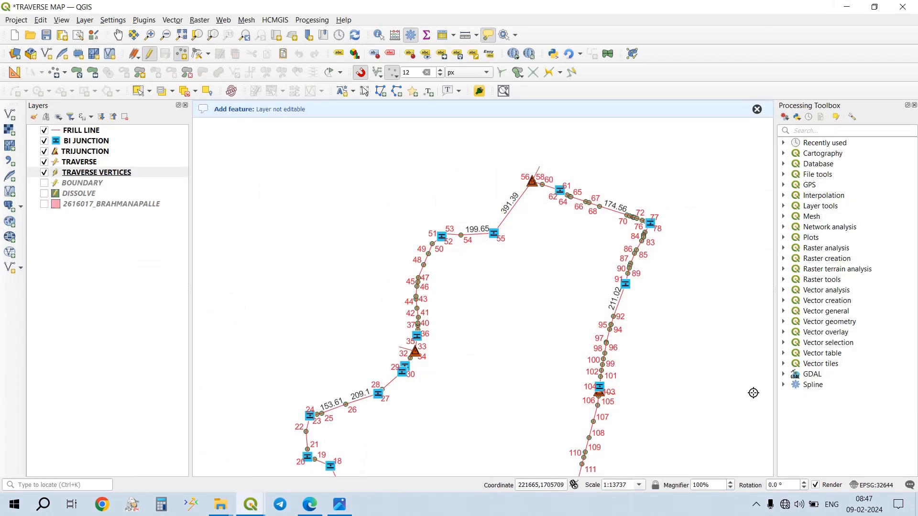
click(755, 506)
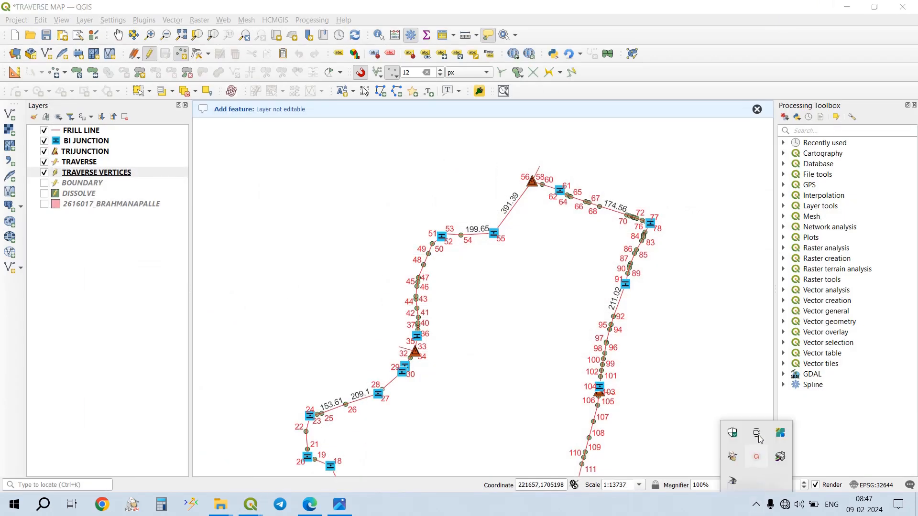
click(854, 5)
click(855, 5)
click(855, 5)
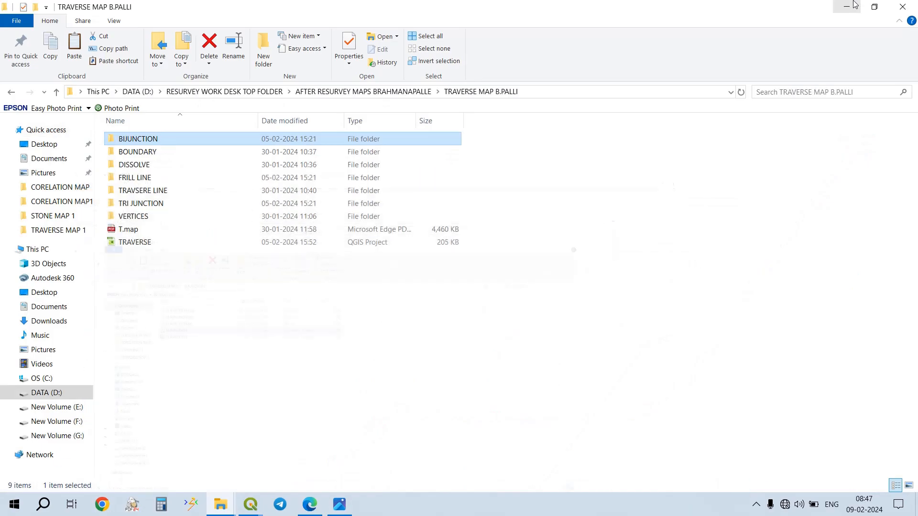
click(855, 4)
click(855, 5)
right_click(743, 151)
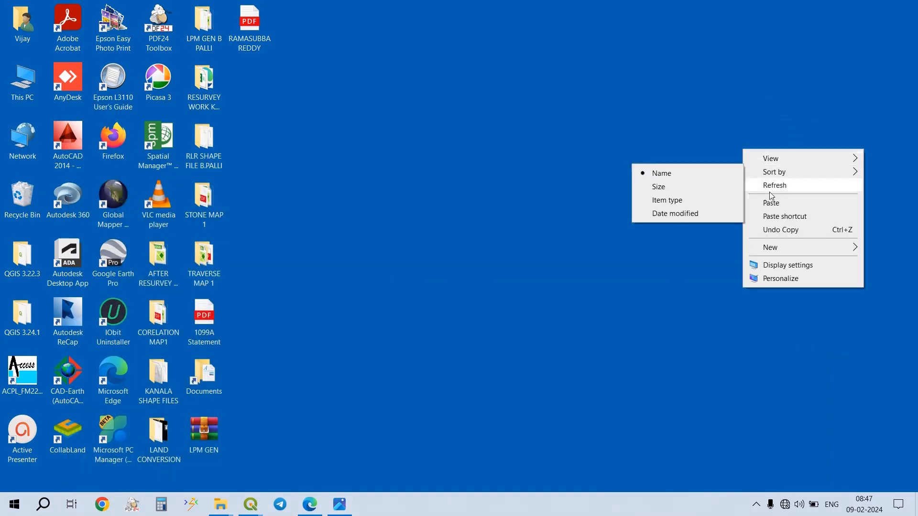